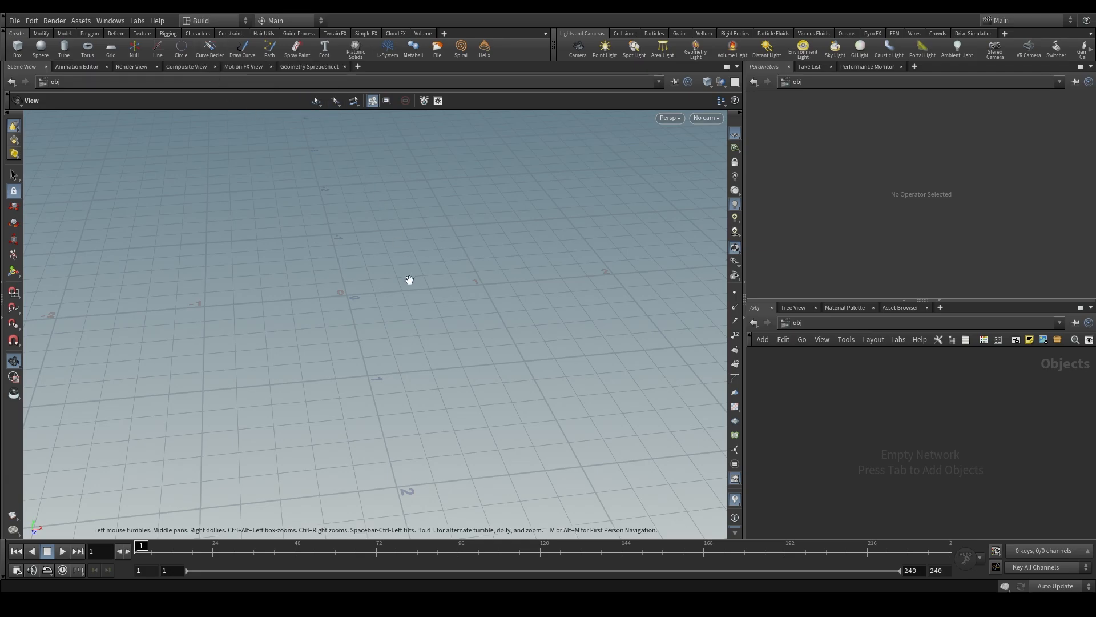
Step: Switch the scene viewport from perspective to the top view
drag(409, 279, 279, 228)
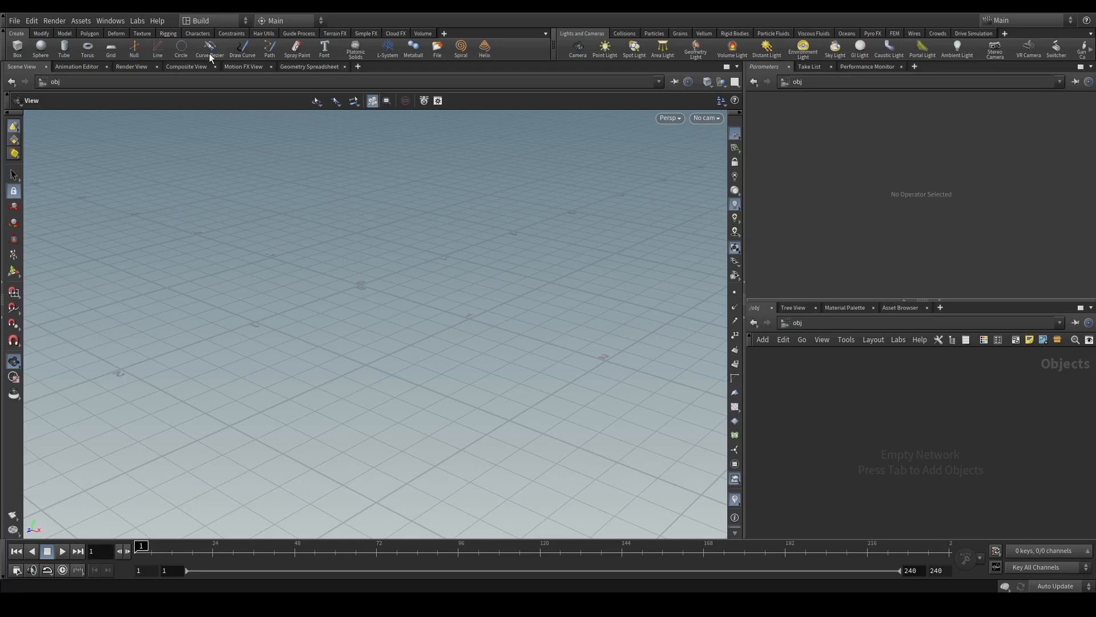
drag(362, 223, 416, 256)
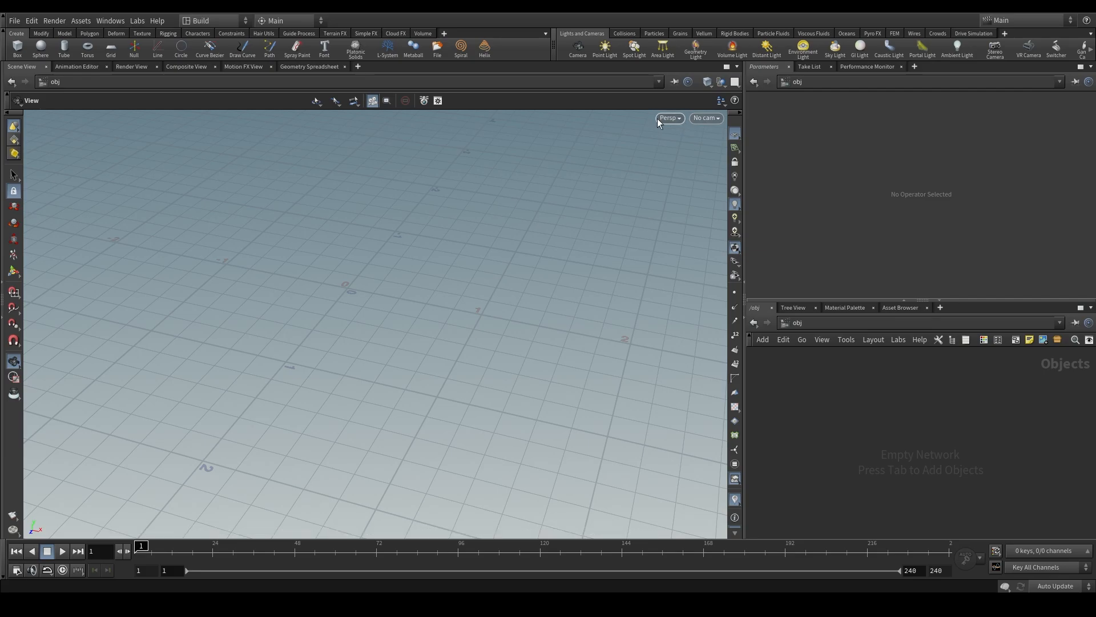
drag(444, 145, 439, 159)
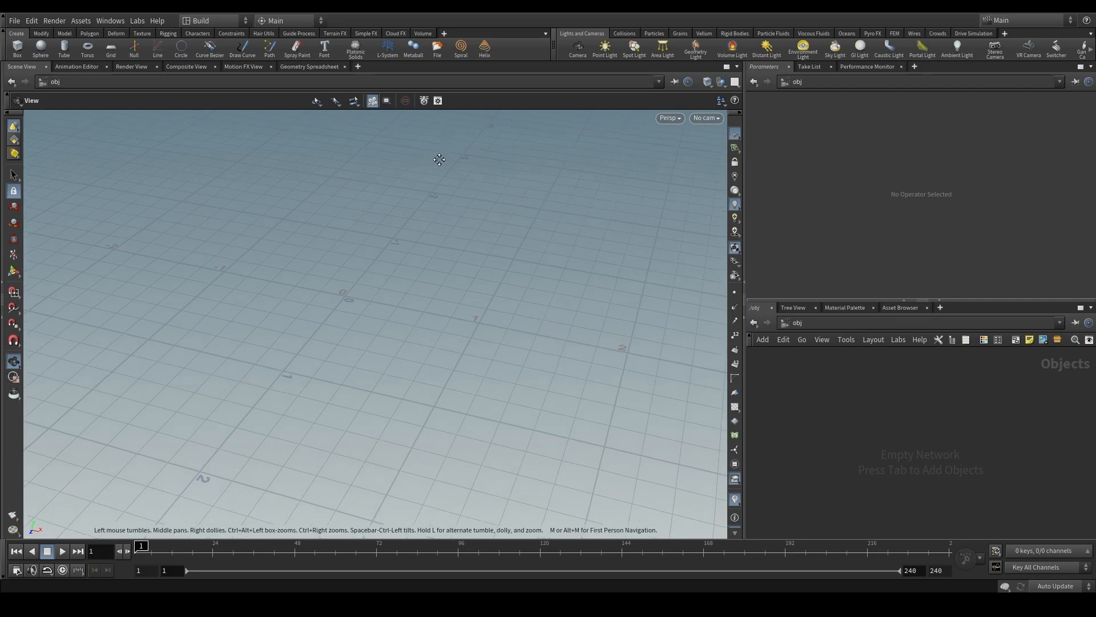
middle_drag(439, 159, 438, 191)
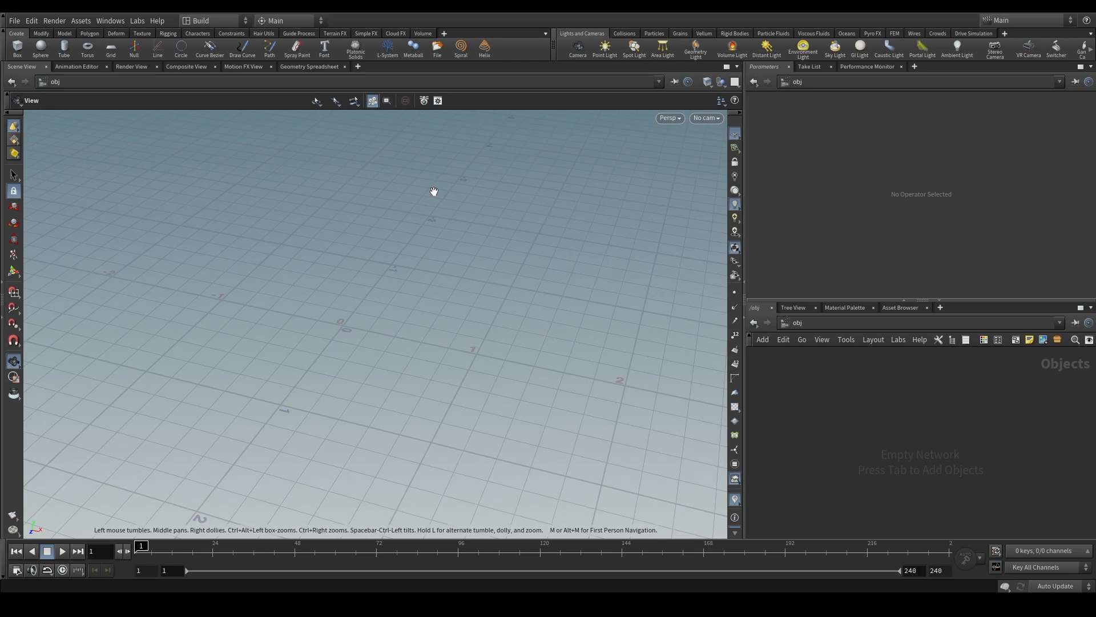
click(668, 120)
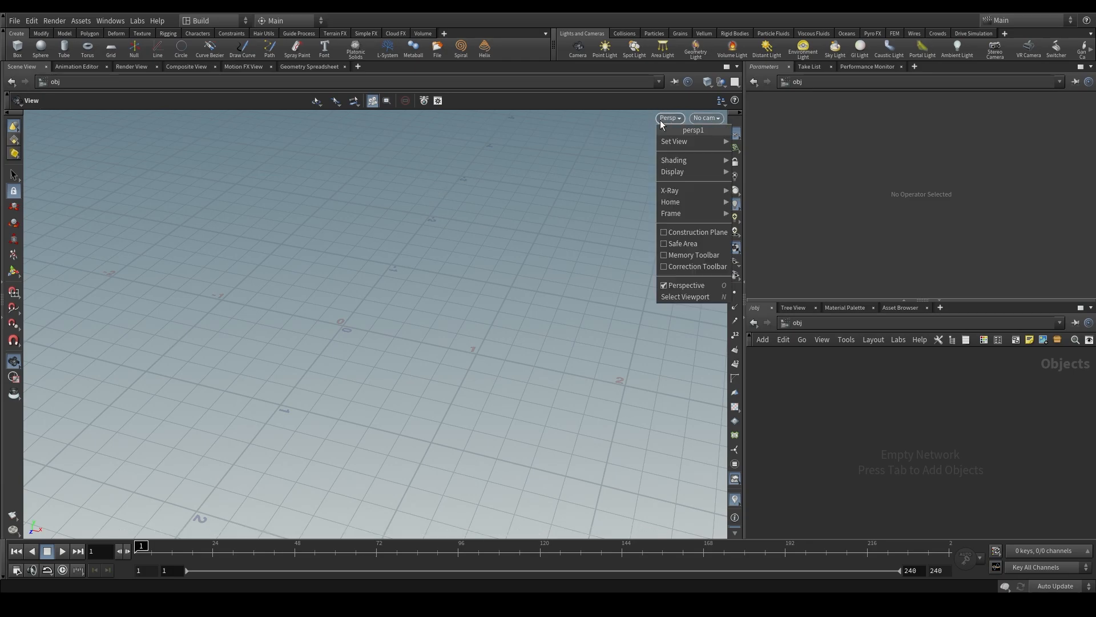
mouse_move(670, 143)
click(769, 153)
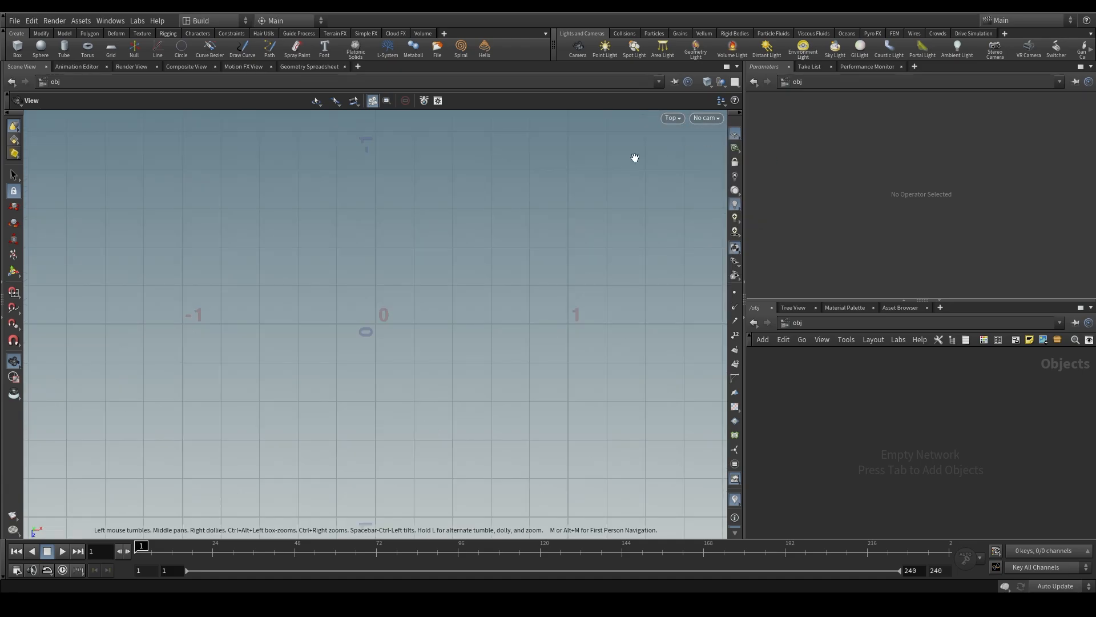
Step: Show the UV viewport and return to the top viewport
click(674, 121)
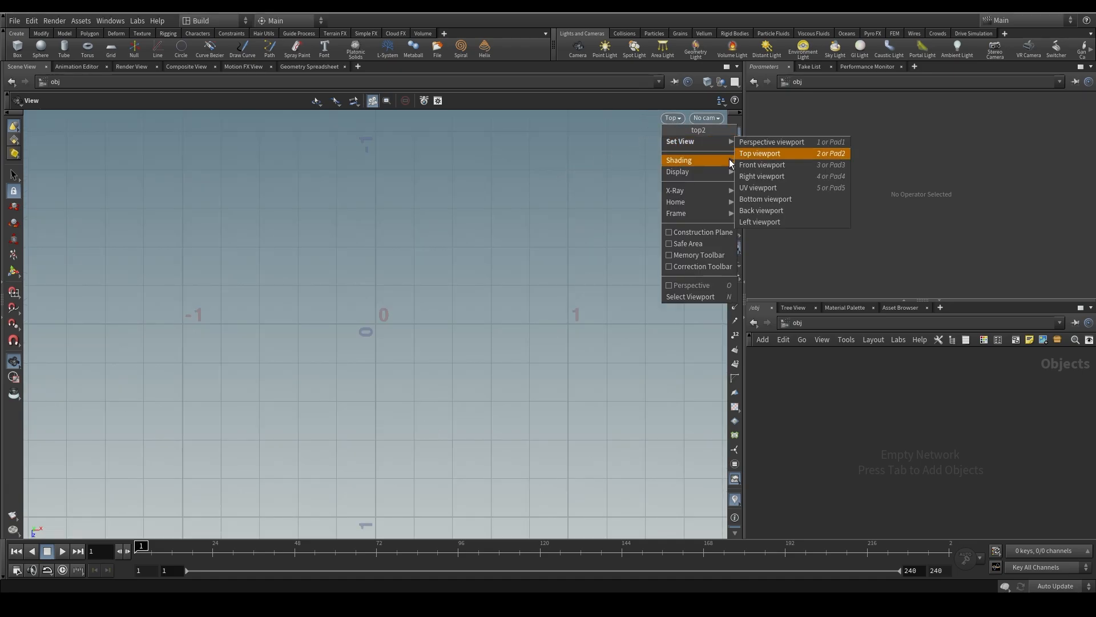
click(765, 186)
click(665, 120)
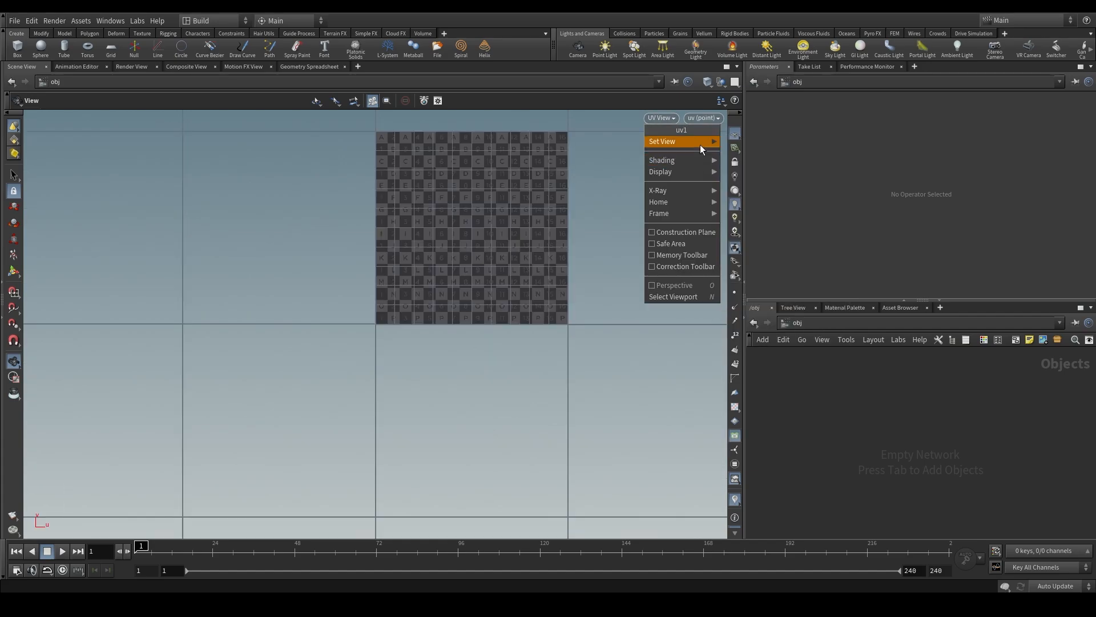
mouse_move(700, 145)
click(759, 153)
Step: Show the right viewport and return to the perspective viewport
click(672, 118)
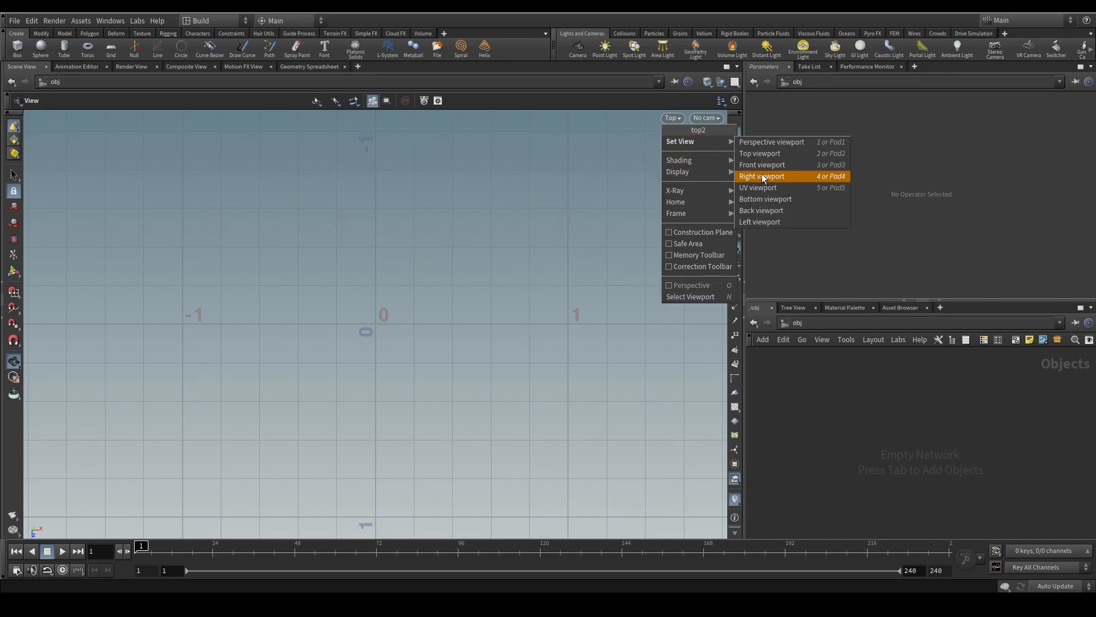
click(763, 177)
click(671, 118)
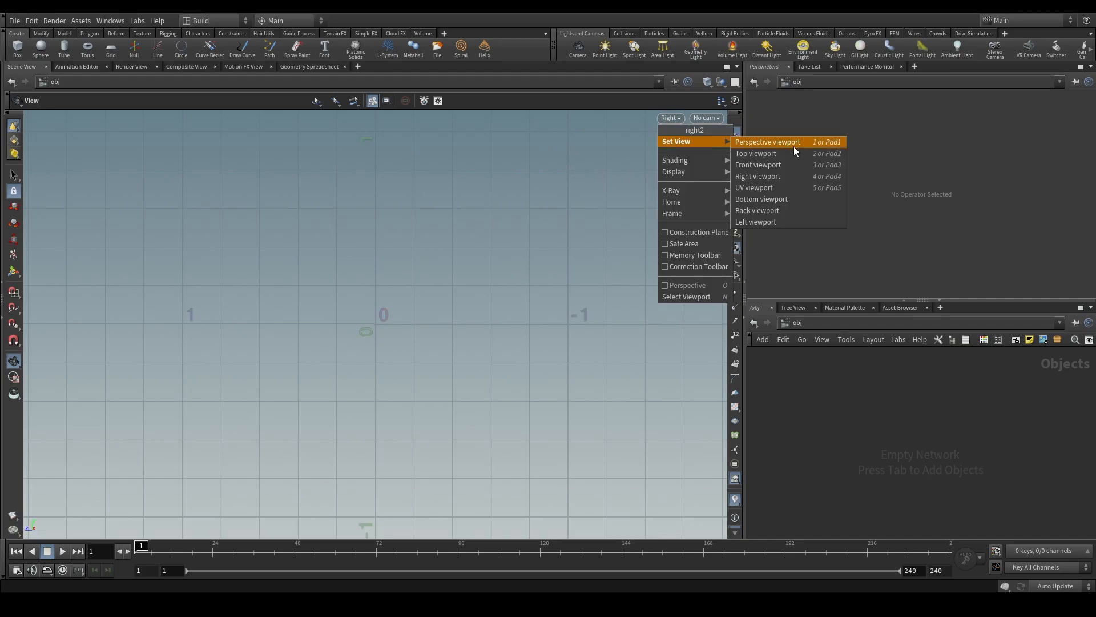
click(794, 143)
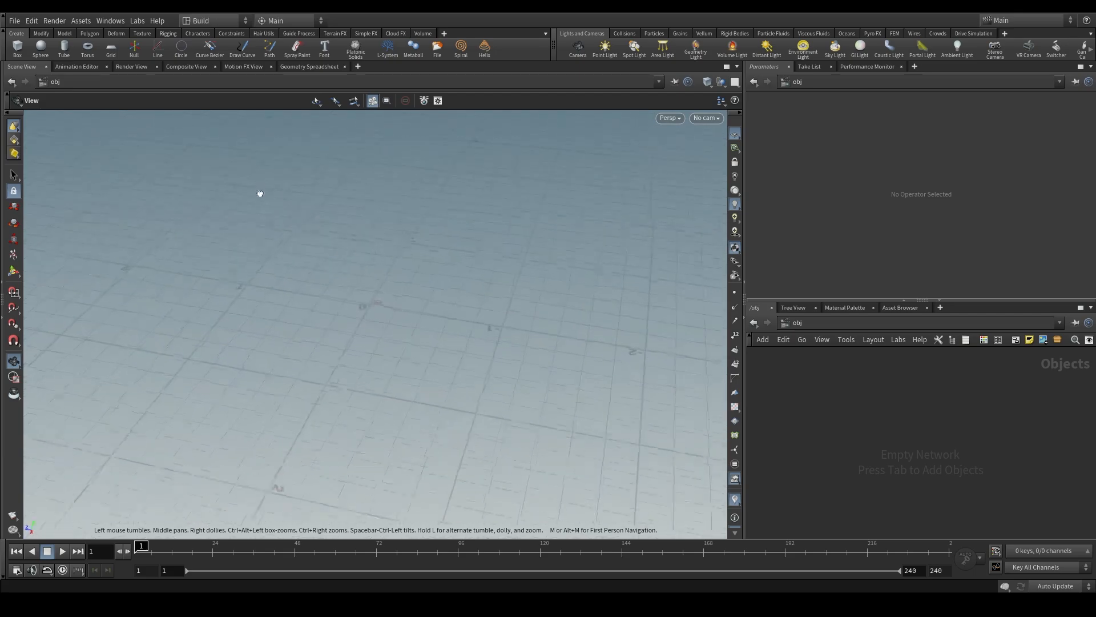
drag(260, 193, 652, 181)
Step: Show the top viewport once more and go back to the perspective viewport to view the grid from several angles
click(678, 119)
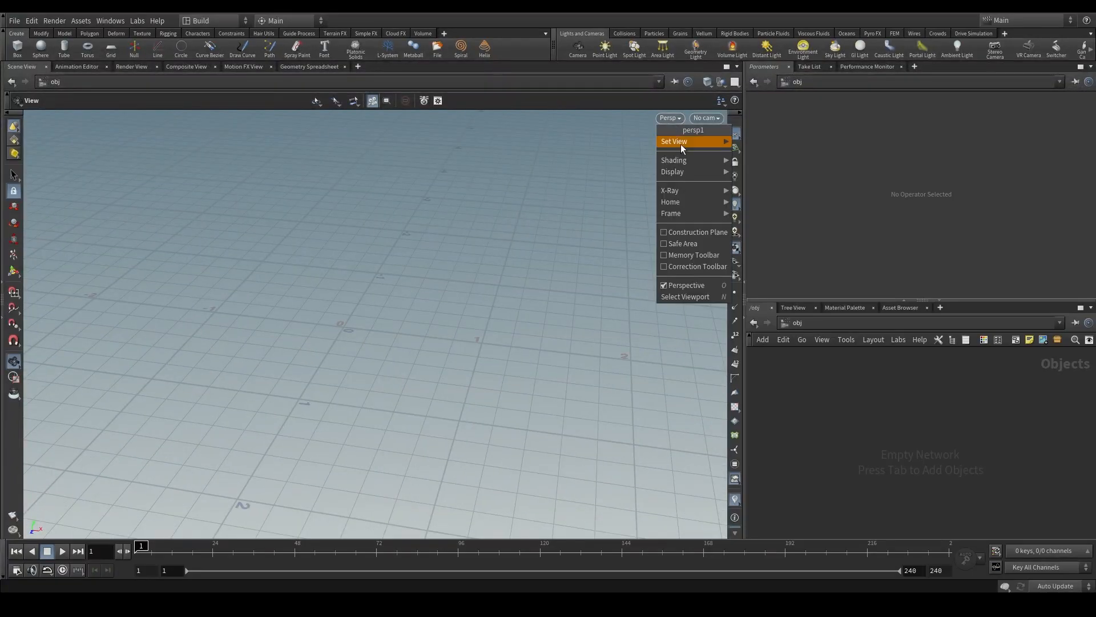
mouse_move(686, 145)
click(758, 155)
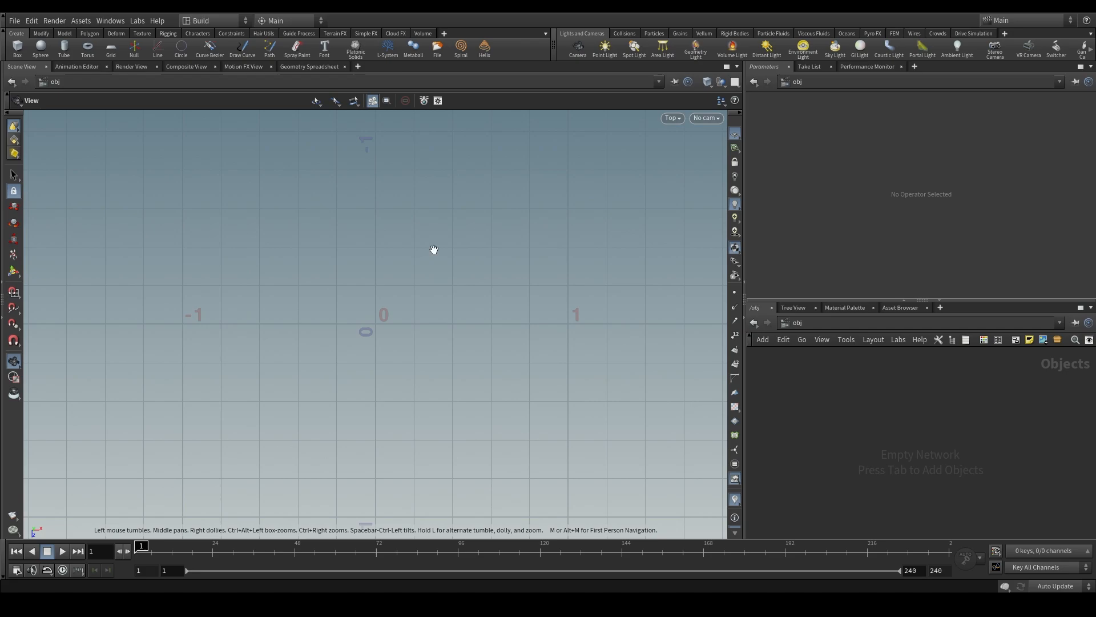
click(672, 118)
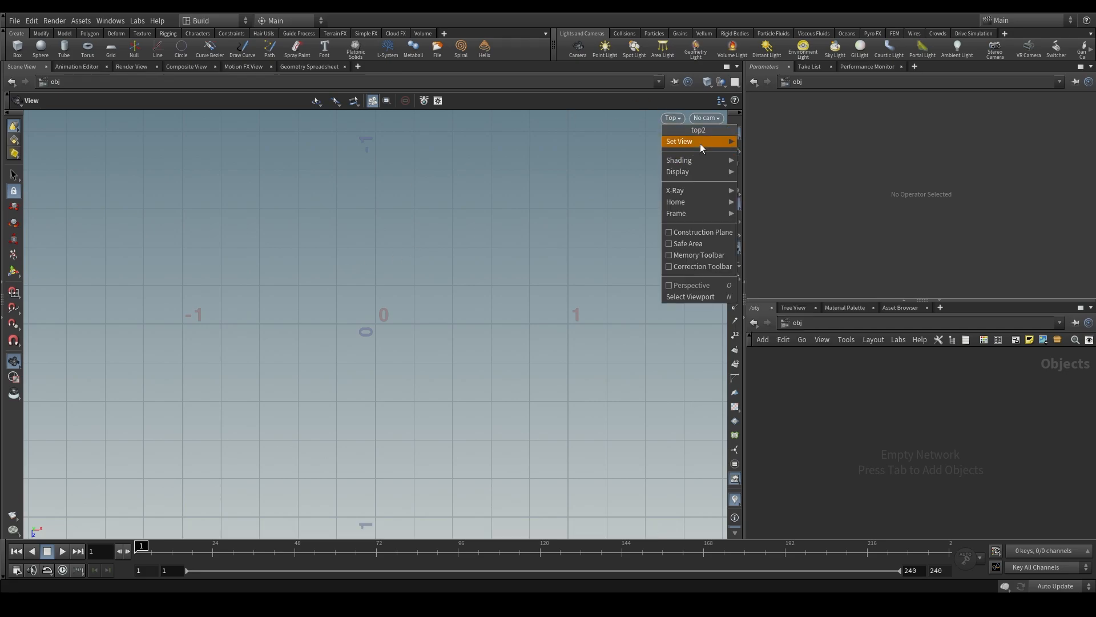
mouse_move(700, 143)
click(754, 143)
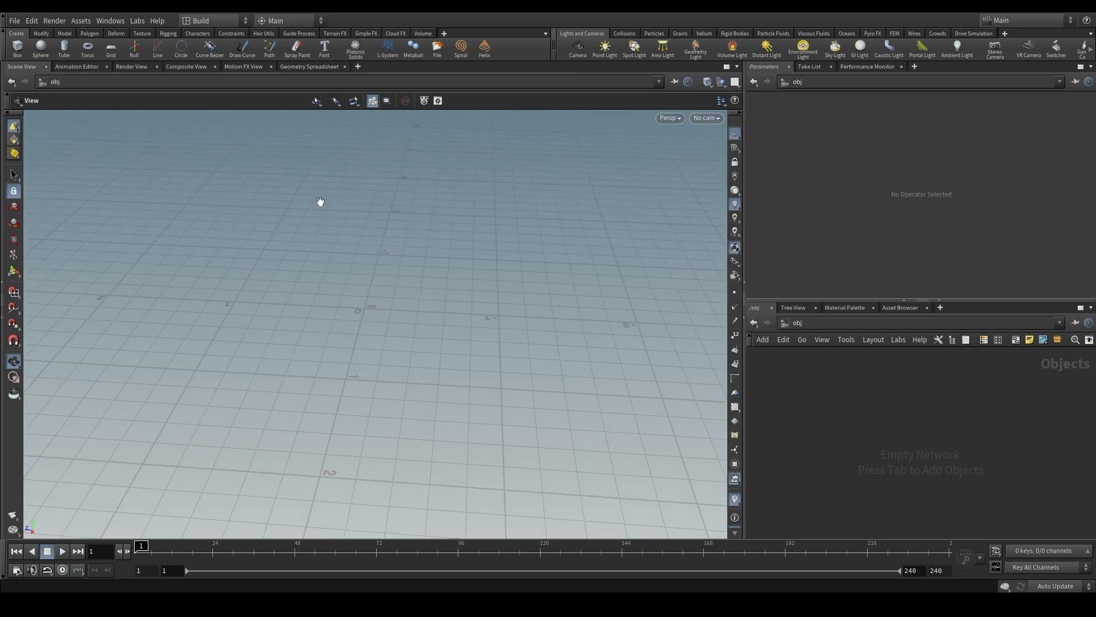
drag(365, 281, 461, 268)
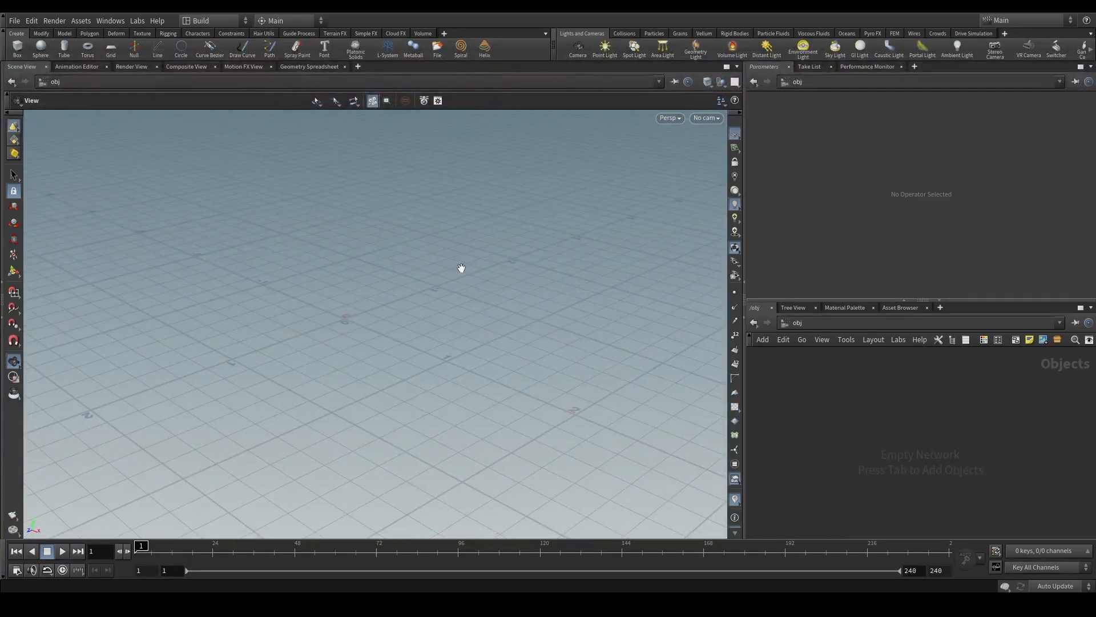
scroll(420, 261, up, 2)
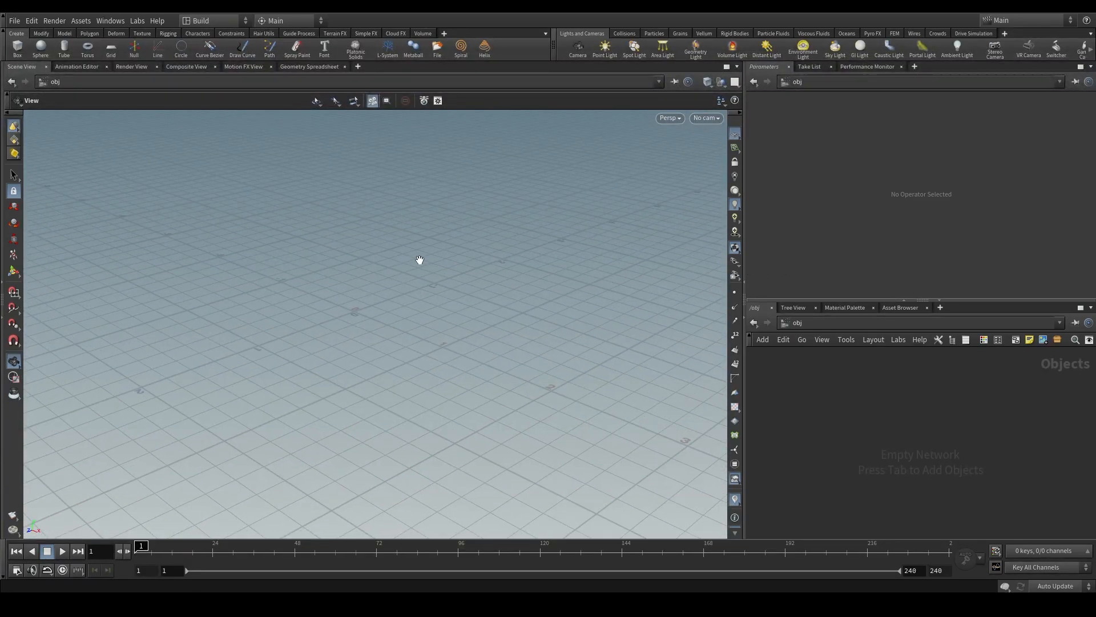
drag(420, 259, 378, 293)
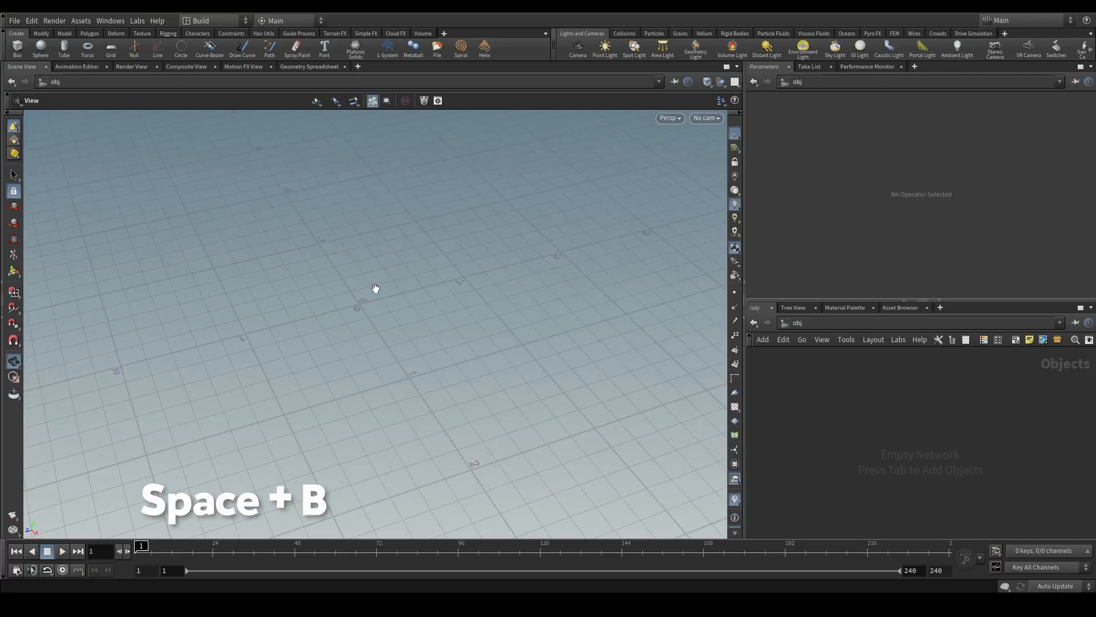
Step: Split the scene view into four viewports and expand the perspective viewport back to a single view
key(space+b)
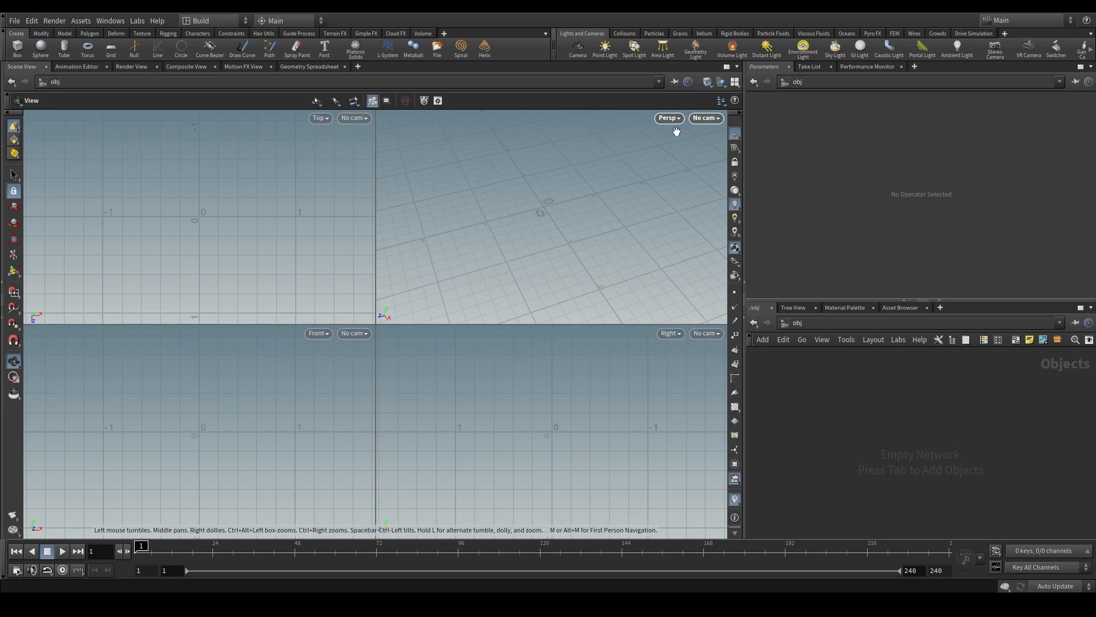
drag(679, 133, 560, 152)
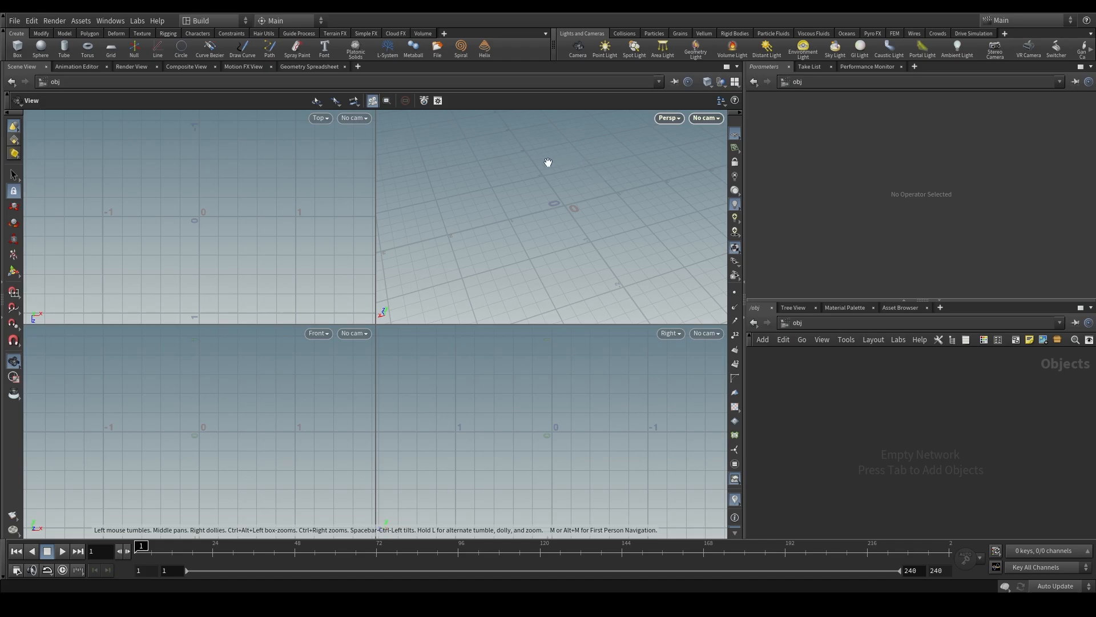
key(space+b)
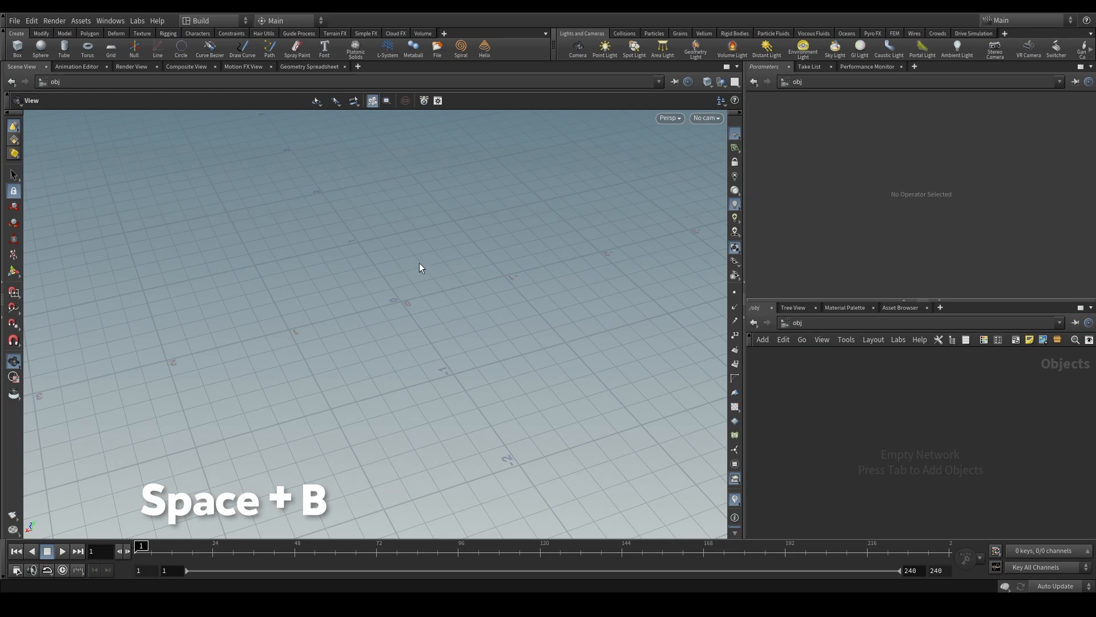
mouse_move(402, 260)
mouse_down()
mouse_move(495, 269)
mouse_move(386, 249)
mouse_up()
drag(297, 234, 432, 242)
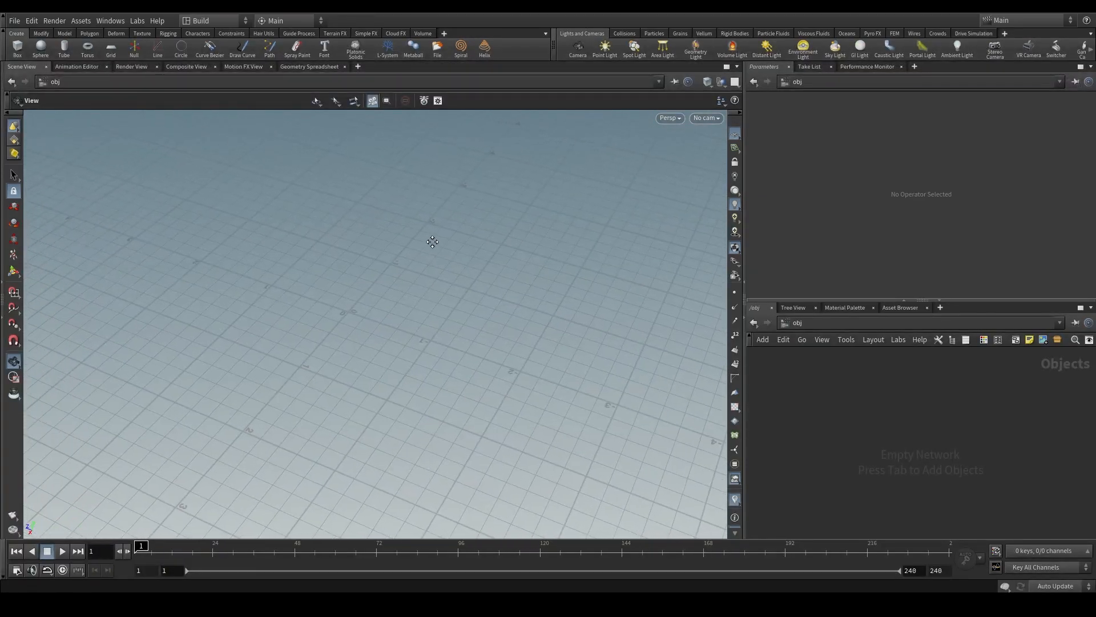
Step: Enable Draw Time (FPS) among the guides in the viewport's Display Options
key(d)
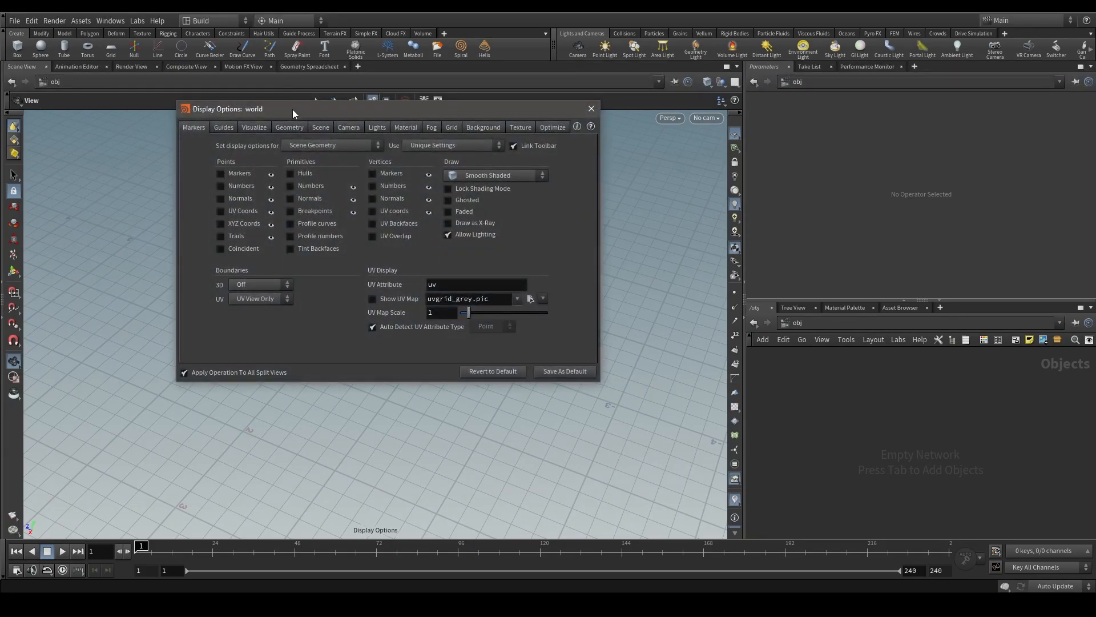
drag(292, 109, 704, 77)
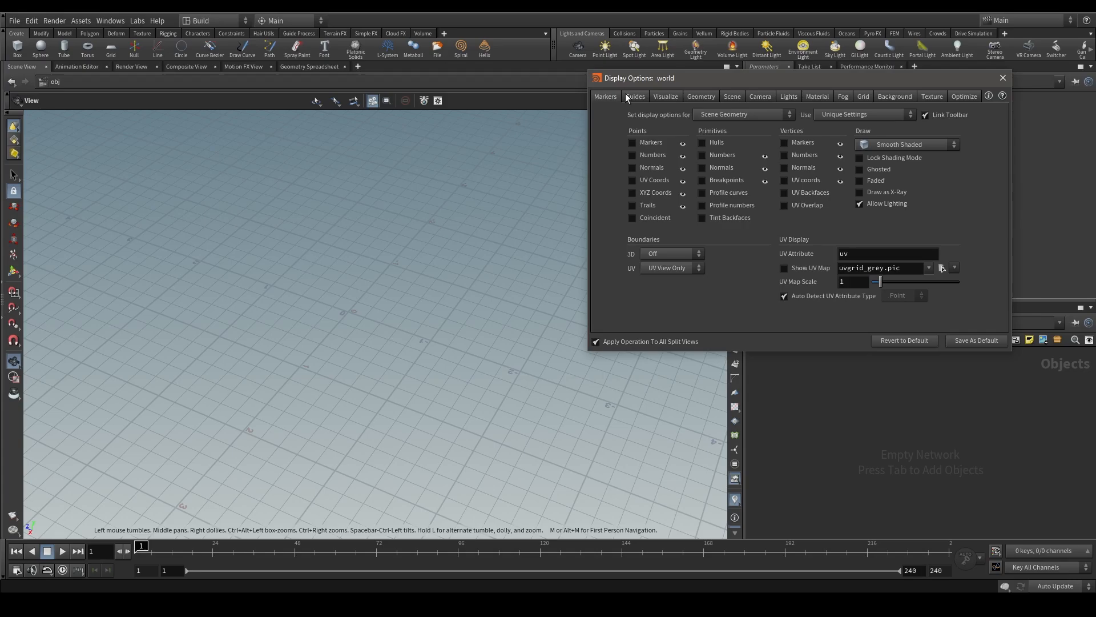
click(632, 98)
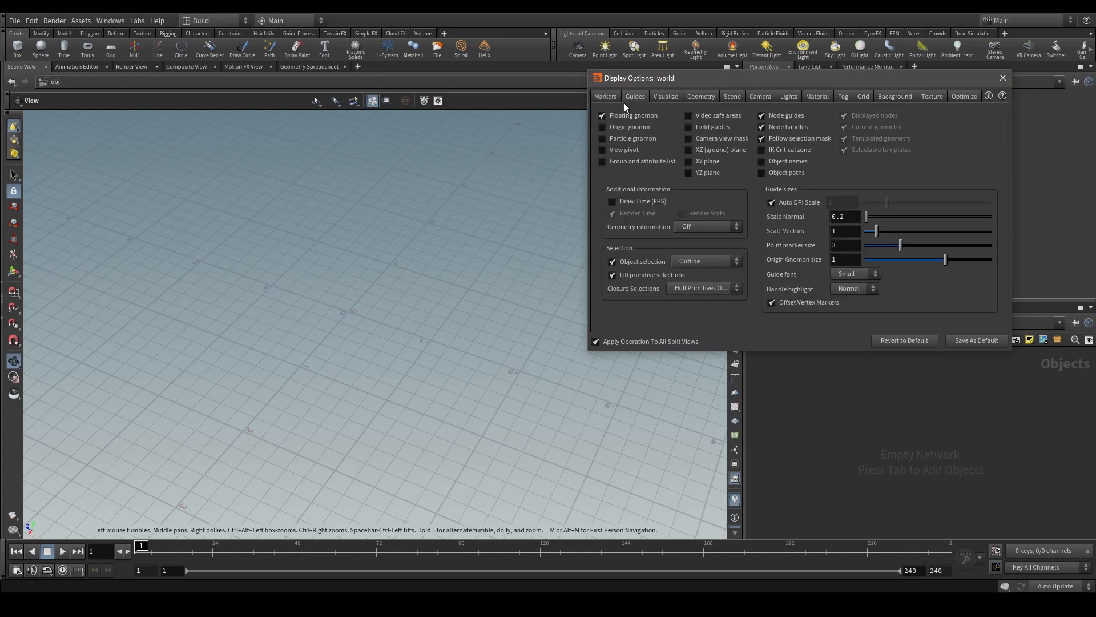
click(612, 201)
Step: Look through the Visualize, Geometry, Scene, Camera, Lights and Material display options
click(662, 96)
click(702, 97)
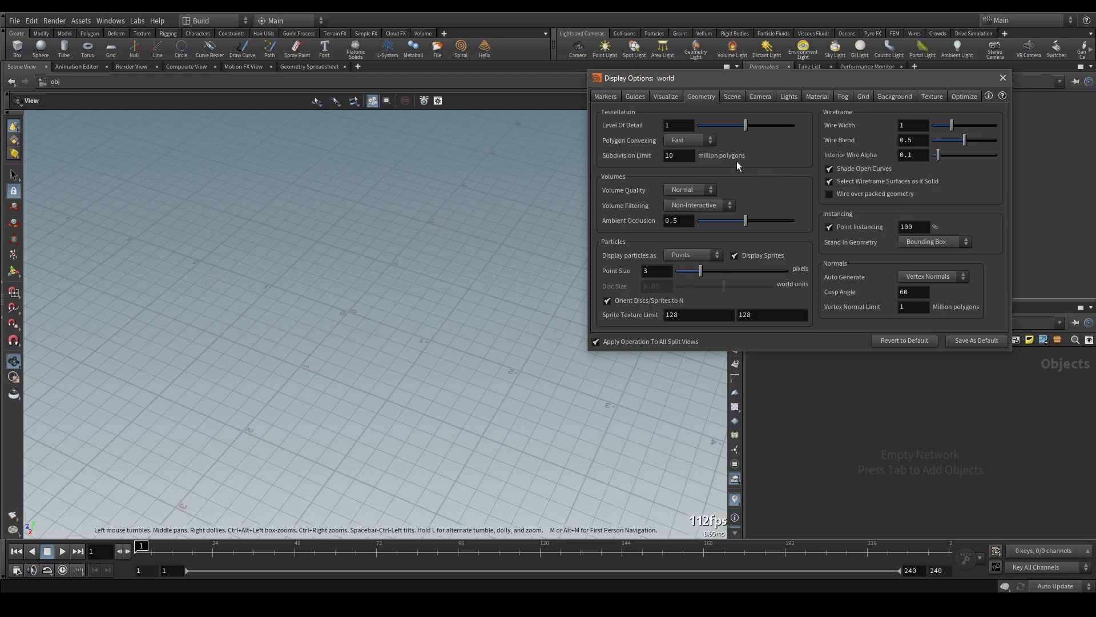
click(734, 97)
click(768, 93)
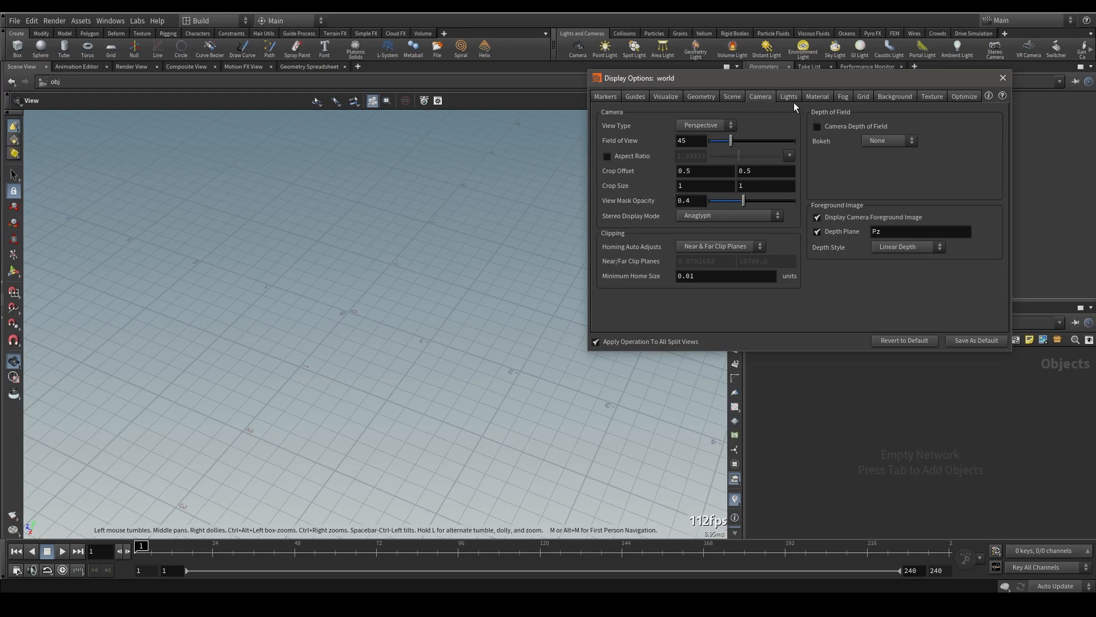
click(796, 97)
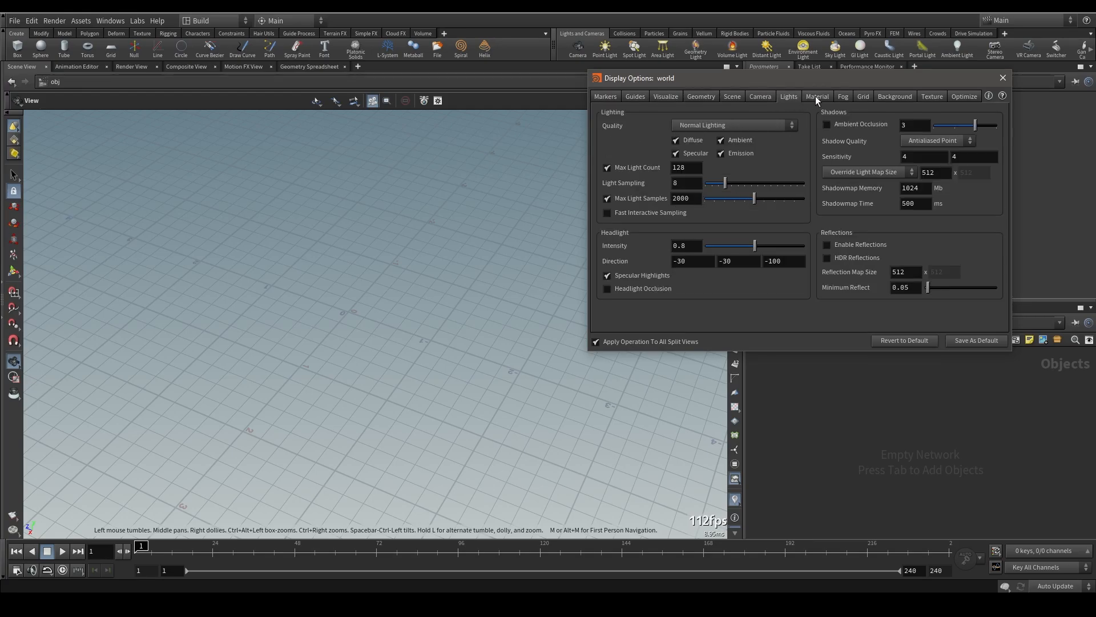
click(815, 96)
Step: Try the Dark color scheme for the viewport background, restore Light and close the Display Options
click(895, 96)
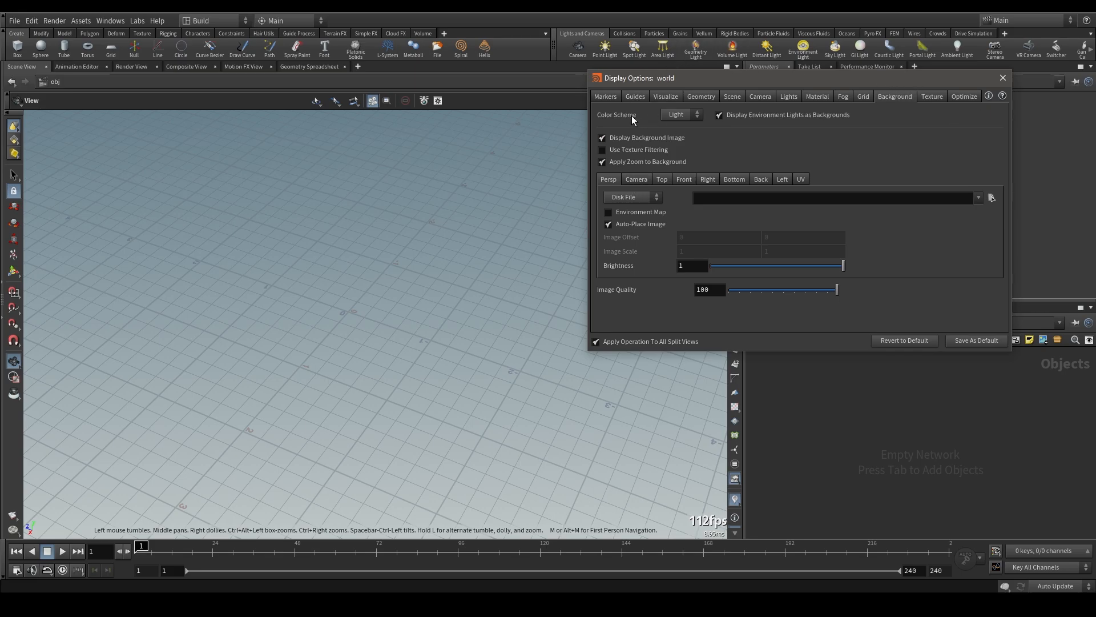
click(674, 115)
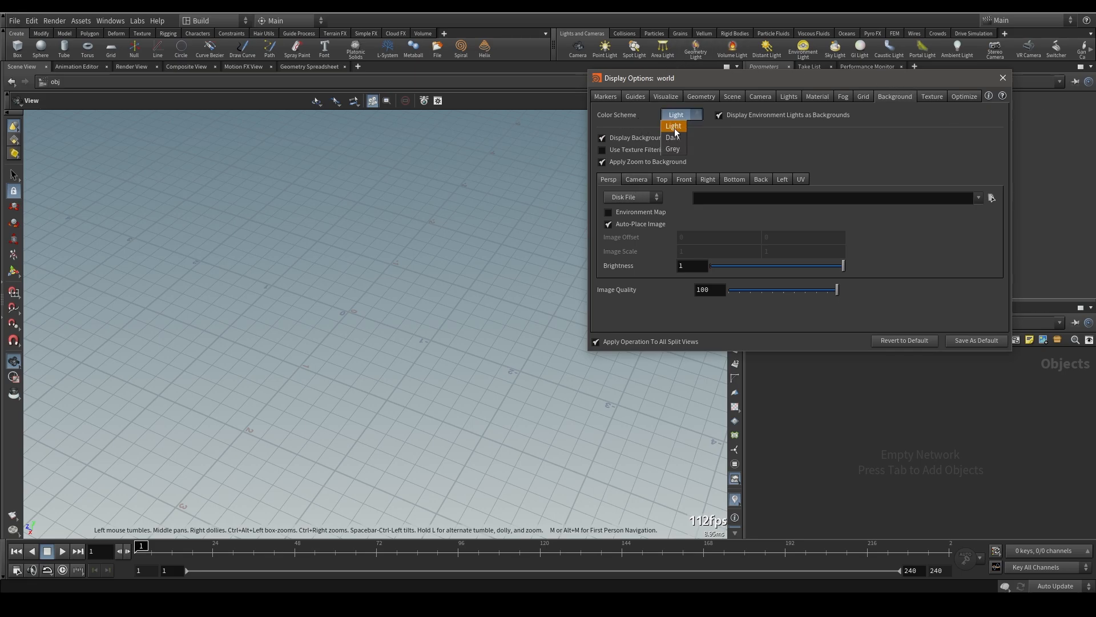
click(673, 142)
drag(501, 188, 514, 166)
click(674, 115)
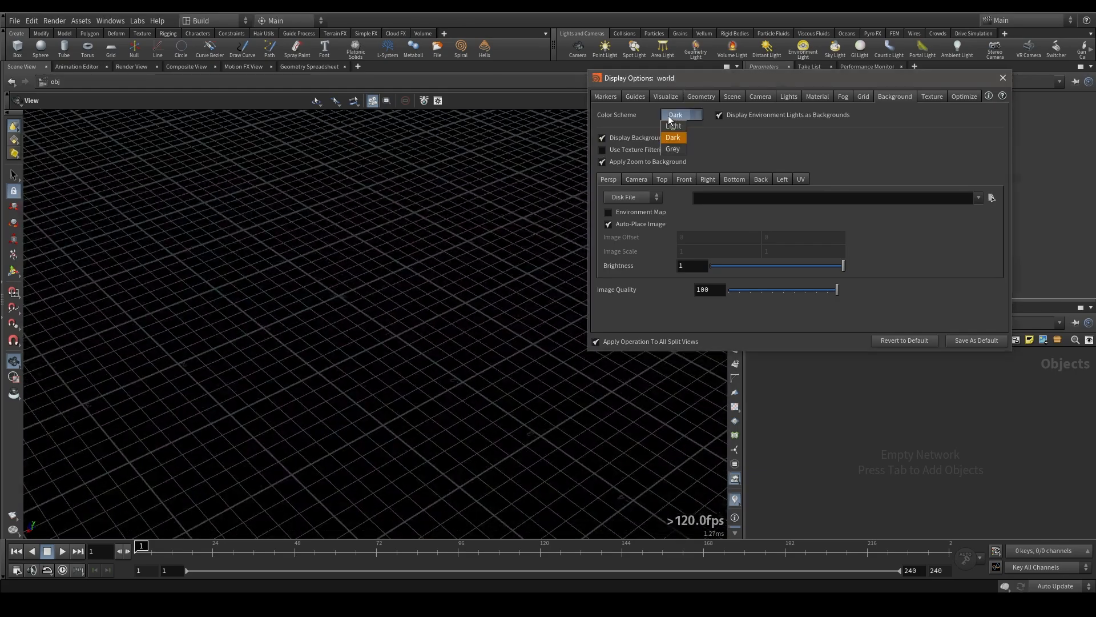
click(672, 131)
drag(379, 168, 331, 194)
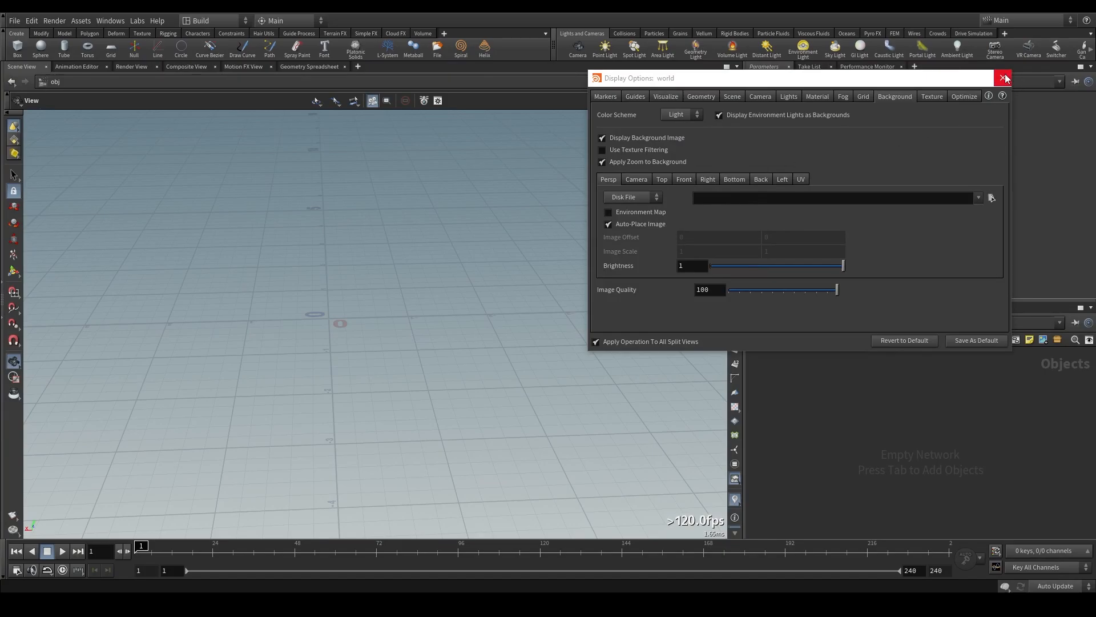
click(1001, 78)
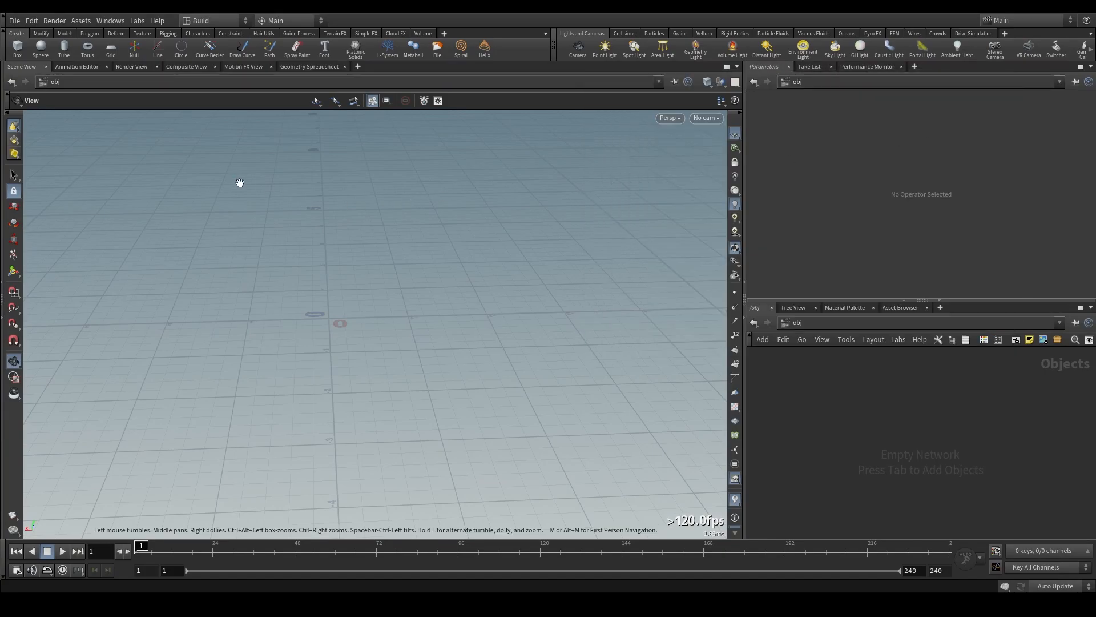
Step: Switch the perspective viewport to the Right view and split the scene view into four viewports
drag(286, 169, 361, 174)
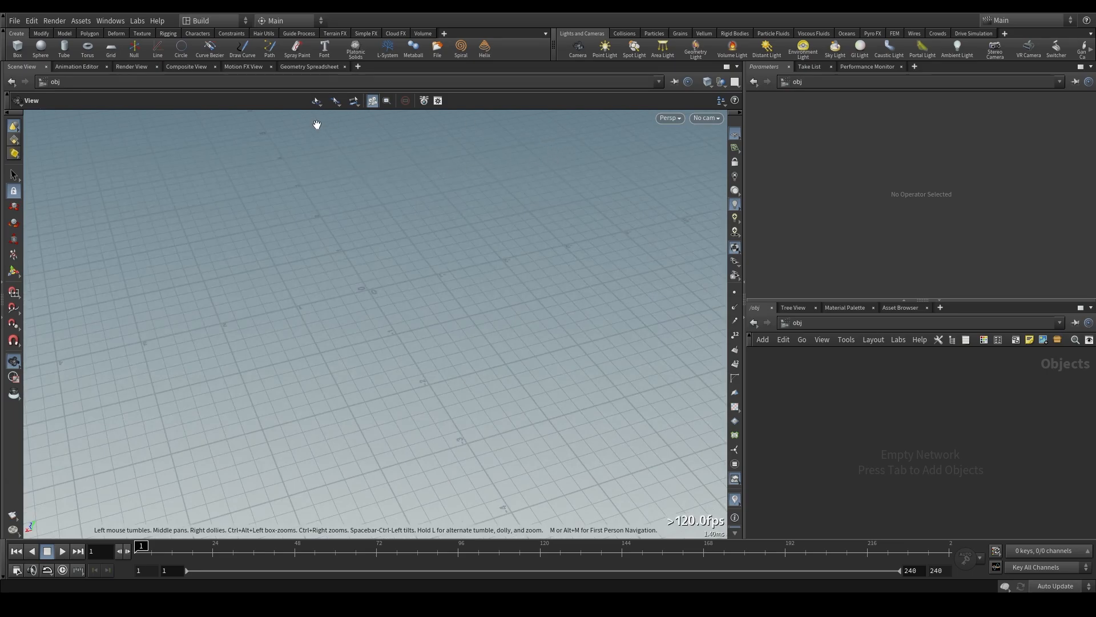
click(679, 119)
mouse_move(675, 142)
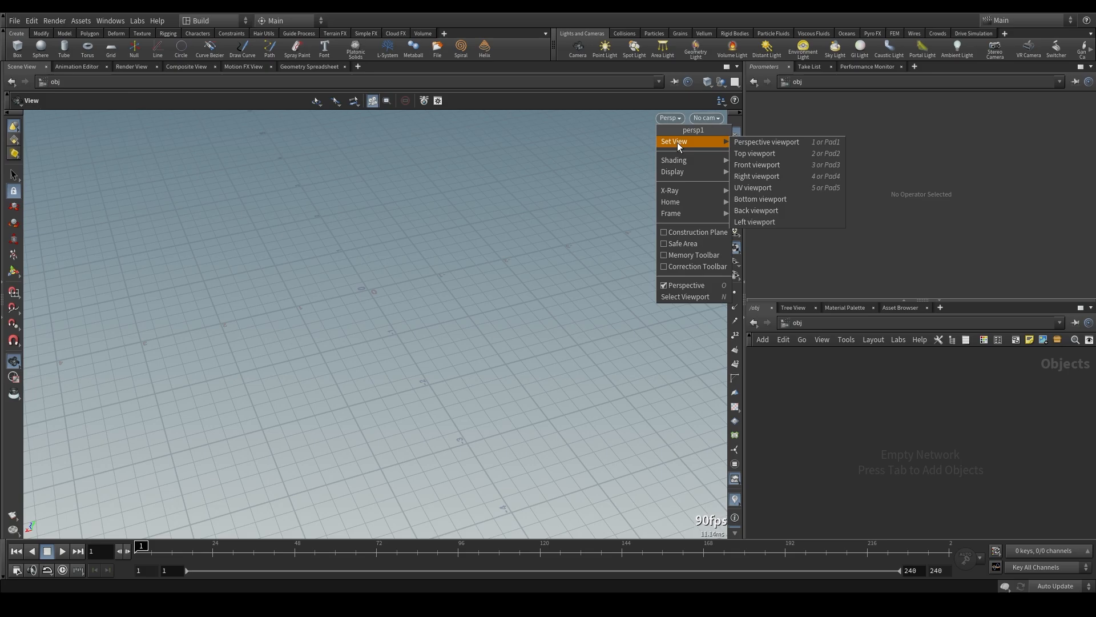
click(760, 178)
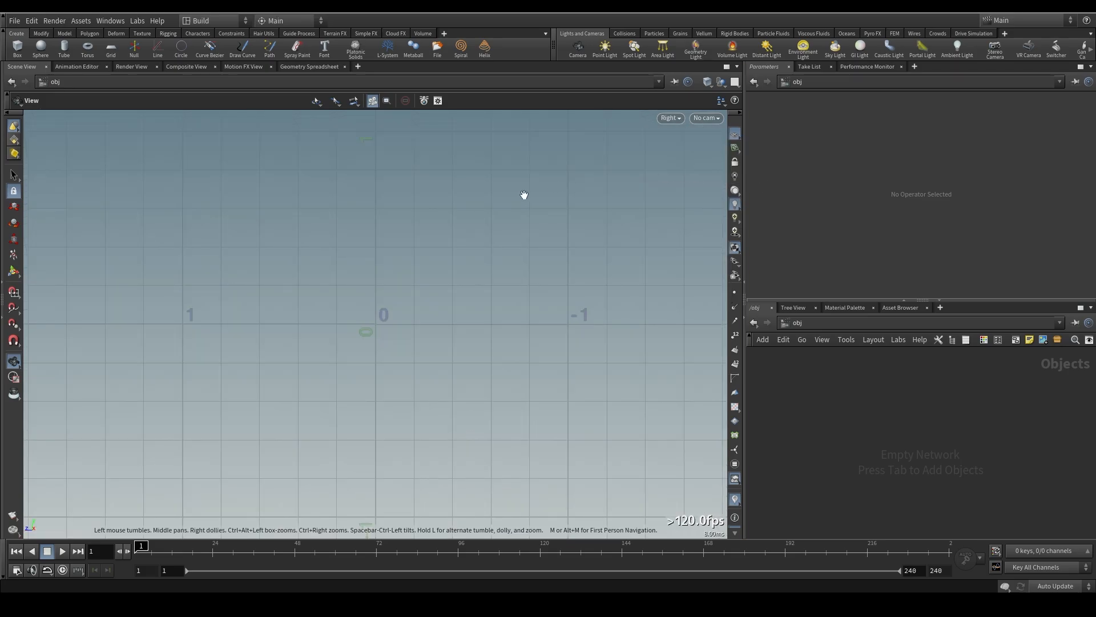
key(space+b)
key(space+b)
key(space+b)
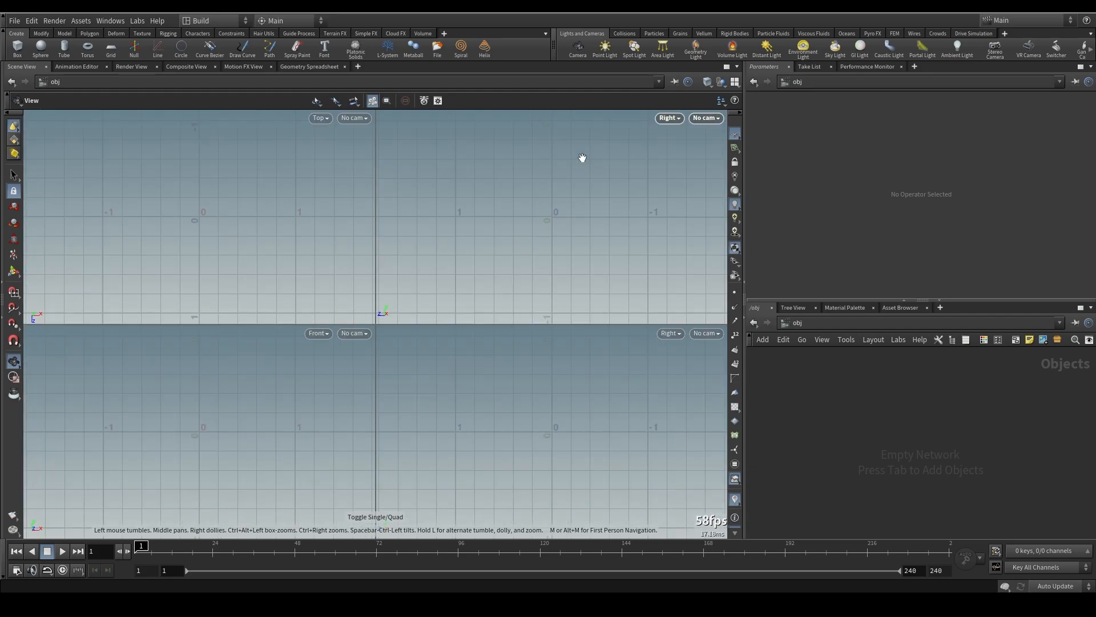
Step: Set the upper-right viewport's view to Perspective and expand it to a single view
click(669, 118)
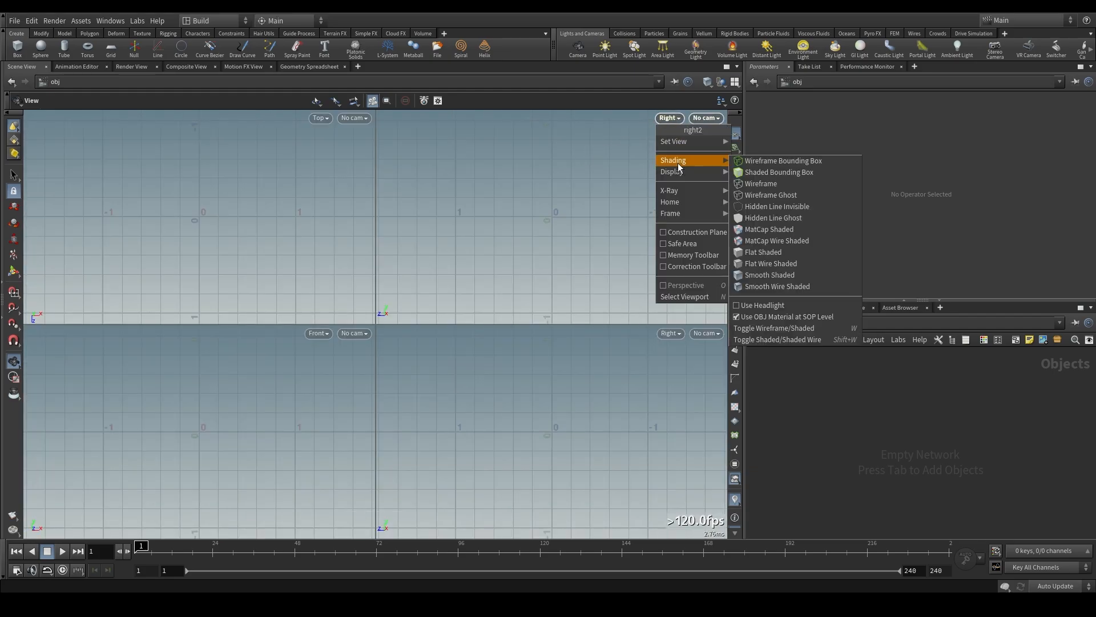
mouse_move(685, 143)
click(759, 143)
key(space+b)
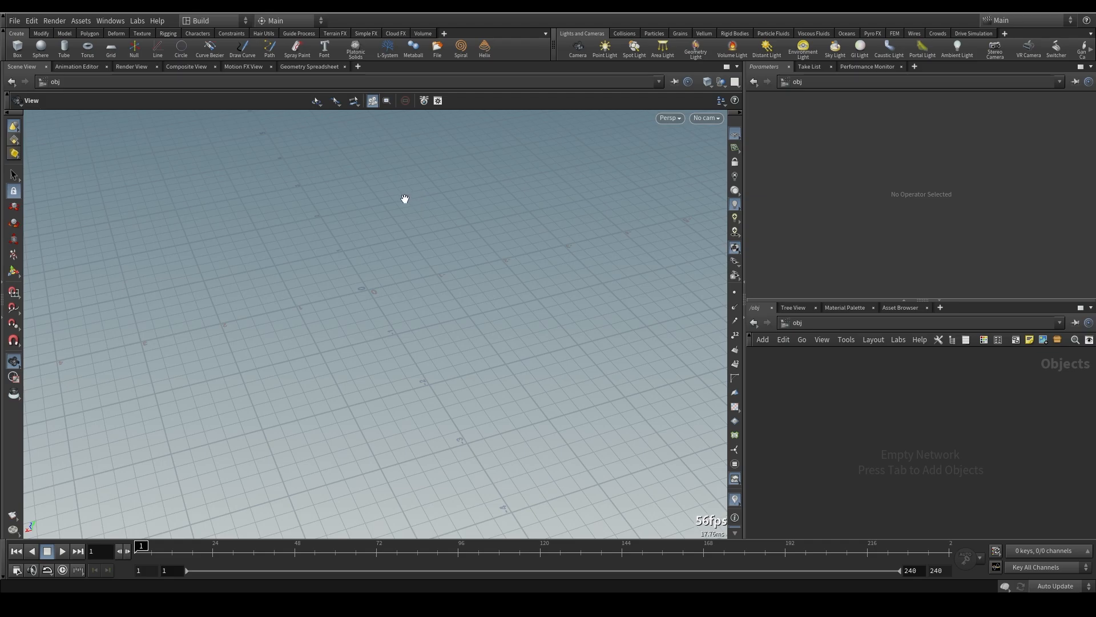
Step: Show the four-viewport layout again and expand the lower-right Right viewport to a single view
key(space+b)
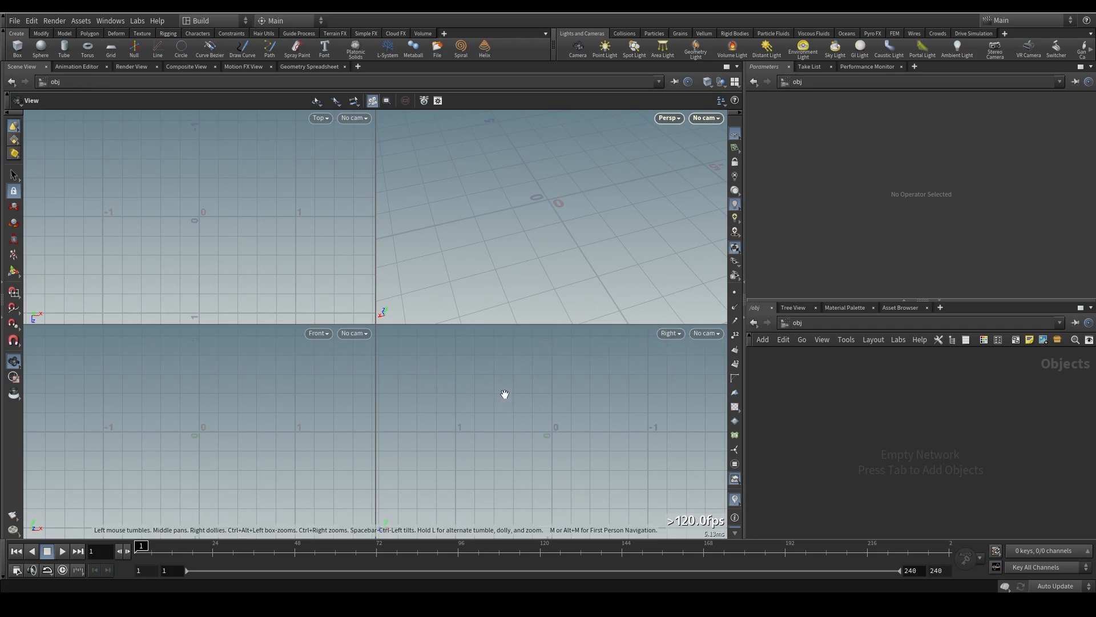
key(space+b)
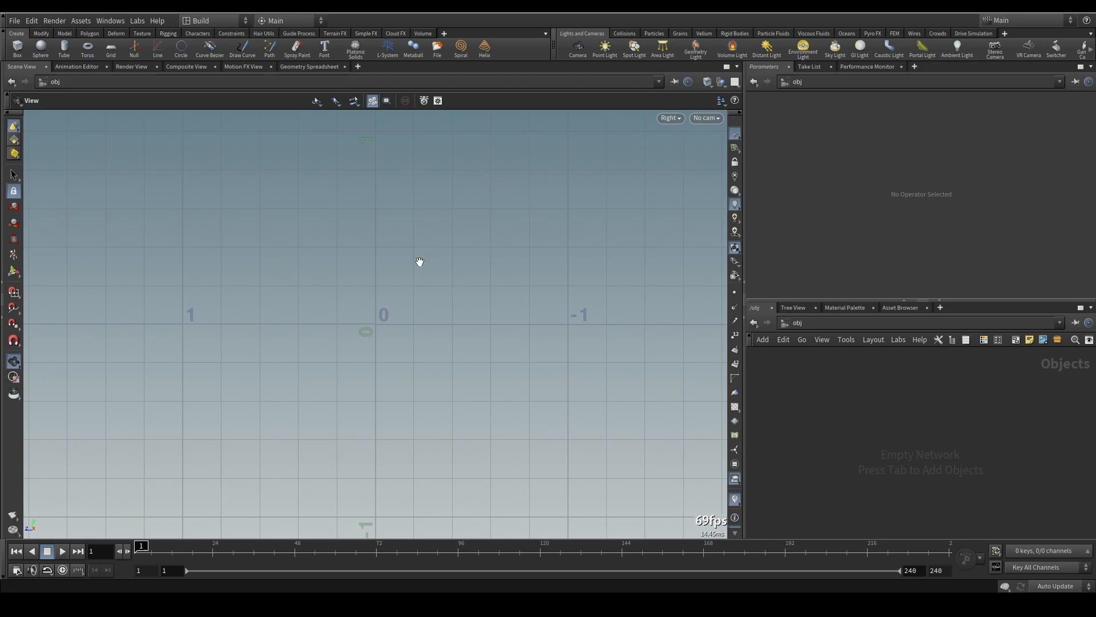
scroll(420, 262, down, 2)
scroll(428, 263, down, 2)
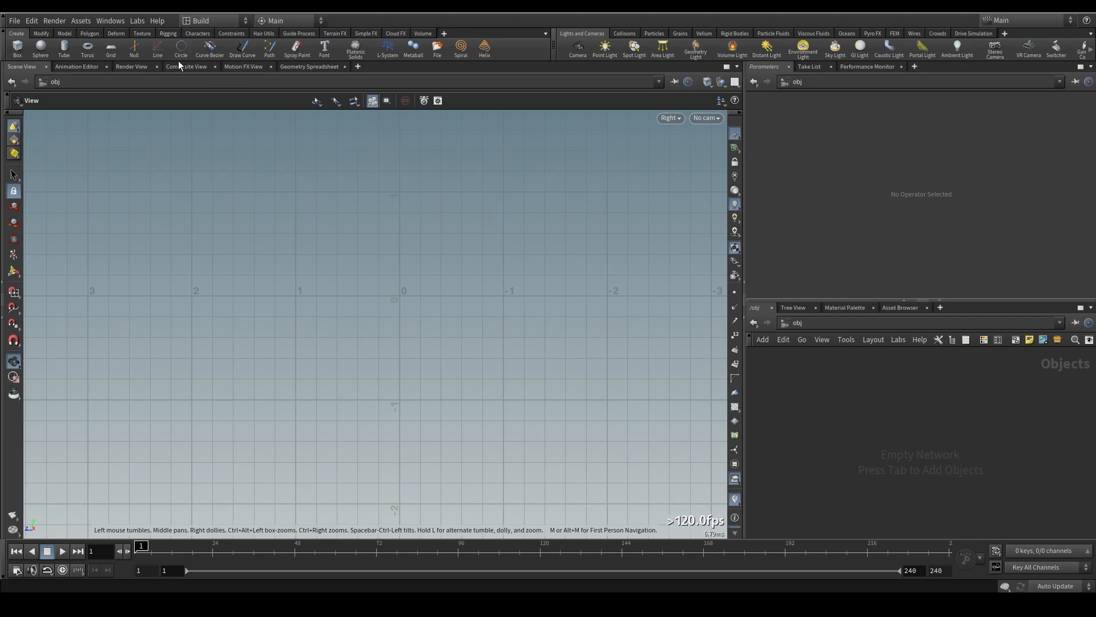
Step: Start the Curve Bezier tool in the Right view, hide its on-screen hints and show them again
click(209, 50)
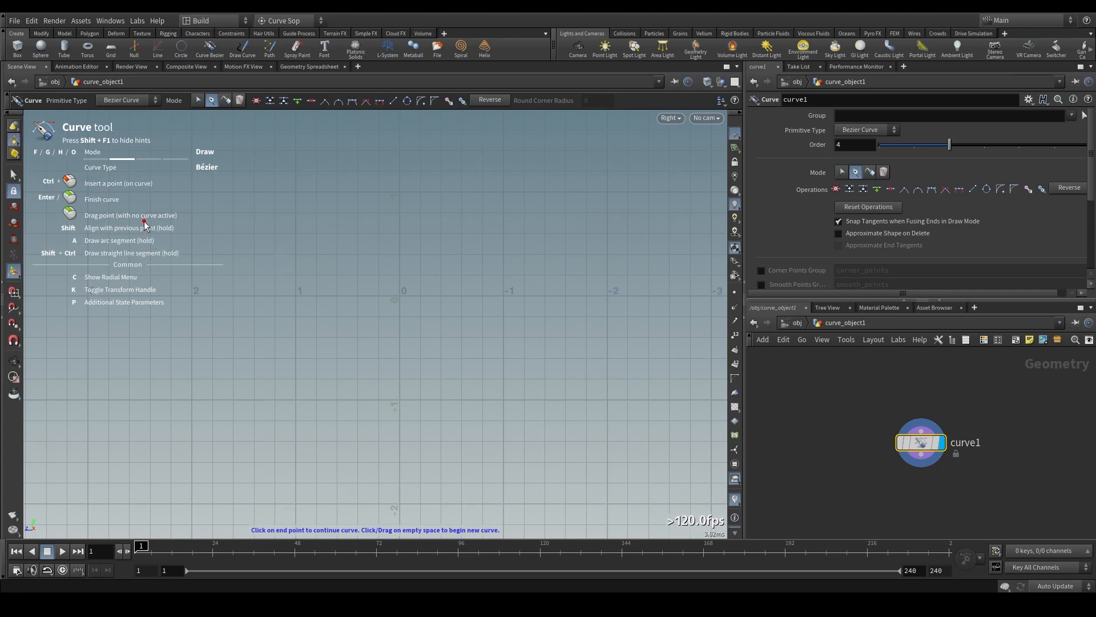
key(shift+F1)
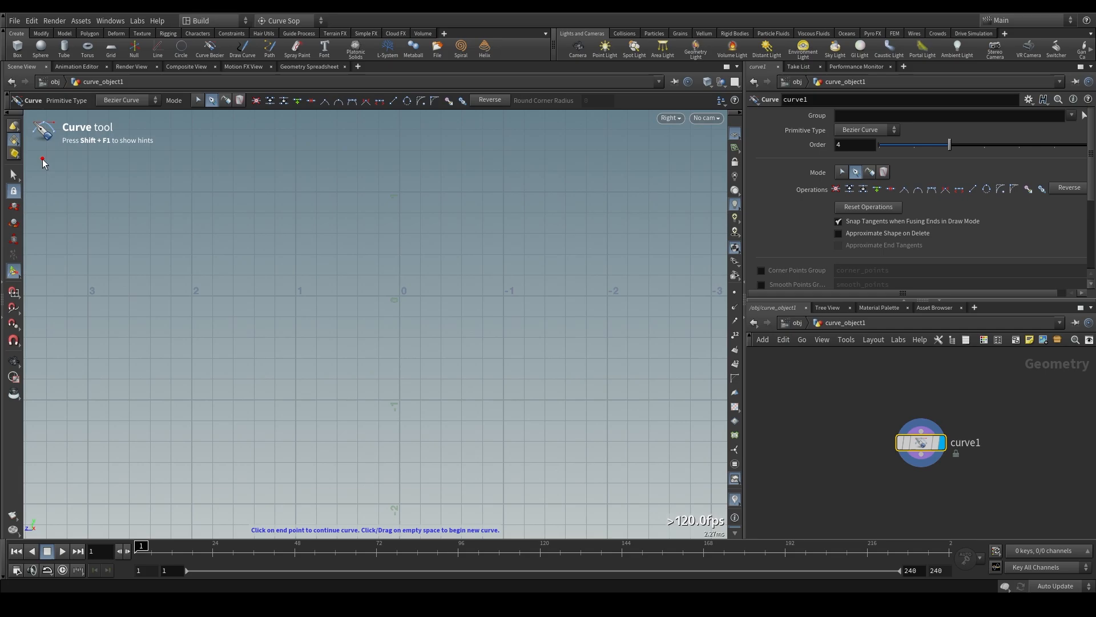
key(shift+F1)
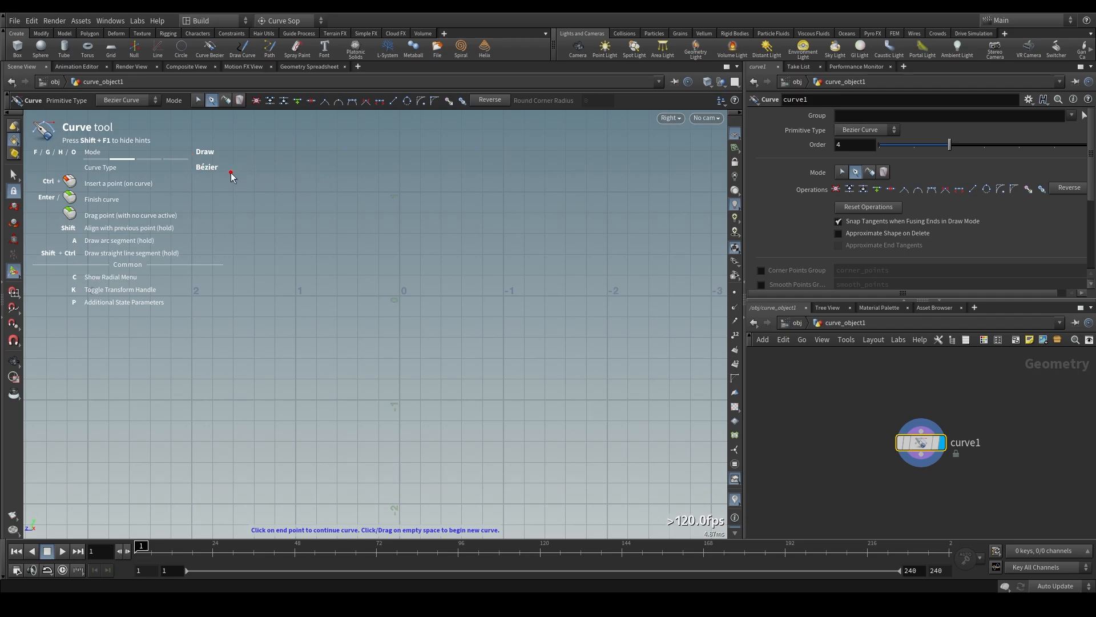
Step: Draw a straight vertical two-point segment with the Curve tool and undo it
click(275, 169)
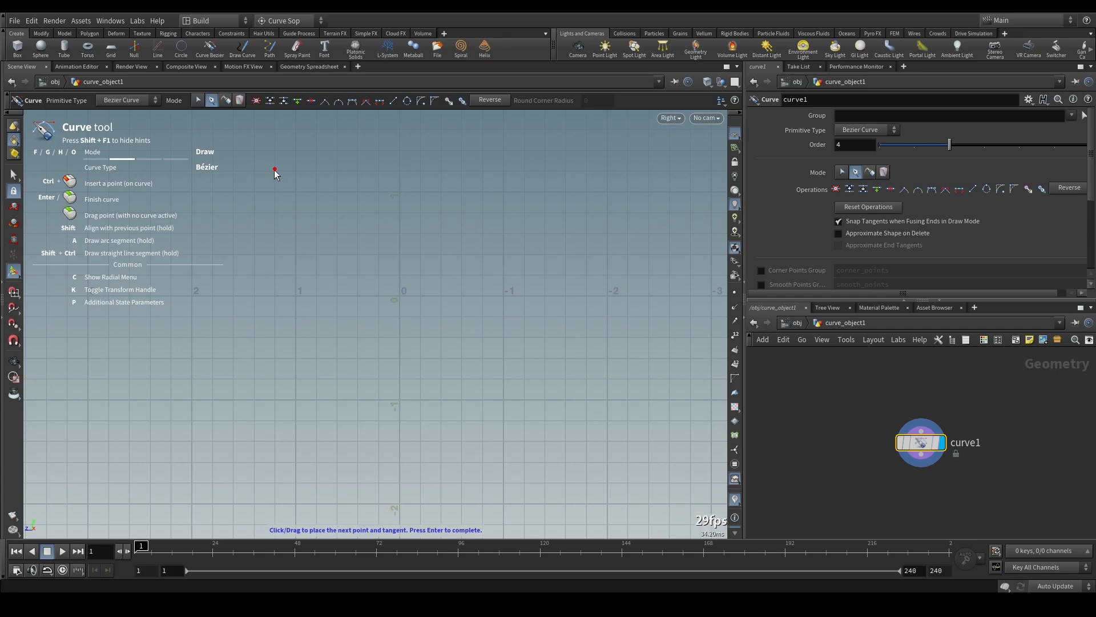
click(274, 255)
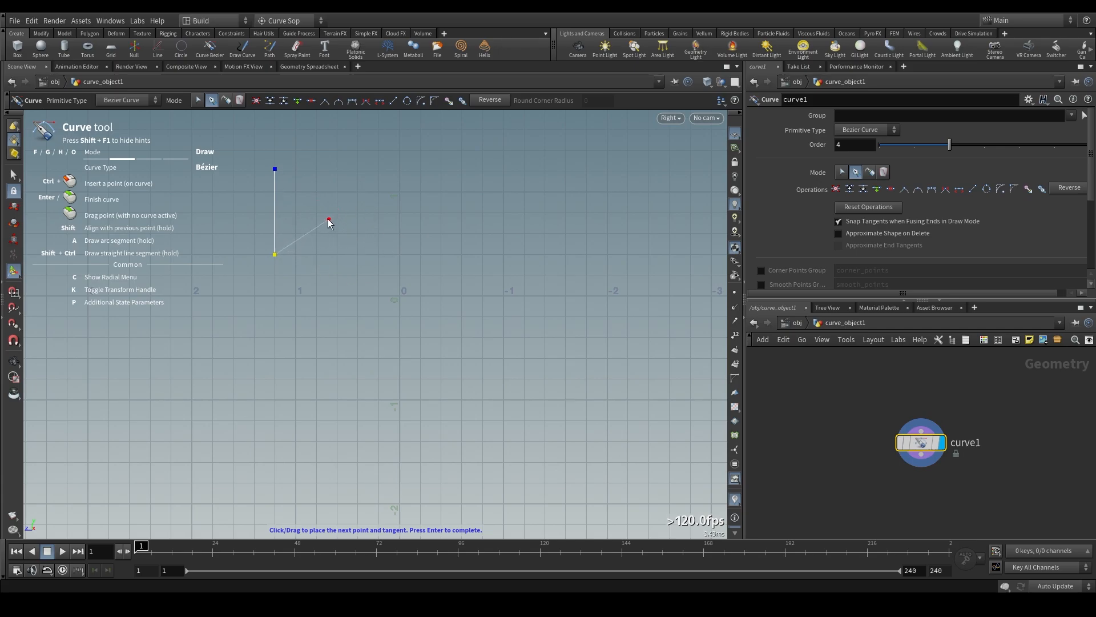
key(ctrl+z)
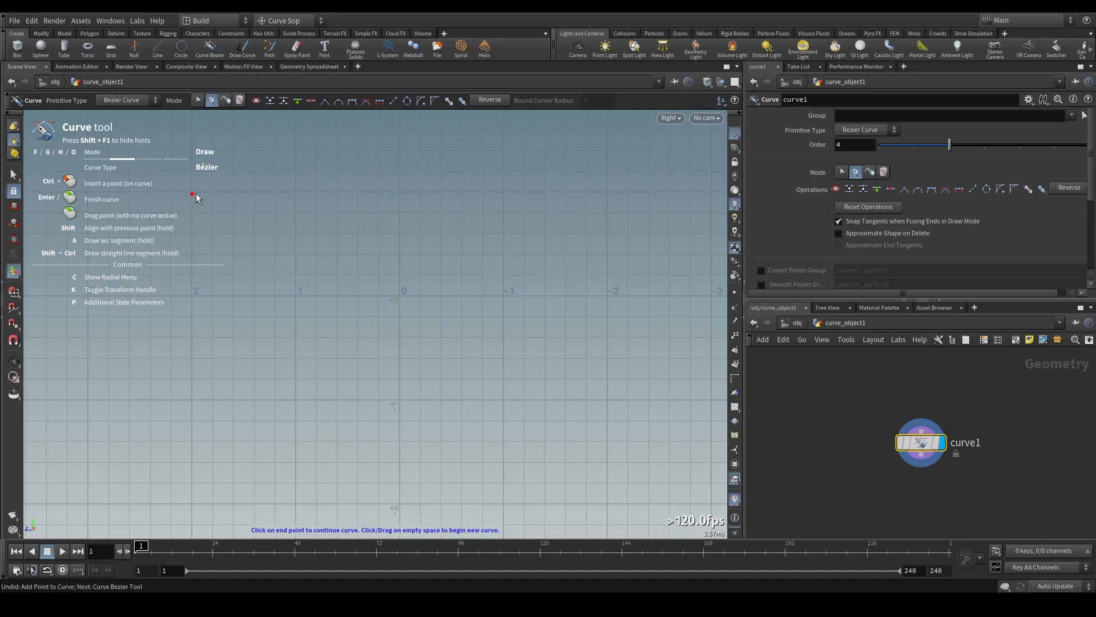
Step: Draw a two-point curved Bézier segment and reshape it by moving the lower point's tangent handle
click(232, 172)
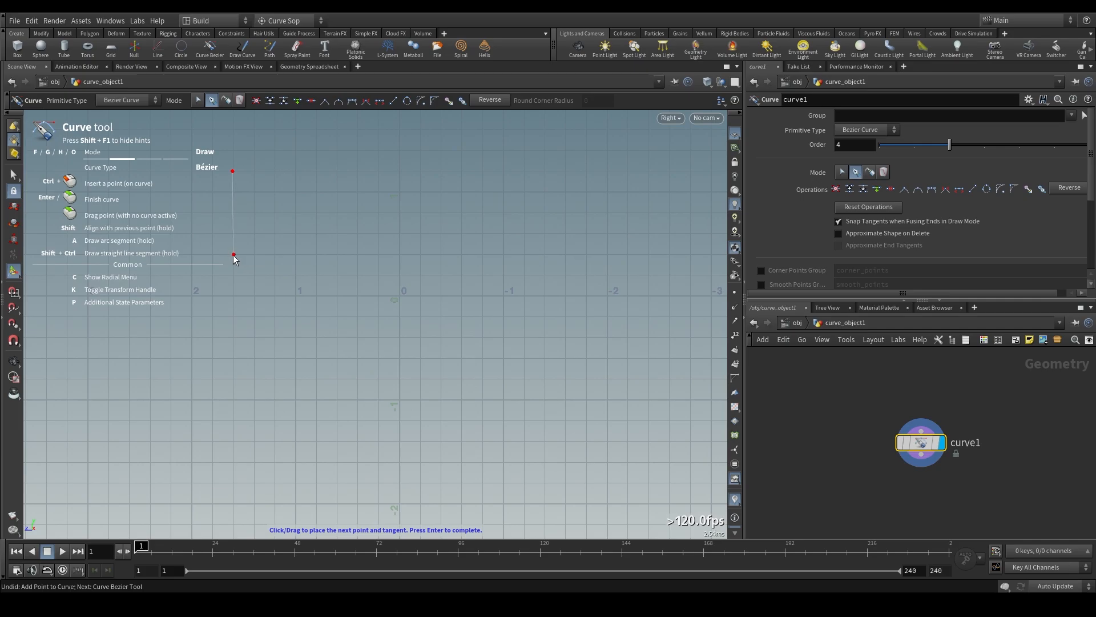
drag(234, 256, 294, 265)
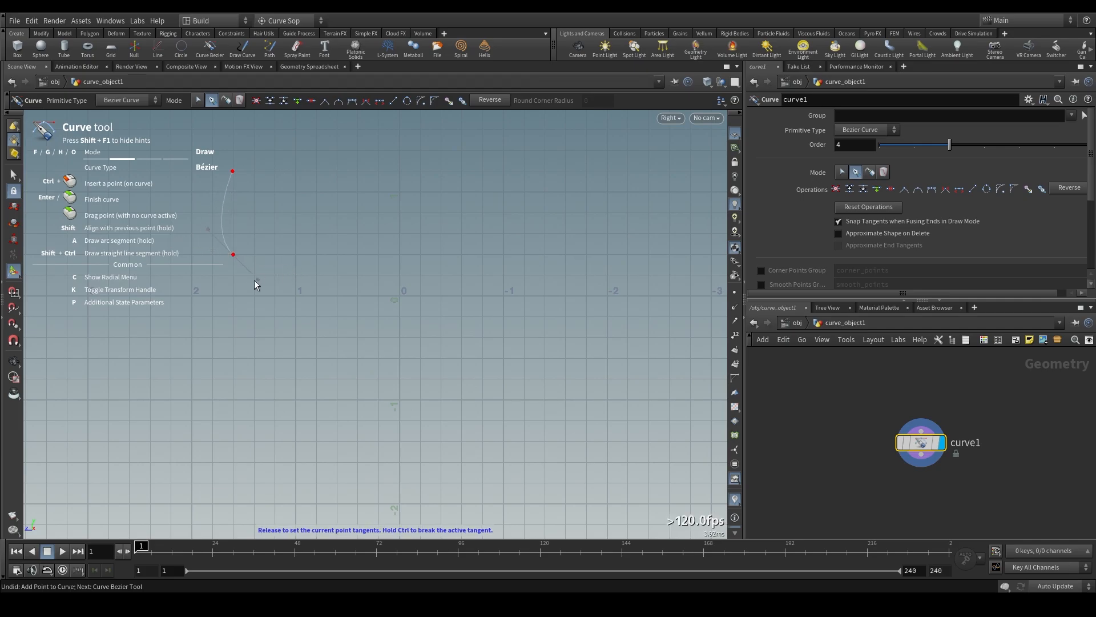
mouse_move(187, 275)
mouse_down()
mouse_move(167, 230)
mouse_move(184, 278)
mouse_up()
drag(293, 254, 292, 254)
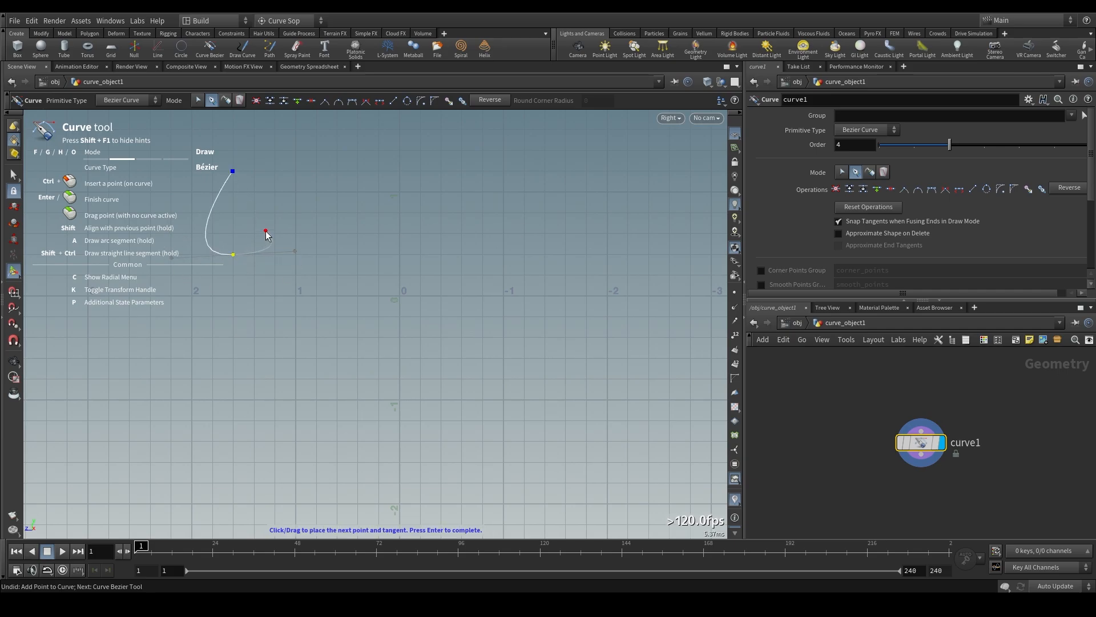
click(172, 257)
key(Return)
drag(172, 258, 238, 249)
Step: Undo the curved two-point segment and its tangent edits
key(Tab)
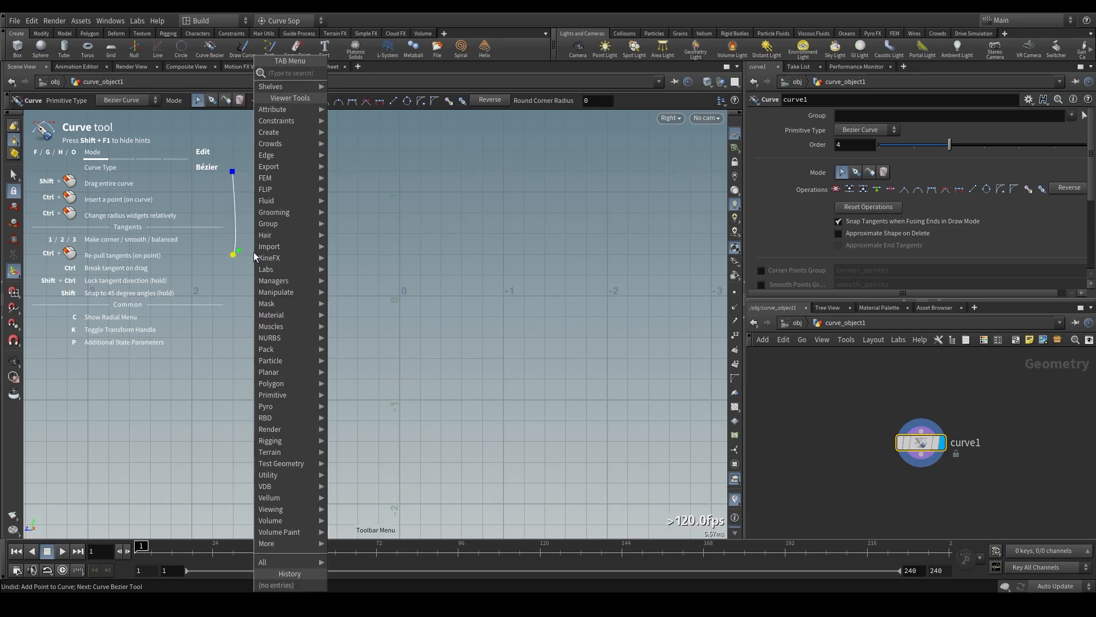
key(Escape)
key(ctrl+z)
key(ctrl+z)
key(ctrl+z)
key(ctrl+z)
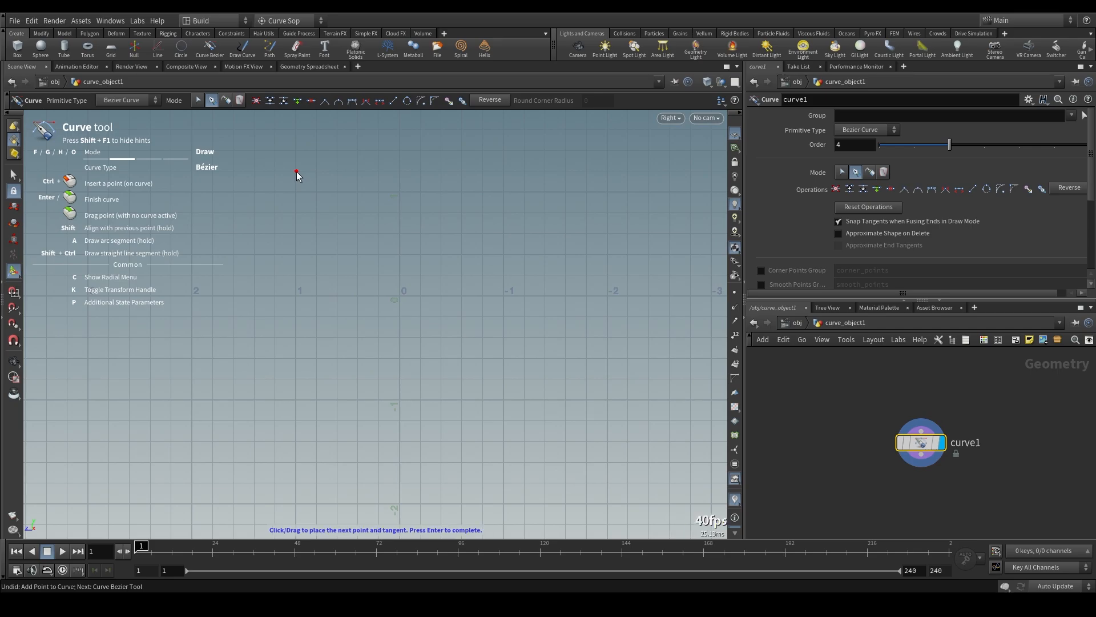
Step: Draw a downward semicircular arc segment about 2 units wide, finish the curve and undo it
click(296, 171)
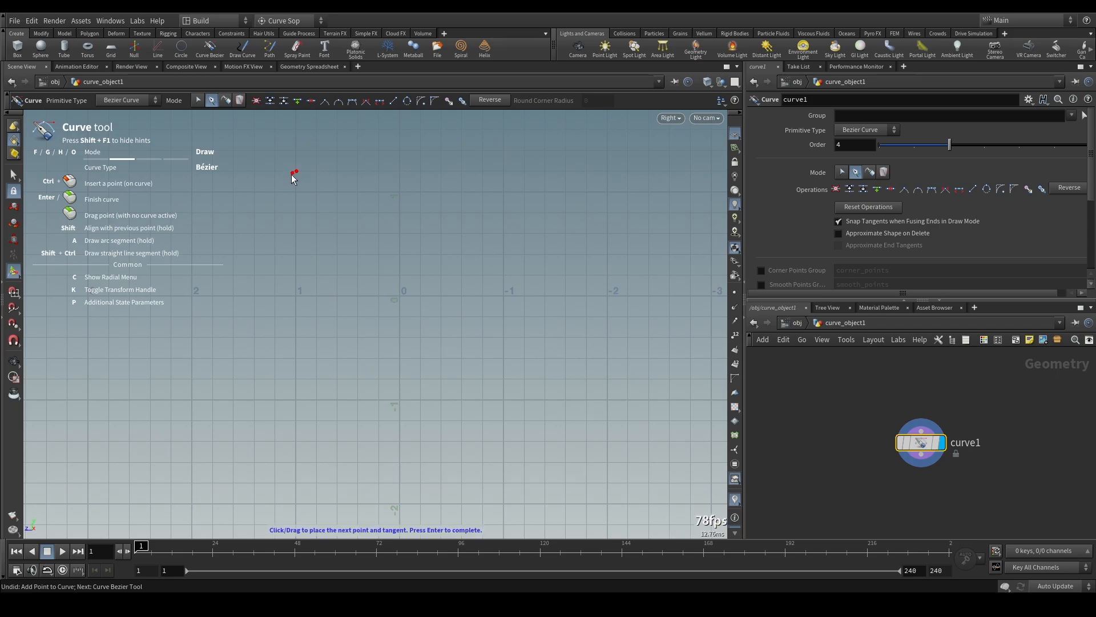
click(297, 297)
click(502, 172)
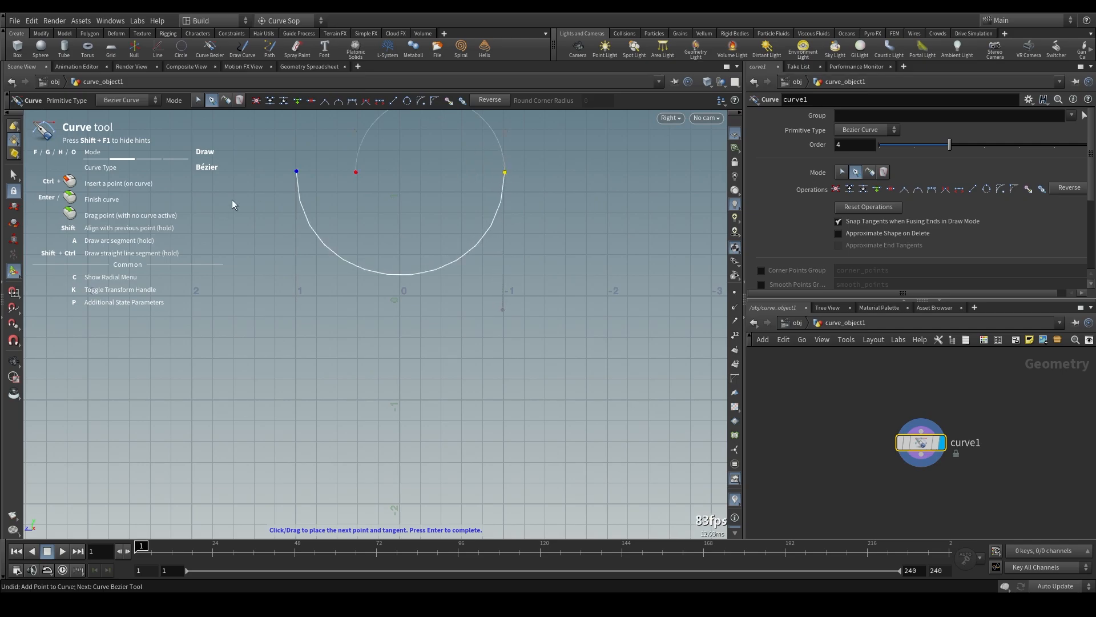
key(Return)
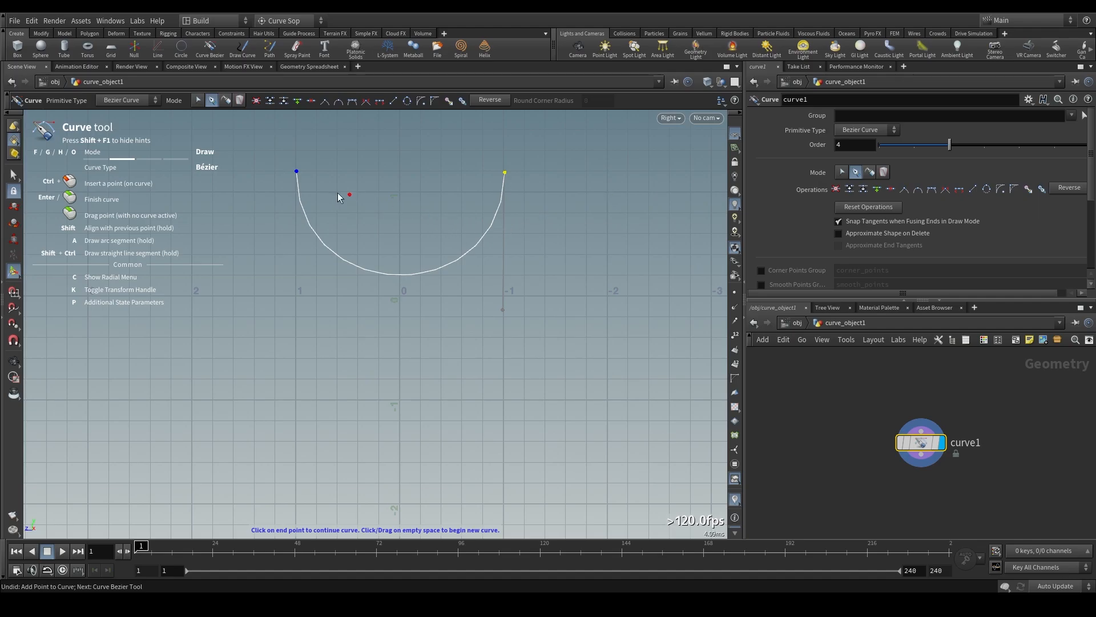
key(ctrl+z)
Step: Draw an open six-point Bézier test curve mixing curved and straight segments, and finish it
click(293, 172)
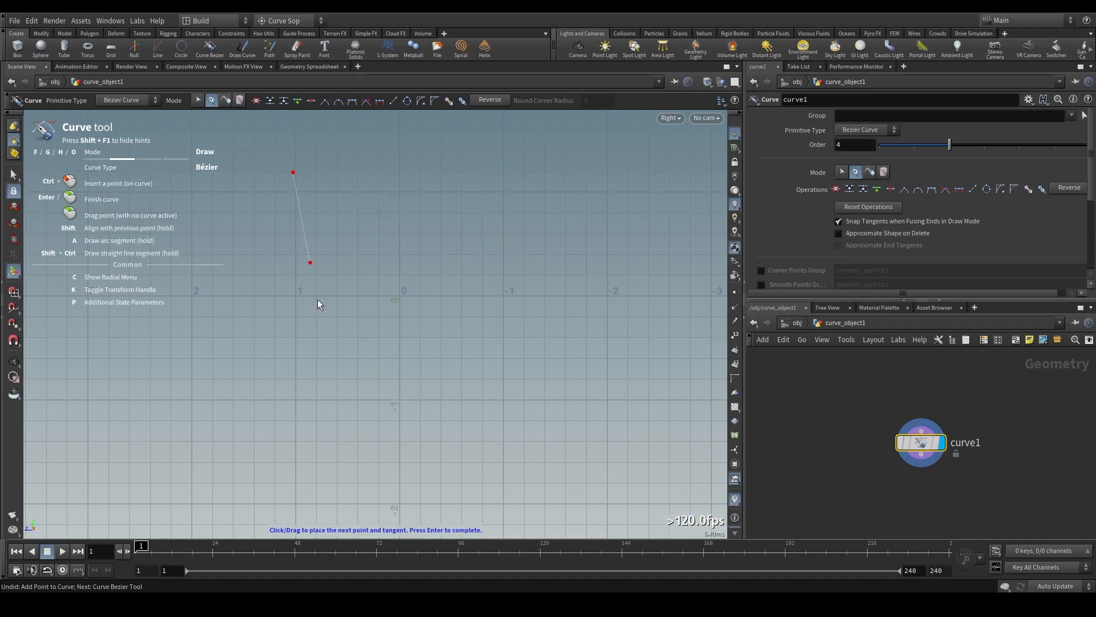
drag(472, 280, 482, 220)
click(482, 220)
drag(479, 156, 418, 136)
click(417, 136)
click(417, 178)
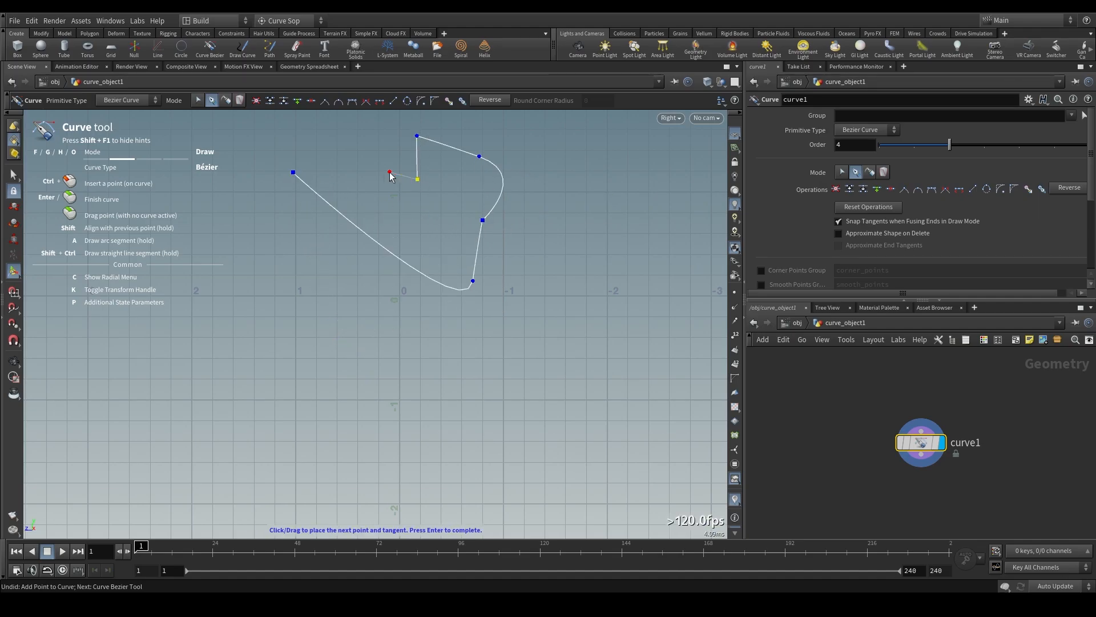
key(Return)
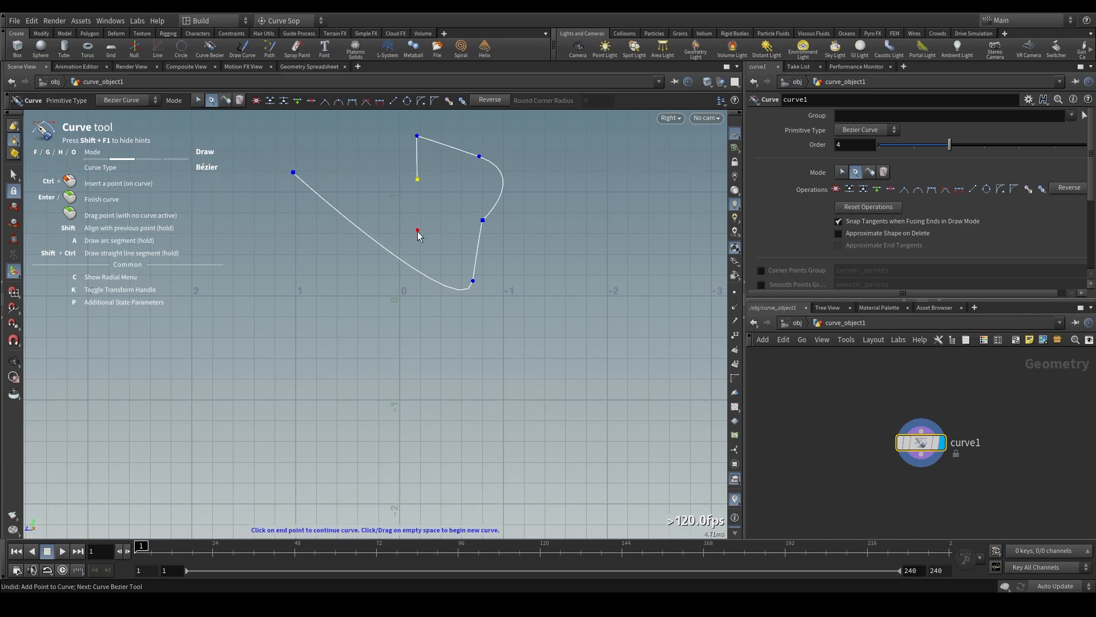
Step: Switch the curve tool to Edit mode and delete the curve1 node from the network
key(f)
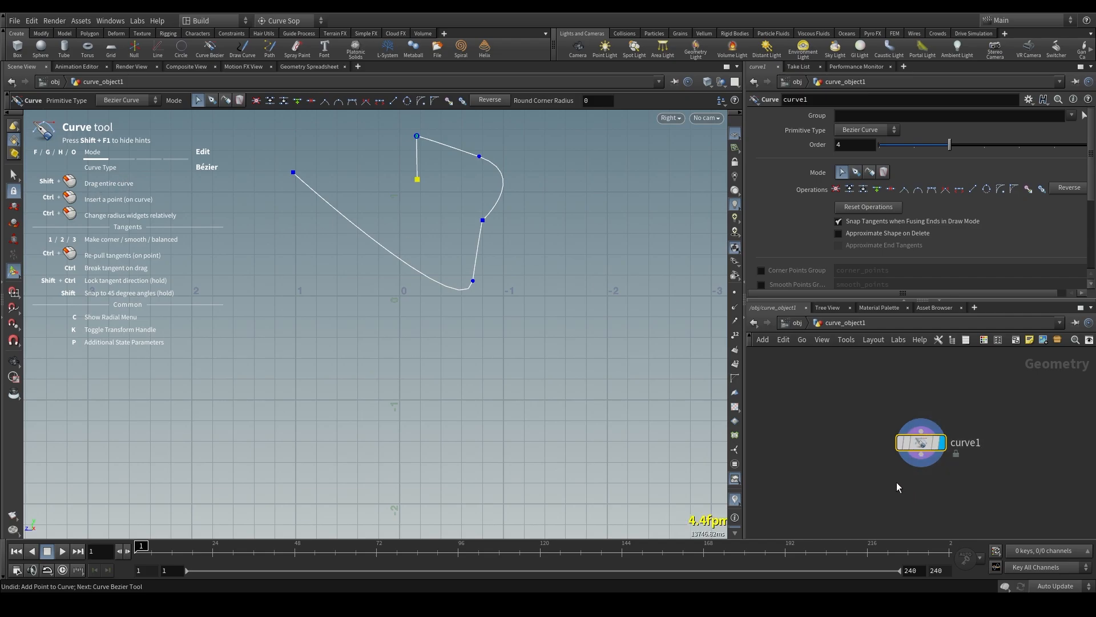
key(Delete)
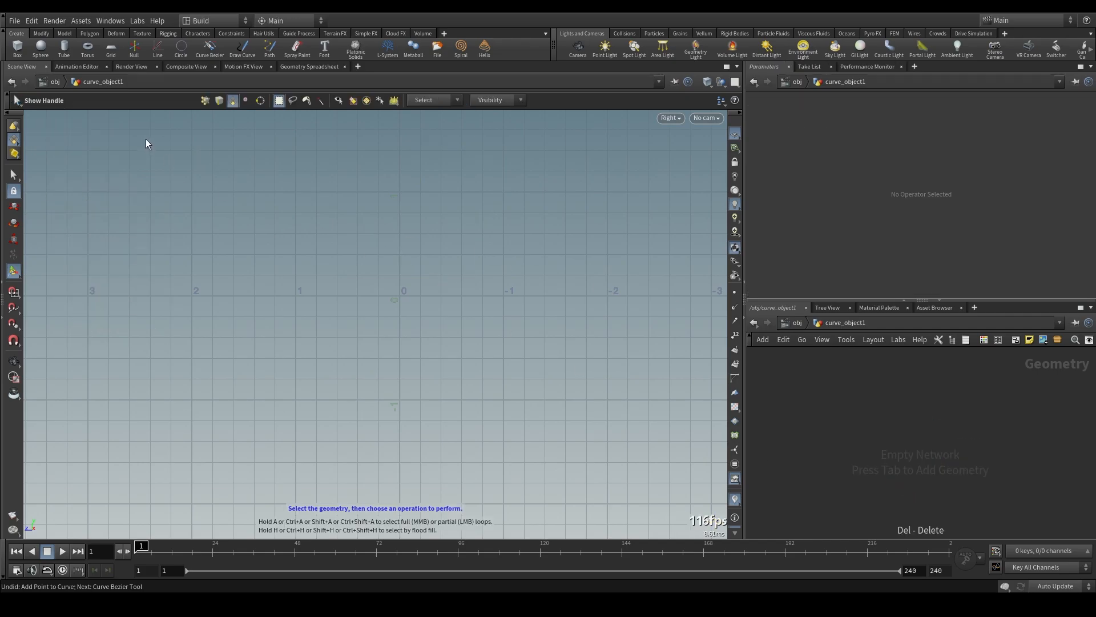
Step: Draw a five-point Bézier half-bowl profile from about 1 unit along the horizontal axis, curving down to the origin, and finish it
click(218, 53)
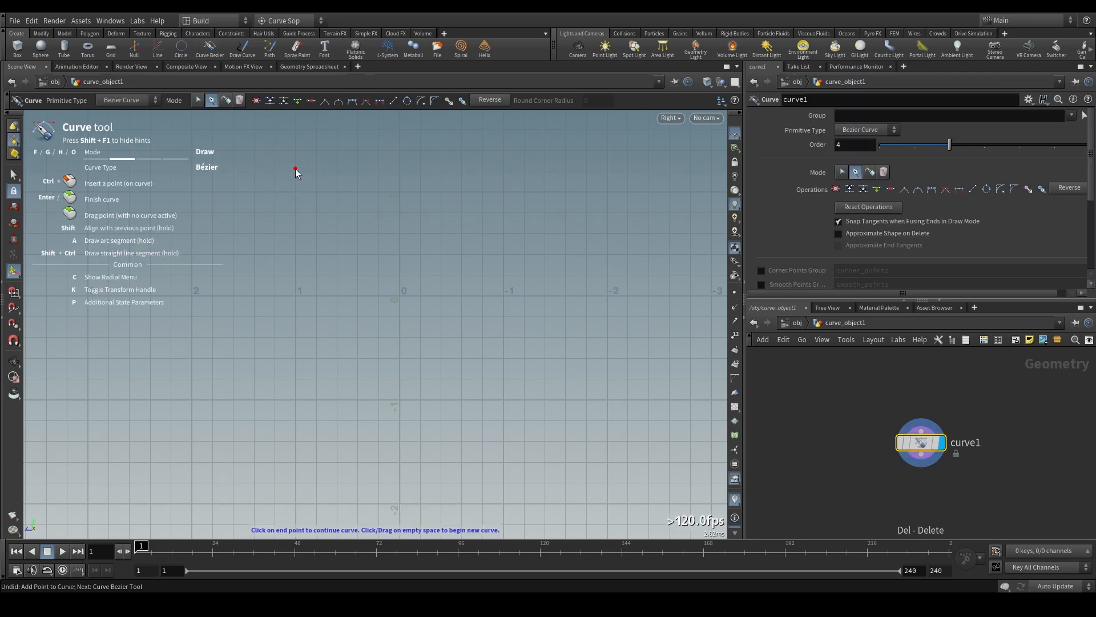
click(275, 170)
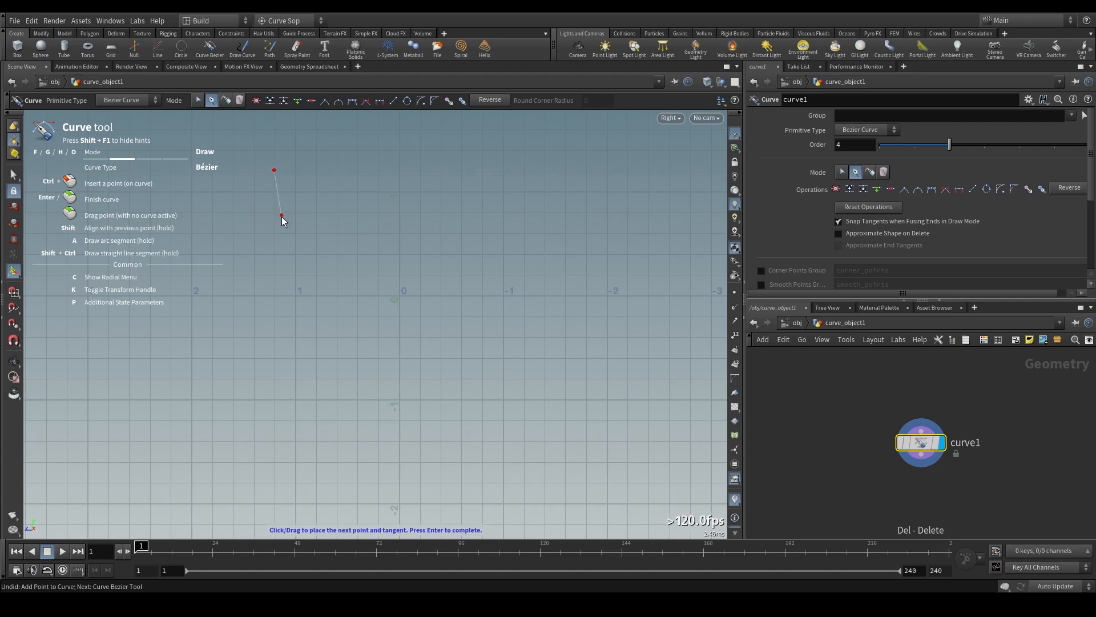
scroll(233, 285, up, 2)
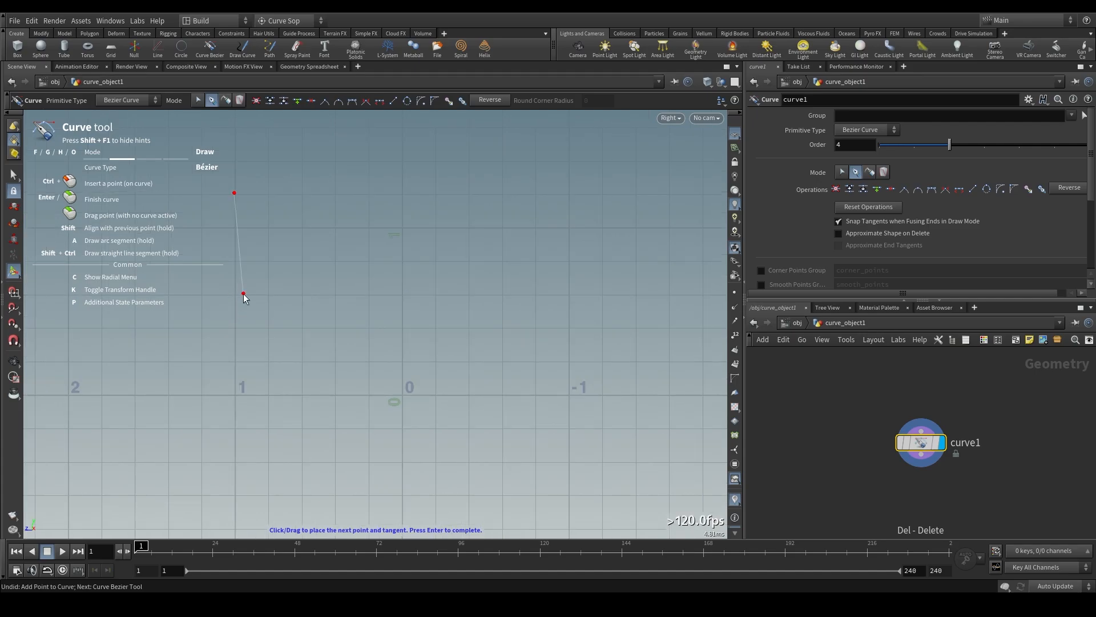
drag(244, 293, 254, 311)
drag(279, 346, 351, 392)
click(400, 395)
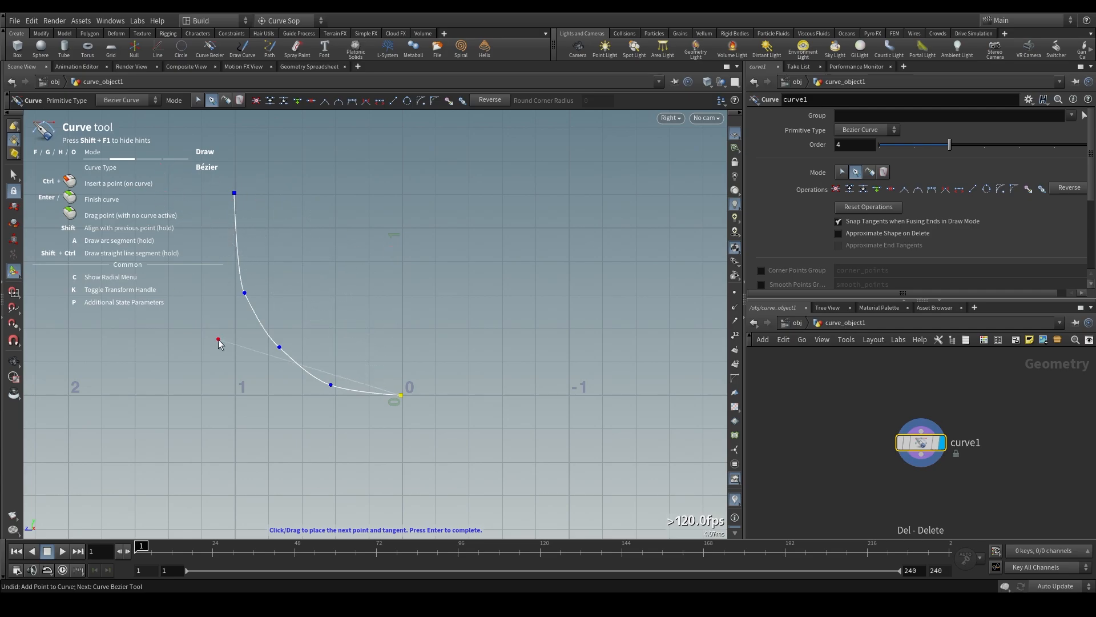
key(Return)
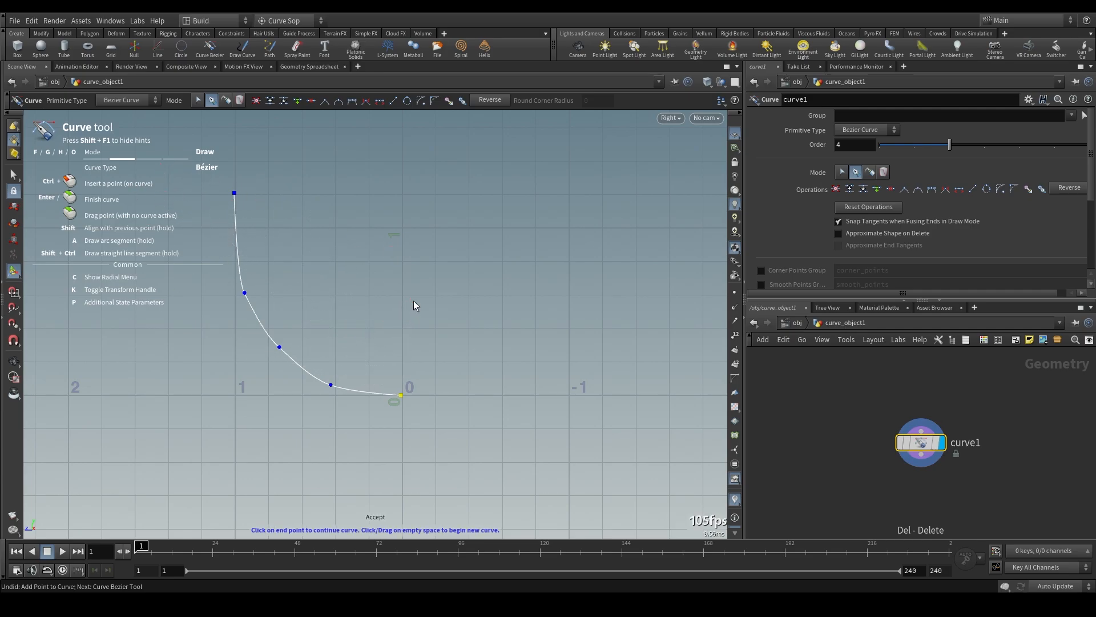
Step: Switch the curve tool to Edit mode and adjust the tangents of the two lower intermediate points to smooth the bowl profile
click(807, 414)
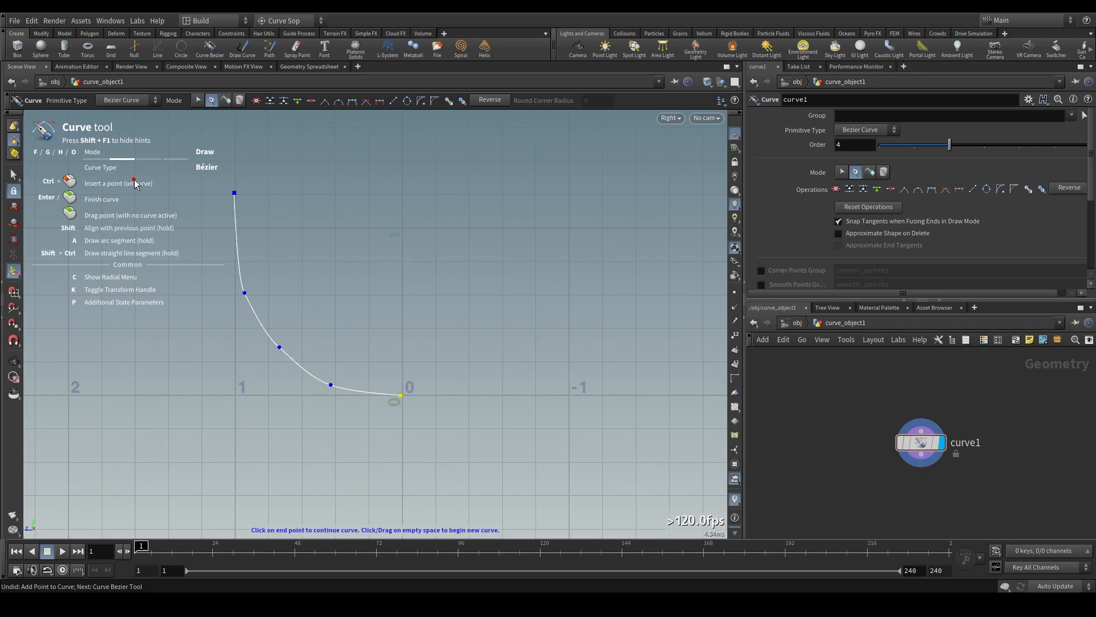
key(Return)
click(330, 384)
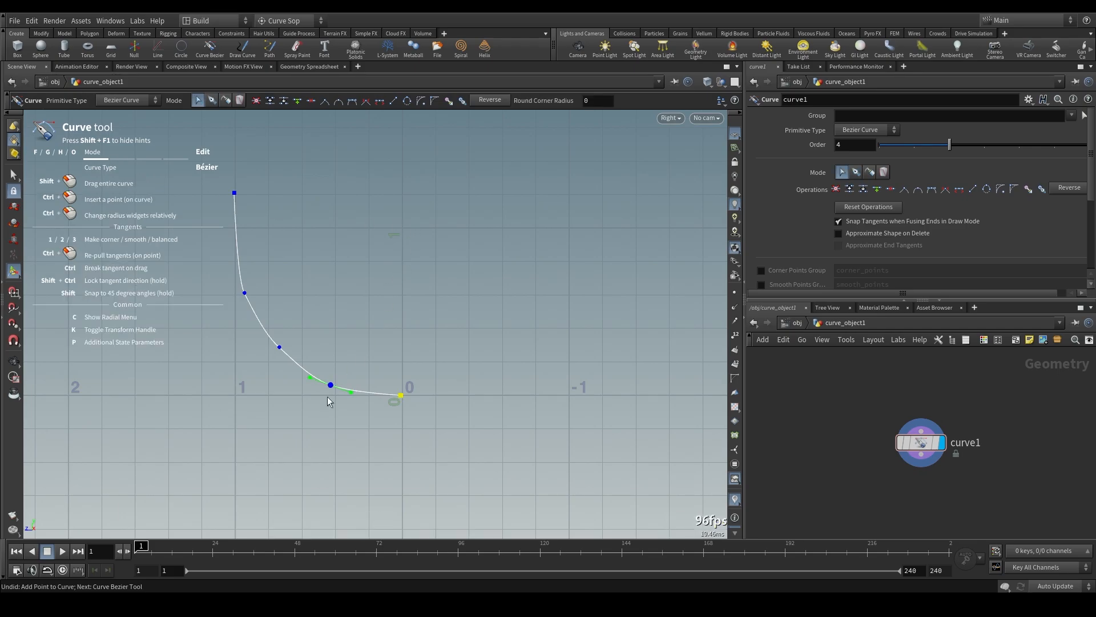
scroll(319, 407, up, 5)
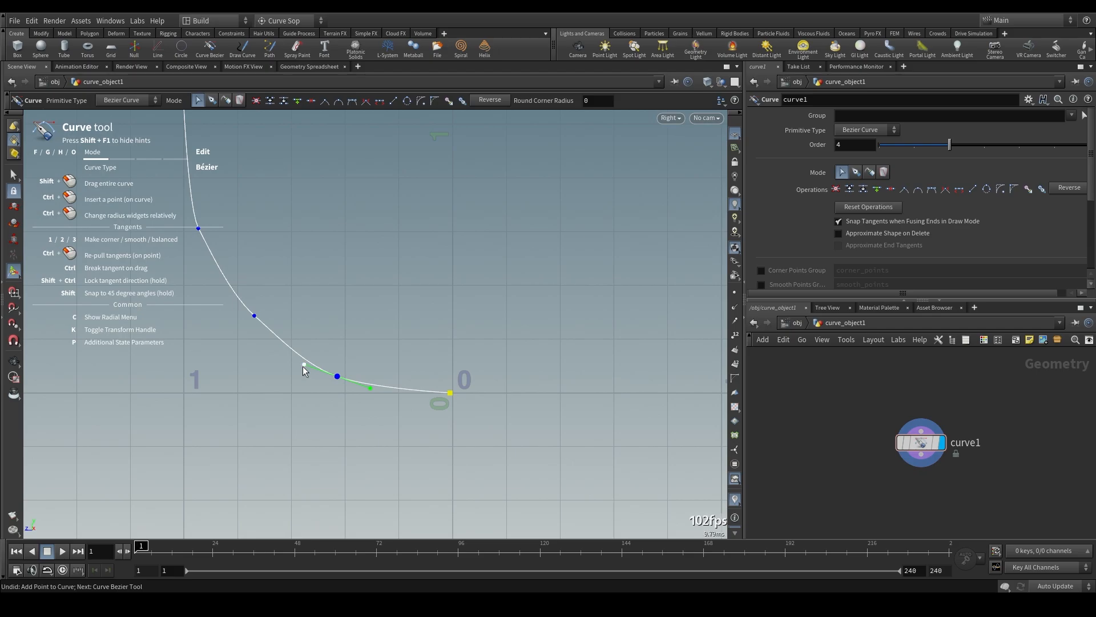
drag(303, 365, 303, 361)
drag(230, 295, 238, 294)
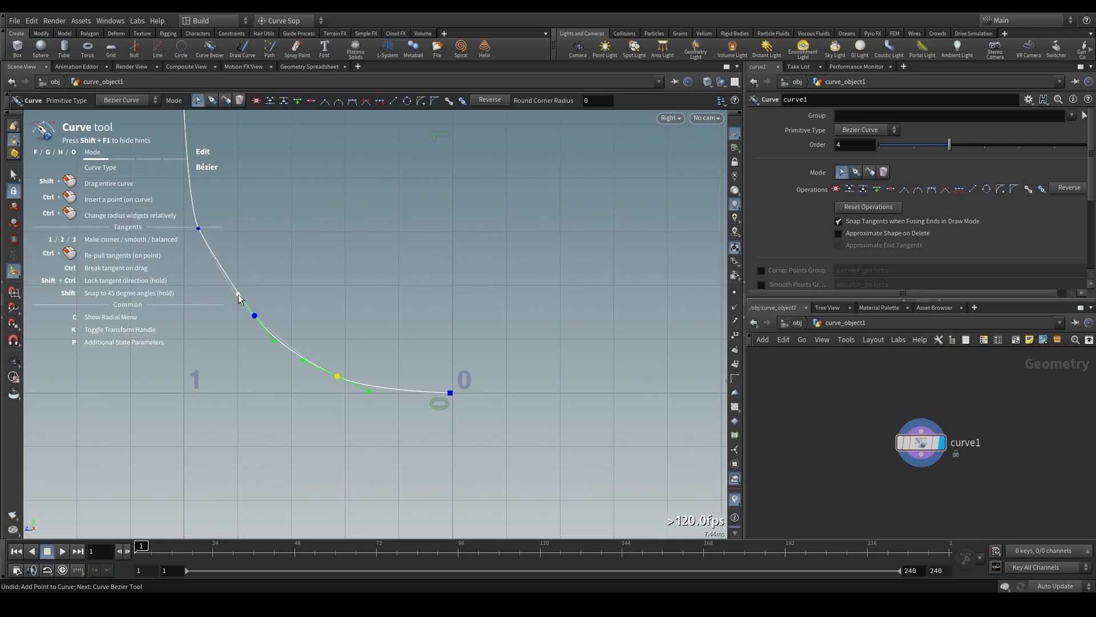
Step: Move the profile's upper end point up to about 1.4 units high, keeping it about 1 unit from the vertical axis
click(199, 229)
key(space)
scroll(302, 206, down, 3)
middle_drag(311, 208, 339, 358)
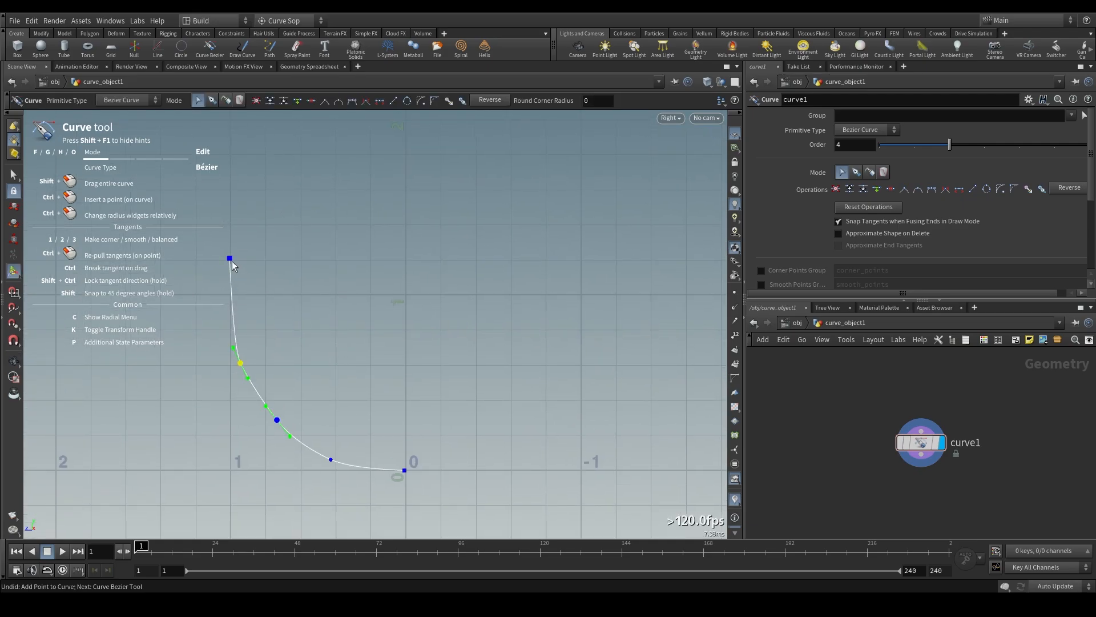
drag(230, 258, 232, 222)
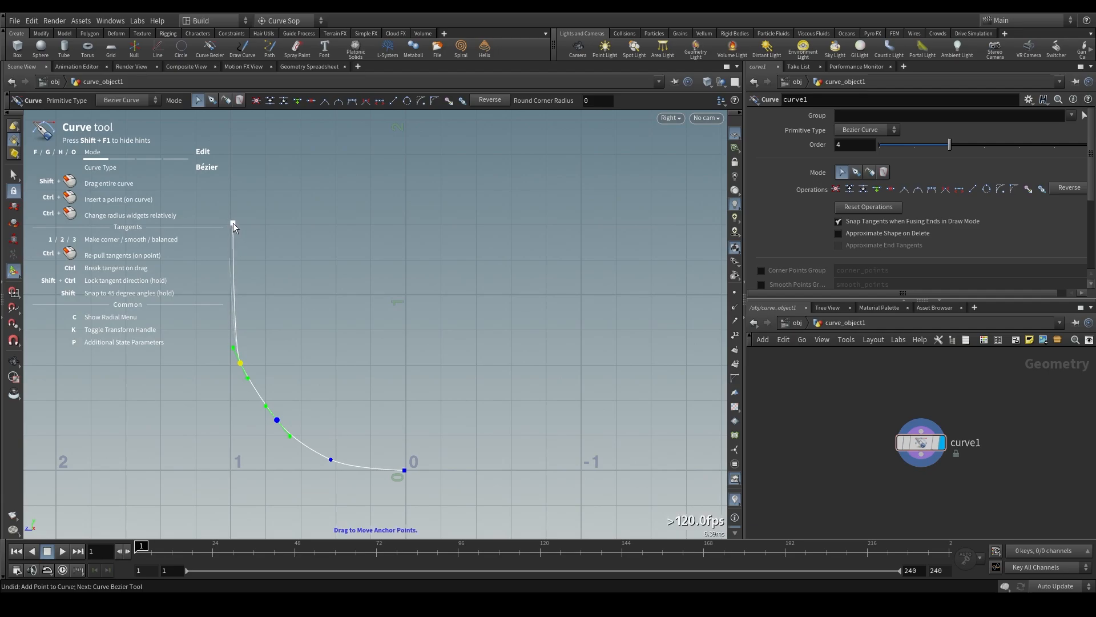
scroll(568, 372, down, 4)
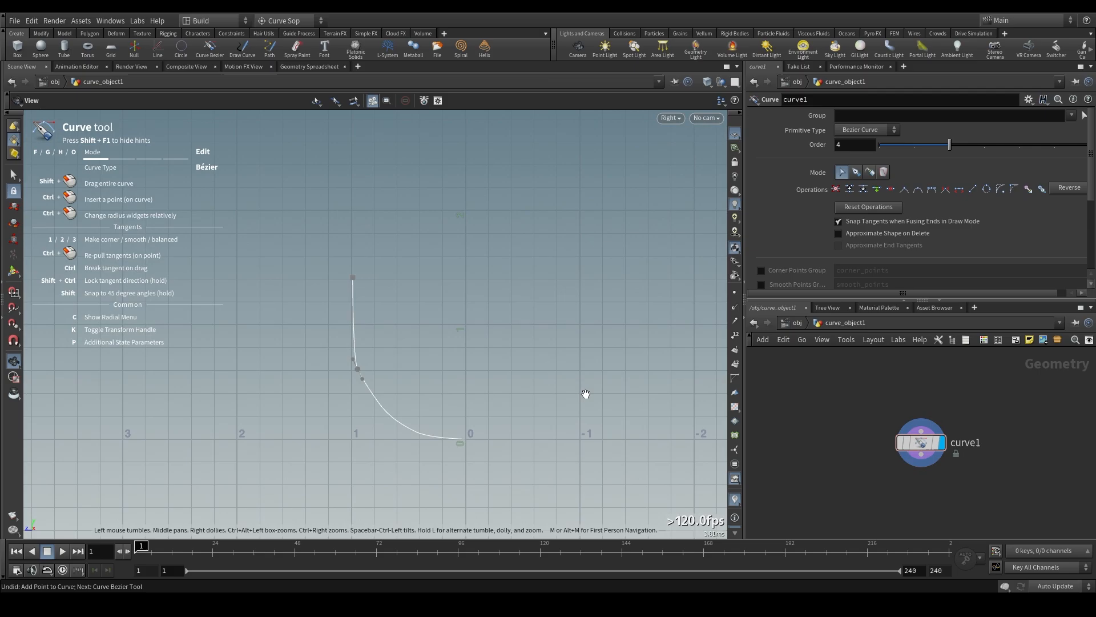
middle_drag(585, 394, 435, 364)
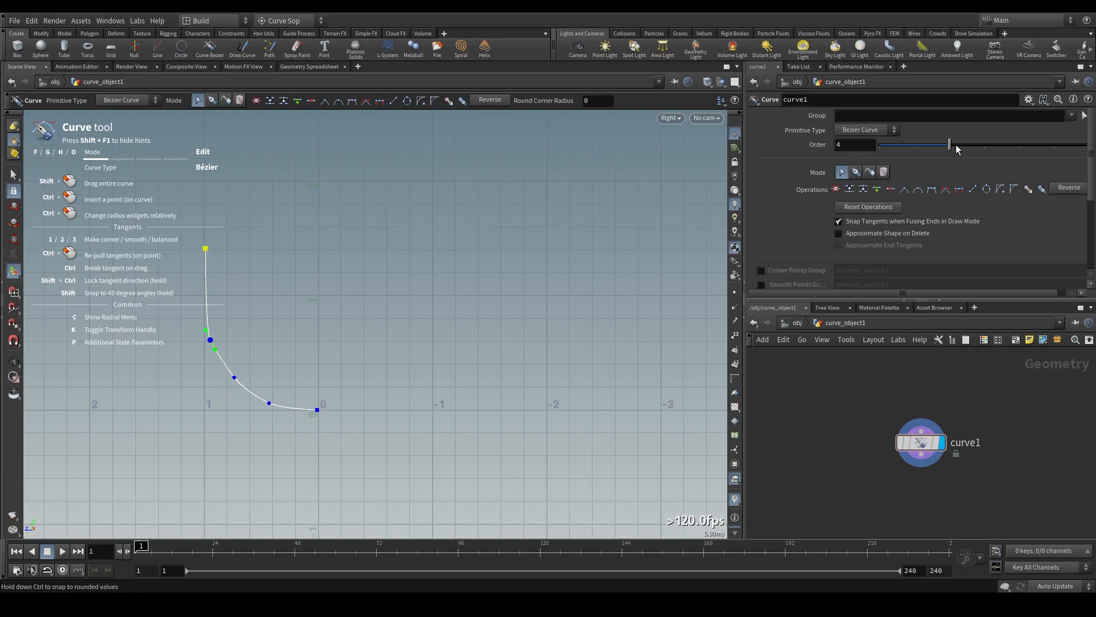
Step: Set the Bézier curve's Order to 5, switch the tool to Draw mode, and raise the Order to 7
drag(958, 149, 992, 149)
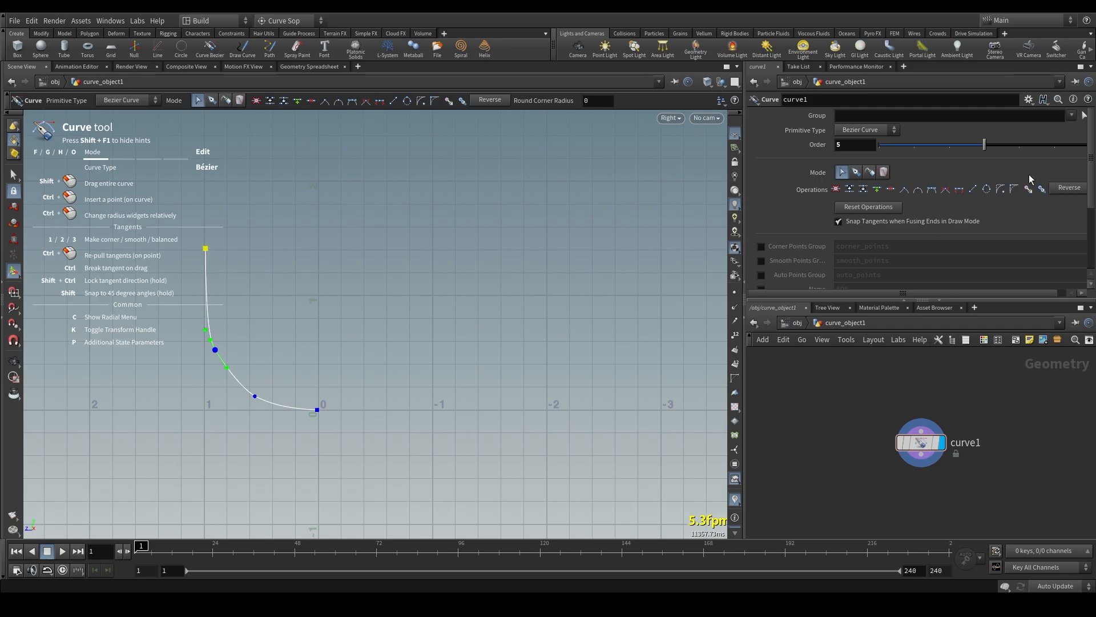
key(g)
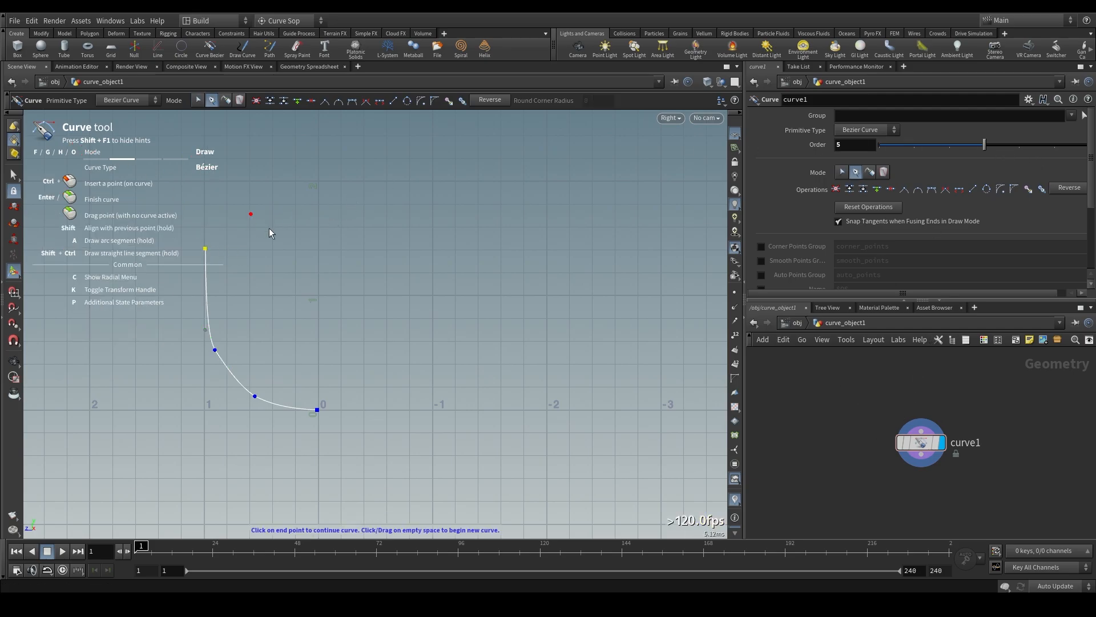
drag(988, 145, 1050, 150)
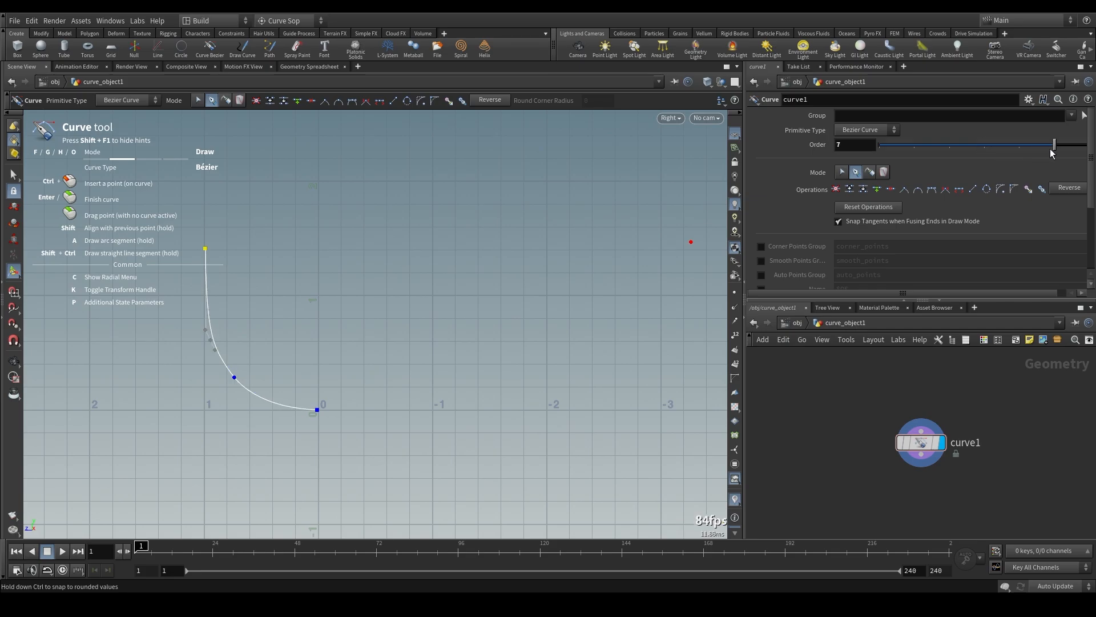
scroll(211, 418, up, 3)
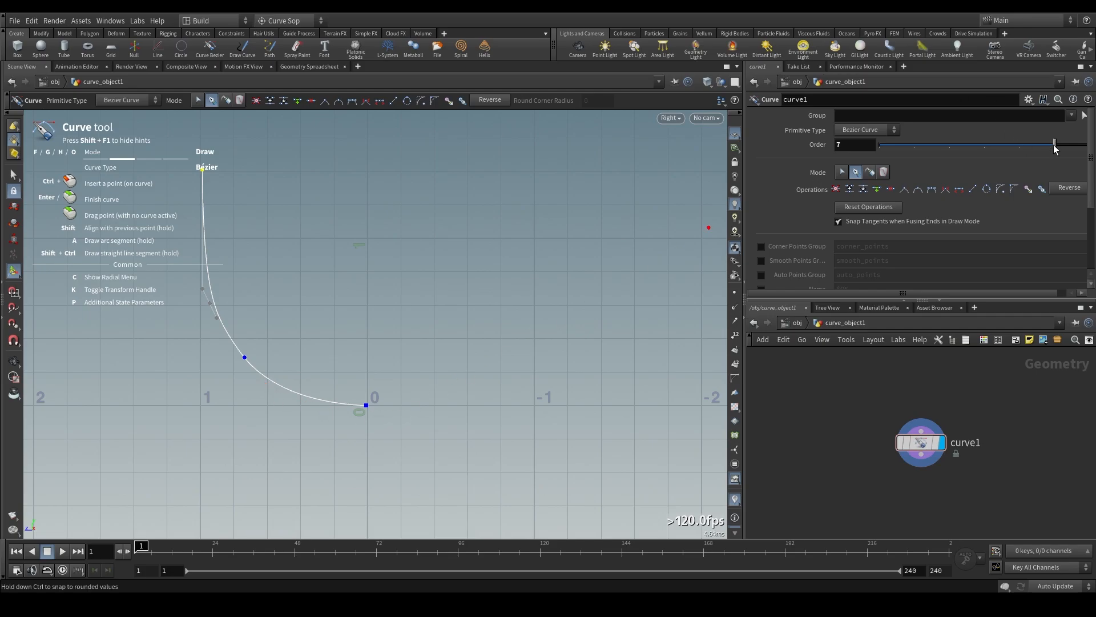
mouse_move(1055, 148)
mouse_down()
mouse_move(902, 152)
mouse_move(1055, 146)
mouse_up()
key(space)
scroll(278, 259, down, 2)
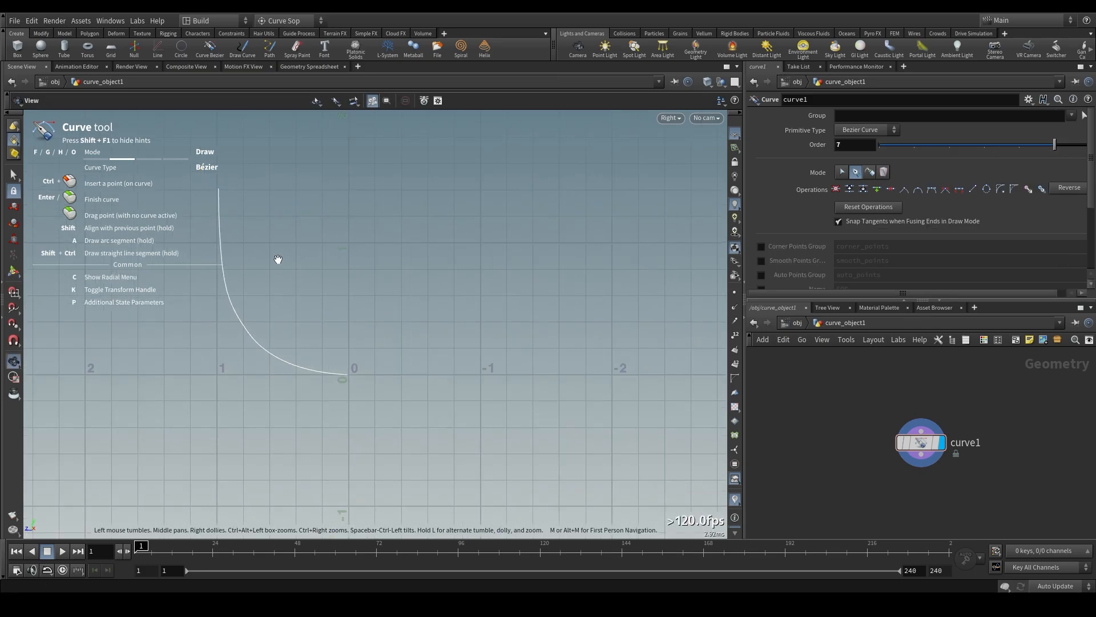
scroll(278, 259, down, 1)
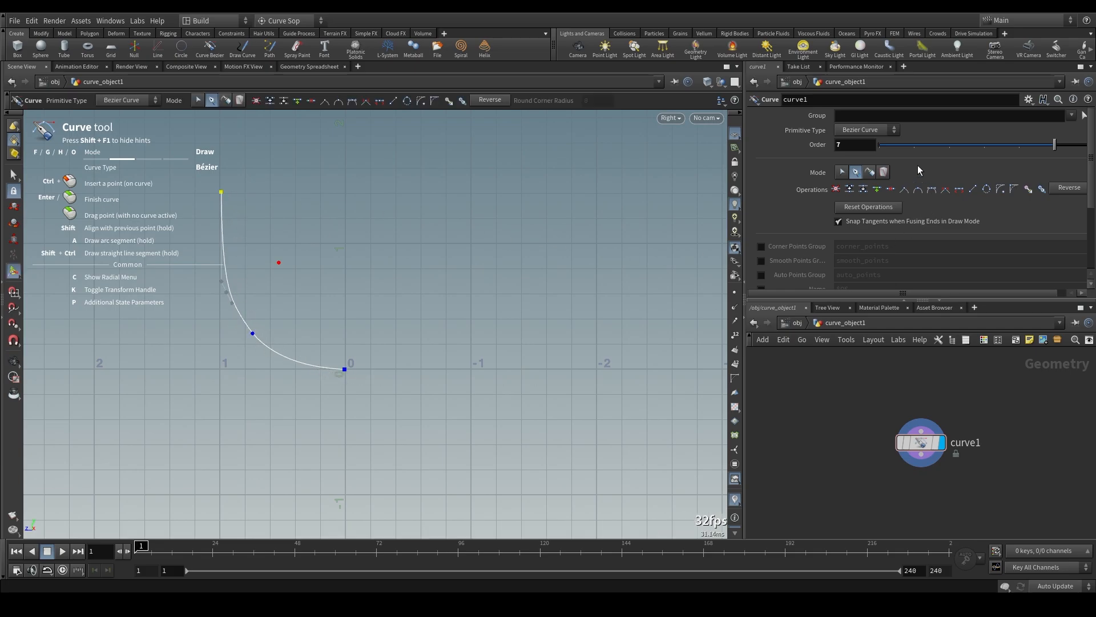
Step: Change the curve1 node's primitive type to NURBS Curve
click(866, 130)
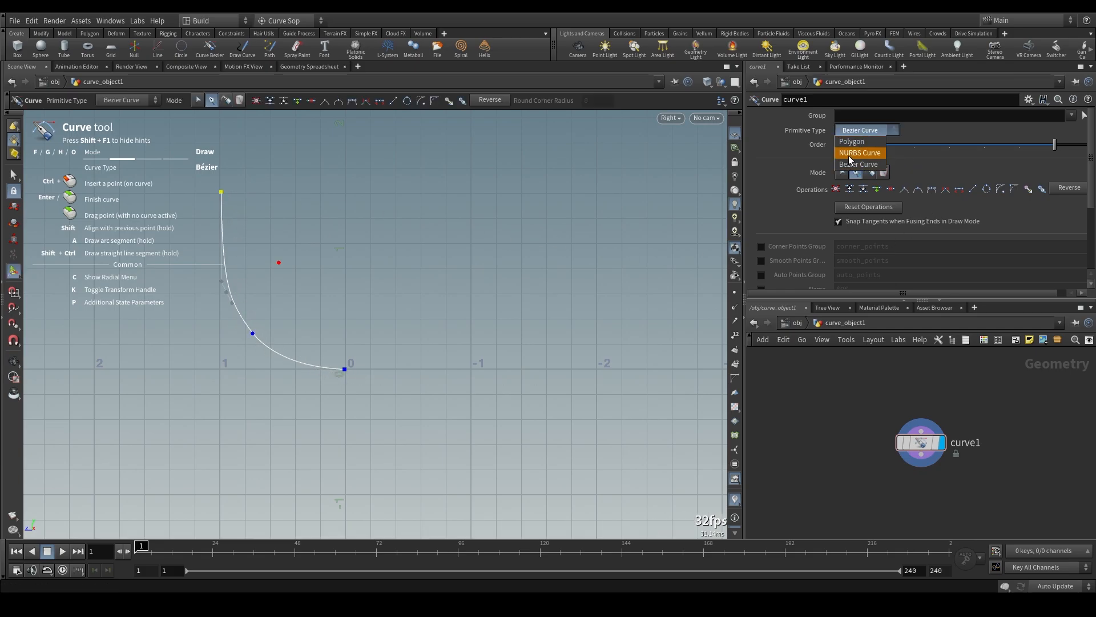
click(861, 153)
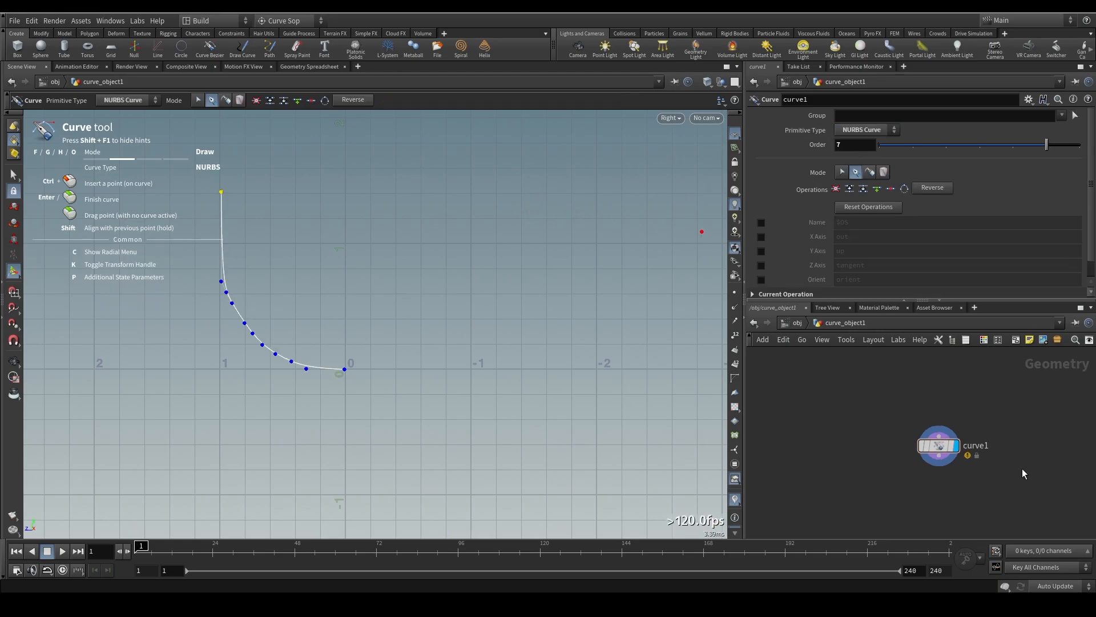
middle_drag(941, 500, 902, 444)
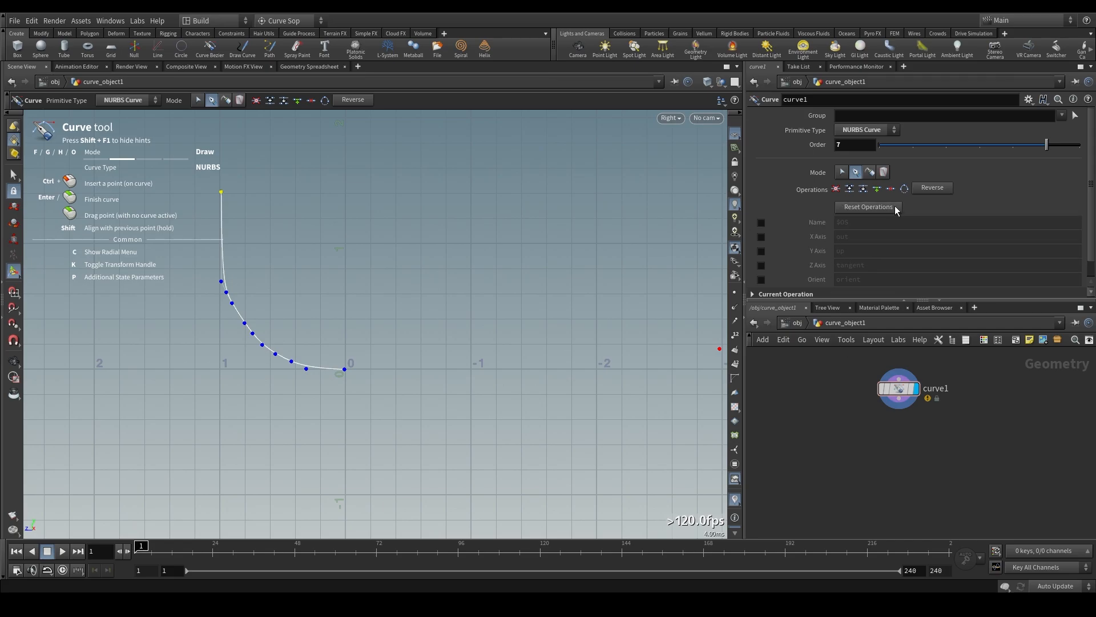
Step: Reset all operations on curve1 and undo the reset
click(875, 206)
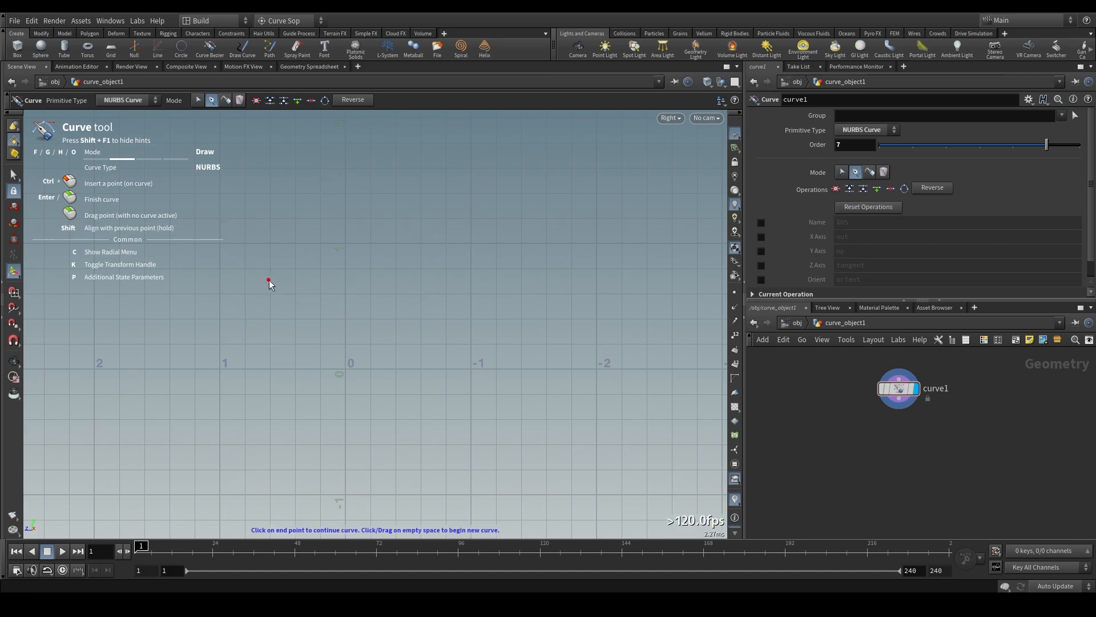
key(ctrl+z)
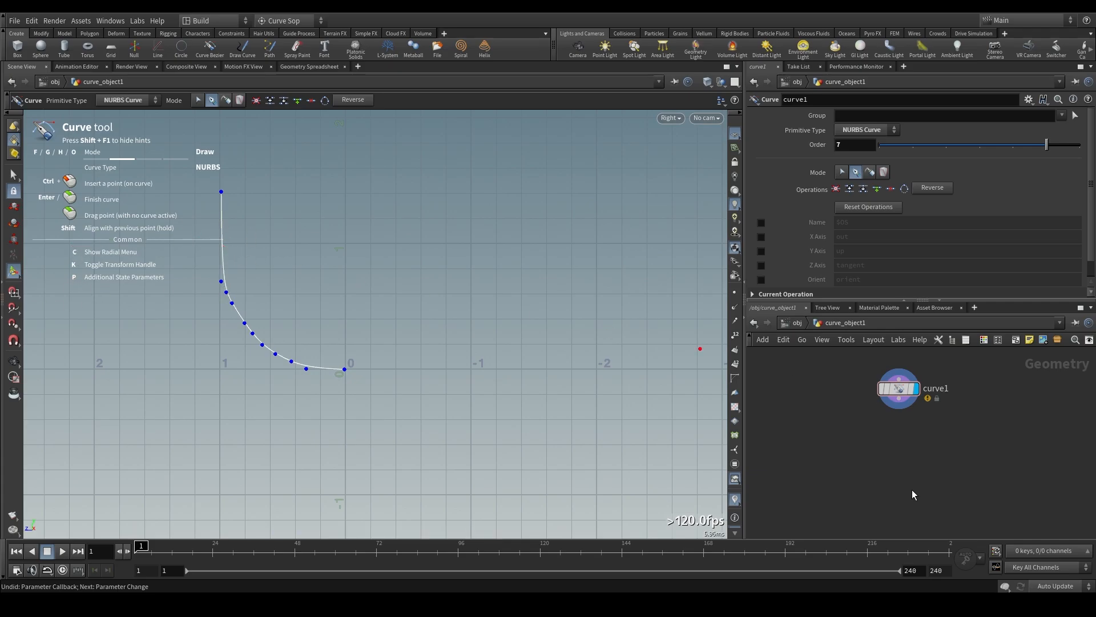
Step: Add a Revolve node below curve1 in the network and connect curve1's output to its input
scroll(911, 489, down, 3)
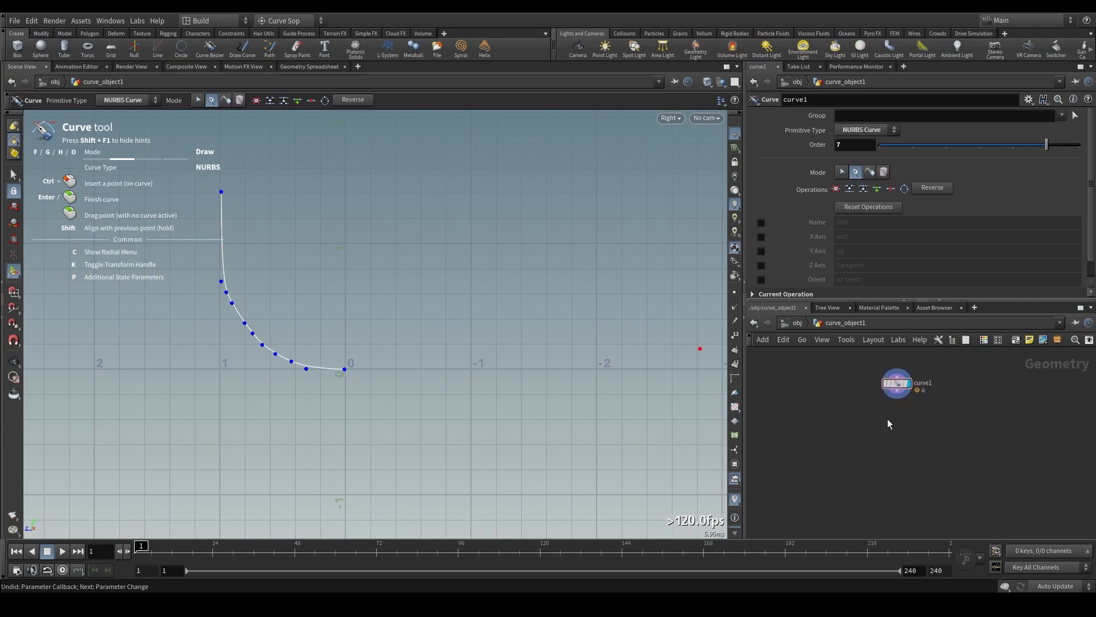
scroll(876, 437, up, 2)
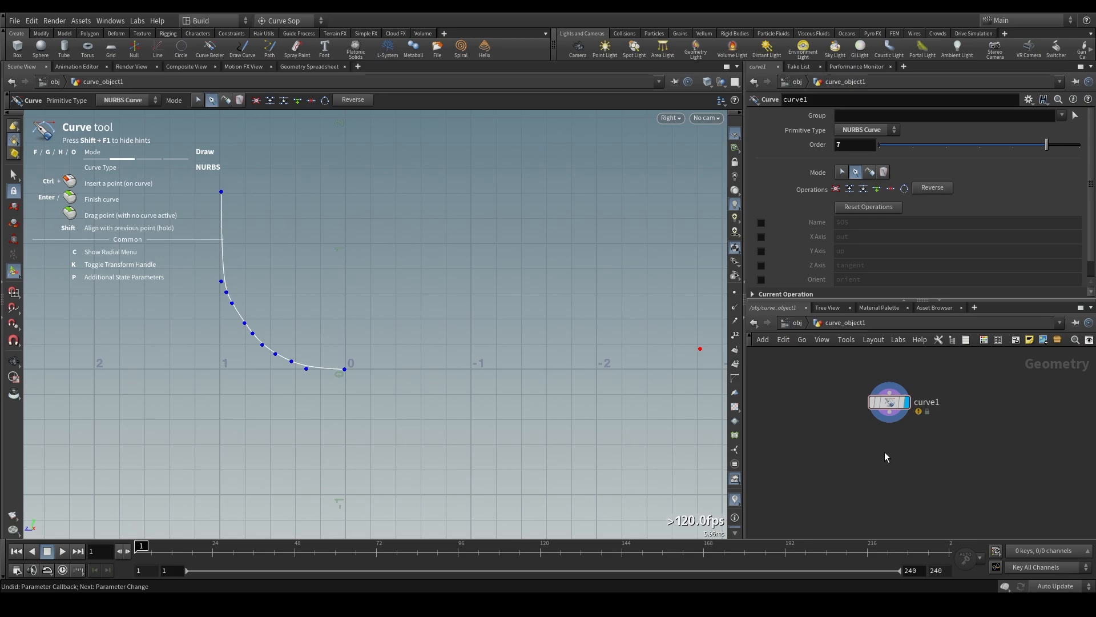
key(Tab)
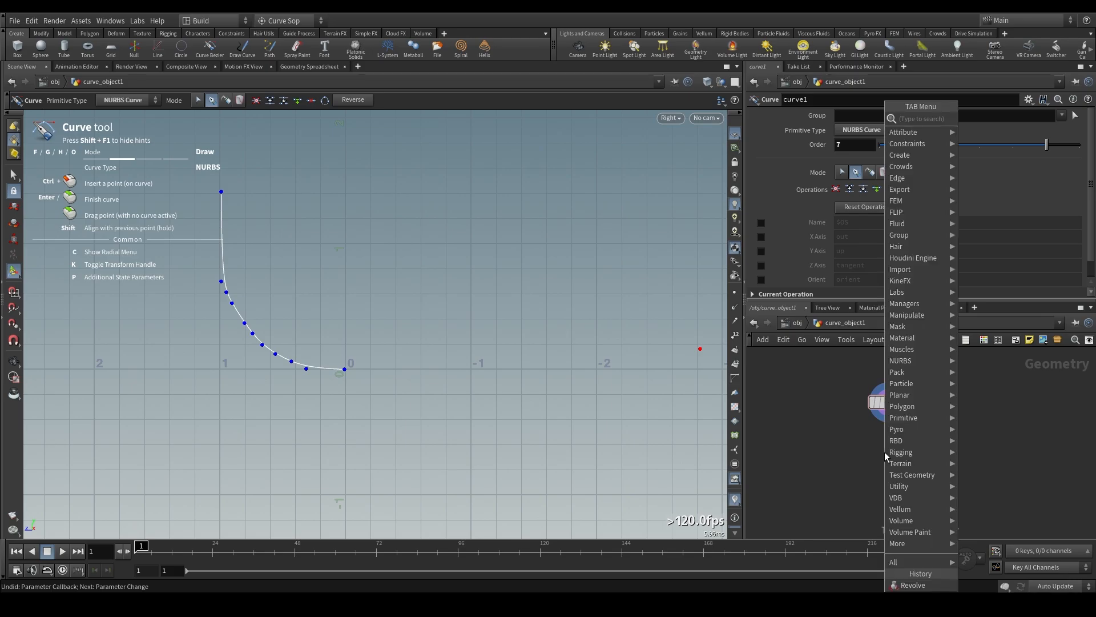
text(resample)
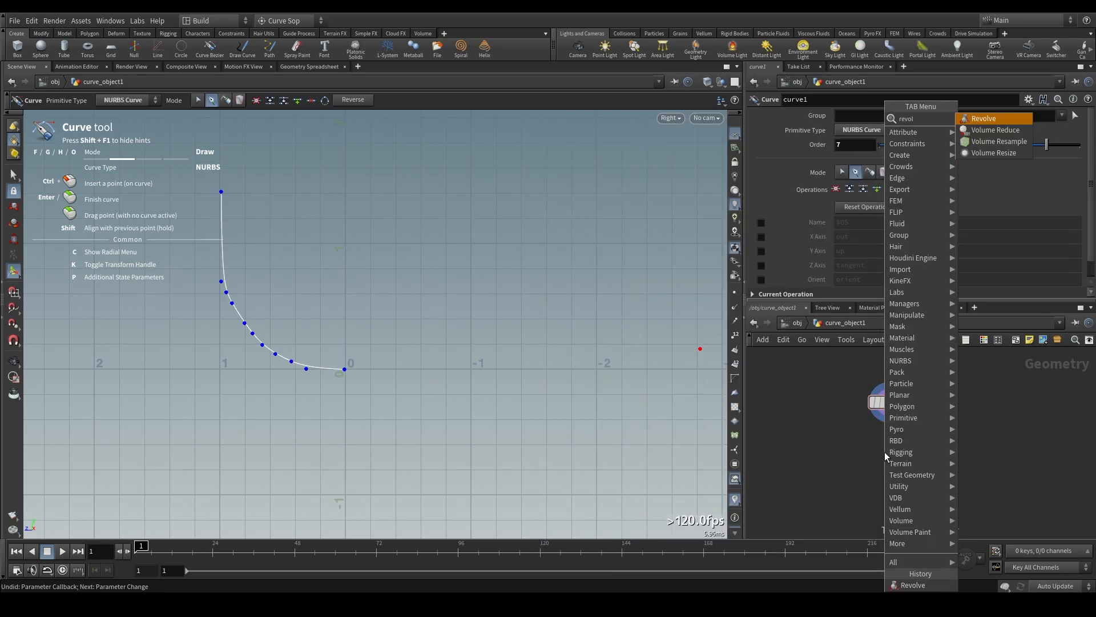
key(Return)
click(885, 451)
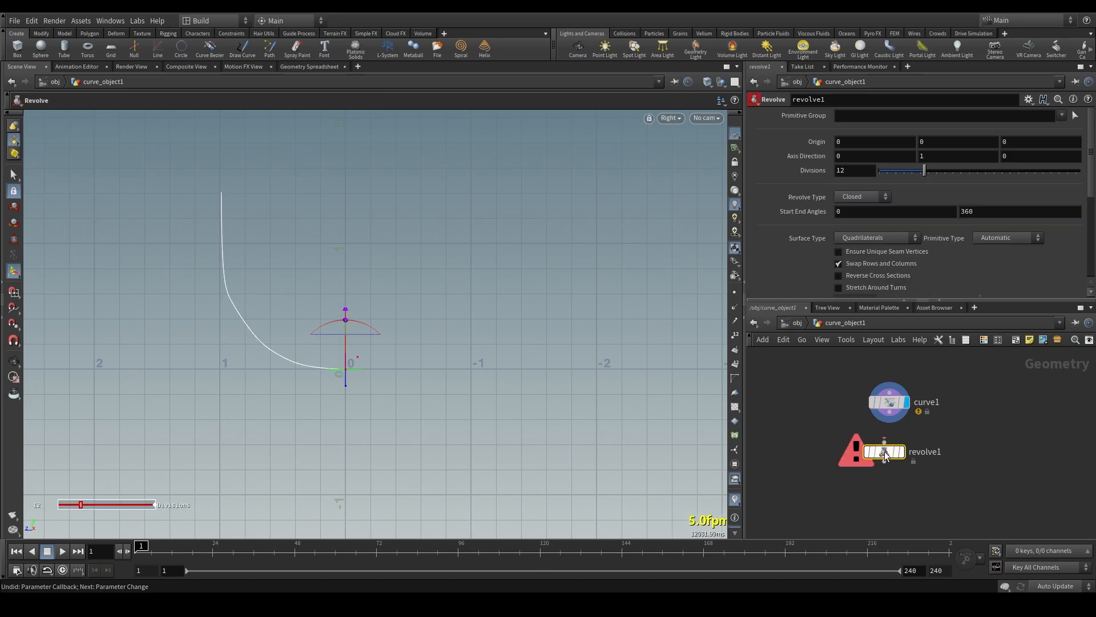
drag(1009, 446, 828, 484)
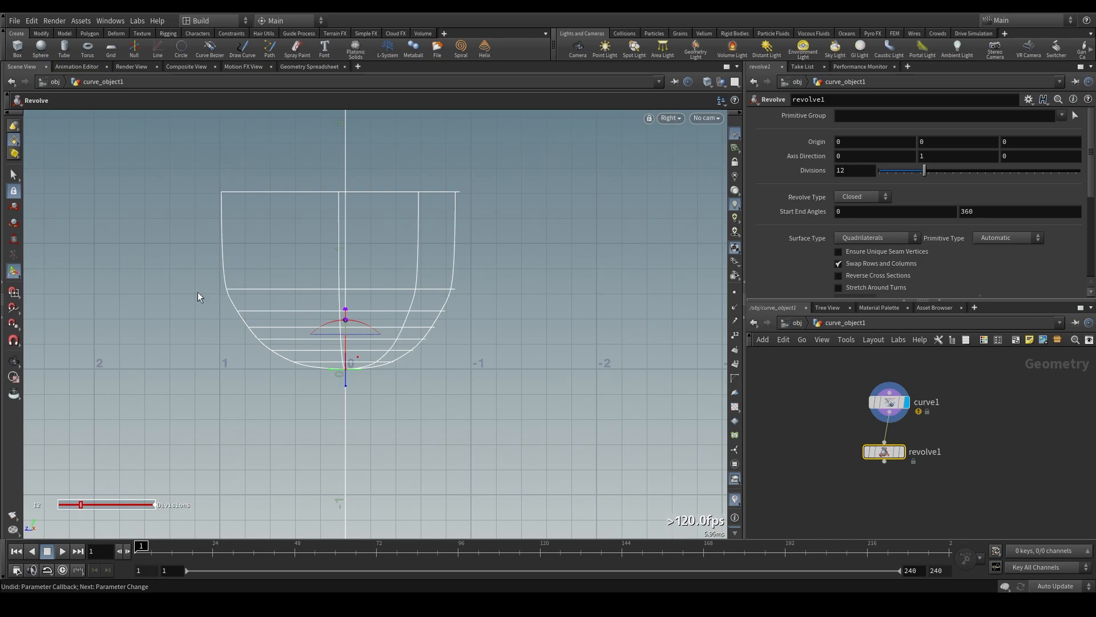
scroll(909, 481, up, 3)
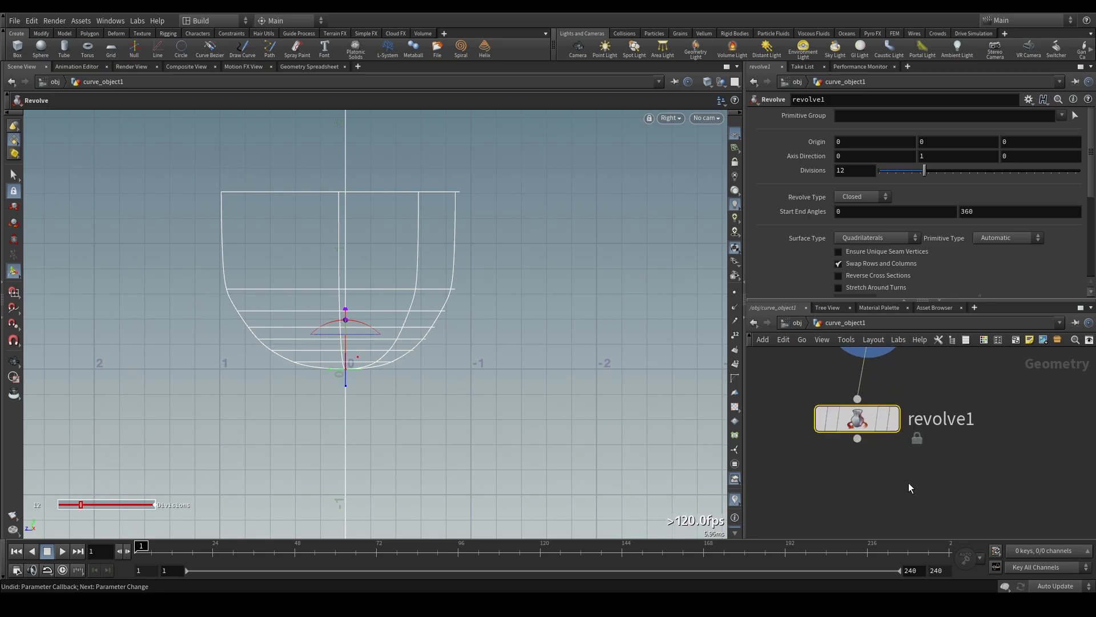
scroll(898, 413, down, 2)
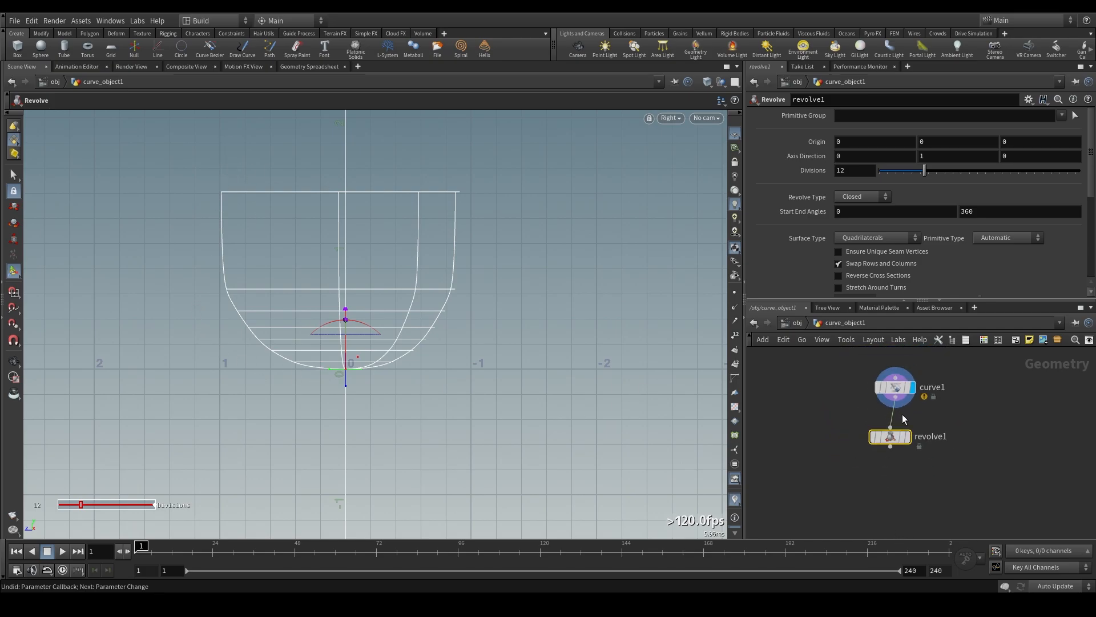
double_click(939, 459)
drag(949, 460, 929, 469)
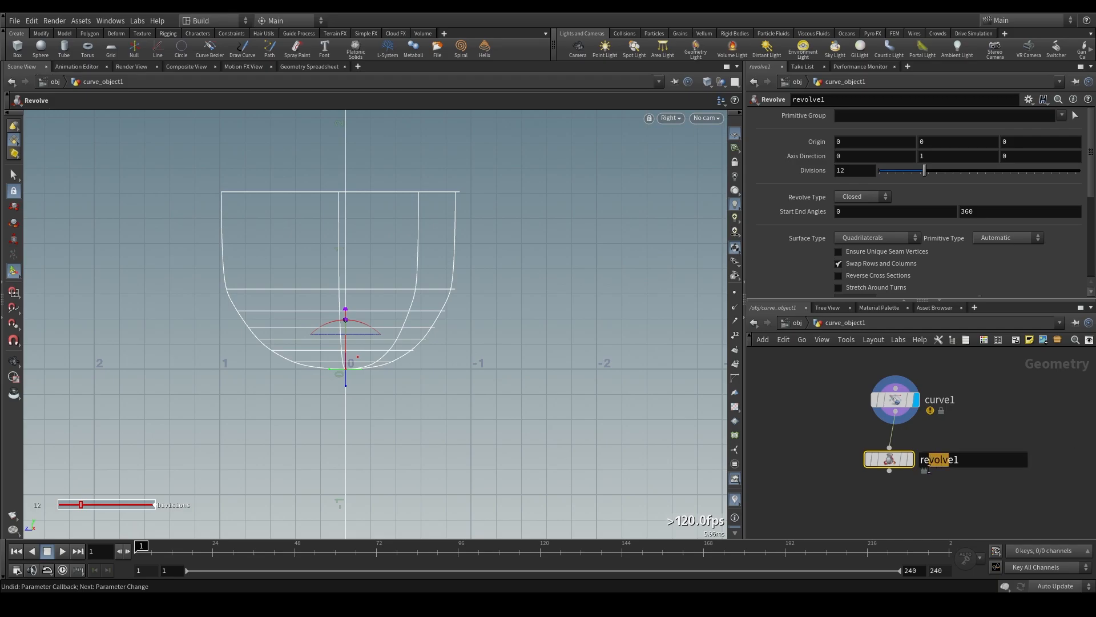
click(971, 488)
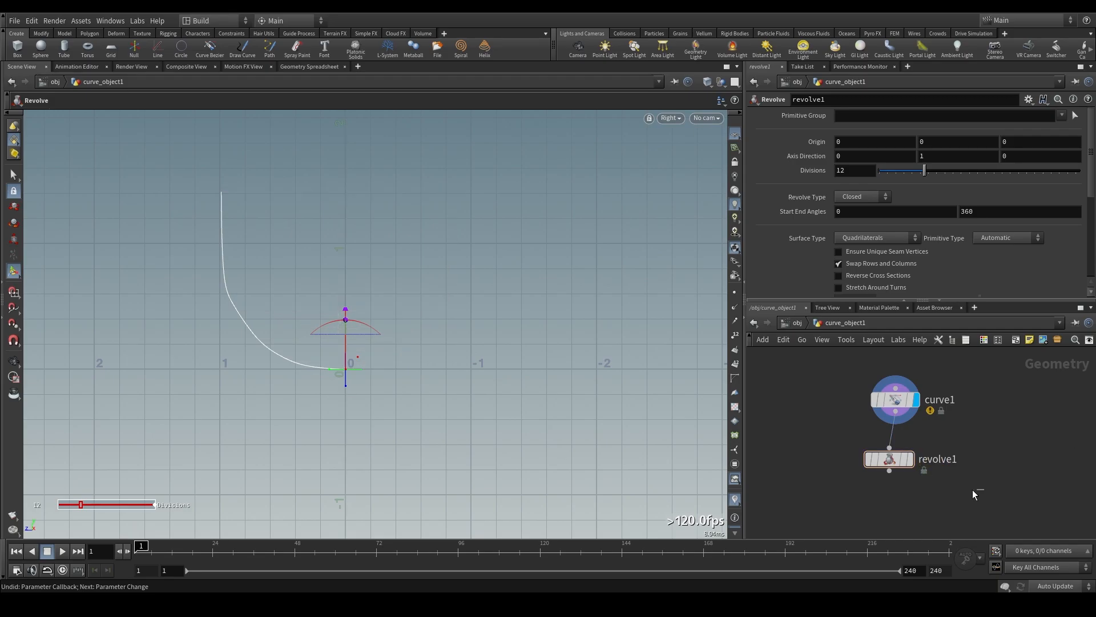
Step: Set the display flag on the revolve1 node to show the revolved bowl in the viewport
click(837, 443)
scroll(988, 415, down, 2)
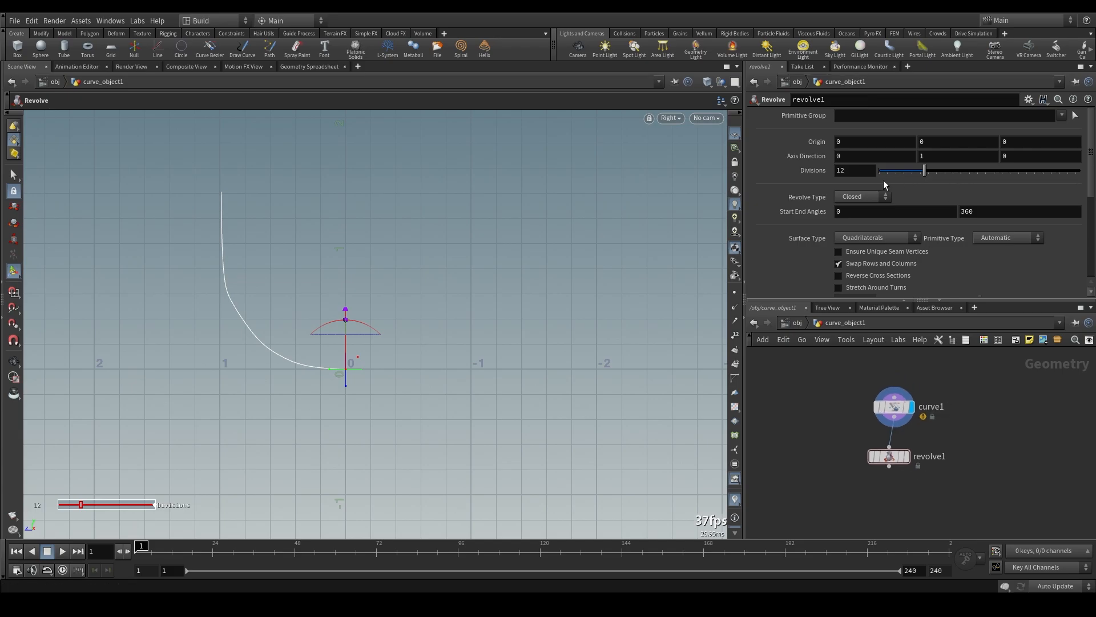
scroll(956, 444, up, 2)
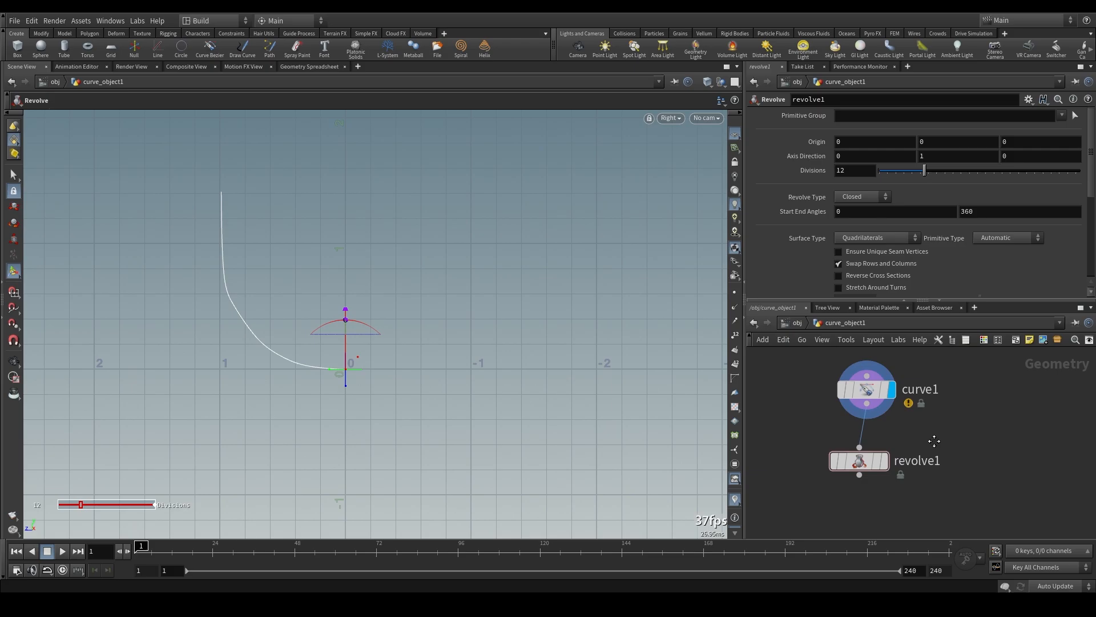
middle_drag(957, 444, 1046, 447)
middle_drag(1012, 493, 940, 449)
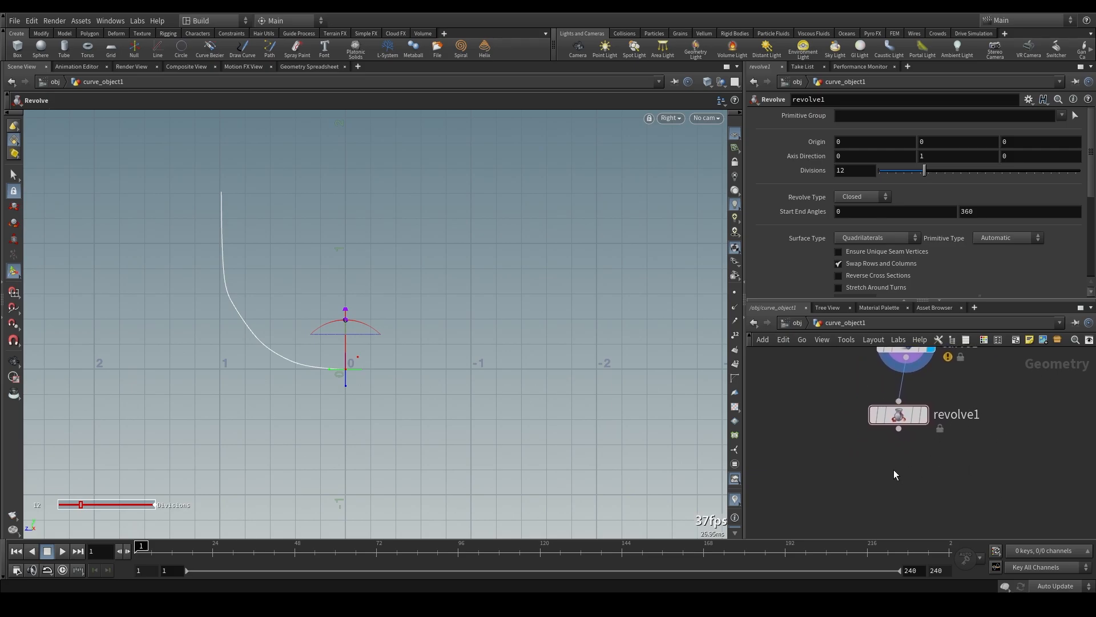
key(h)
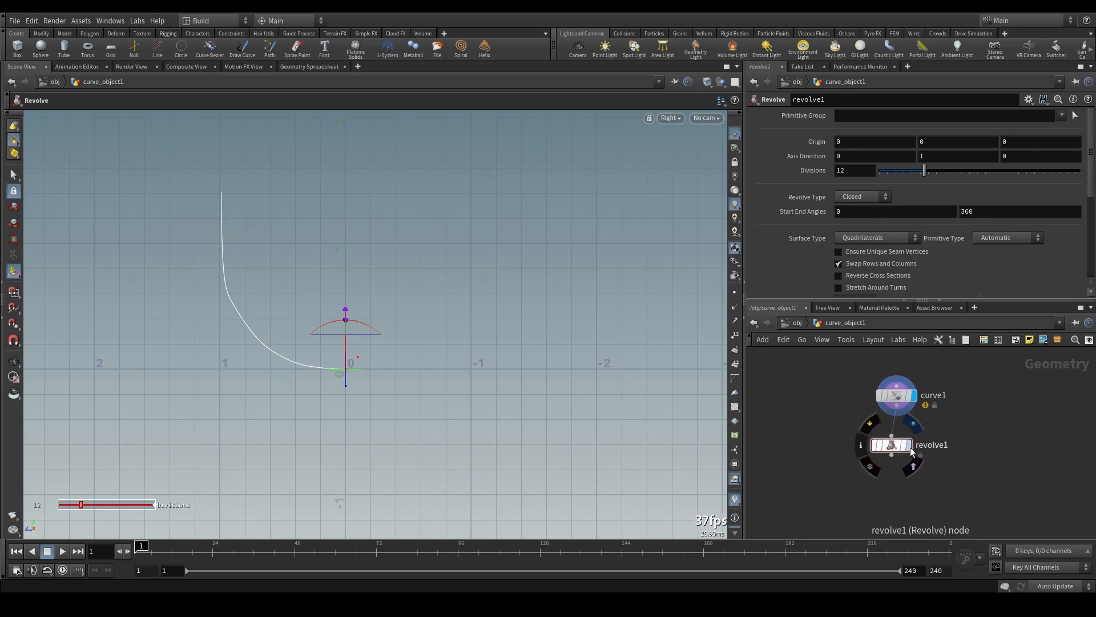
click(910, 446)
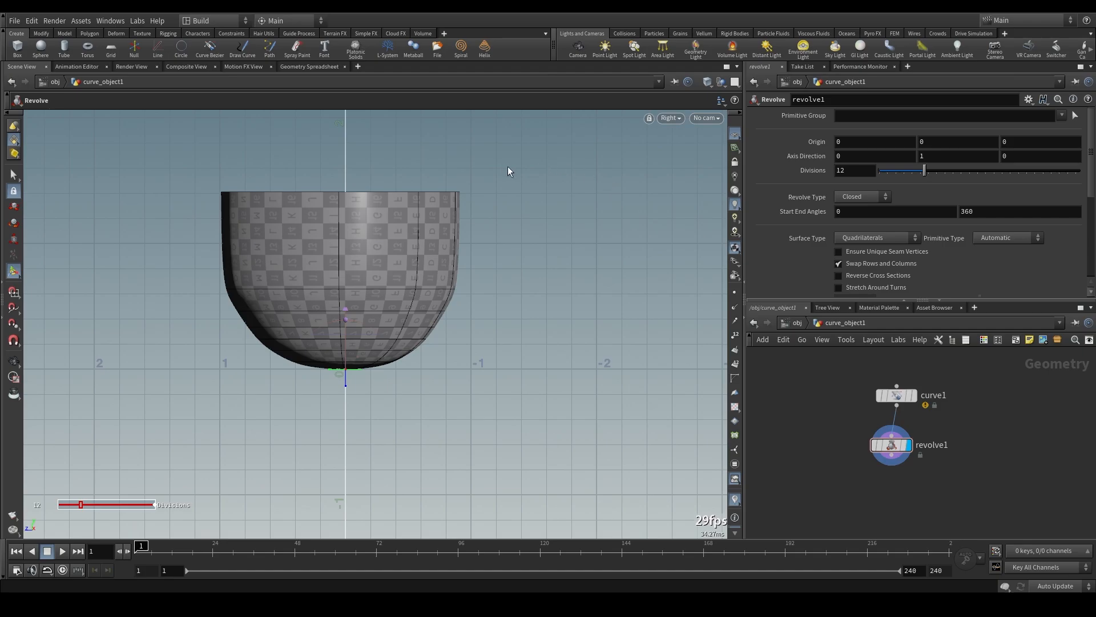
Step: Switch the viewport to the perspective view and inspect the revolved bowl from several angles
click(670, 118)
mouse_move(675, 143)
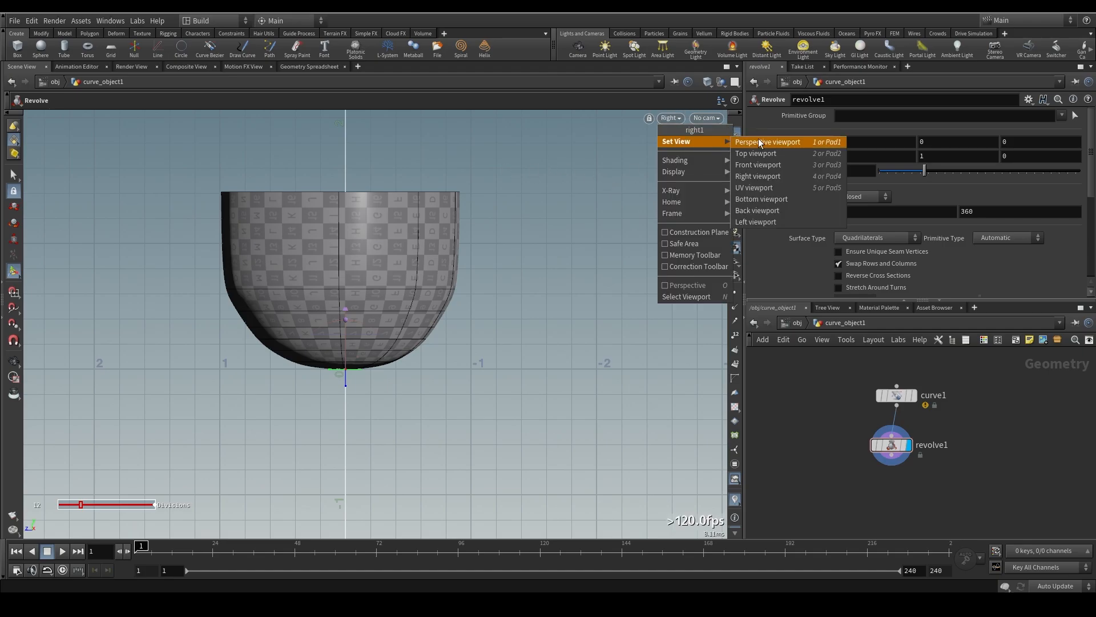
click(760, 143)
key(Escape)
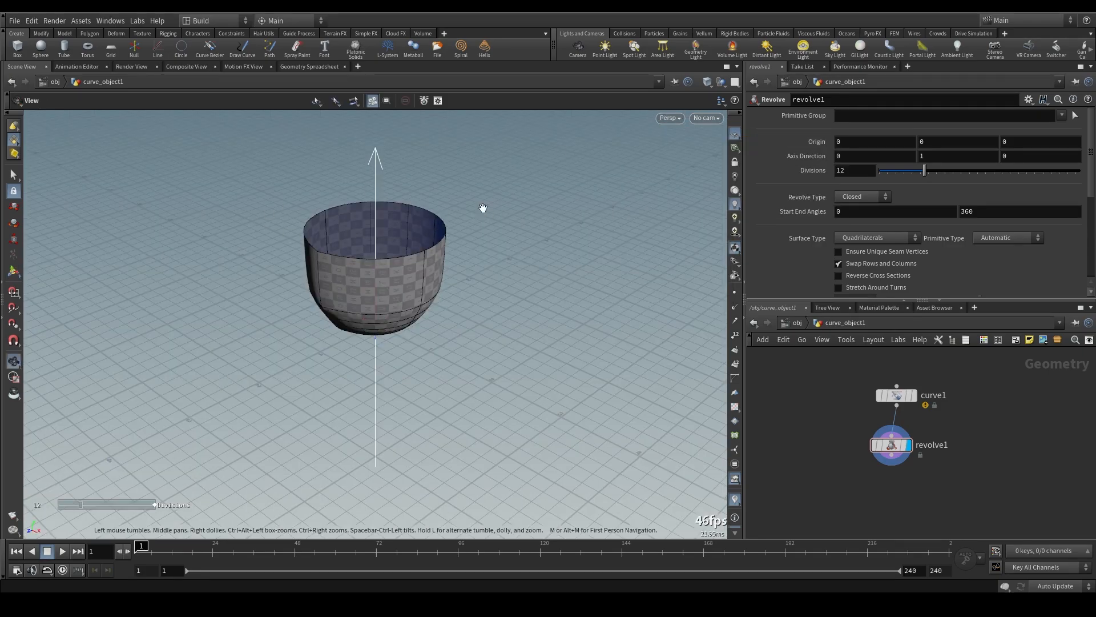
drag(482, 207, 350, 303)
scroll(366, 346, up, 3)
drag(366, 346, 560, 377)
key(Return)
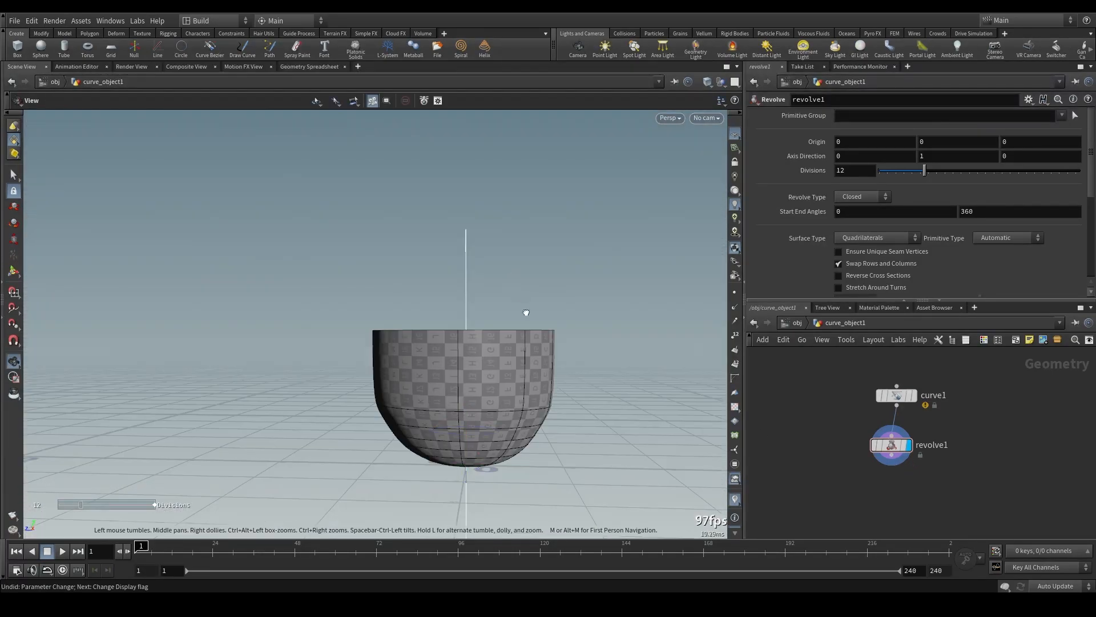
drag(526, 314, 533, 338)
scroll(533, 333, up, 3)
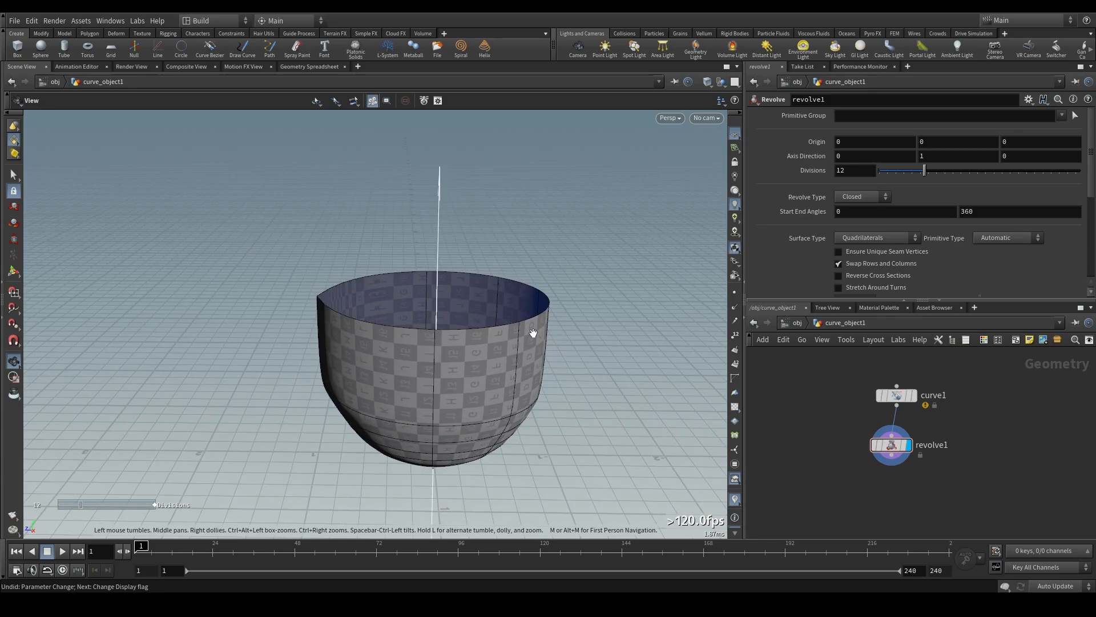
middle_drag(533, 333, 487, 293)
key(Return)
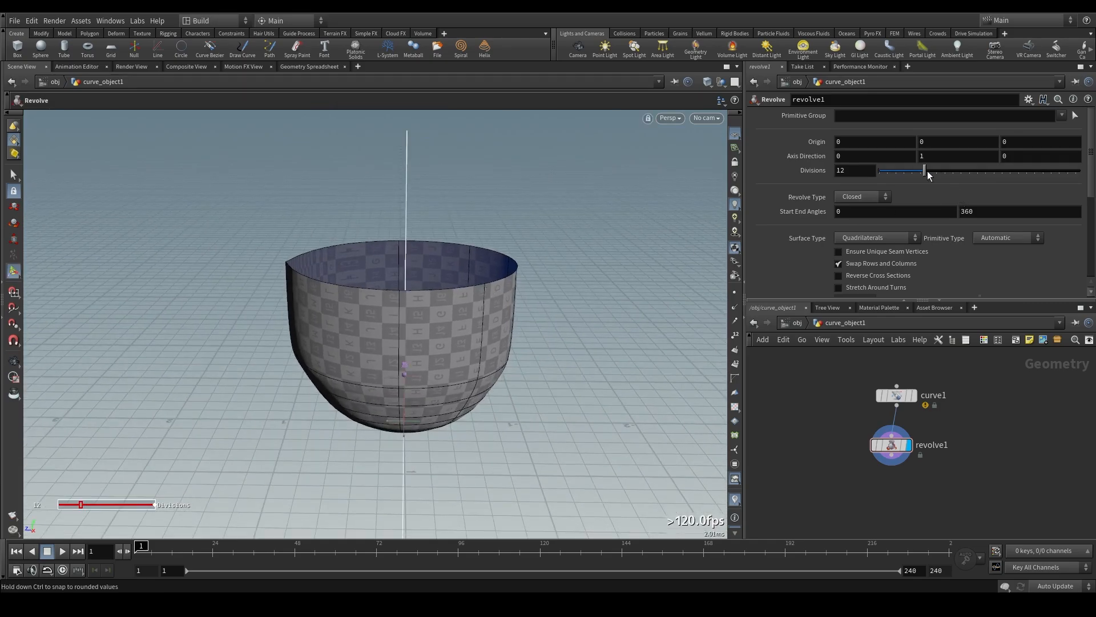
Step: Try raising the revolve1 node's divisions to 50, and undo that change
drag(925, 171, 1085, 170)
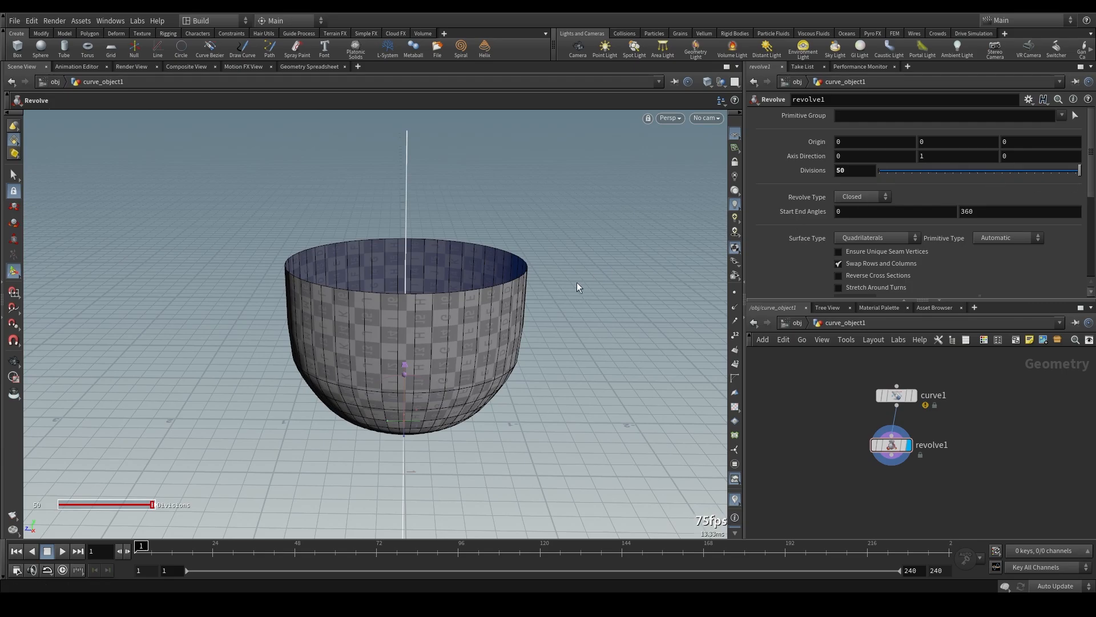
key(Escape)
drag(577, 282, 374, 343)
key(ctrl+z)
key(Return)
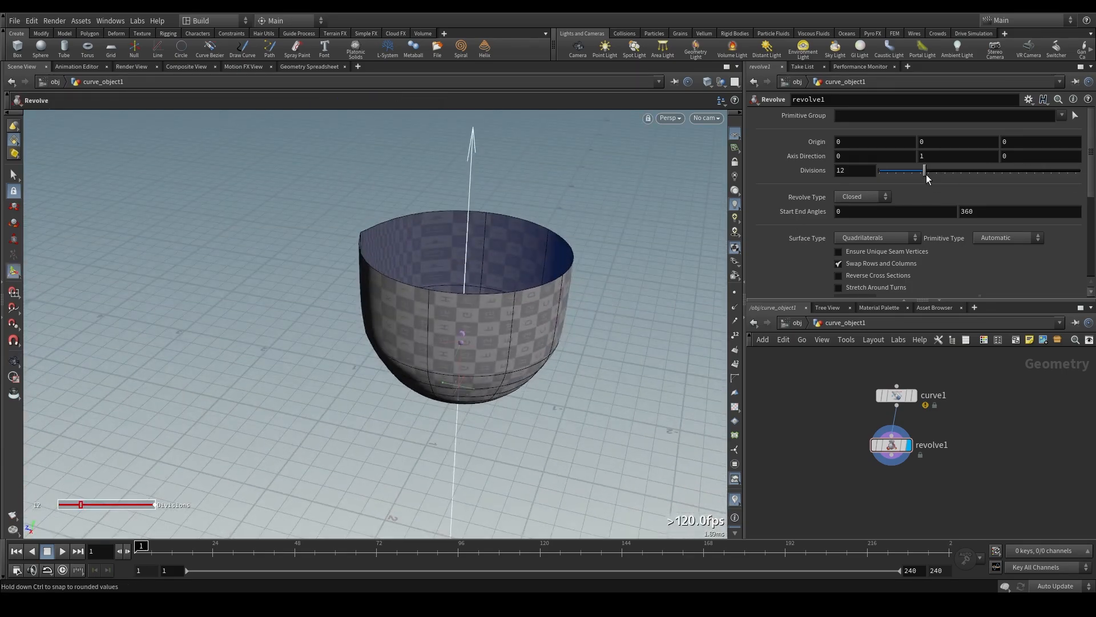
Step: Set the revolve1 node's divisions to 50 to smooth the bowl, and check the result from below and above
drag(926, 173, 1084, 174)
alt+drag(585, 299, 332, 169)
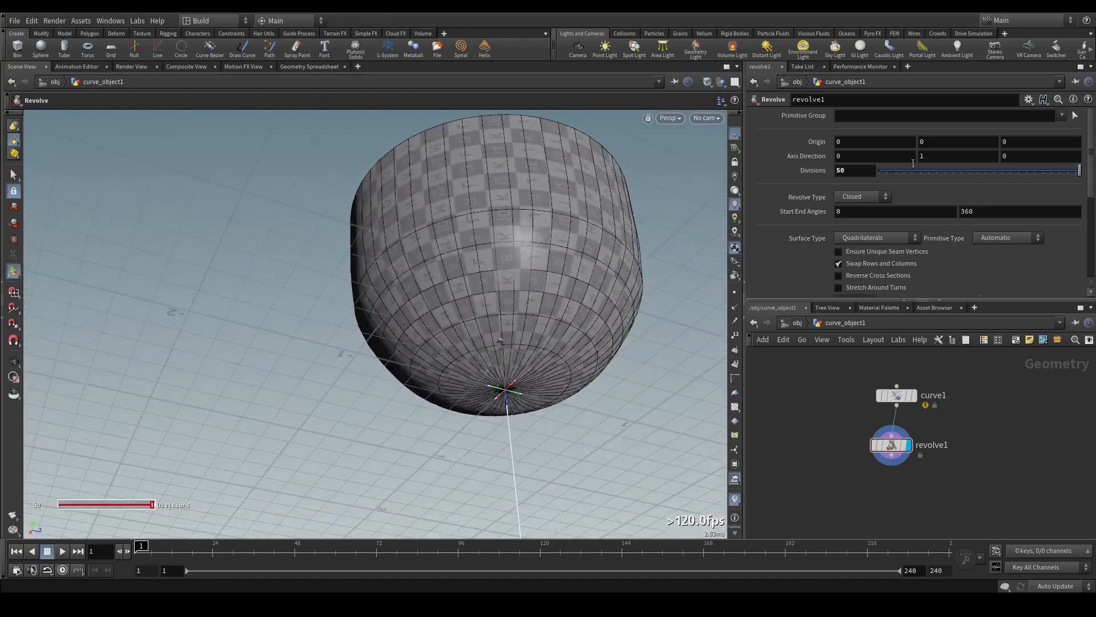
drag(913, 170, 1083, 173)
alt+drag(416, 140, 421, 349)
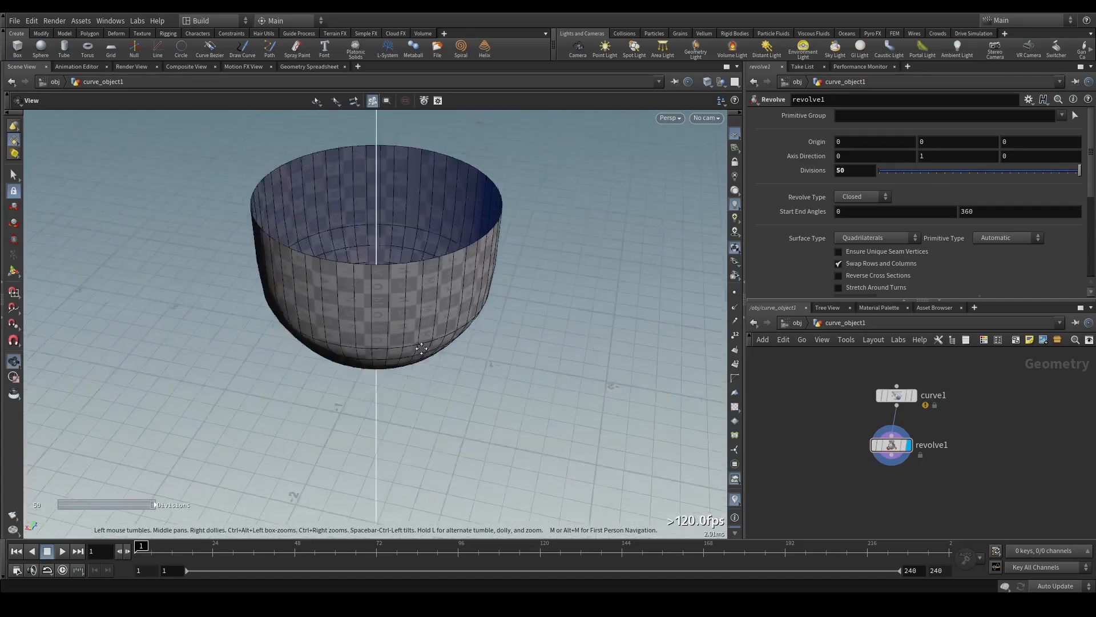
drag(587, 220, 508, 182)
key(Return)
key(Escape)
drag(409, 218, 406, 318)
key(Return)
Step: Add a PolyExtrude node fed by revolve1's output and display it in the viewport
key(Tab)
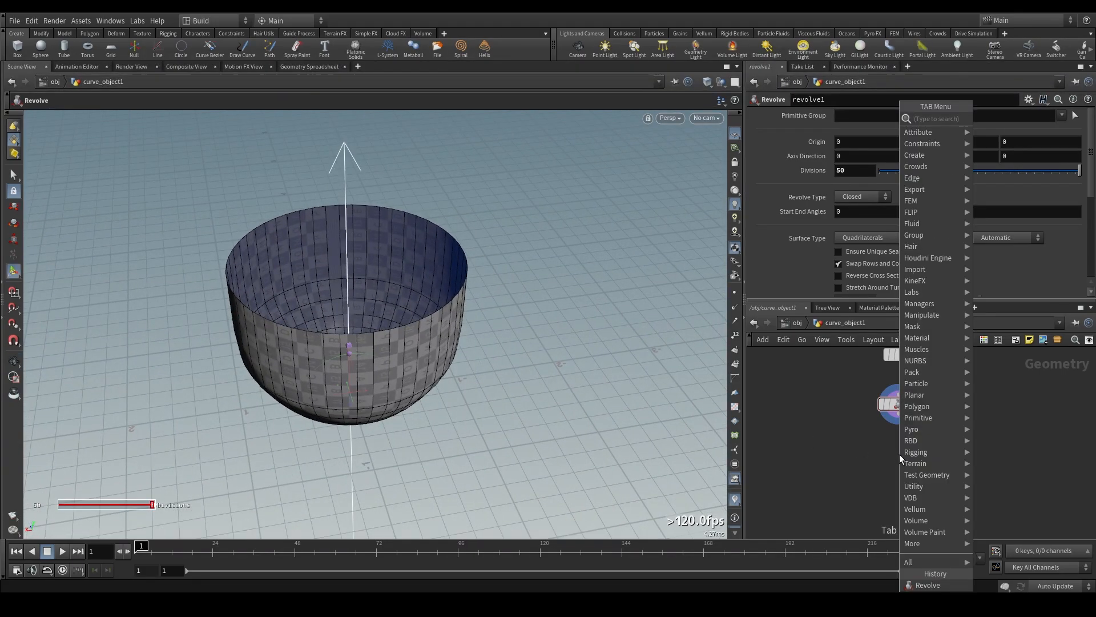
text(poly ex)
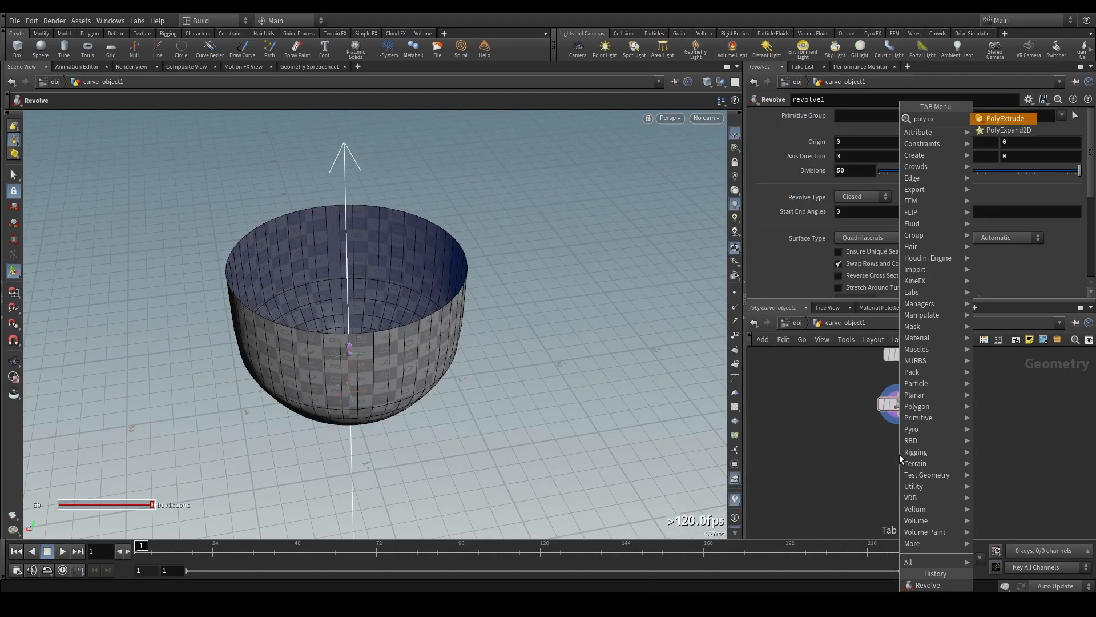
key(Return)
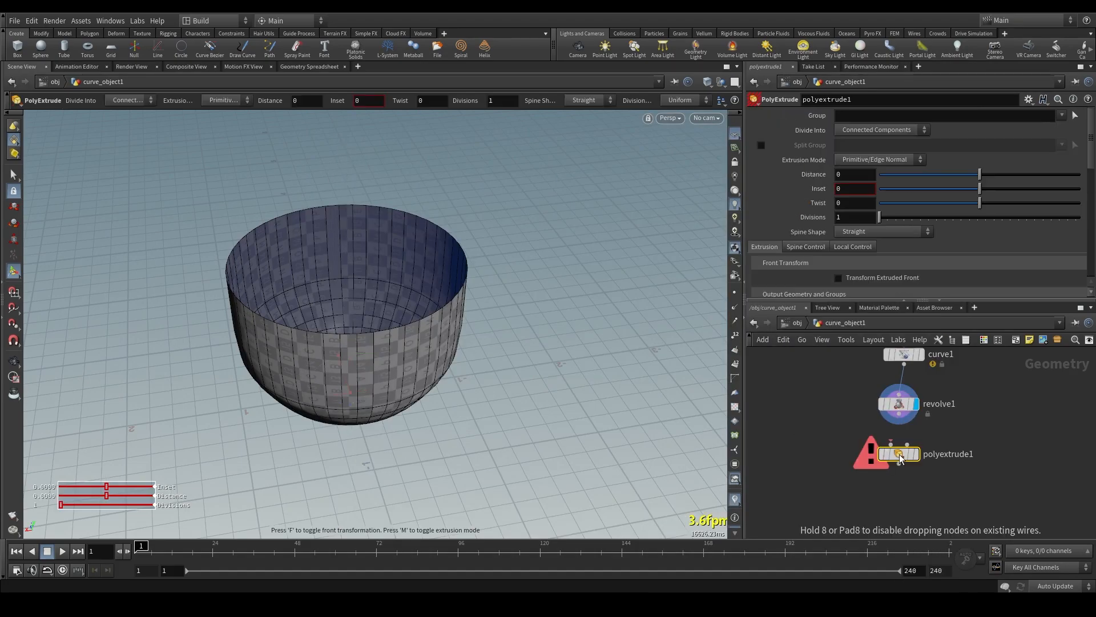
click(899, 454)
drag(899, 414, 891, 444)
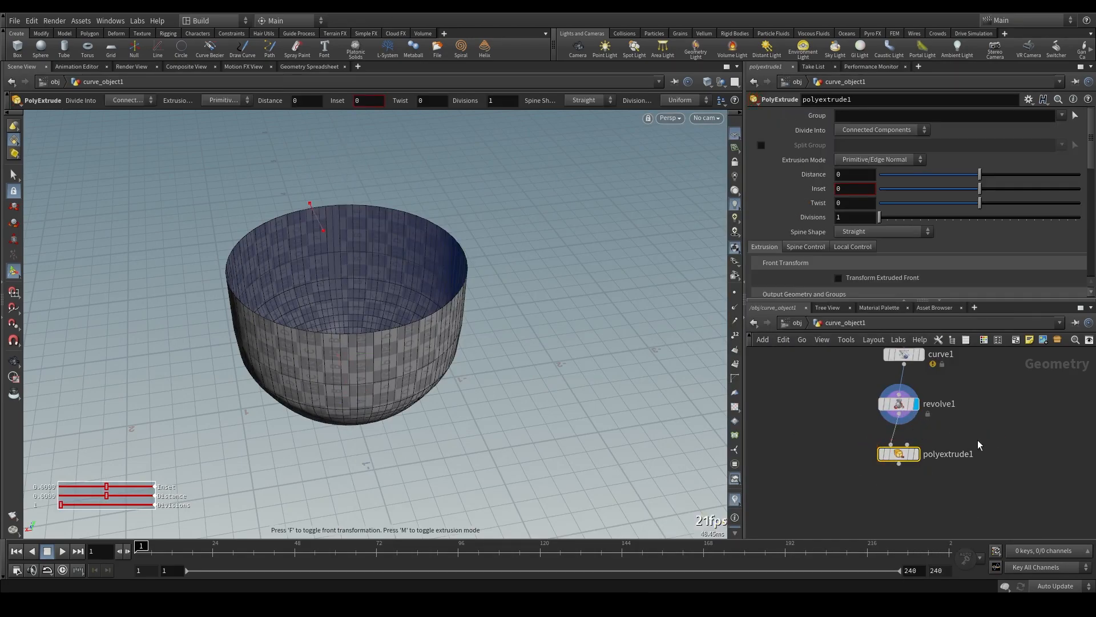
drag(992, 445, 869, 487)
click(916, 454)
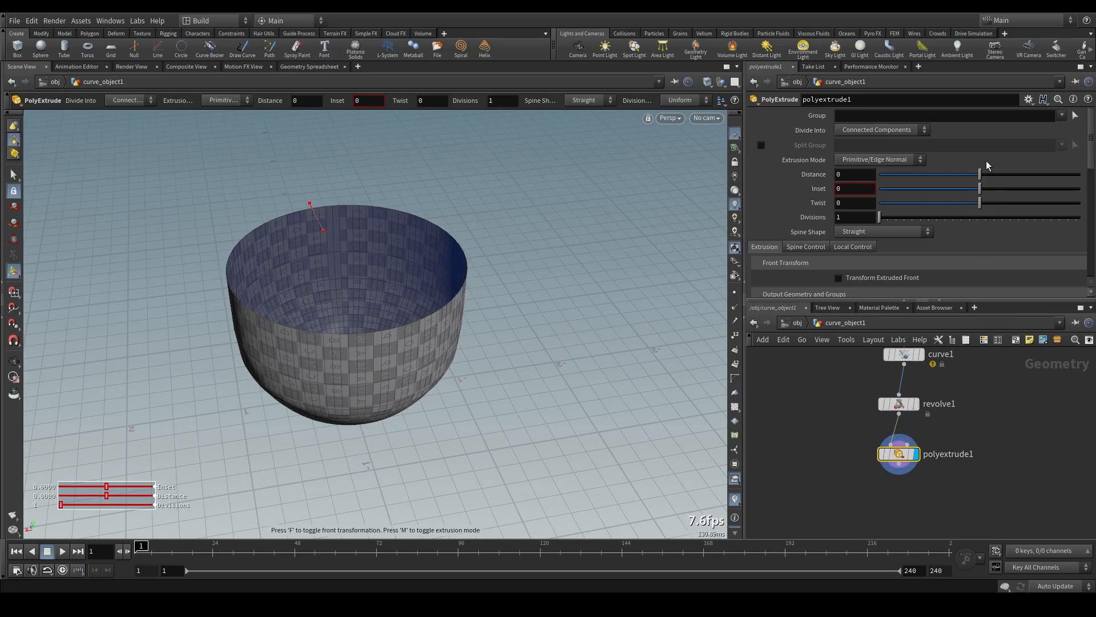
Step: Set the polyextrude1 node's distance to 0.1 to give the bowl wall thickness
drag(982, 174, 988, 175)
key(Escape)
drag(512, 252, 481, 246)
scroll(380, 318, up, 10)
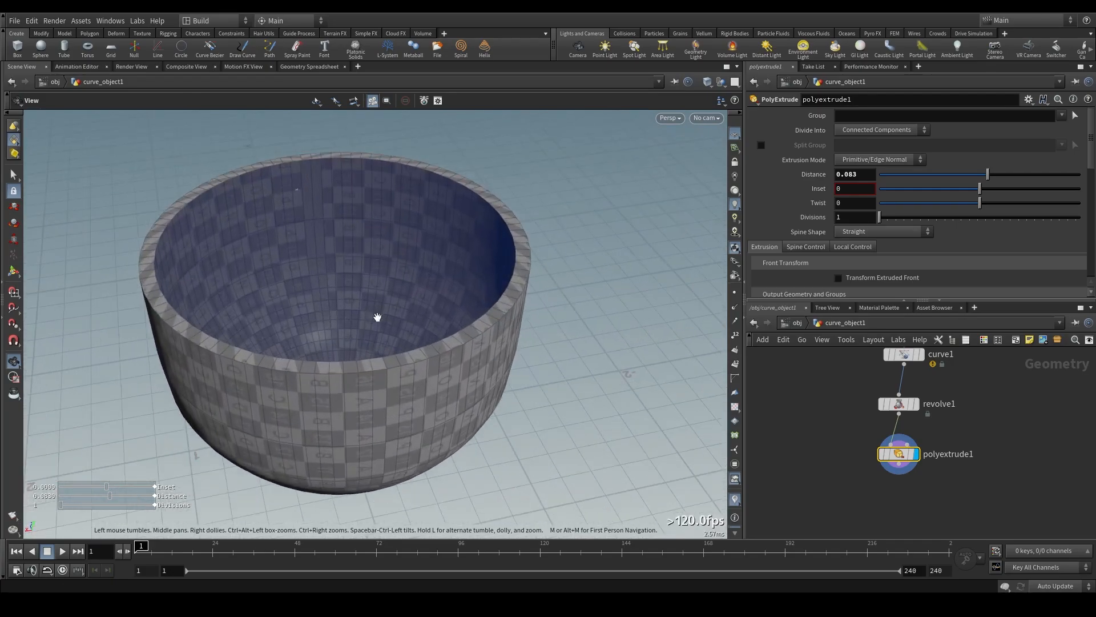
scroll(324, 378, down, 2)
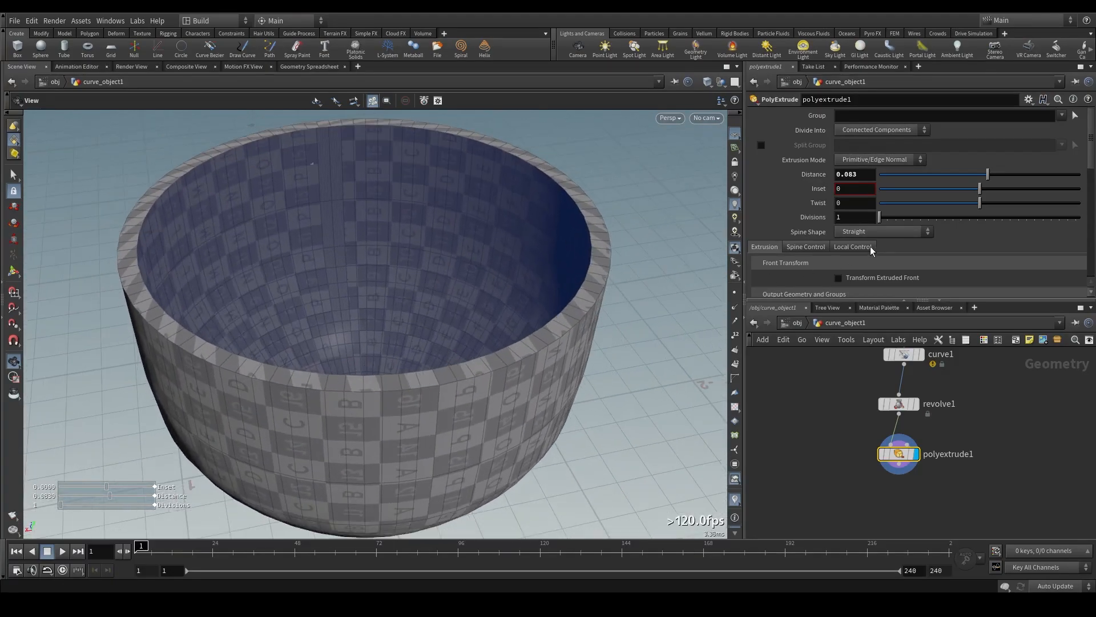
key(Return)
drag(989, 179, 991, 175)
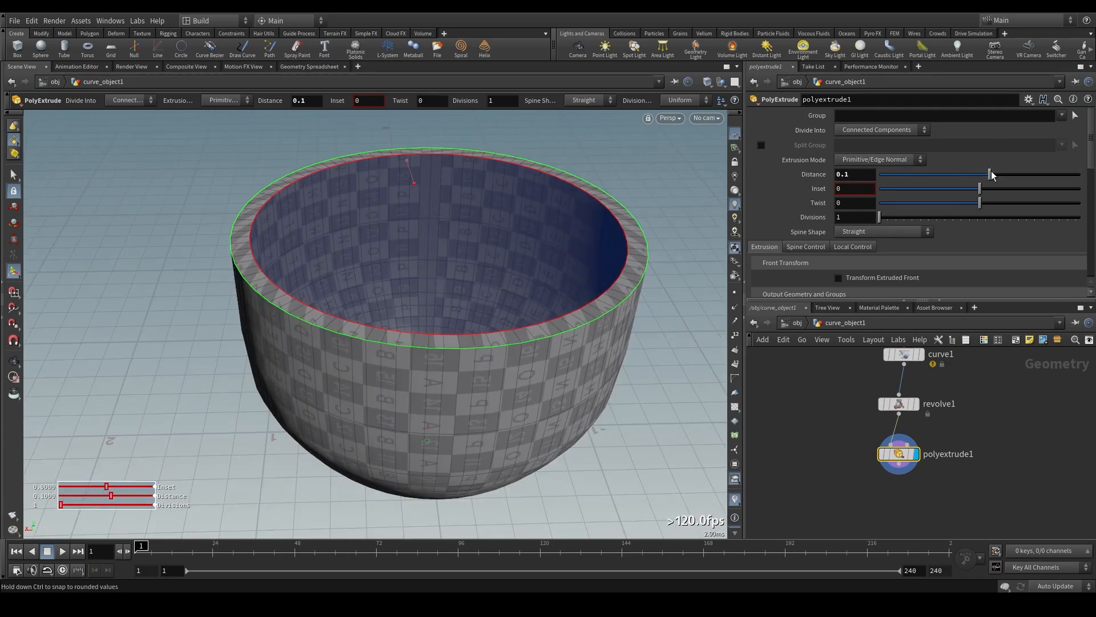
drag(991, 173, 990, 174)
drag(858, 177, 852, 179)
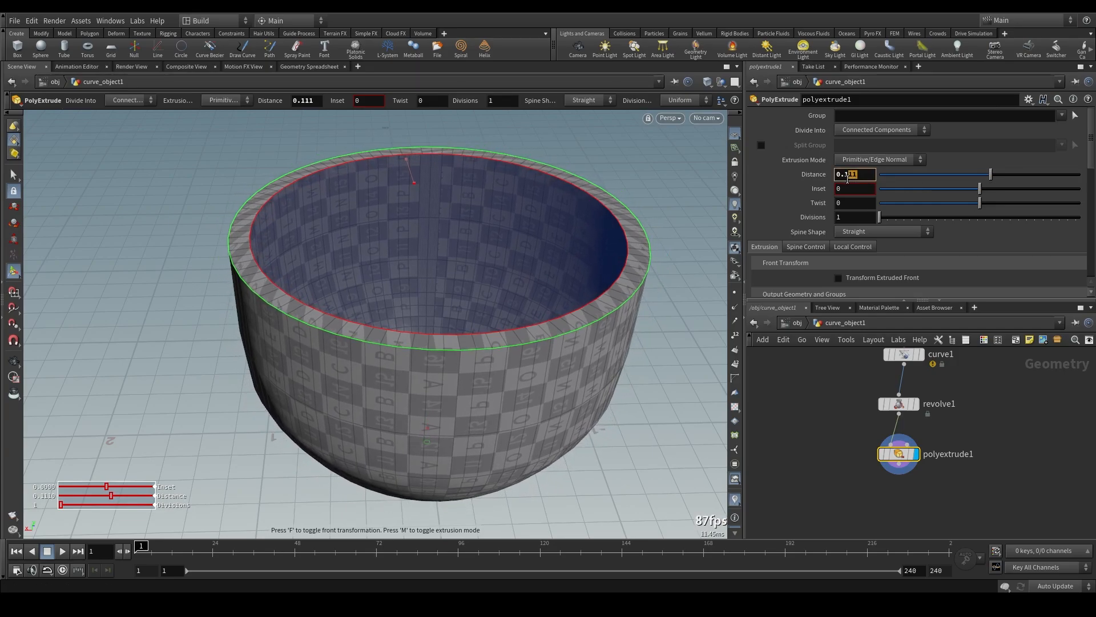
key(Return)
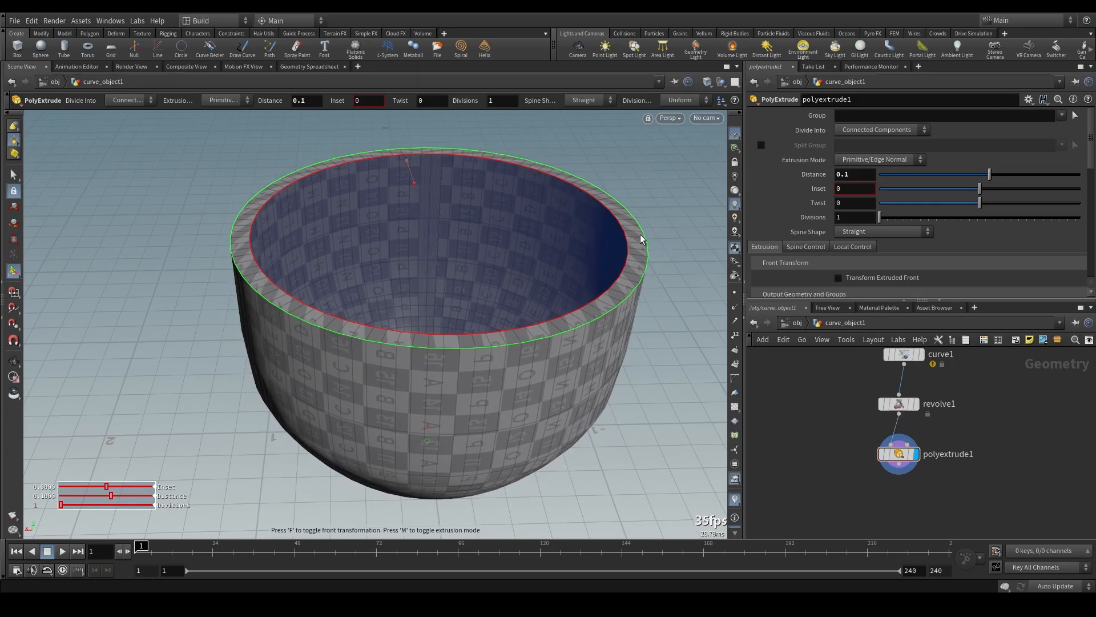
key(Escape)
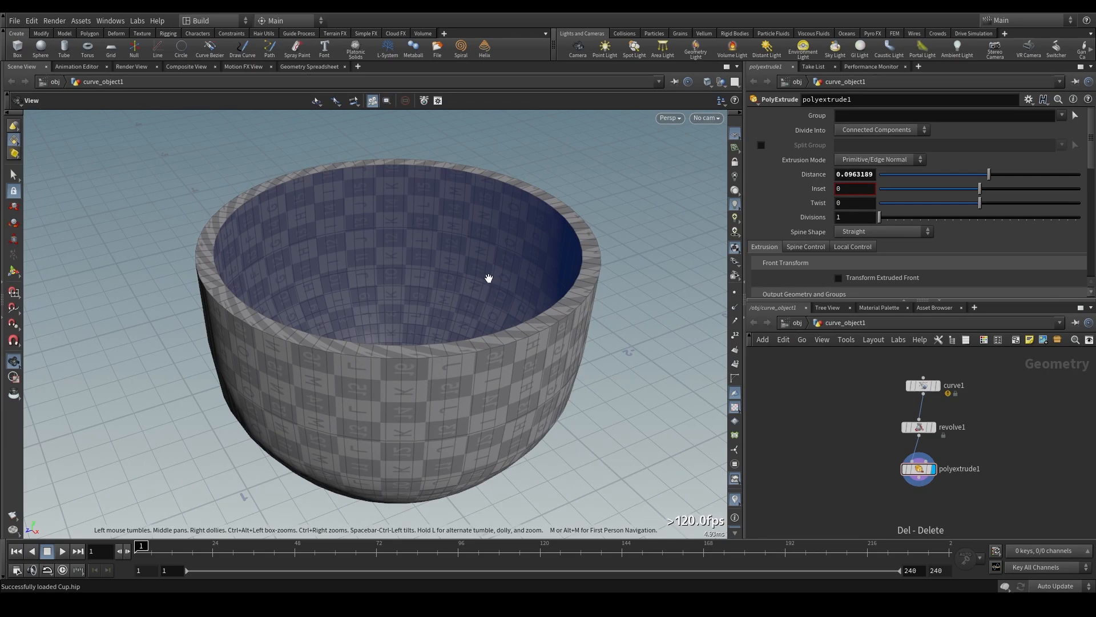
Step: Enable Output Back on the polyextrude1 node, leaving Back Group off, and inspect the bowl's interior
scroll(819, 286, down, 4)
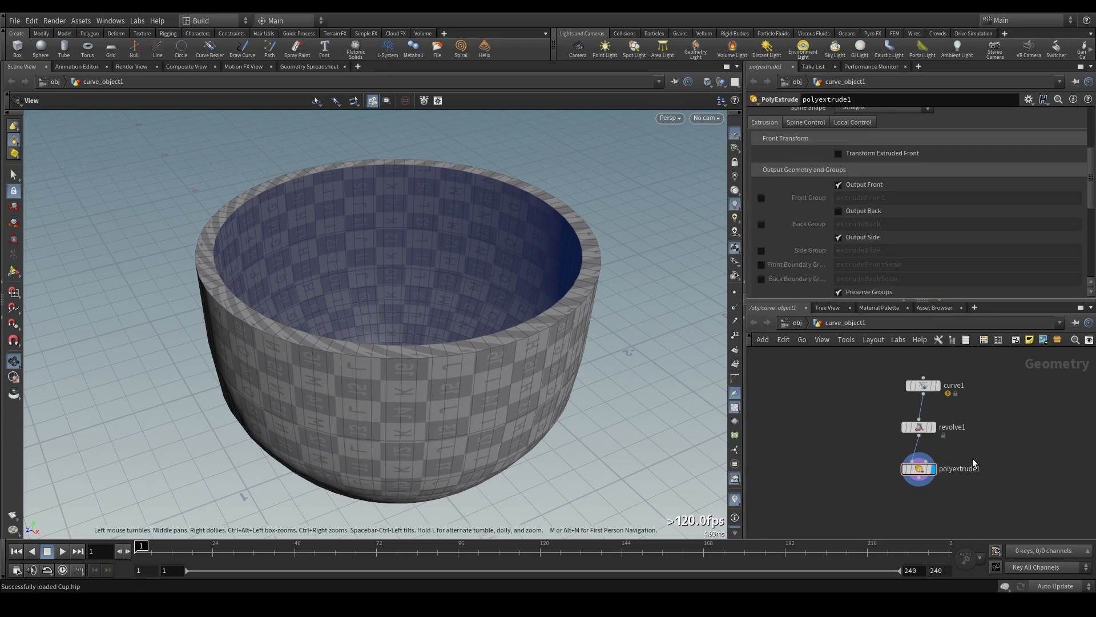
click(838, 211)
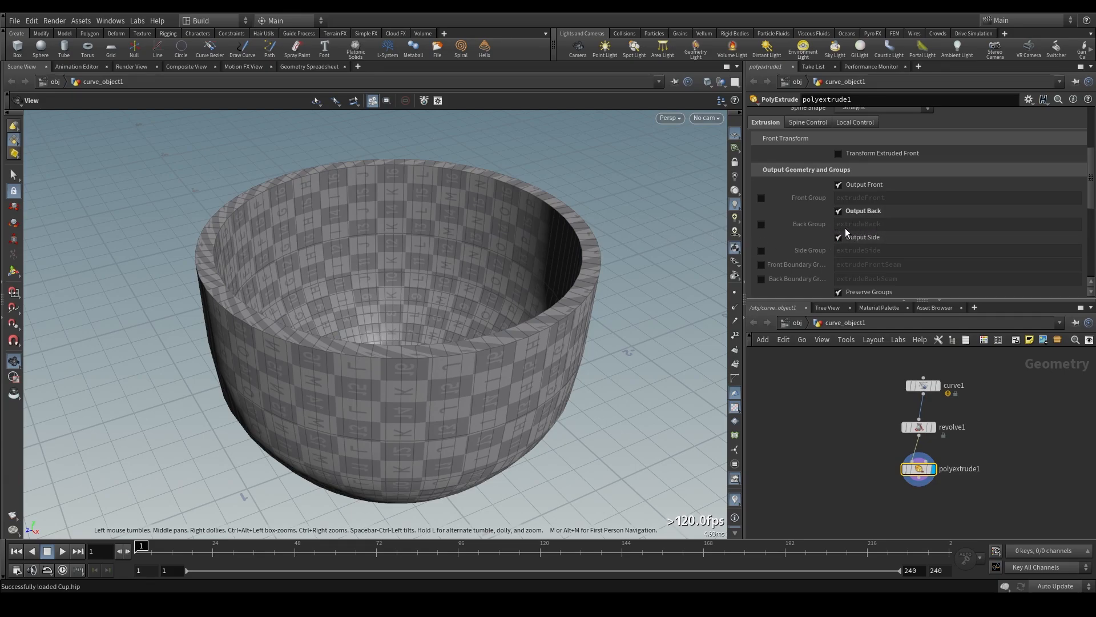
click(761, 225)
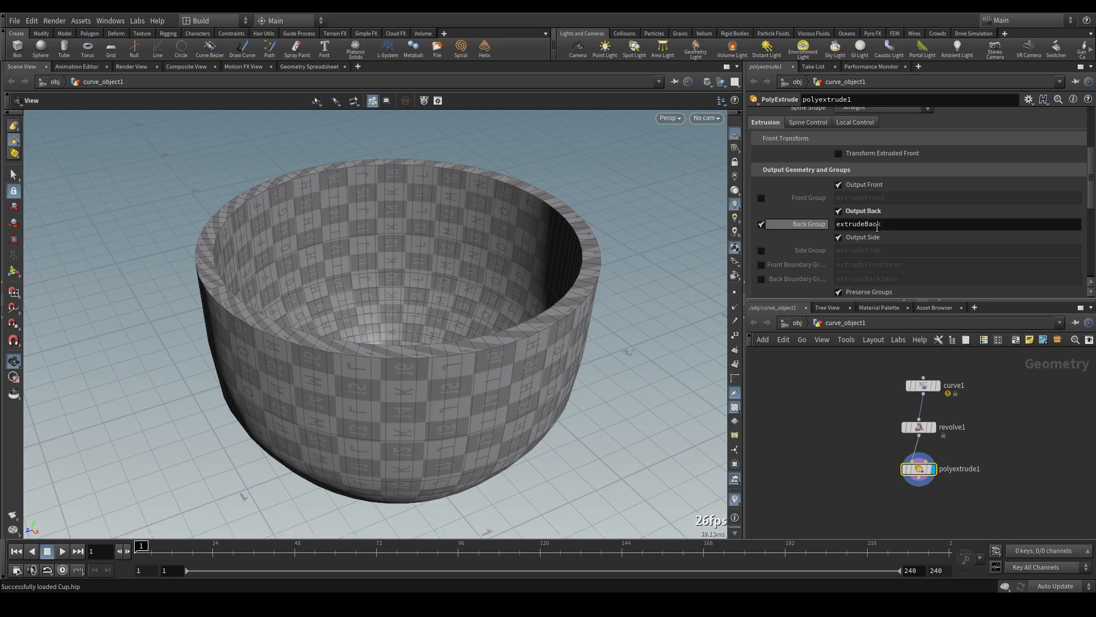
click(762, 226)
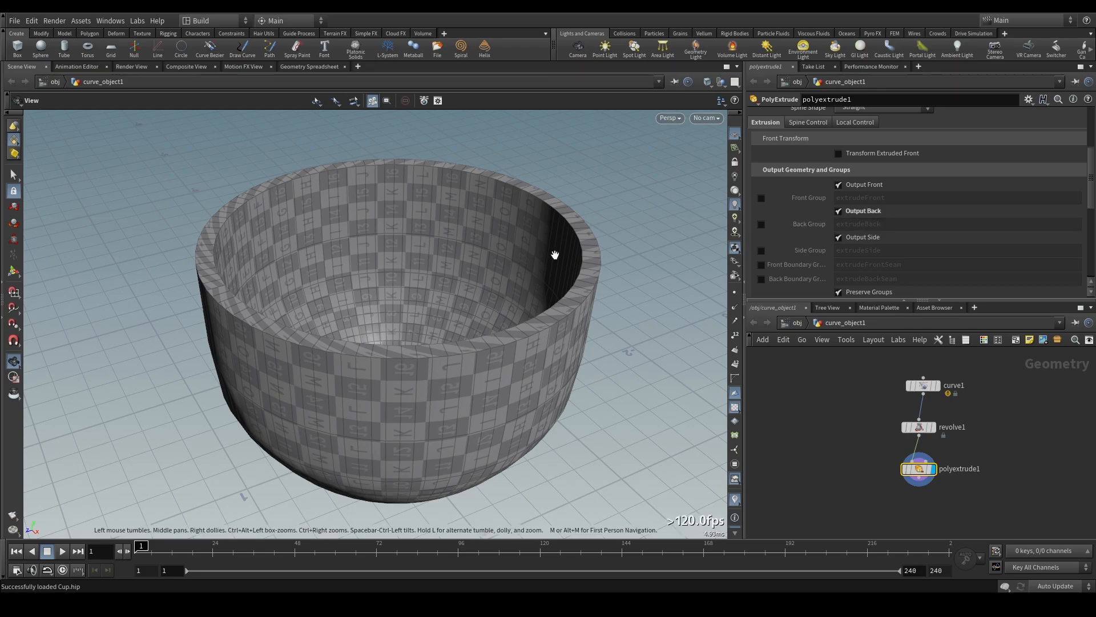
drag(555, 254, 391, 208)
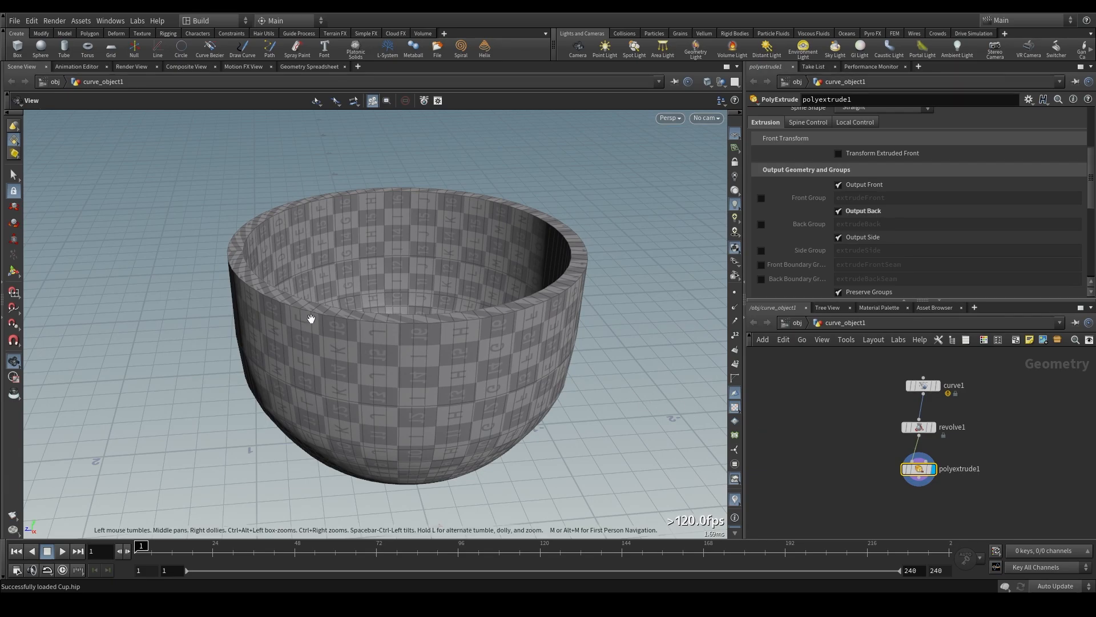
drag(394, 298, 385, 342)
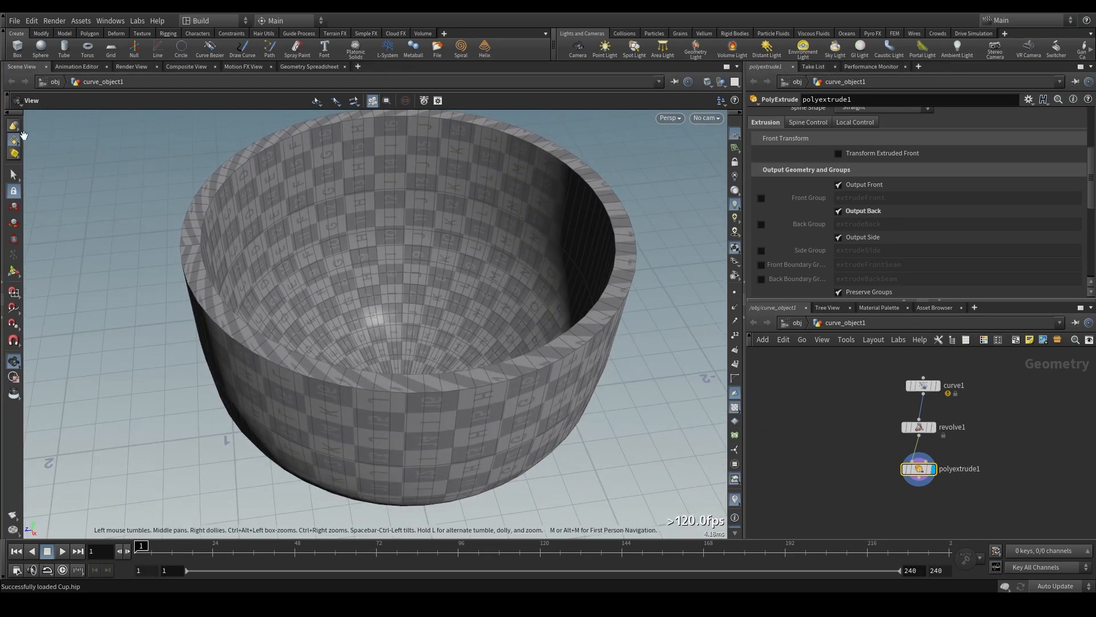
Step: Switch the selection mode to edges and select both the outer and inner edge loops of the bowl's rim
right_click(18, 146)
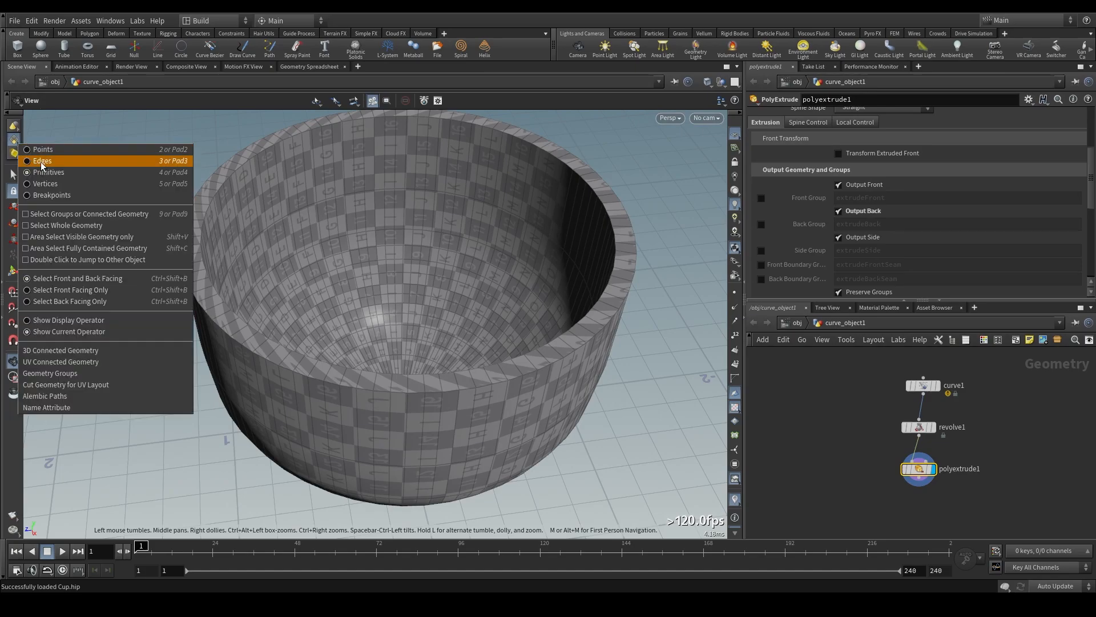
click(42, 161)
click(13, 175)
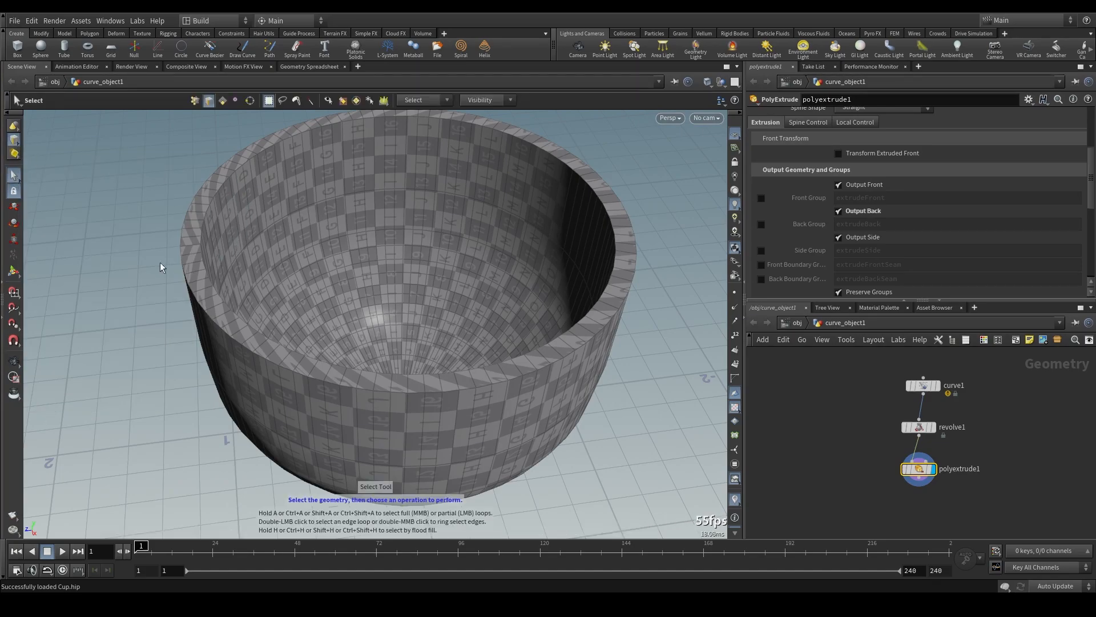
double_click(228, 334)
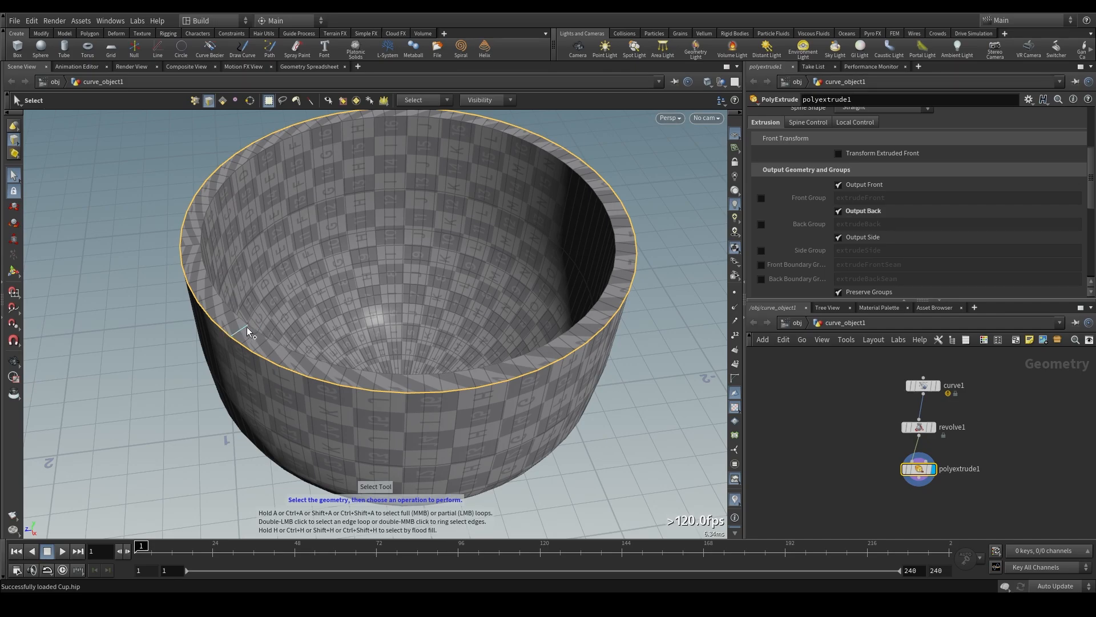
shift+double_click(247, 324)
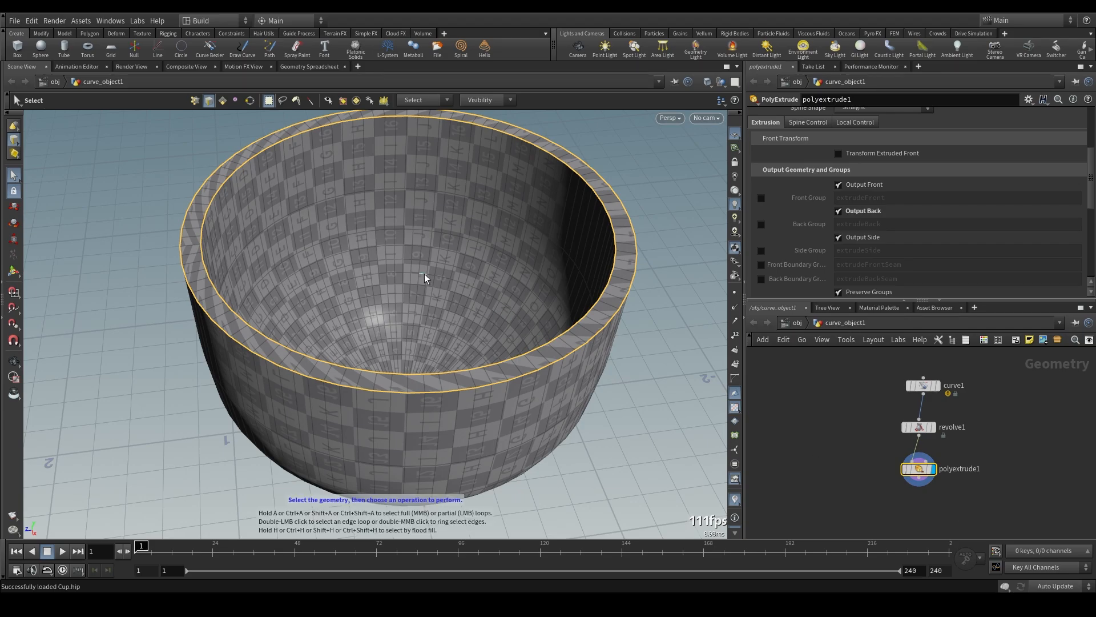
Step: Apply a PolyBevel node to the selected rim edge loops, inspect the bowl, and delete the polybevel1 node
key(Tab)
text(pol)
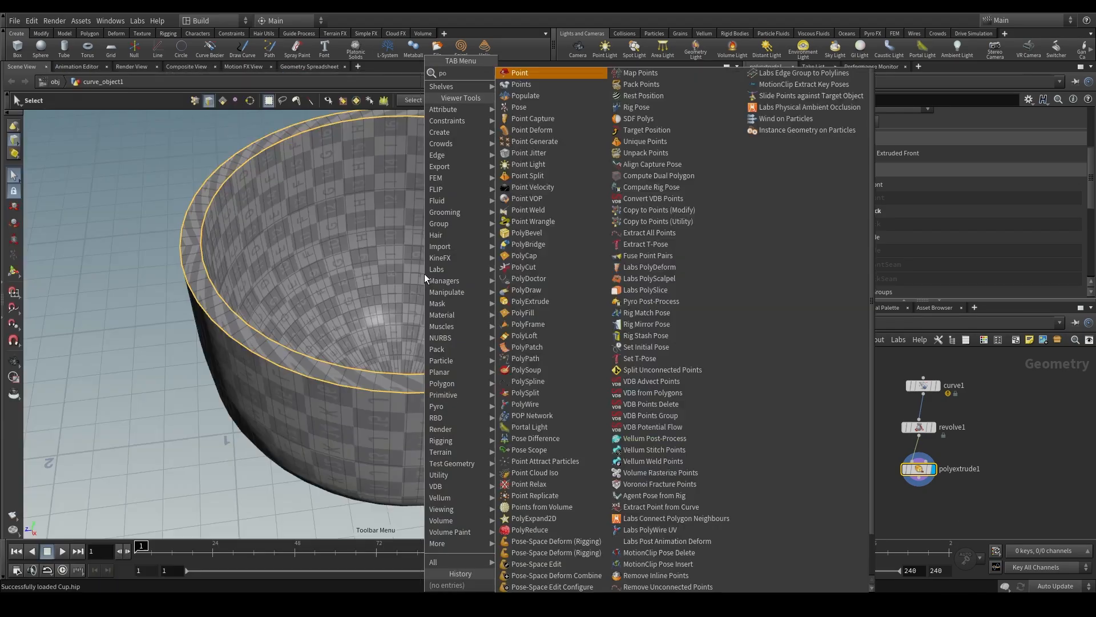
key(Return)
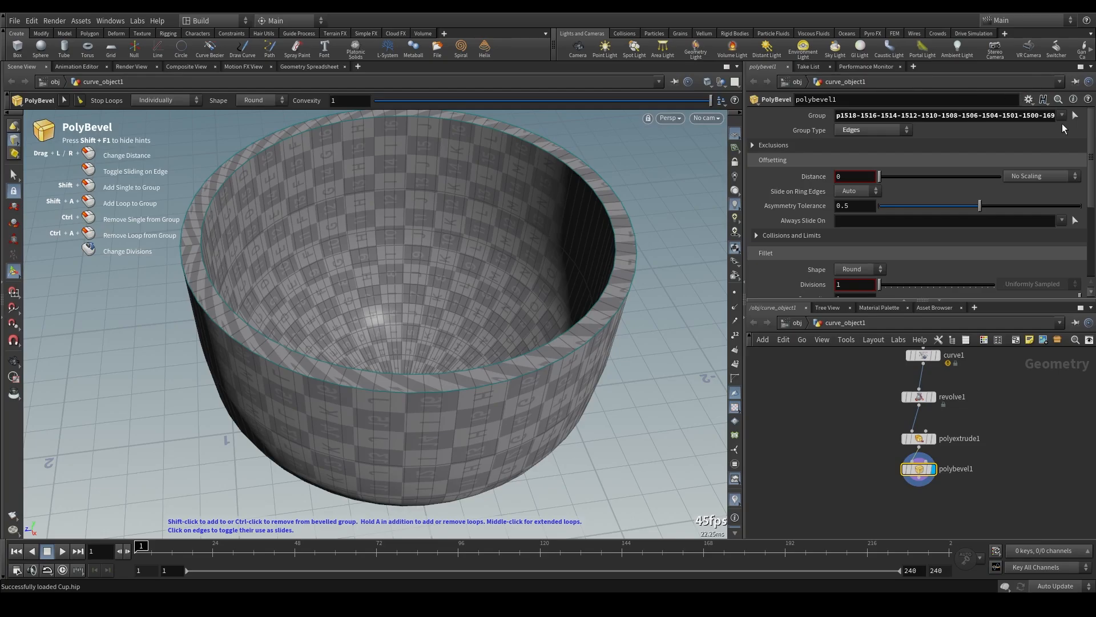
alt+scroll(682, 289, down, 3)
alt+middle_drag(680, 289, 608, 326)
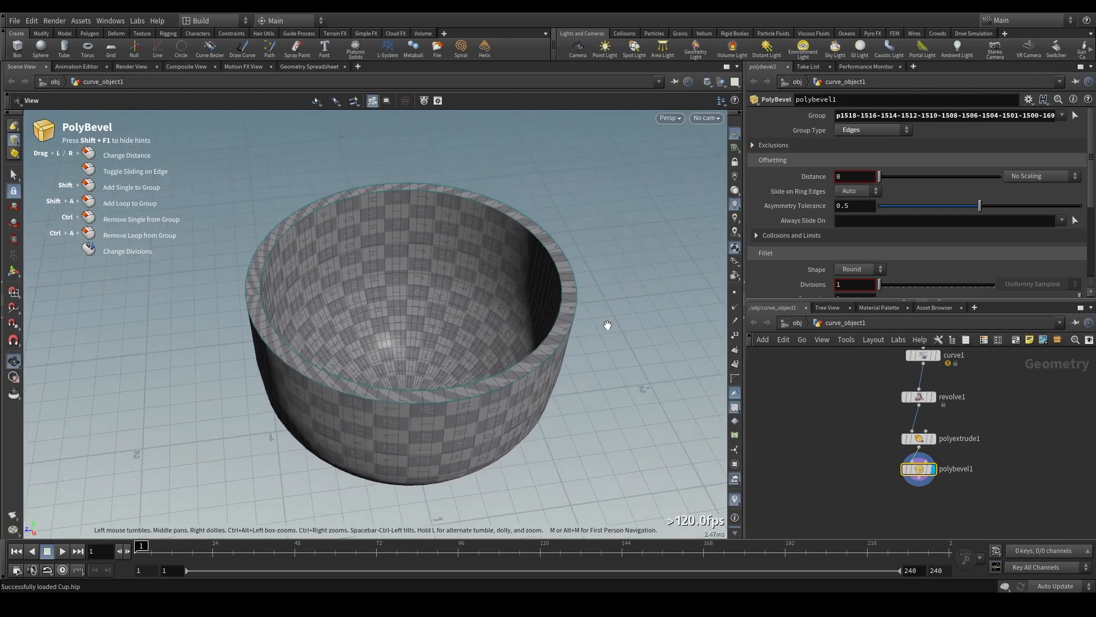
alt+drag(608, 326, 577, 292)
alt+middle_drag(579, 300, 623, 367)
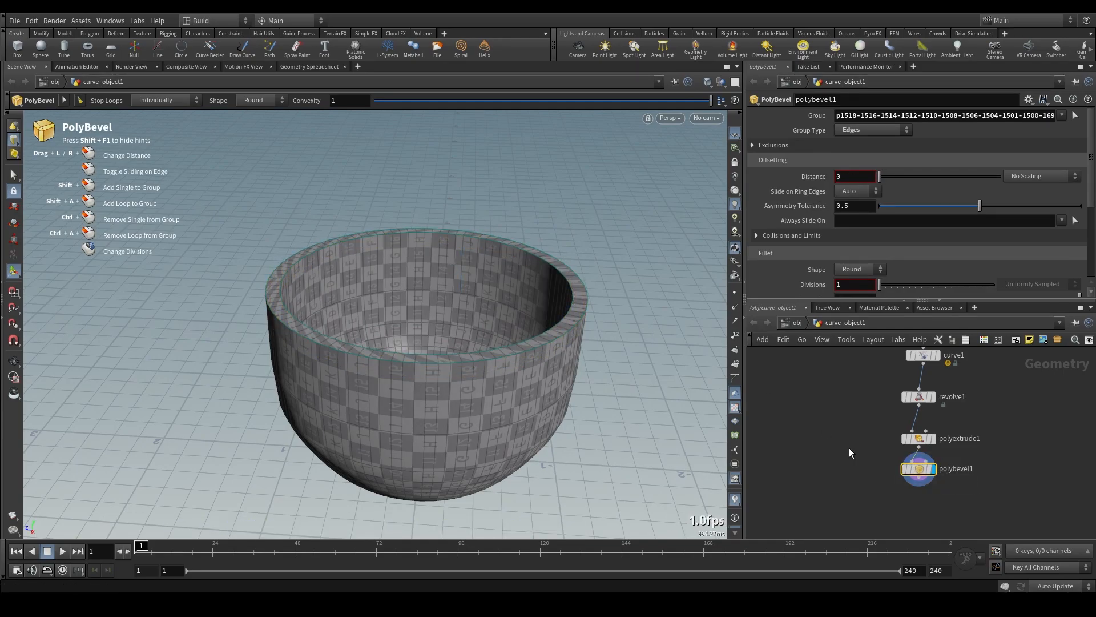
key(Delete)
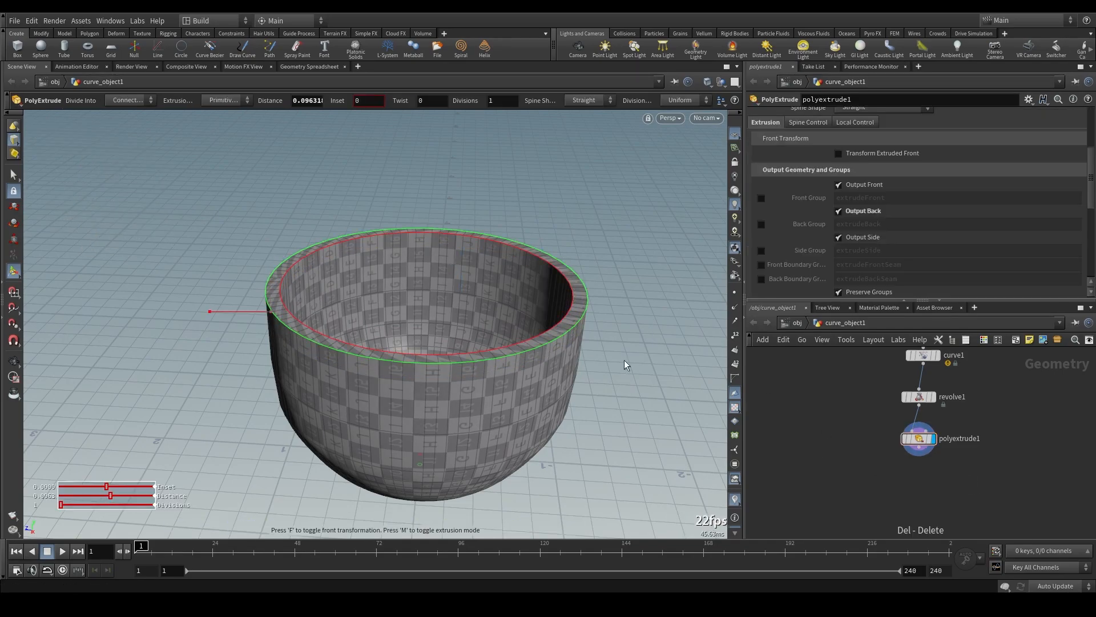
Step: Add a PolyBevel node, connect it after polyextrude1 and make it the displayed node
click(14, 175)
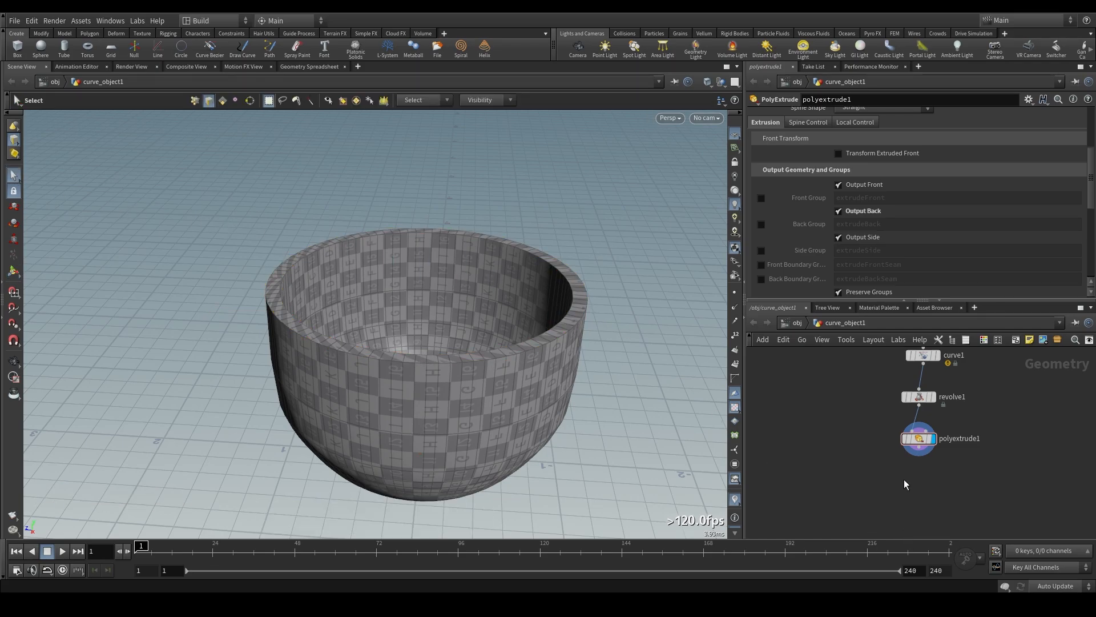
key(Tab)
text(polybe)
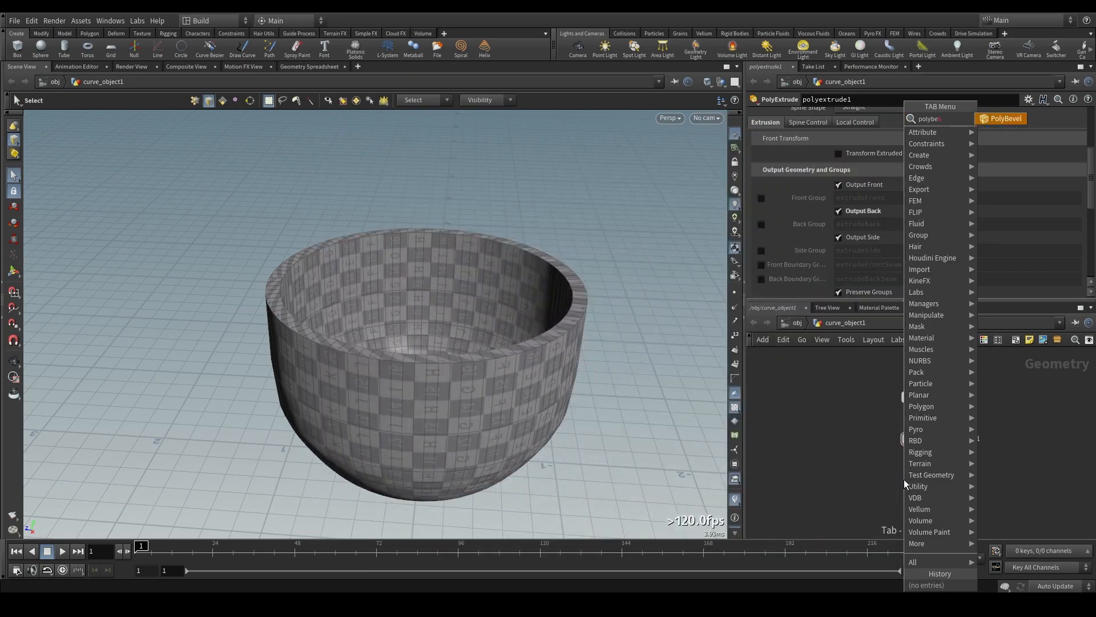
key(Return)
click(903, 478)
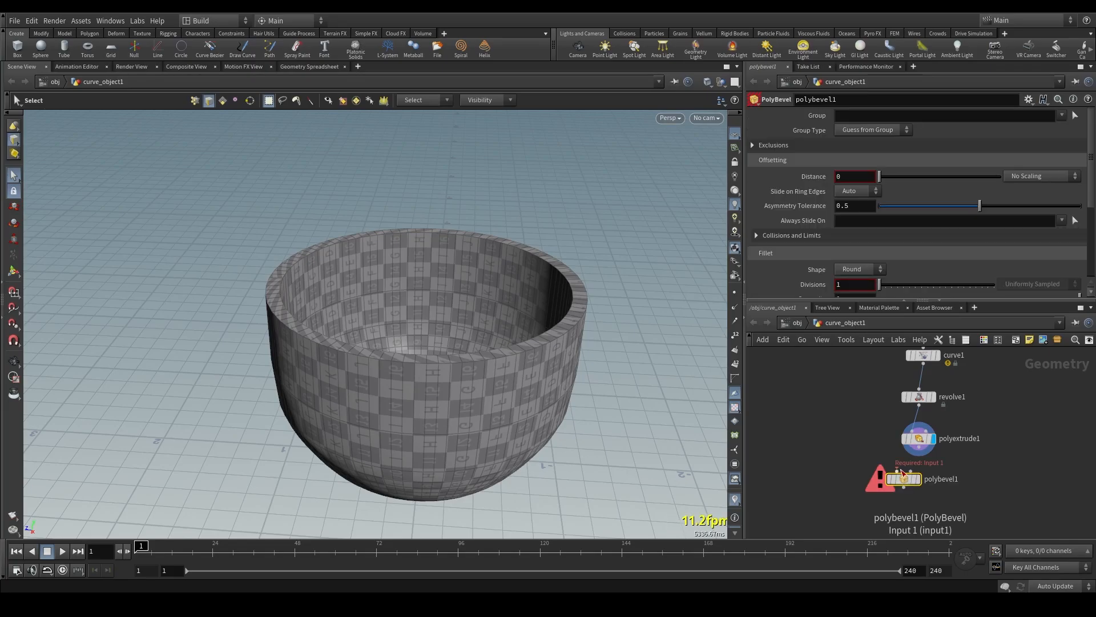
click(897, 472)
click(942, 453)
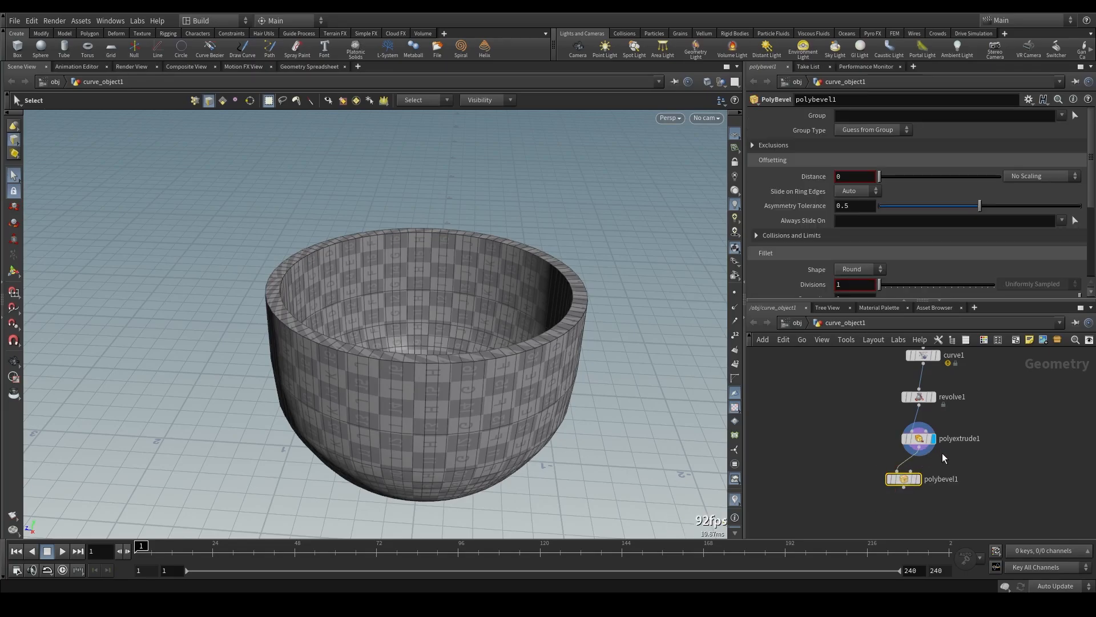
click(911, 480)
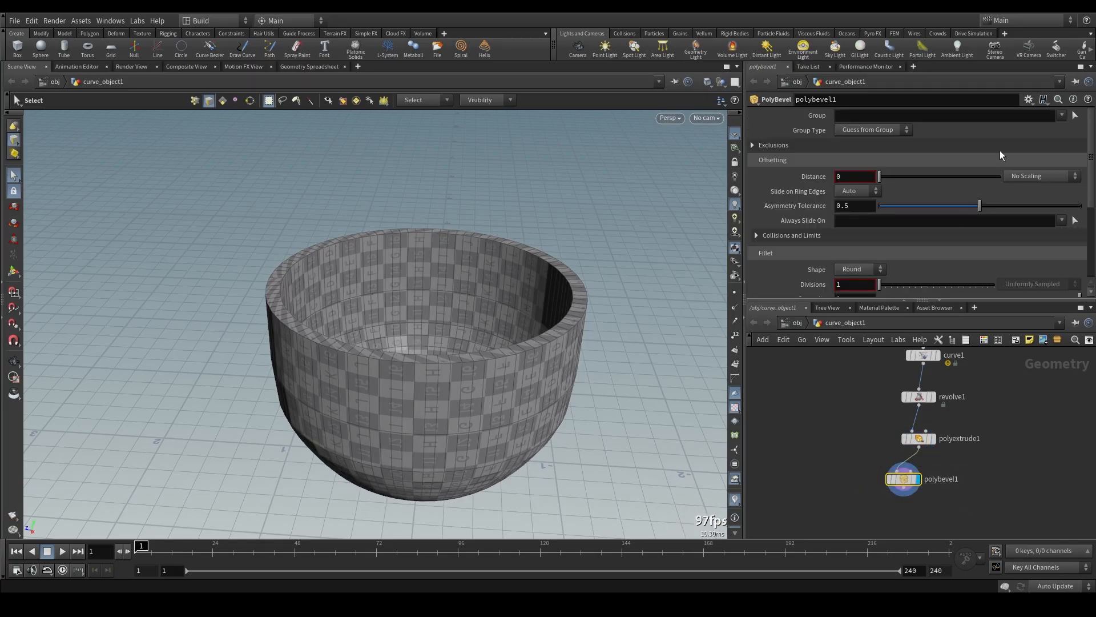
Step: Assign the outer and inner edge loops of the bowl's rim to the polybevel1 node's Group
click(1072, 116)
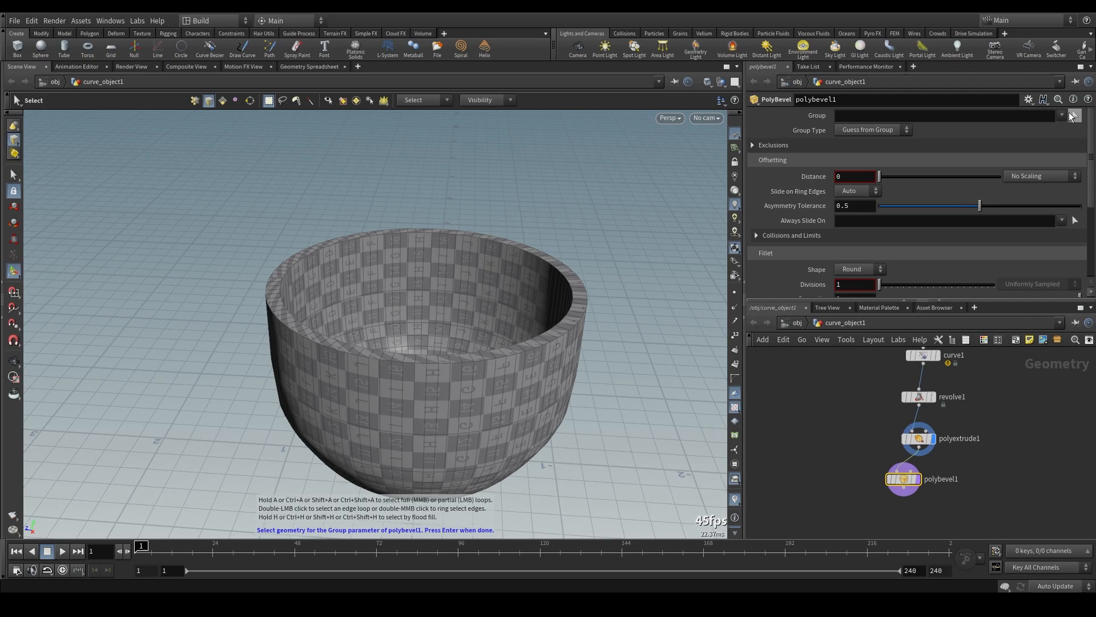
double_click(423, 365)
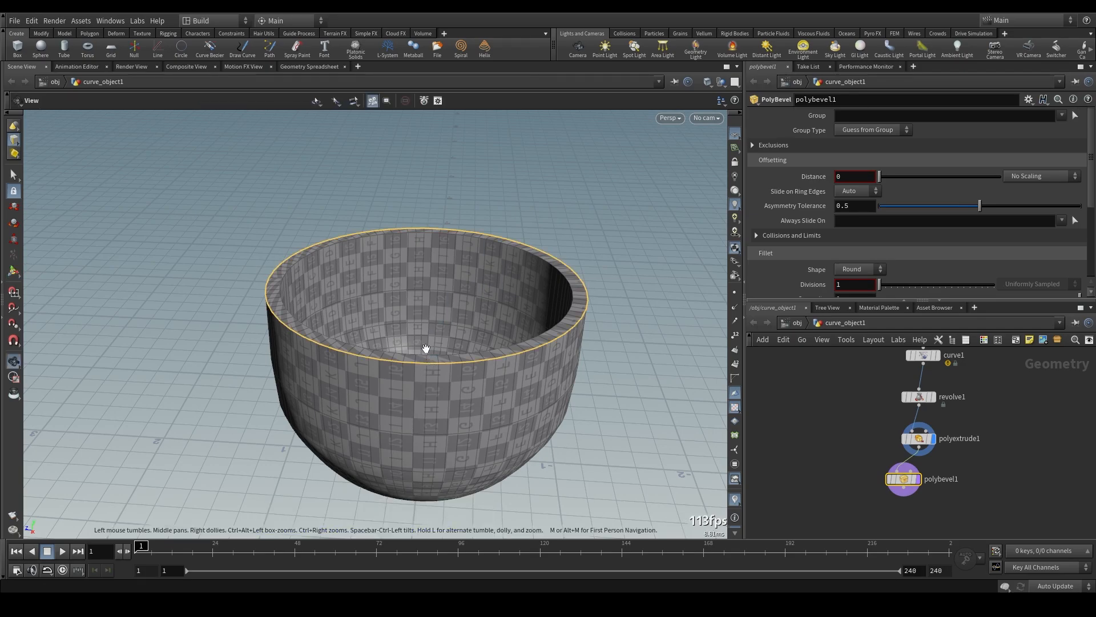
alt+drag(426, 354, 344, 442)
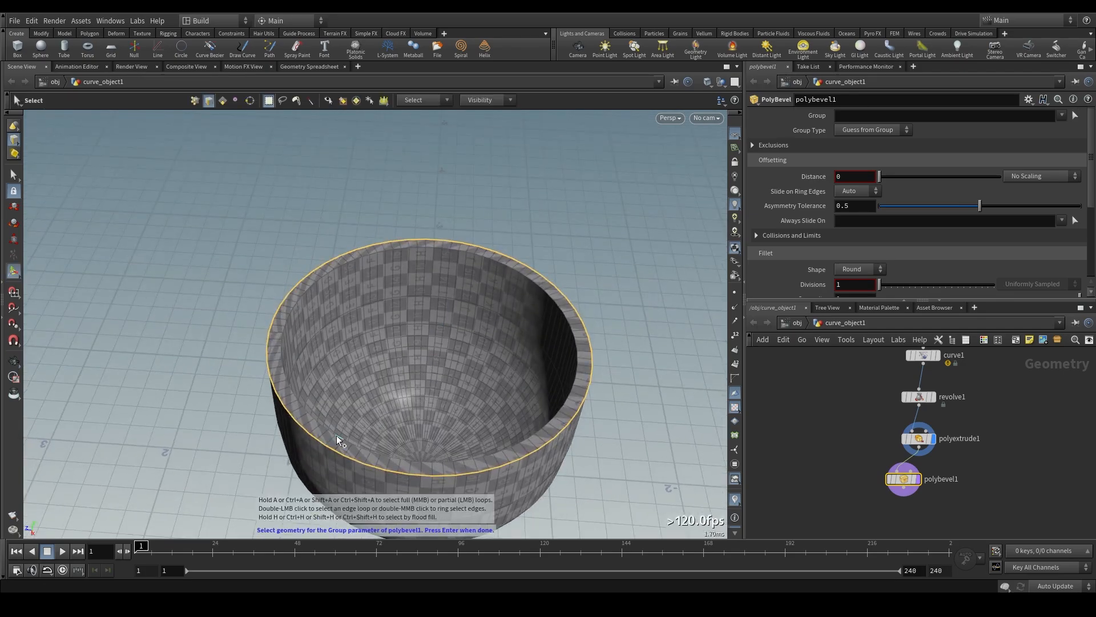
shift+double_click(337, 435)
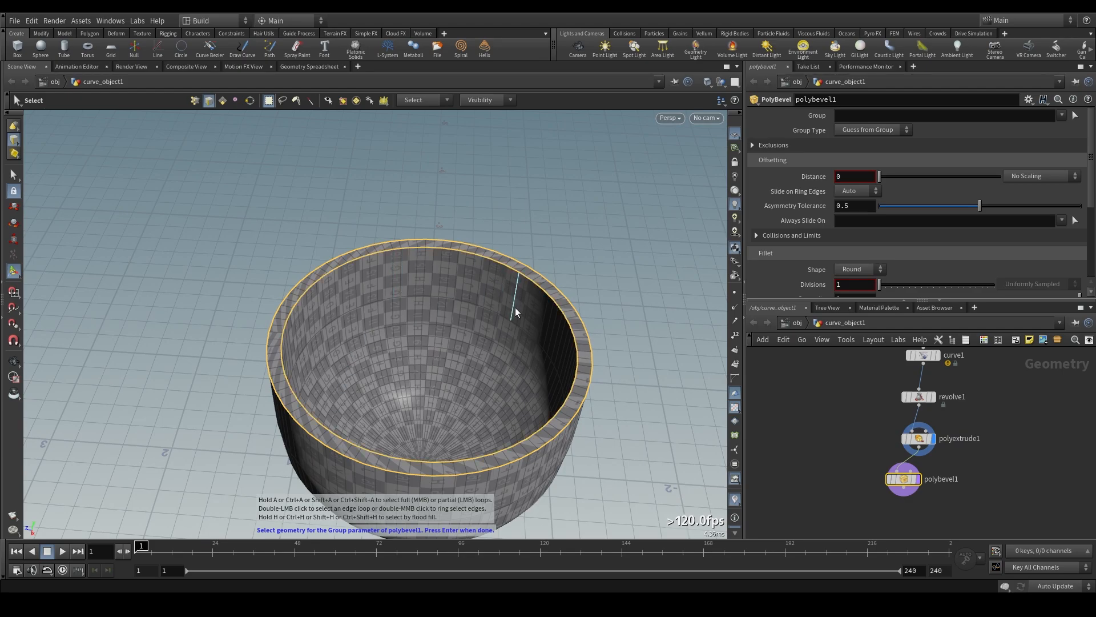
key(Return)
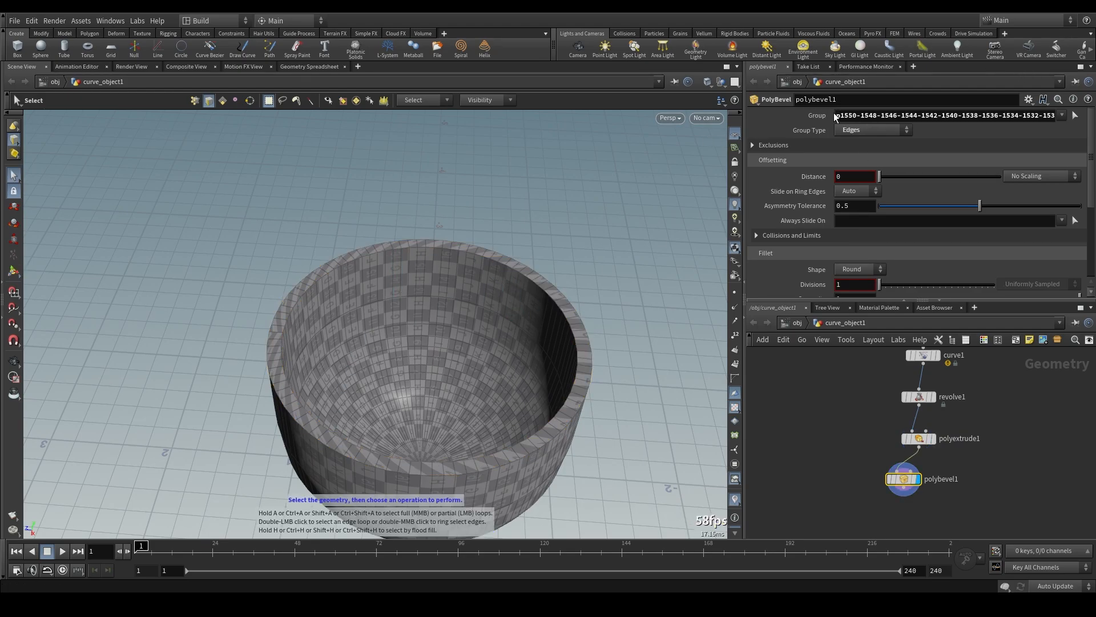
Step: Set the polybevel1 node's divisions to 9 and its distance to 0.014
key(Escape)
drag(679, 275, 439, 317)
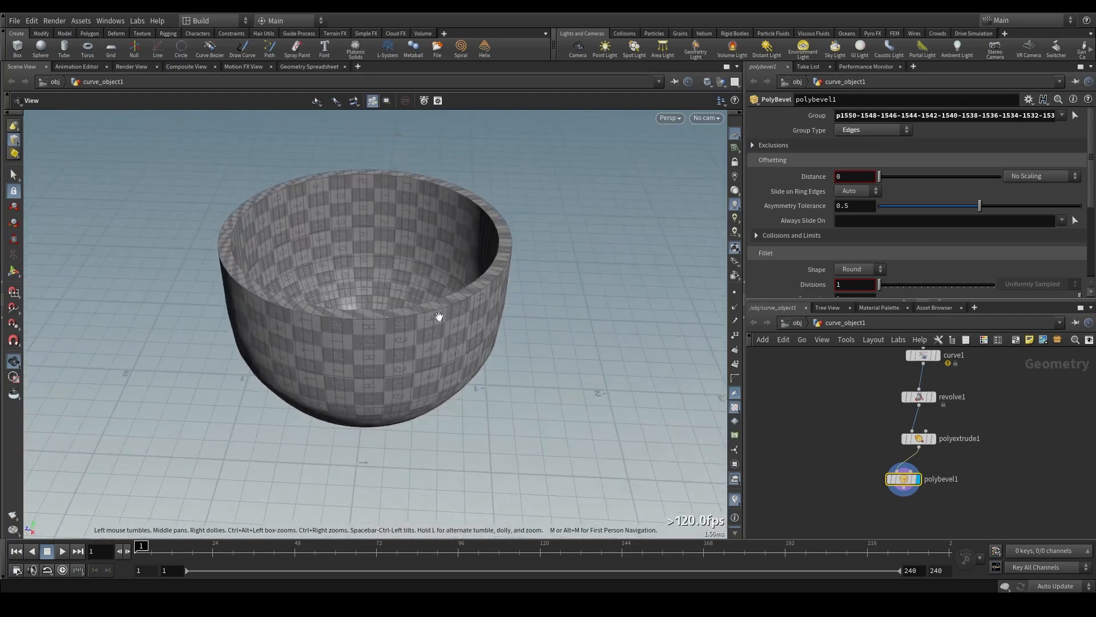
middle_drag(312, 285, 387, 358)
scroll(387, 360, up, 5)
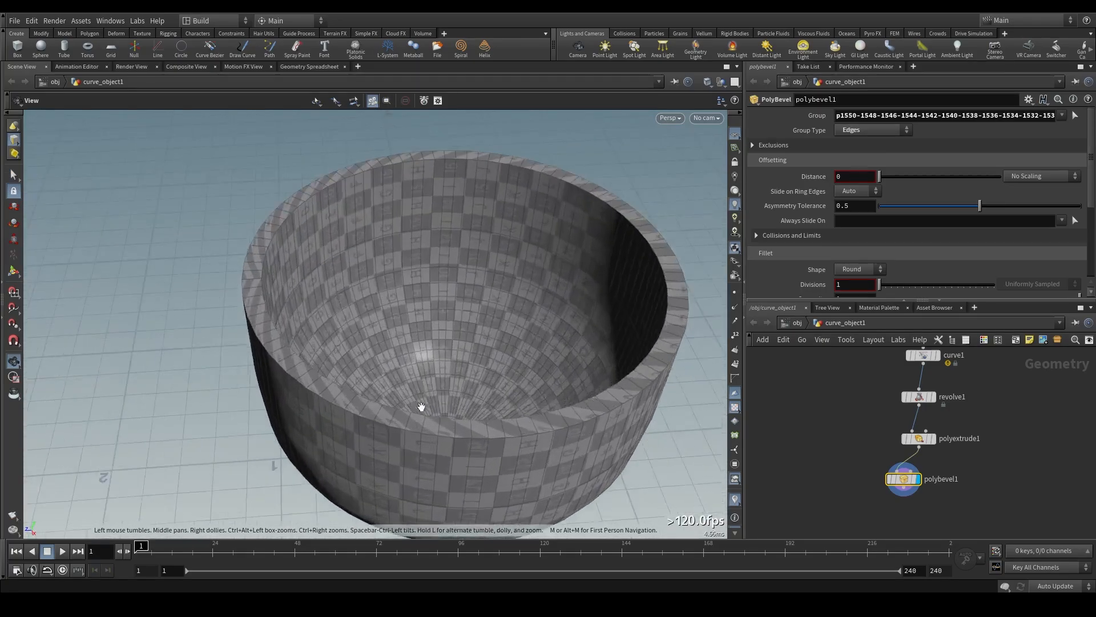
scroll(587, 377, up, 1)
middle_drag(587, 377, 514, 371)
key(s)
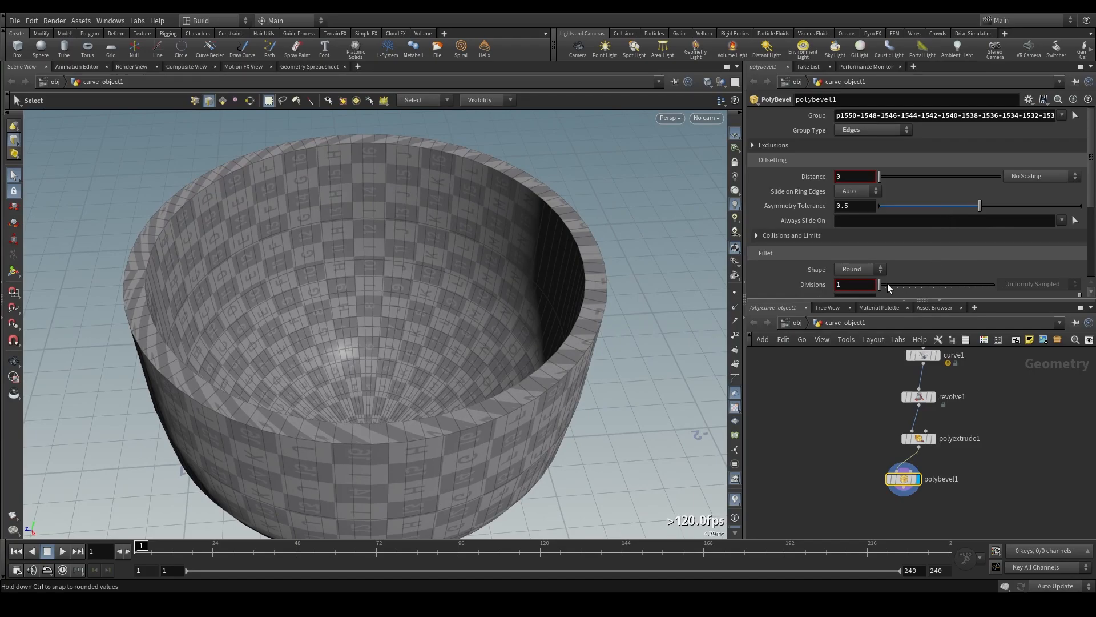
drag(881, 287, 928, 286)
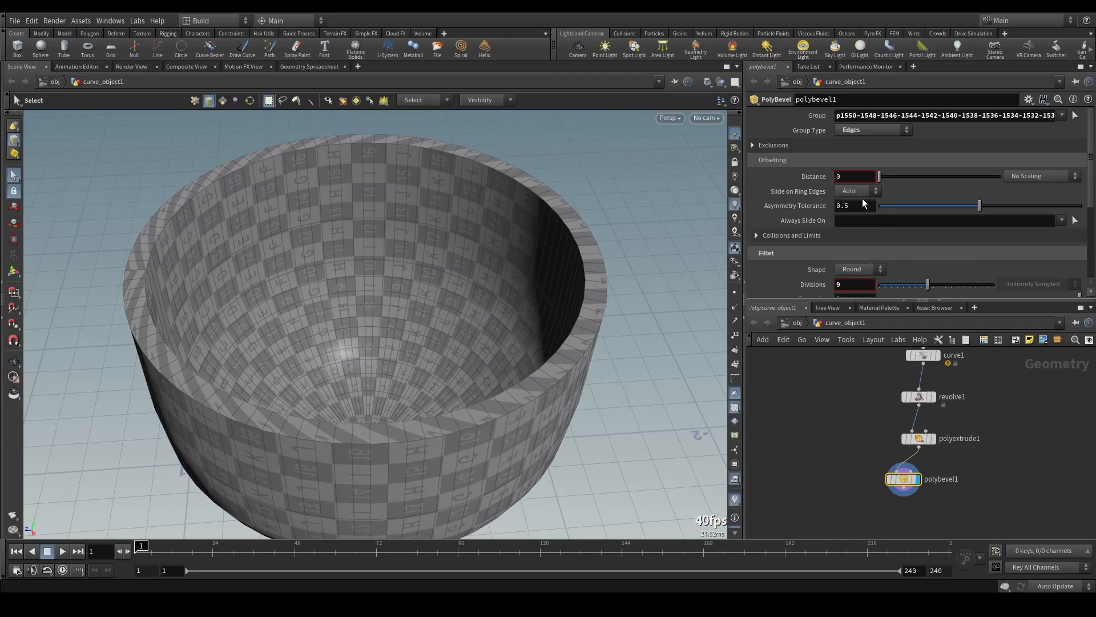
drag(879, 177, 881, 183)
Step: Examine the rounded rim edges up close and the bowl's overall shape from the side
key(Escape)
scroll(482, 392, up, 8)
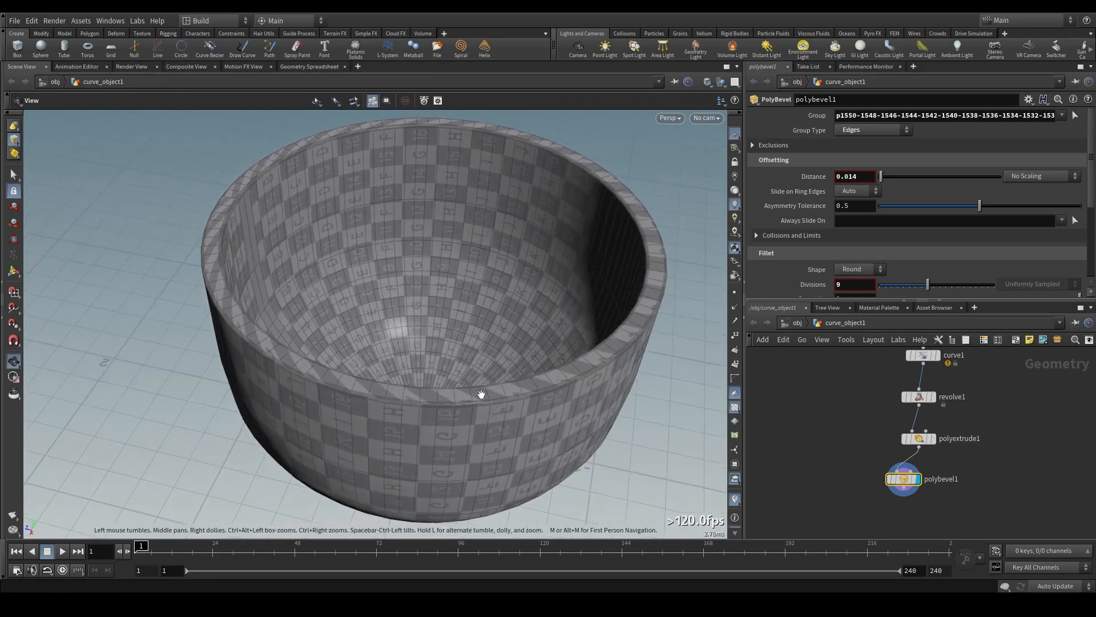
mouse_move(482, 396)
mouse_down()
mouse_move(418, 415)
mouse_move(558, 379)
mouse_move(485, 375)
mouse_up()
key(s)
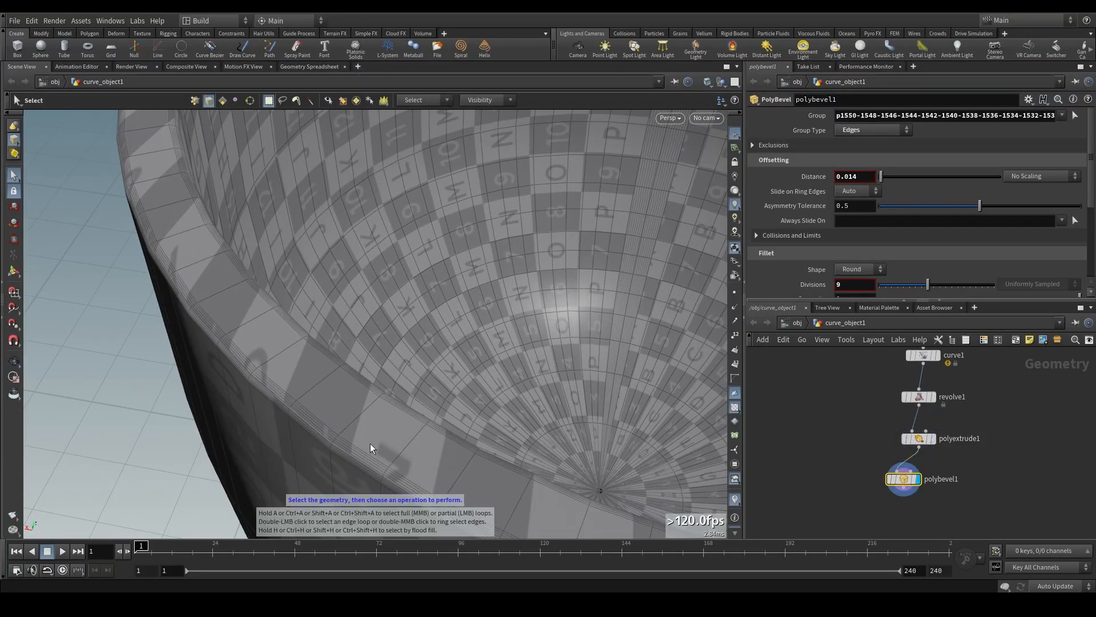
key(Escape)
scroll(451, 405, down, 5)
drag(469, 379, 543, 313)
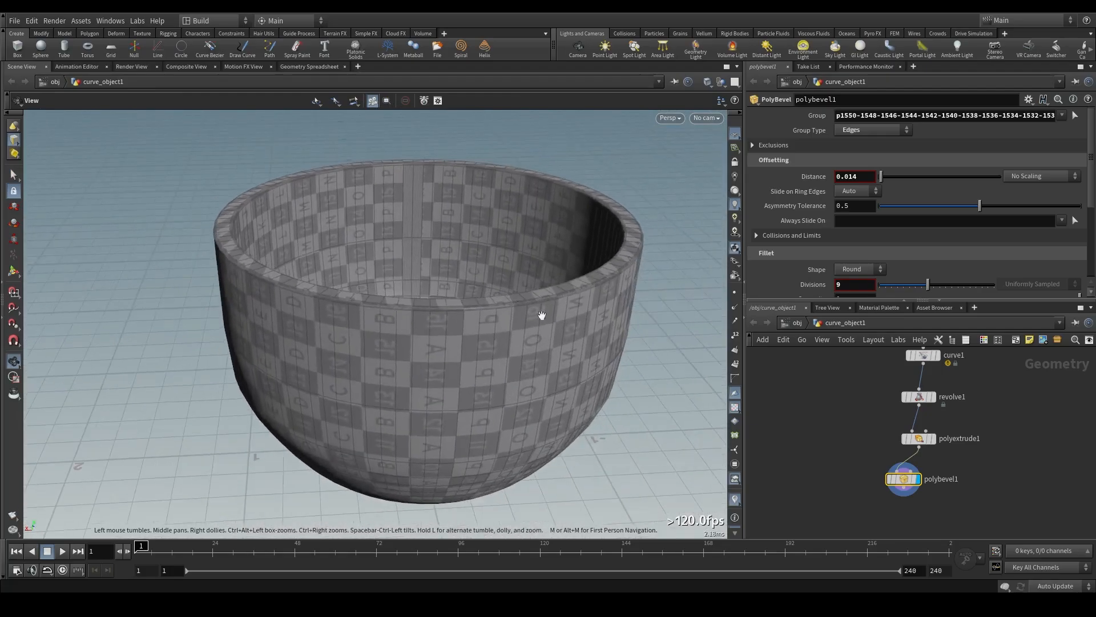
key(s)
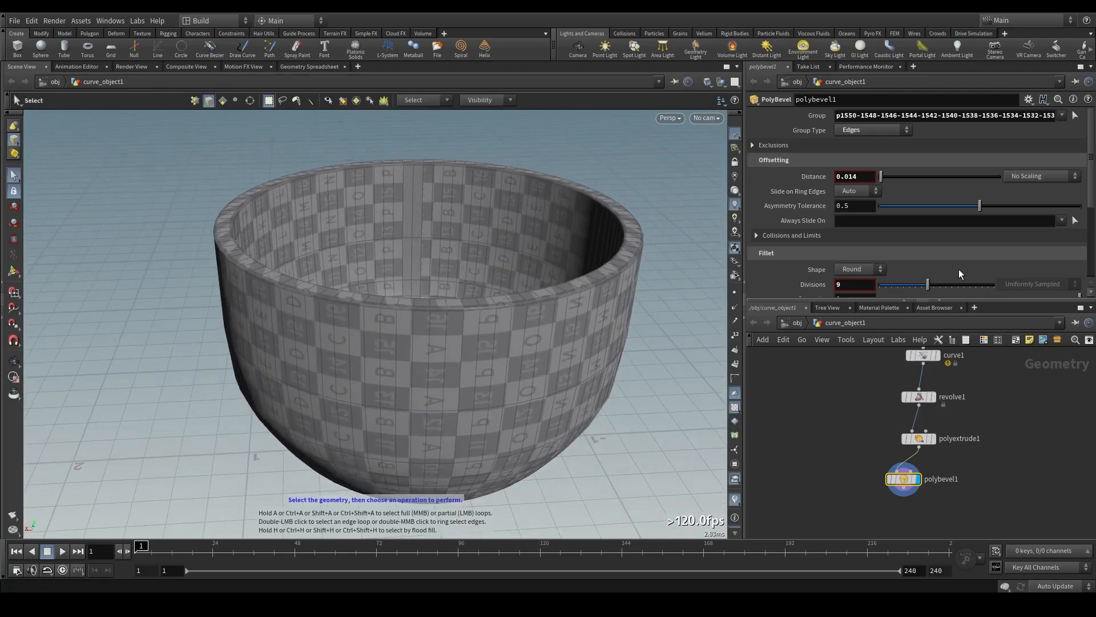
Step: Increase the polybevel1 node's distance to 0.020
drag(883, 171, 881, 175)
drag(551, 293, 917, 232)
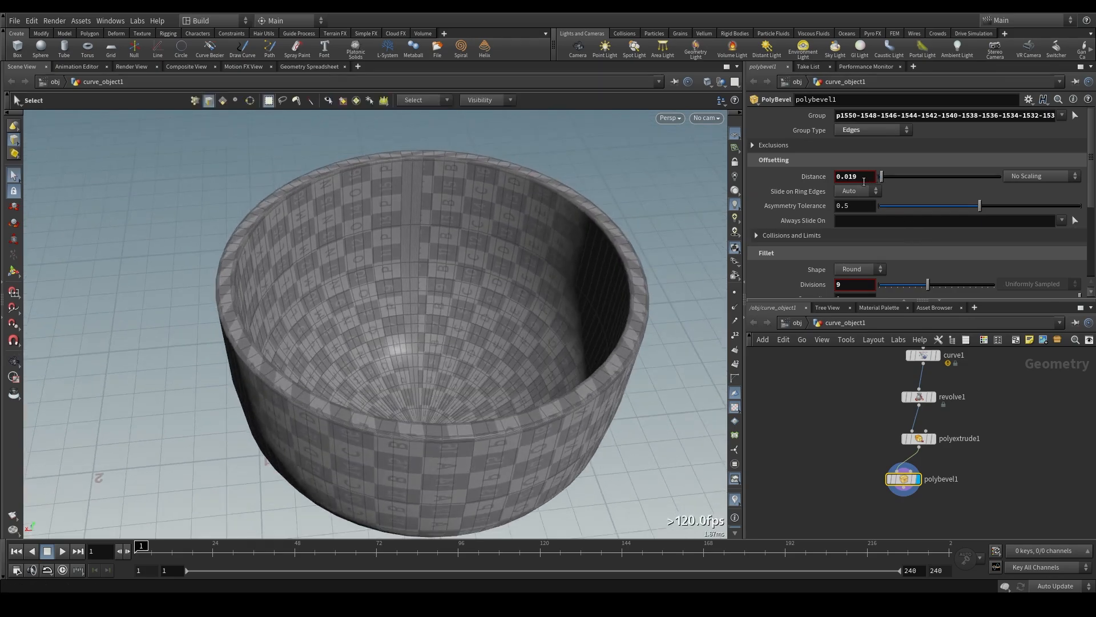
drag(858, 176, 849, 181)
text(2)
key(Return)
Step: Inspect the bevelled rim up close and set the polybevel1 node's divisions to 10
key(Escape)
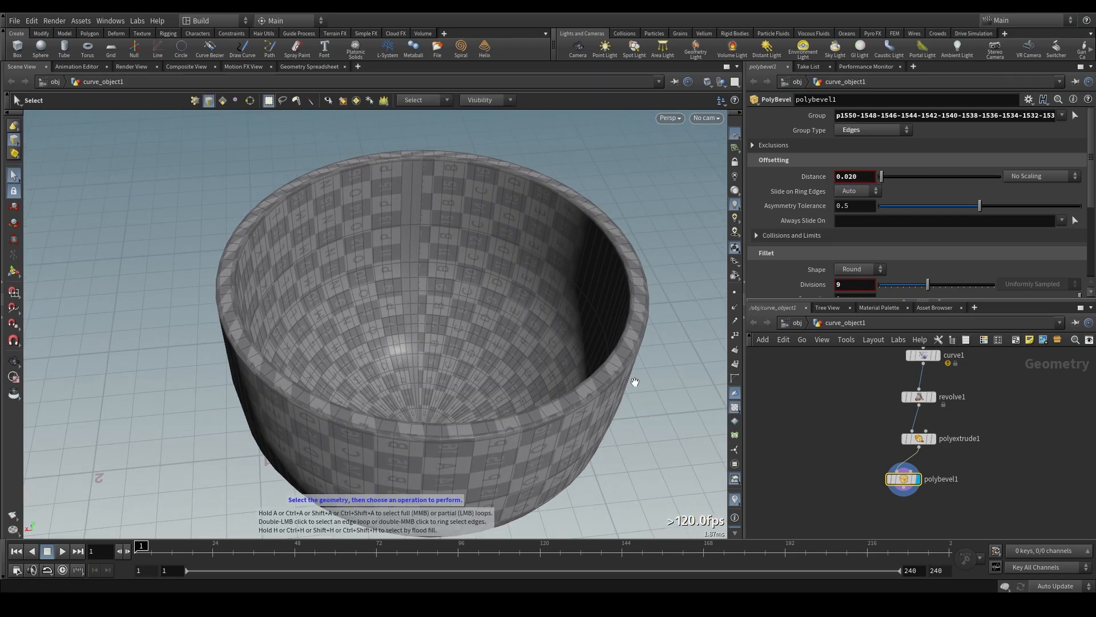
scroll(631, 384, up, 6)
alt+drag(538, 405, 591, 274)
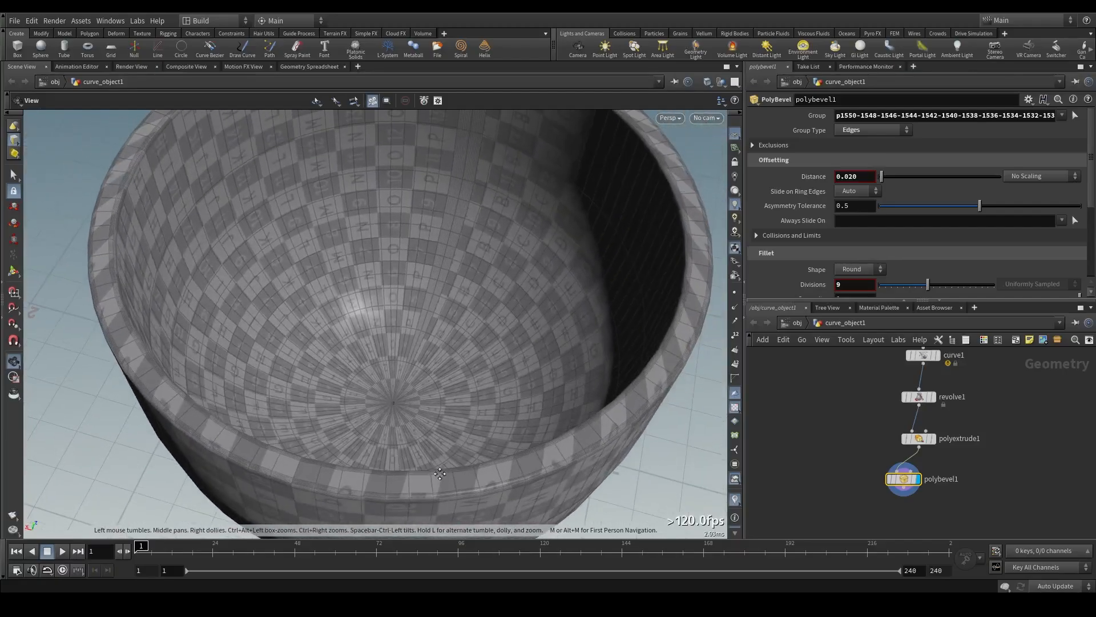
scroll(594, 264, down, 2)
mouse_move(929, 284)
mouse_down()
mouse_move(943, 283)
mouse_move(918, 296)
mouse_move(934, 296)
mouse_up()
Step: Examine the bevelled bowl from several angles along with its complete node chain
scroll(570, 311, down, 2)
alt+drag(590, 339, 537, 298)
key(s)
scroll(894, 502, down, 1)
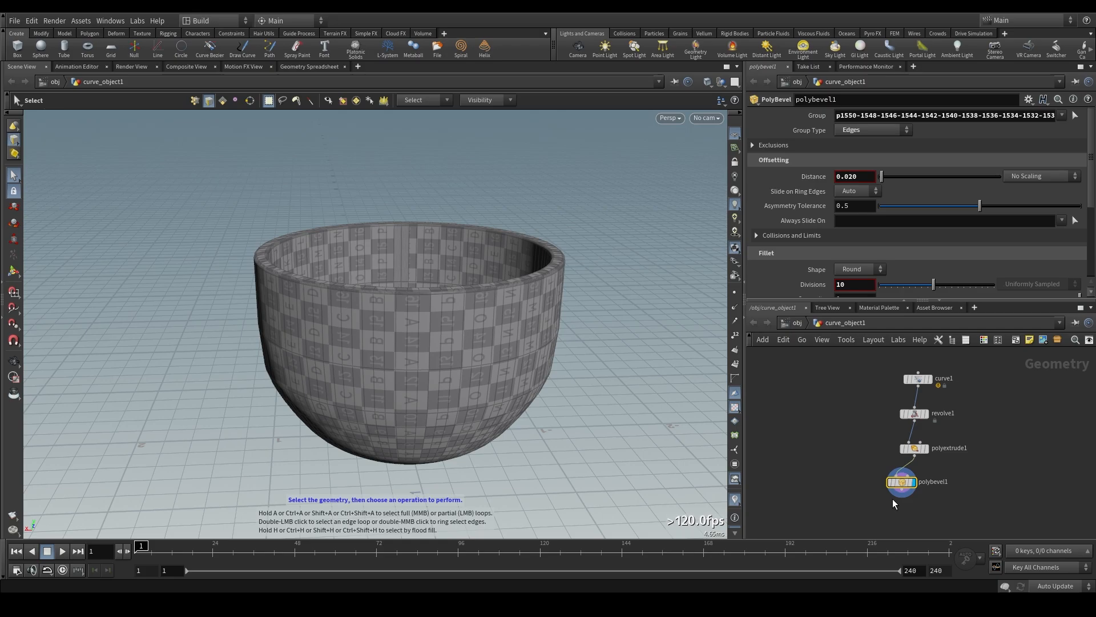
scroll(868, 475, down, 1)
middle_drag(849, 435, 859, 418)
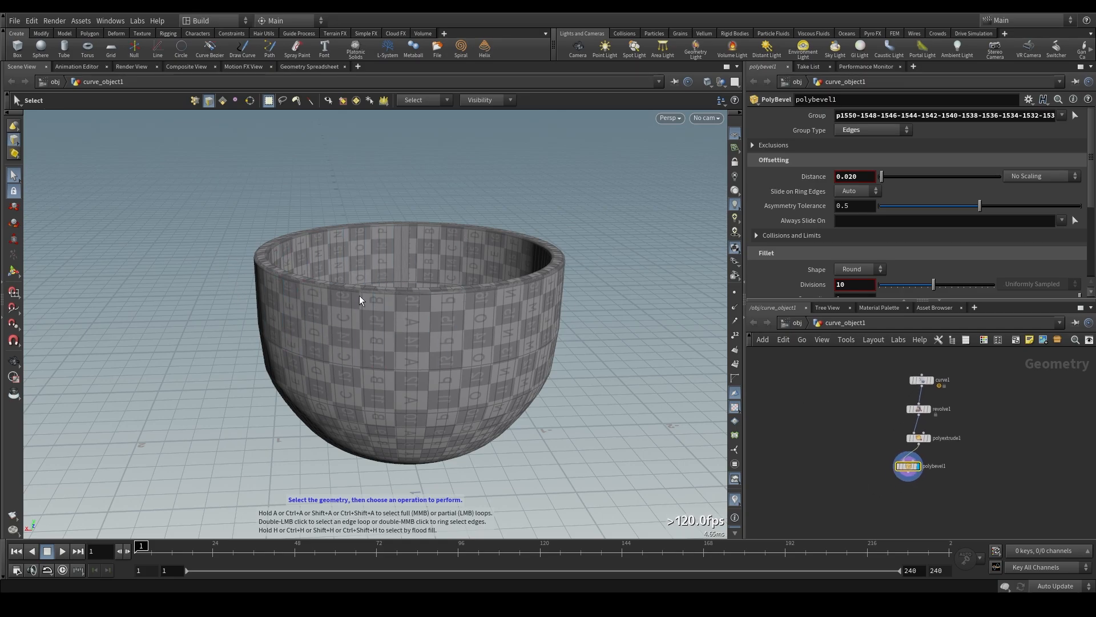
key(Escape)
drag(602, 287, 526, 262)
key(s)
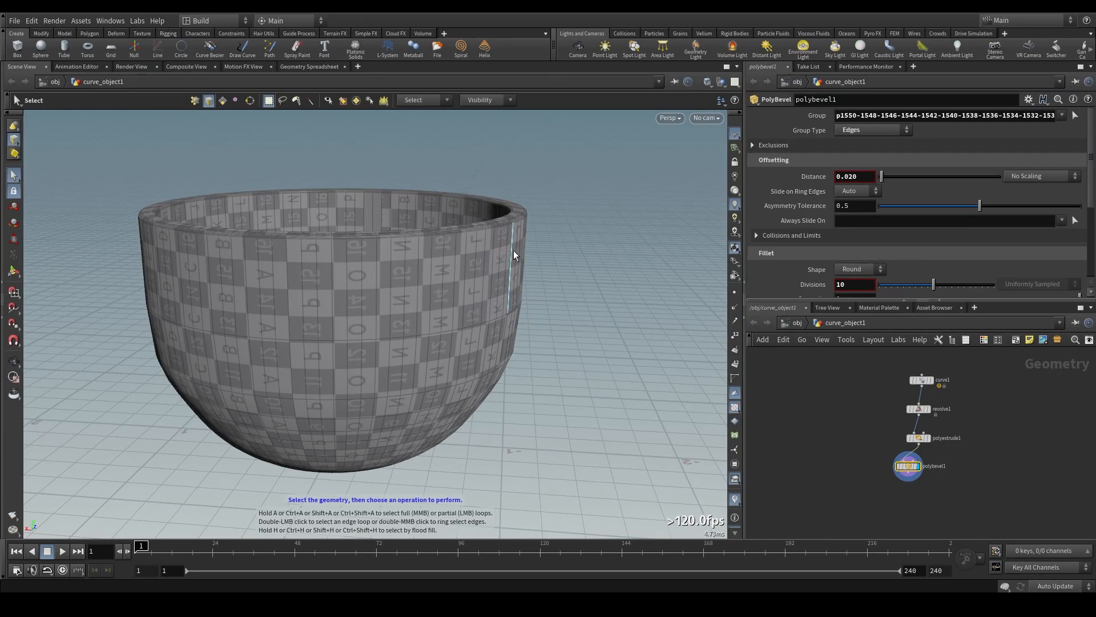
scroll(857, 425, down, 3)
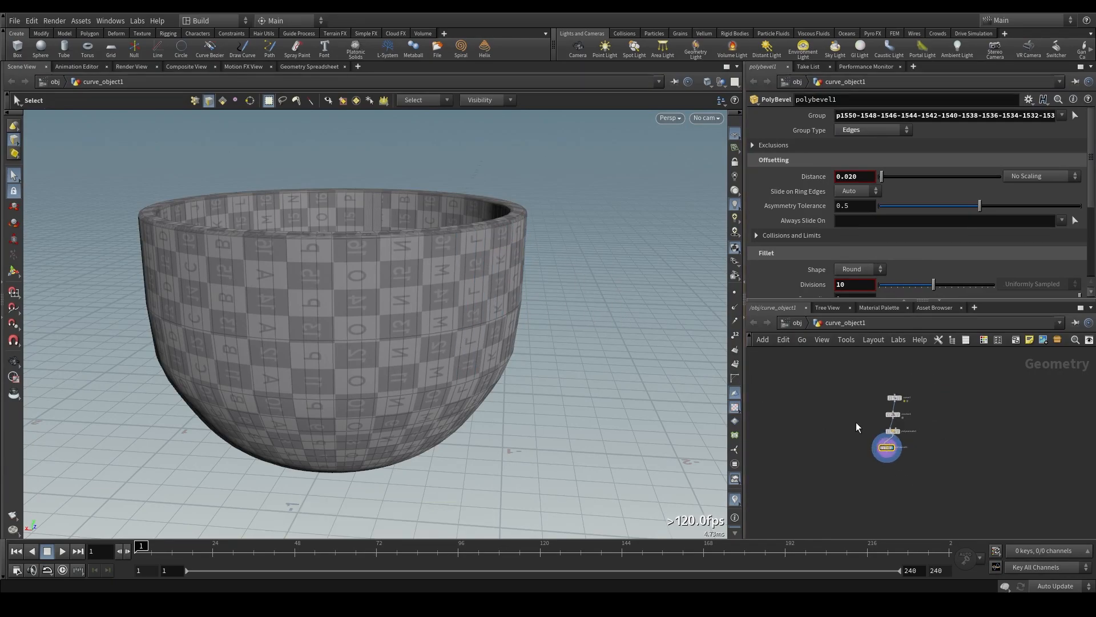
scroll(855, 424, up, 2)
middle_drag(856, 422, 899, 403)
click(844, 413)
key(Tab)
key(Escape)
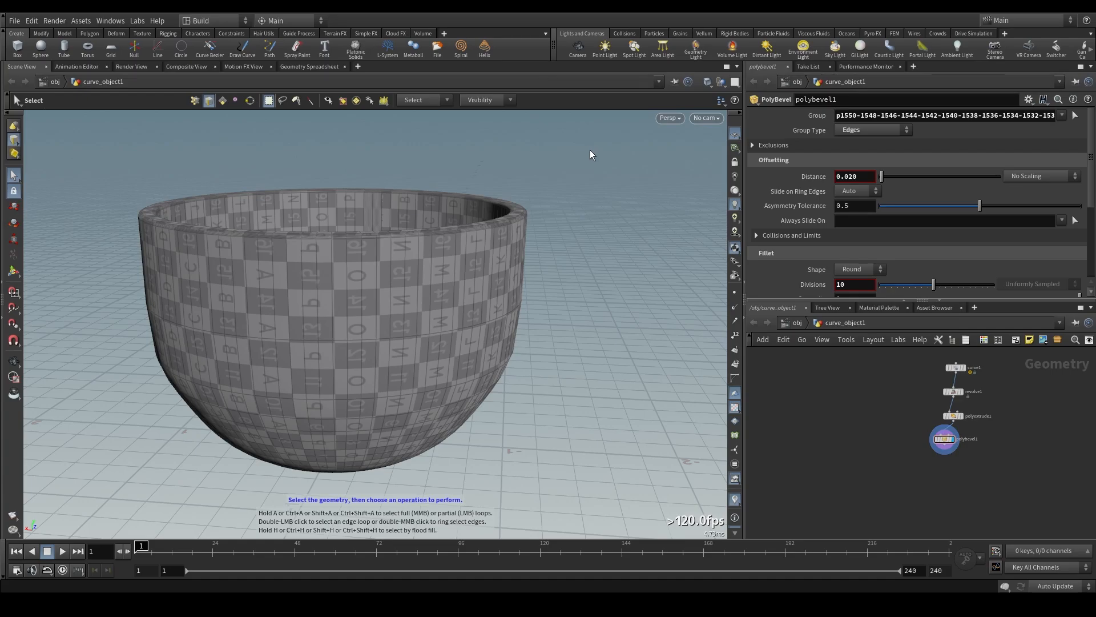
Step: Show the four-view layout, switch the lower perspective view to the Right viewport and maximize that view
key(space+b)
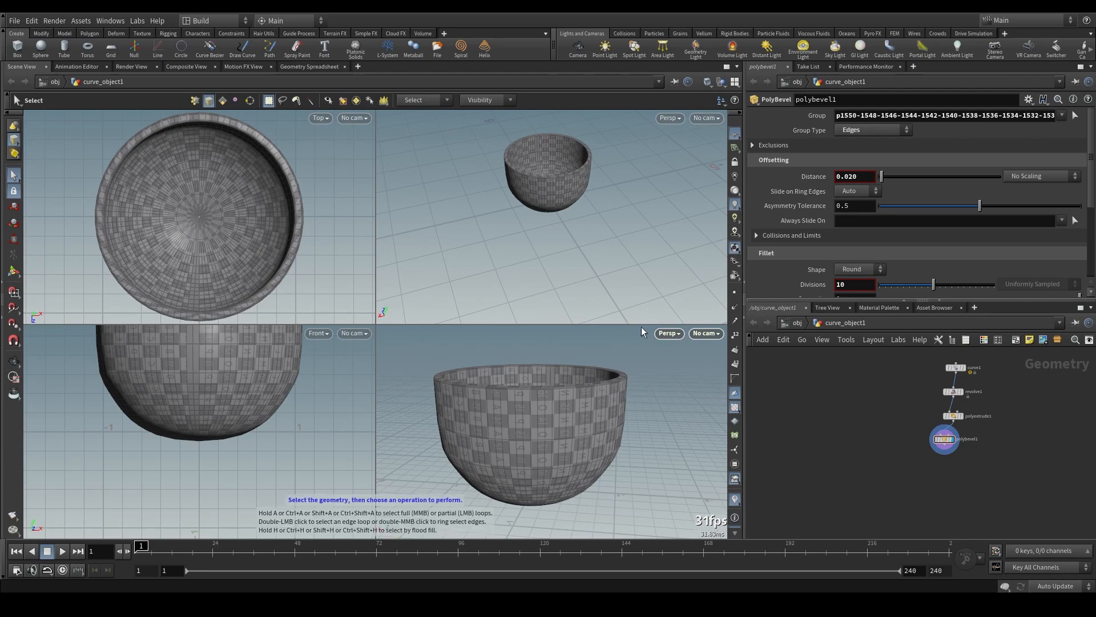
click(670, 334)
click(679, 364)
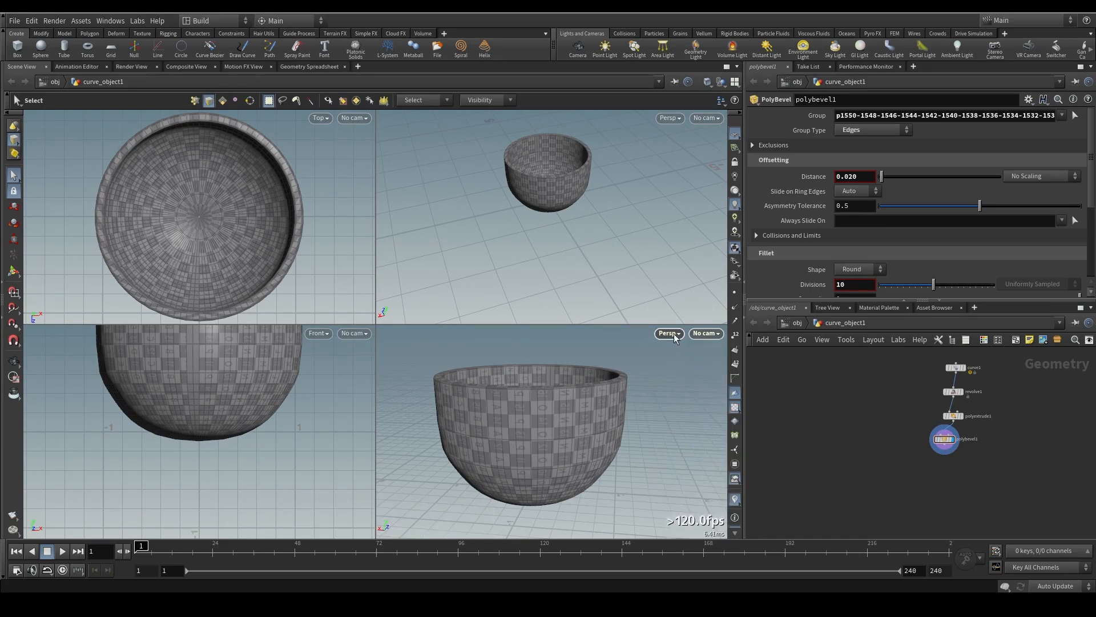
click(674, 334)
mouse_move(679, 360)
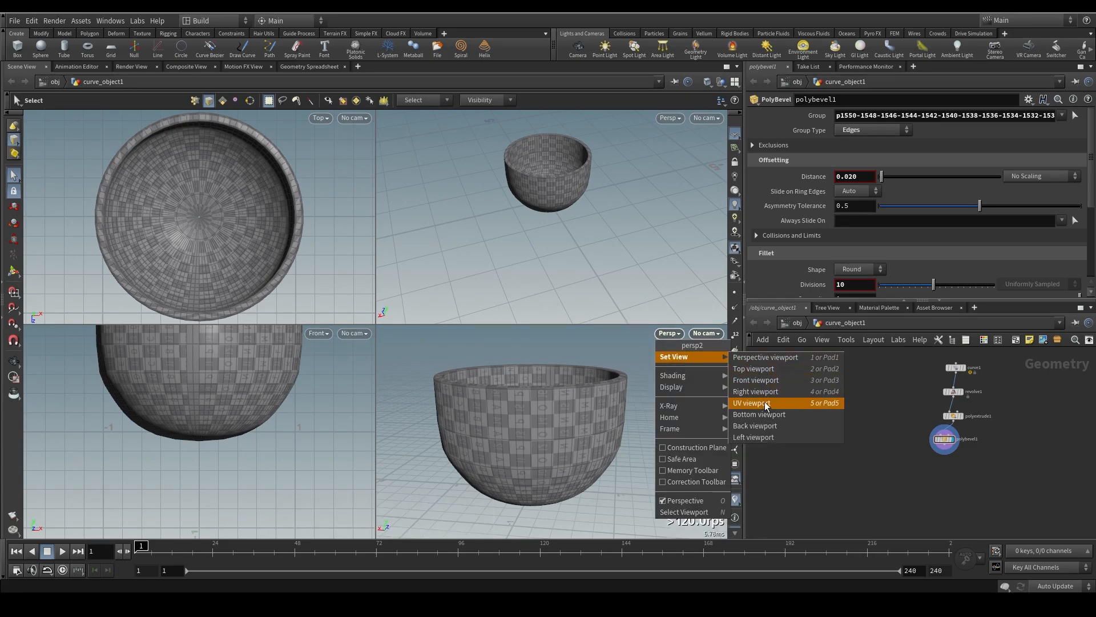
click(761, 391)
key(space+b)
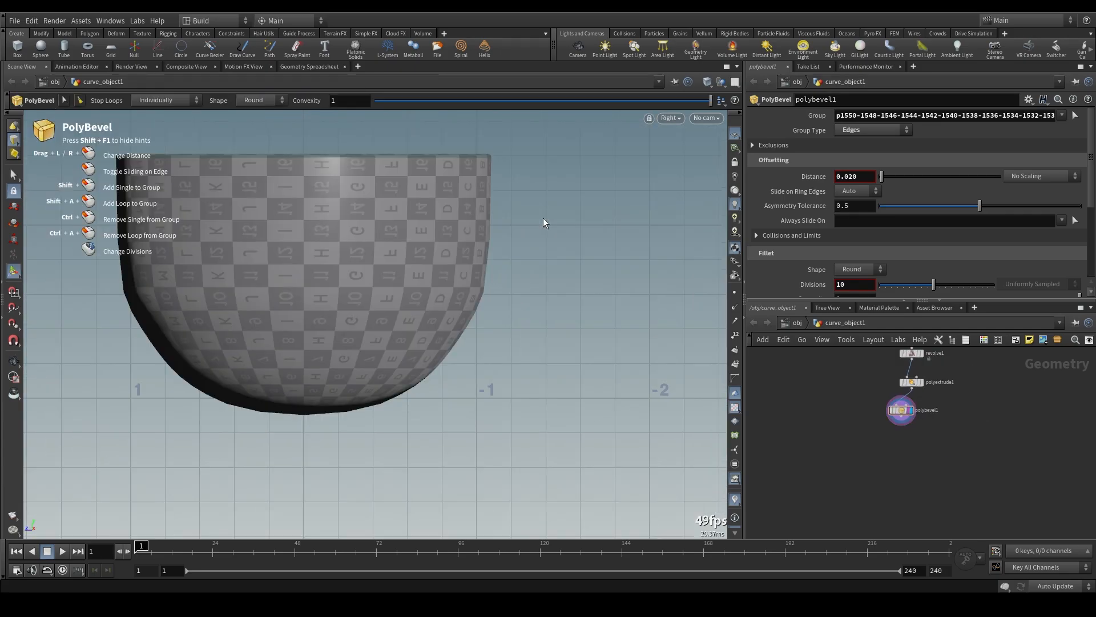
Step: Set the Right viewport's shading to Wireframe and inspect the bowl's wall profile near the rim
alt+scroll(543, 217, down, 2)
alt+middle_drag(543, 217, 522, 237)
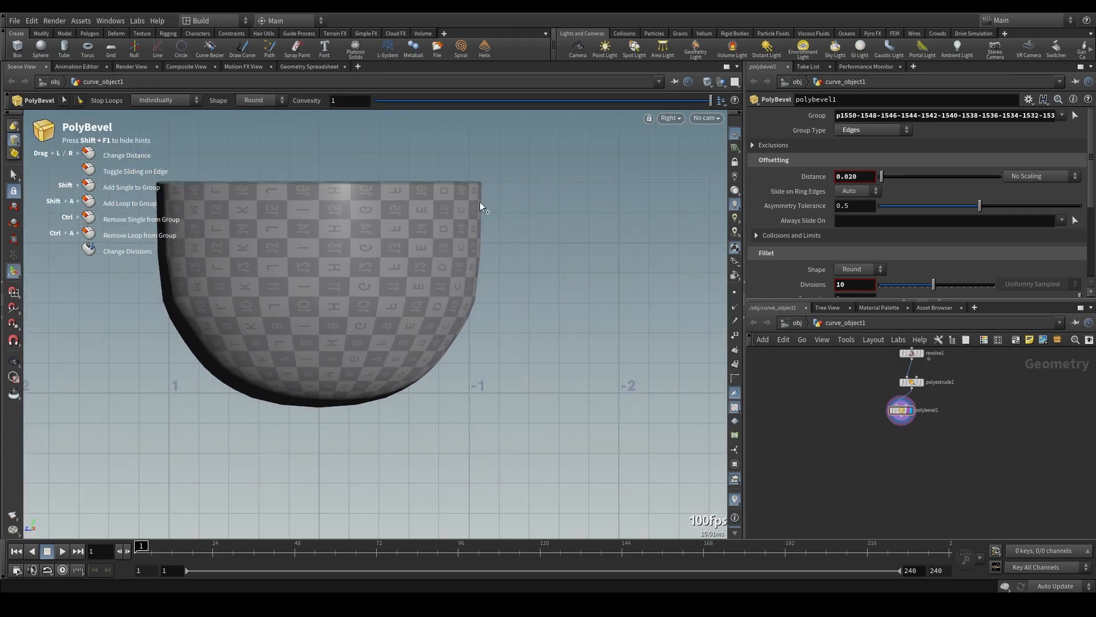
key(space)
scroll(543, 261, up, 4)
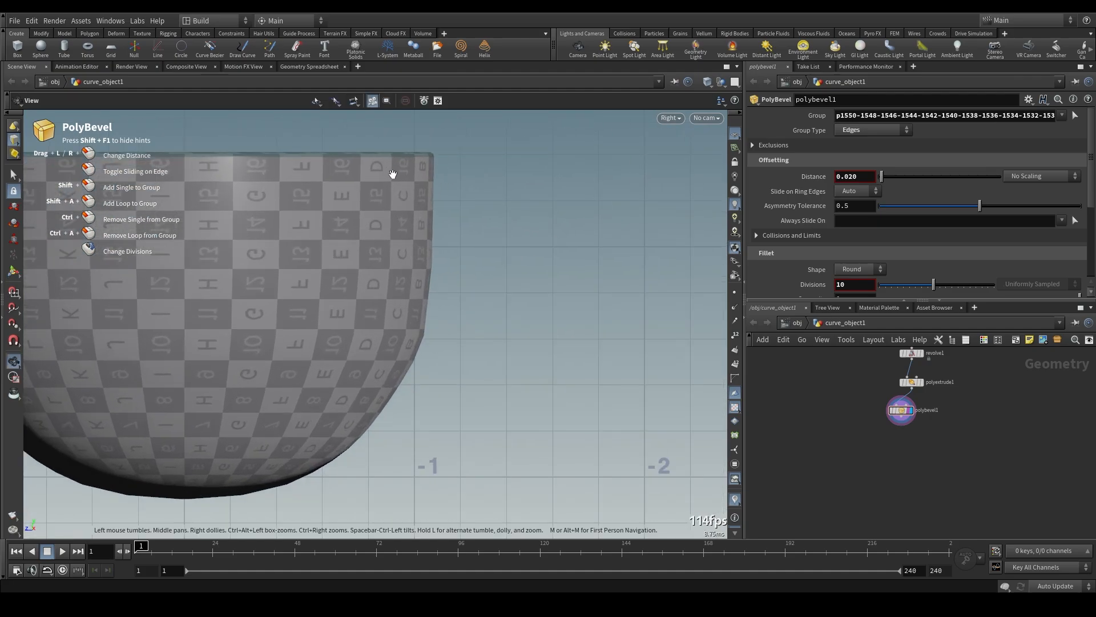
middle_drag(392, 171, 399, 245)
click(710, 86)
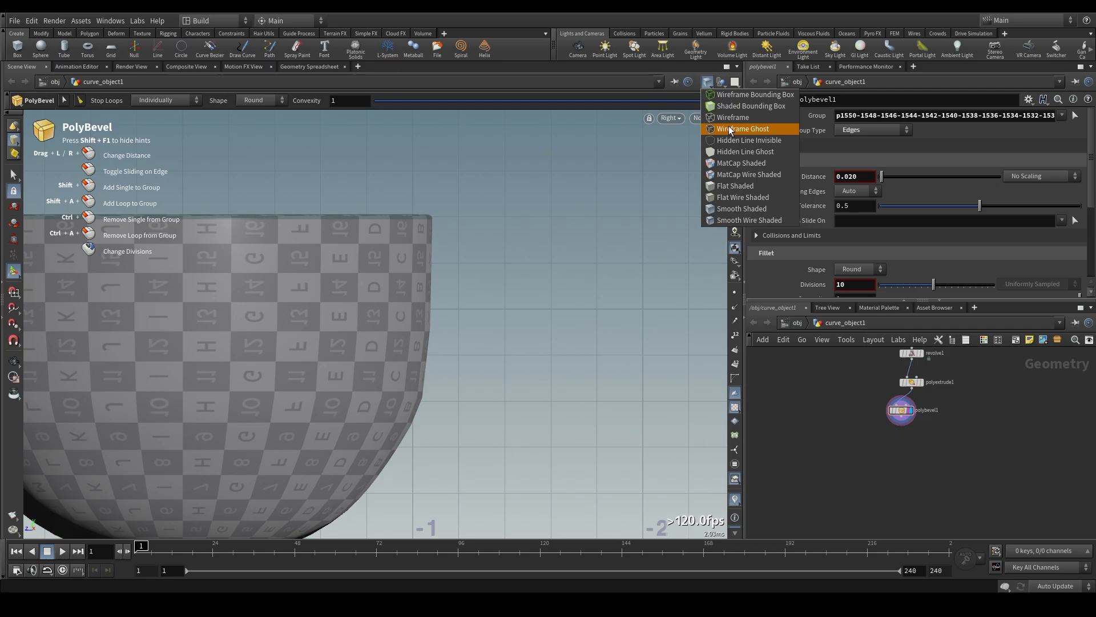
click(726, 120)
click(709, 82)
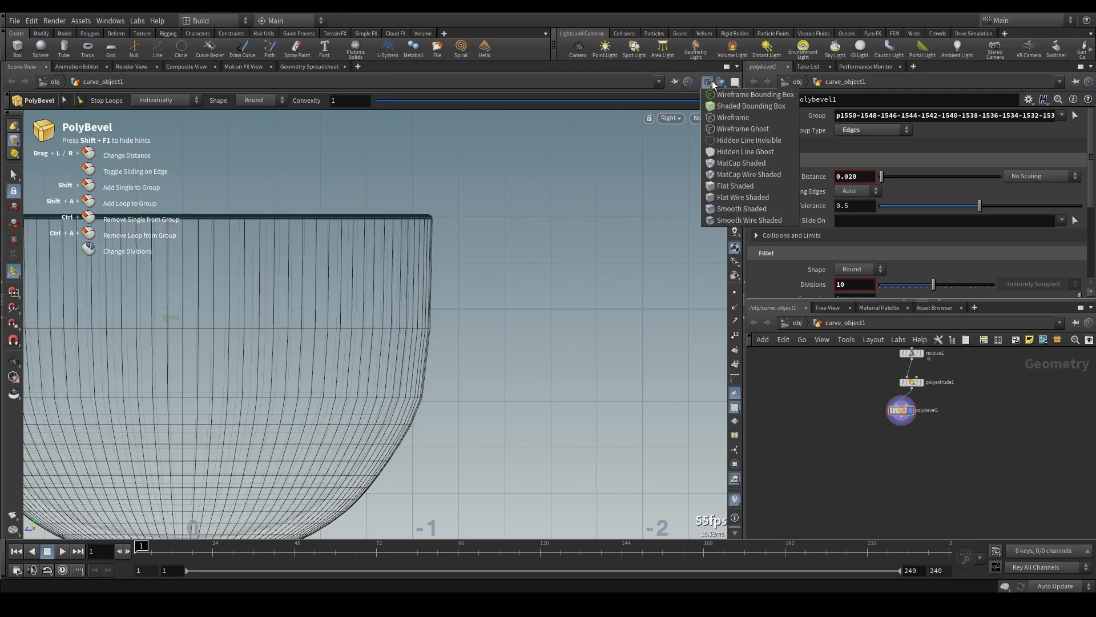
click(731, 122)
key(Escape)
mouse_move(415, 328)
mouse_down()
mouse_move(481, 309)
mouse_move(481, 246)
mouse_up()
alt+middle_drag(481, 247, 463, 242)
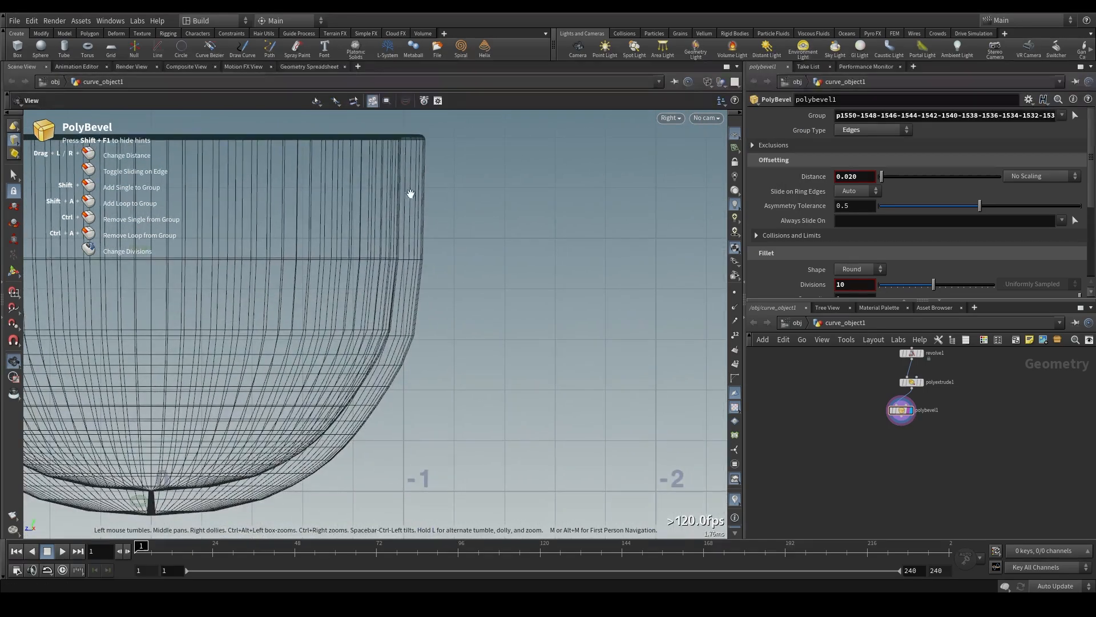
Step: Draw a four-point looping Bezier curve for the cup's handle, starting near the rim and ending farther down the bowl wall
click(209, 50)
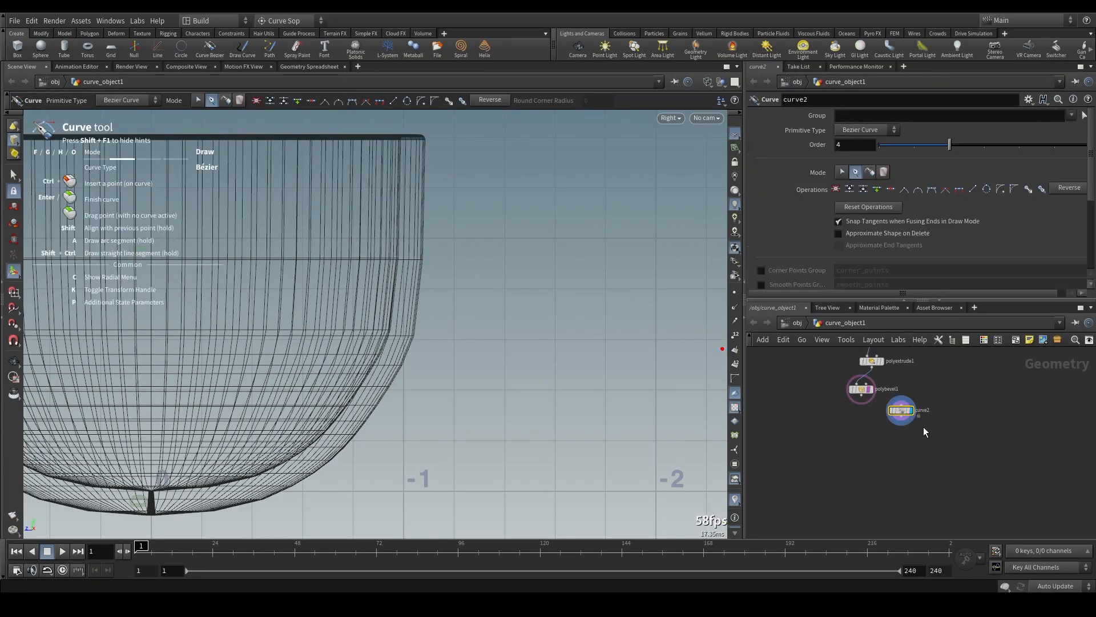
click(401, 178)
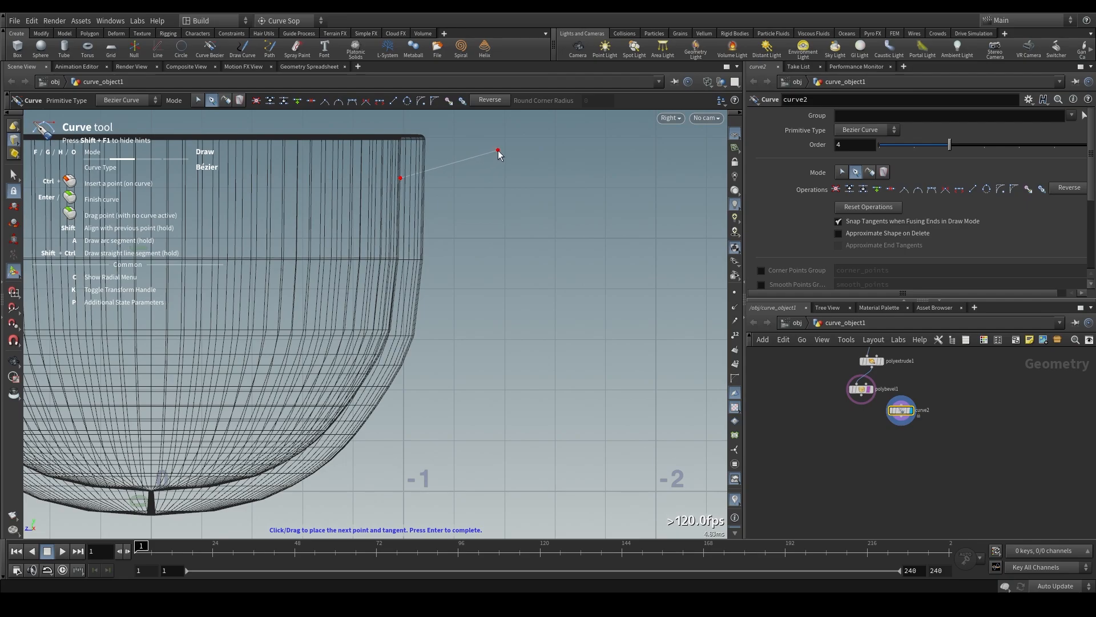
click(499, 150)
key(ctrl+z)
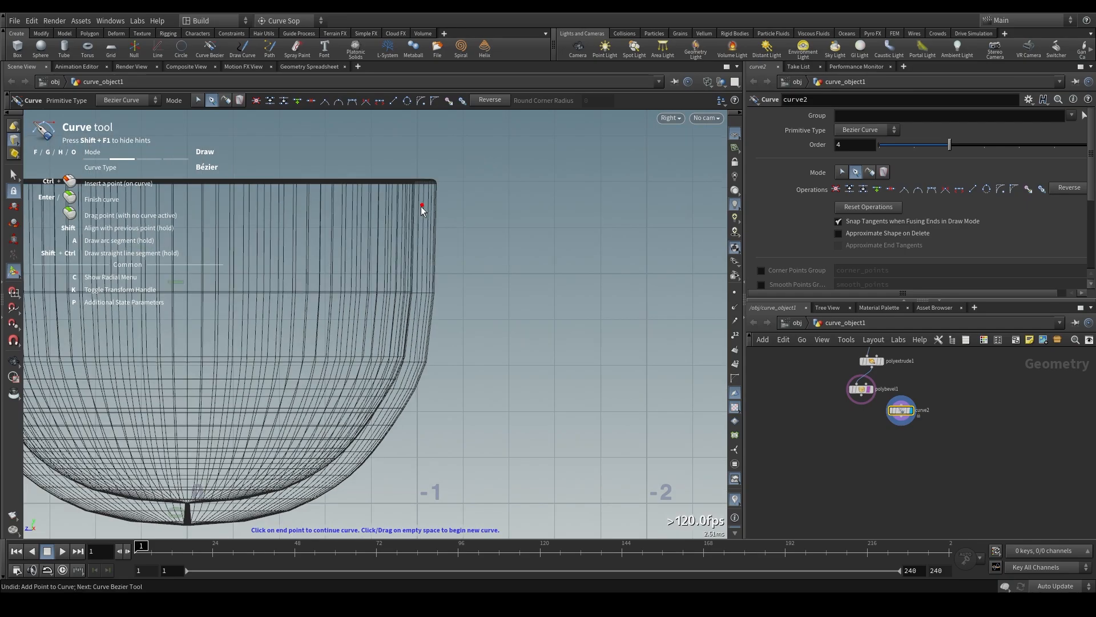
click(418, 215)
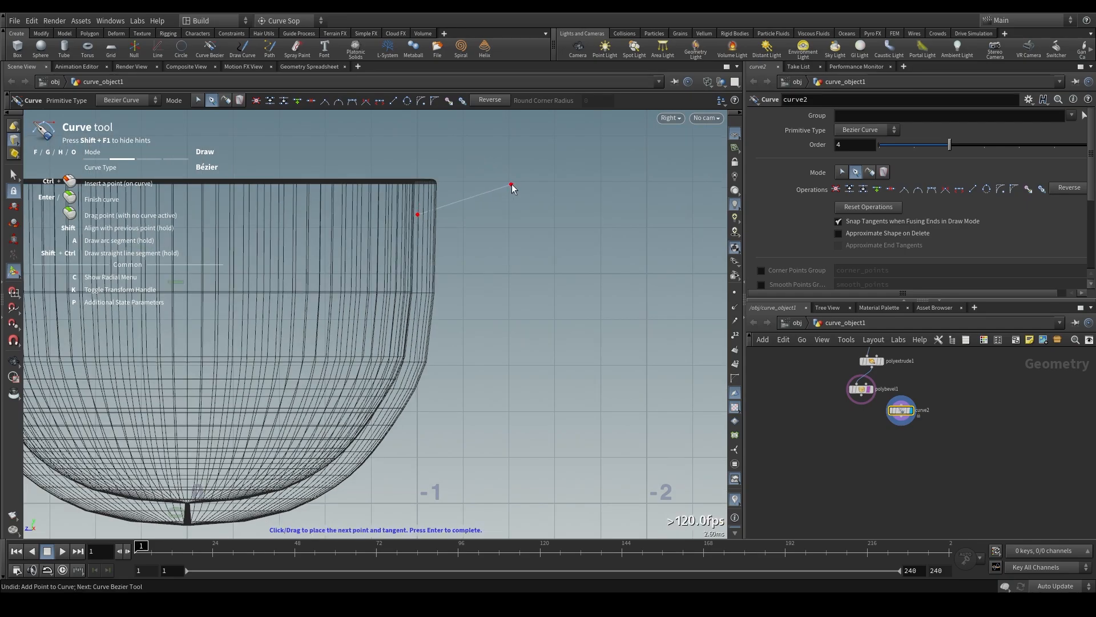
click(485, 196)
click(415, 292)
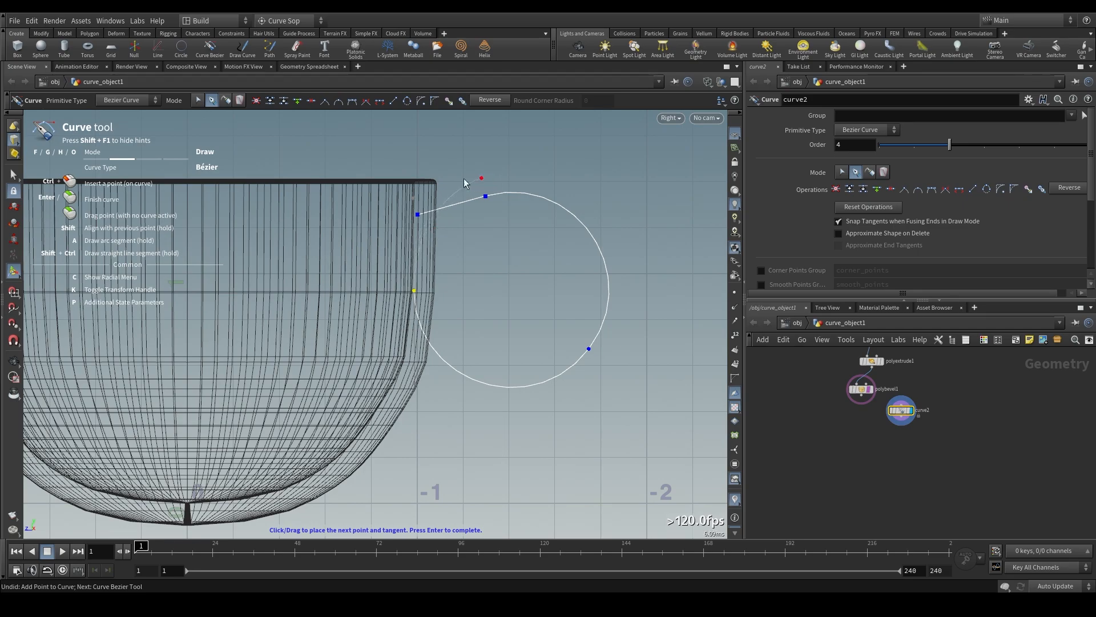
key(Return)
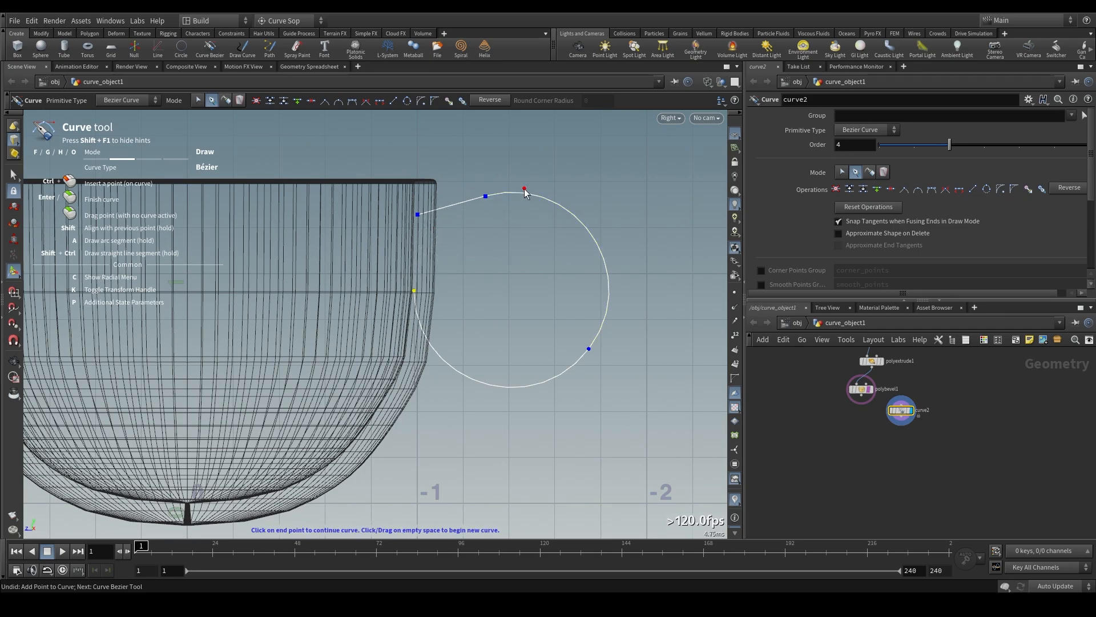
key(Return)
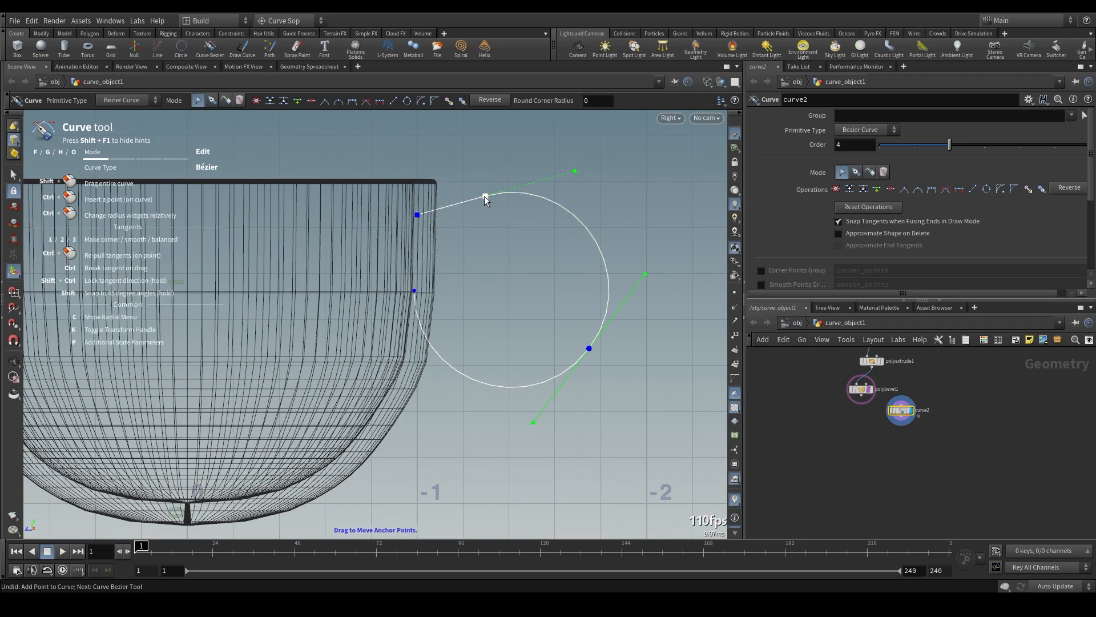
Step: Lower the handle curve's upper outer anchor slightly and adjust its tangent to refine the loop's shape
drag(484, 197, 484, 201)
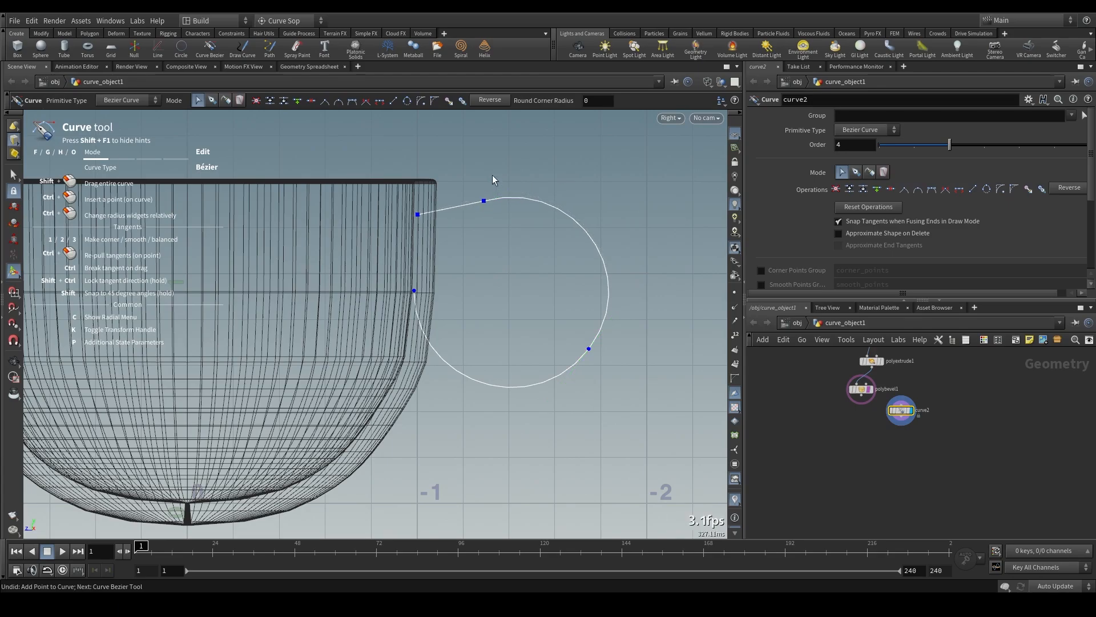
scroll(500, 173, down, 3)
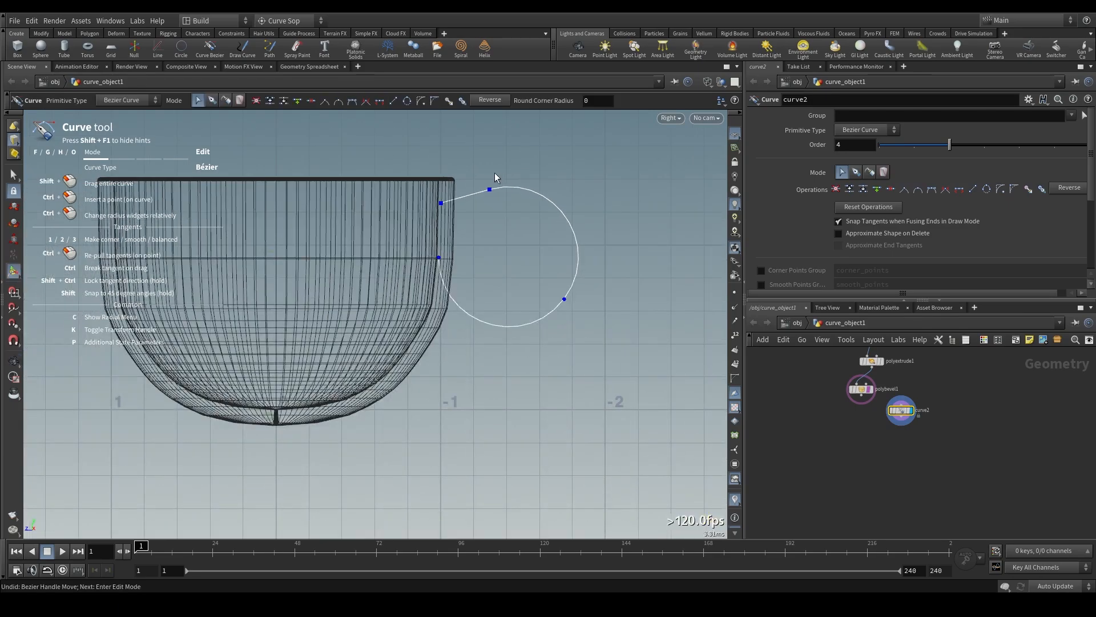
scroll(490, 166, up, 1)
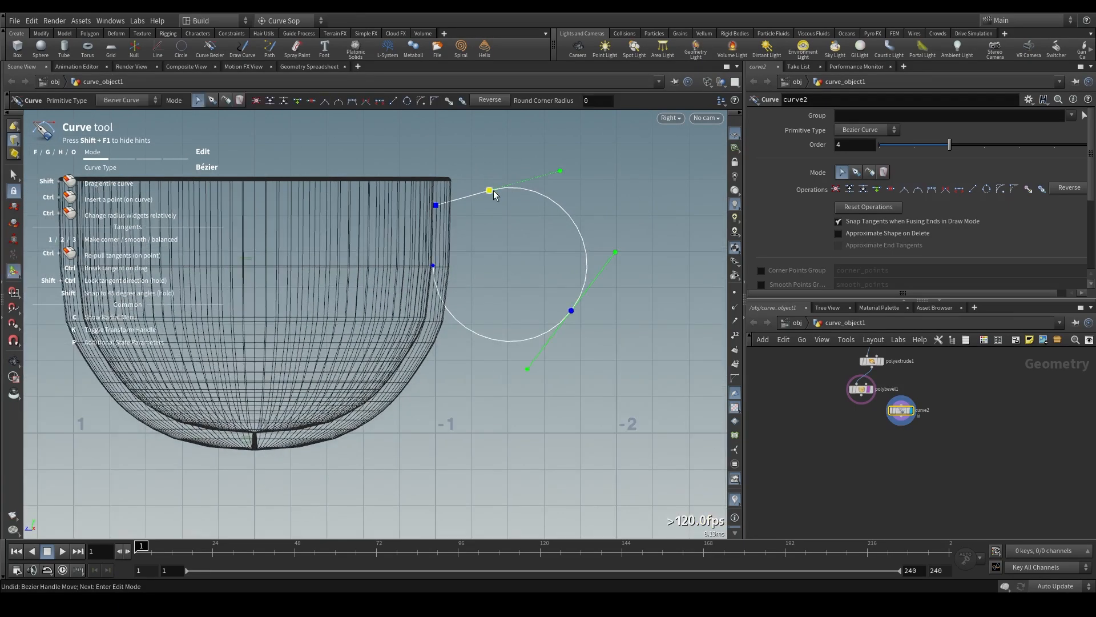
drag(562, 171, 562, 179)
scroll(490, 155, down, 4)
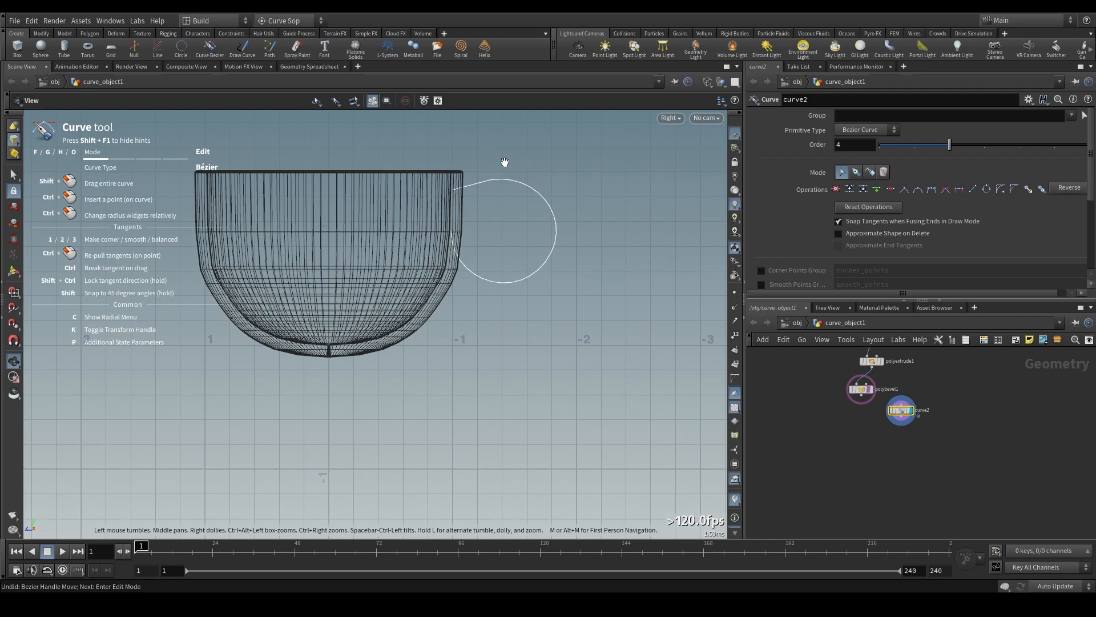
middle_drag(505, 162, 525, 206)
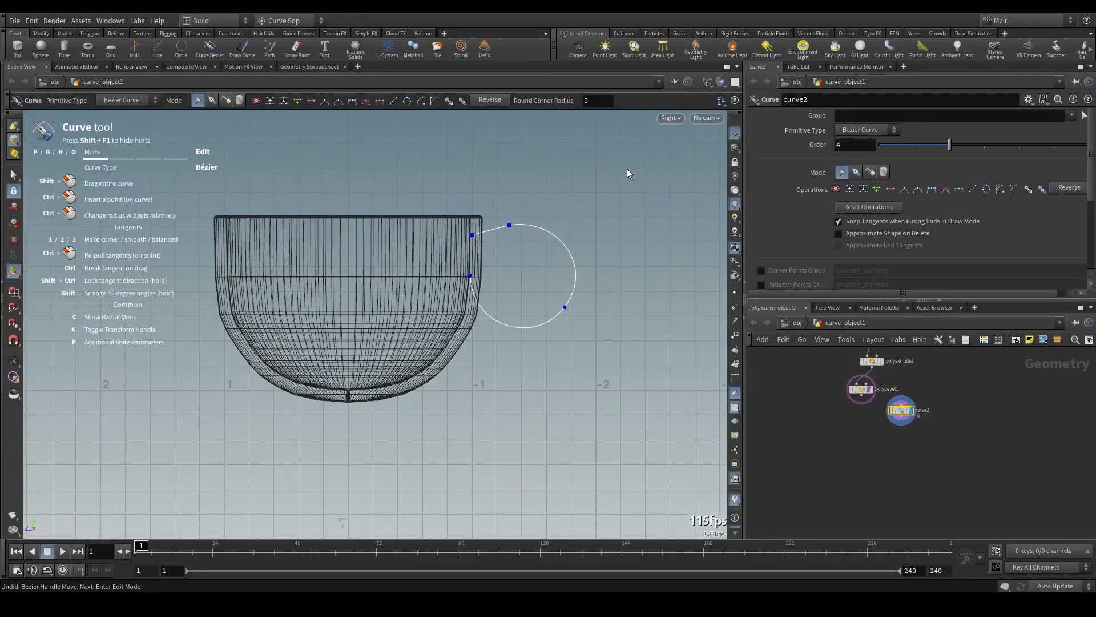
Step: Switch the viewport to Perspective and examine the handle curve's placement against the bowl
click(679, 119)
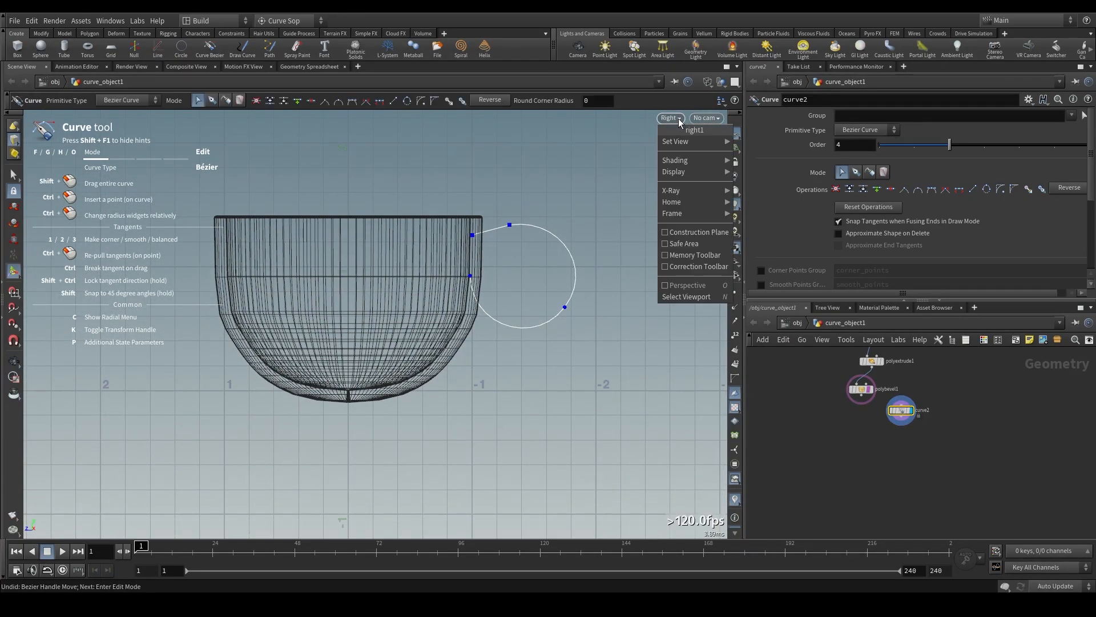
mouse_move(693, 142)
click(762, 139)
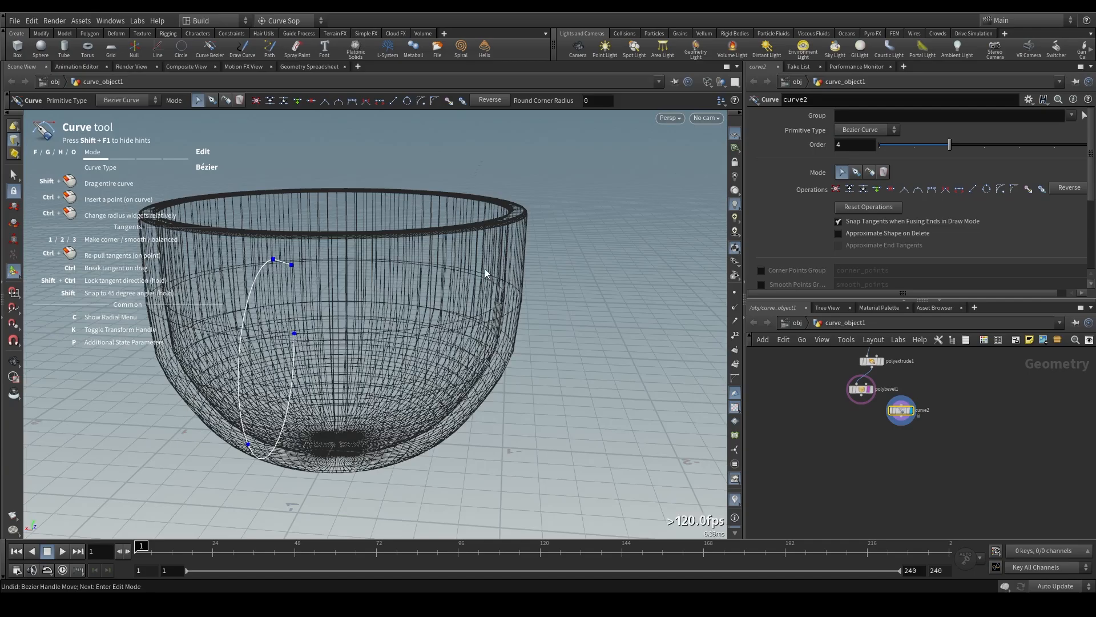
alt+drag(301, 289, 458, 269)
scroll(343, 267, down, 4)
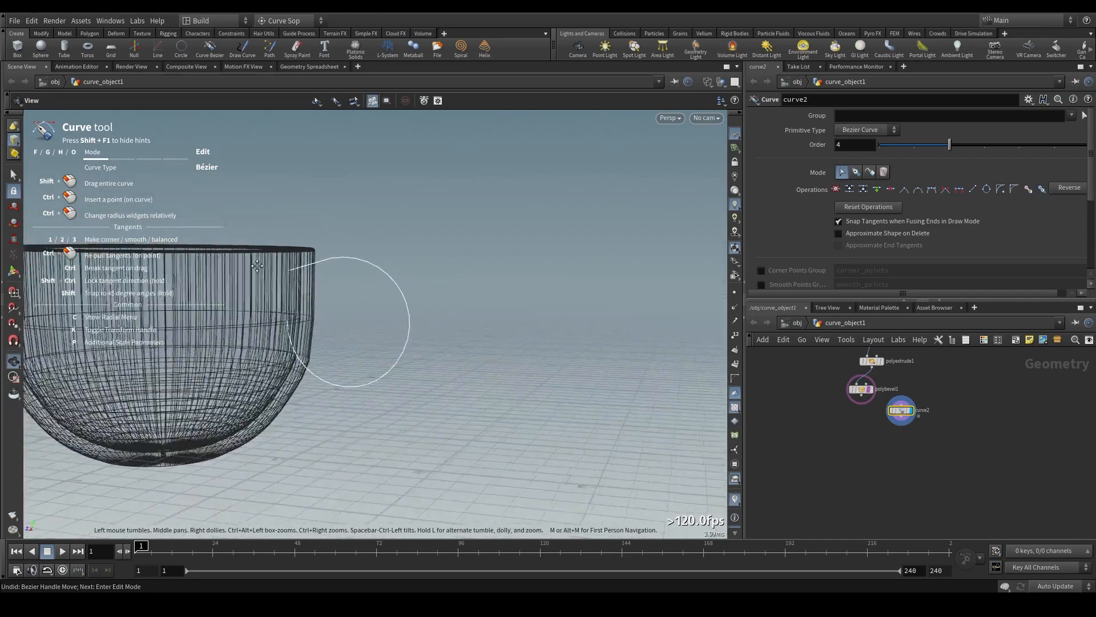
alt+middle_drag(257, 266, 433, 264)
alt+drag(433, 265, 444, 294)
alt+middle_drag(445, 294, 472, 324)
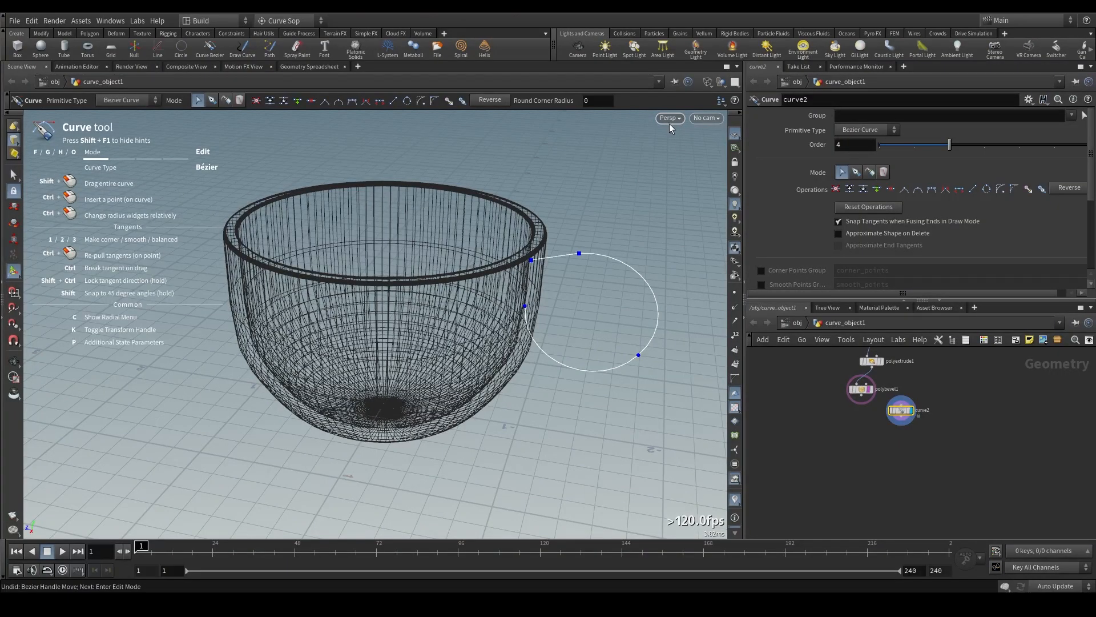
Step: Move the handle's curve2 node away from polybevel1 and rename it Cup_Holder
scroll(926, 418, up, 3)
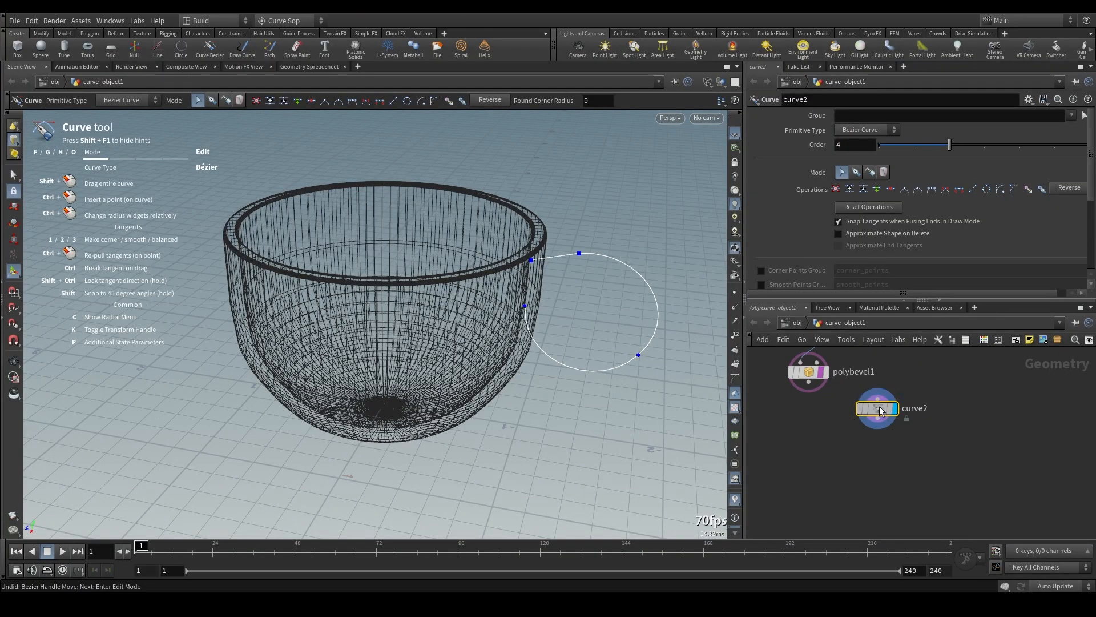
drag(879, 412, 959, 387)
middle_drag(952, 424, 896, 433)
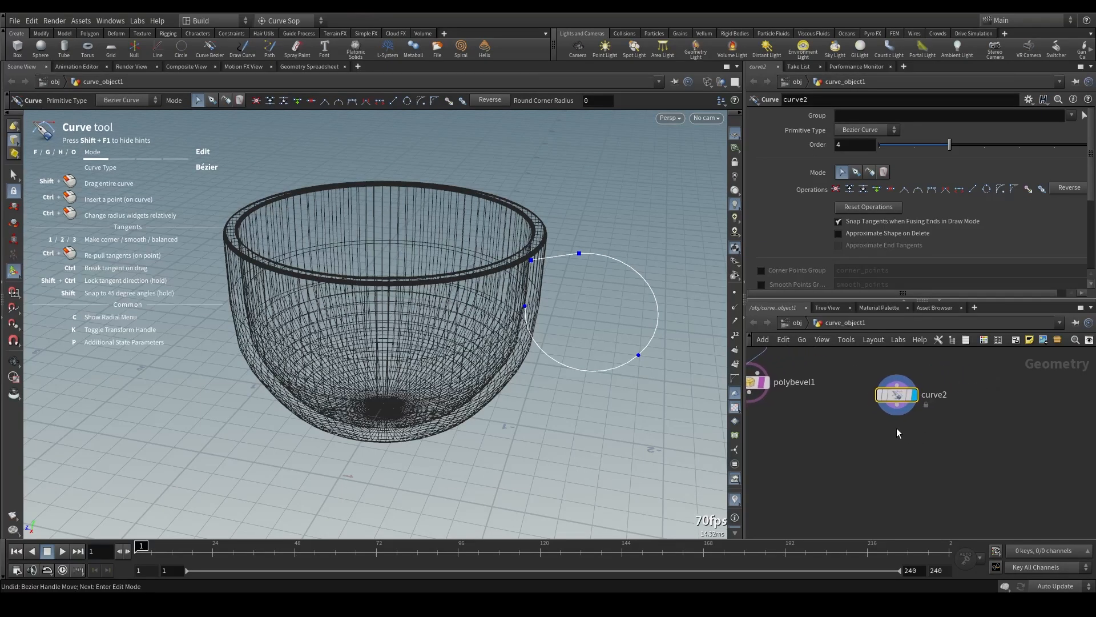
drag(898, 396, 914, 405)
double_click(948, 403)
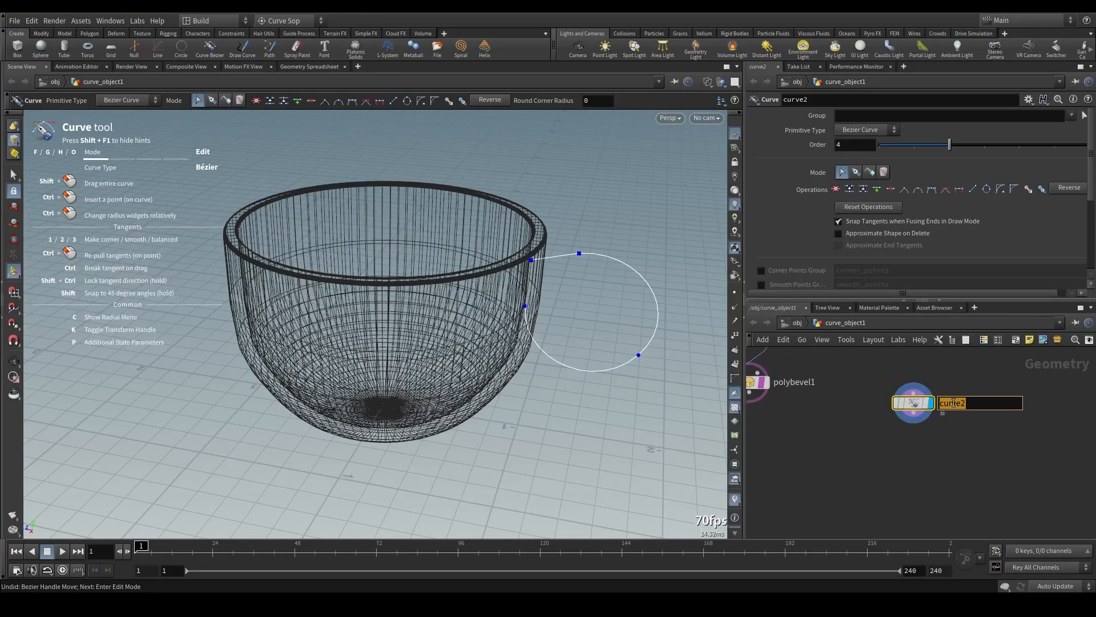
text(Cup_Holder)
key(Return)
Step: Rename the bowl's source curve node Cup, place Cup_Holder on the other side of the chain, and align polybevel1 under polyextrude1
scroll(874, 440, down, 5)
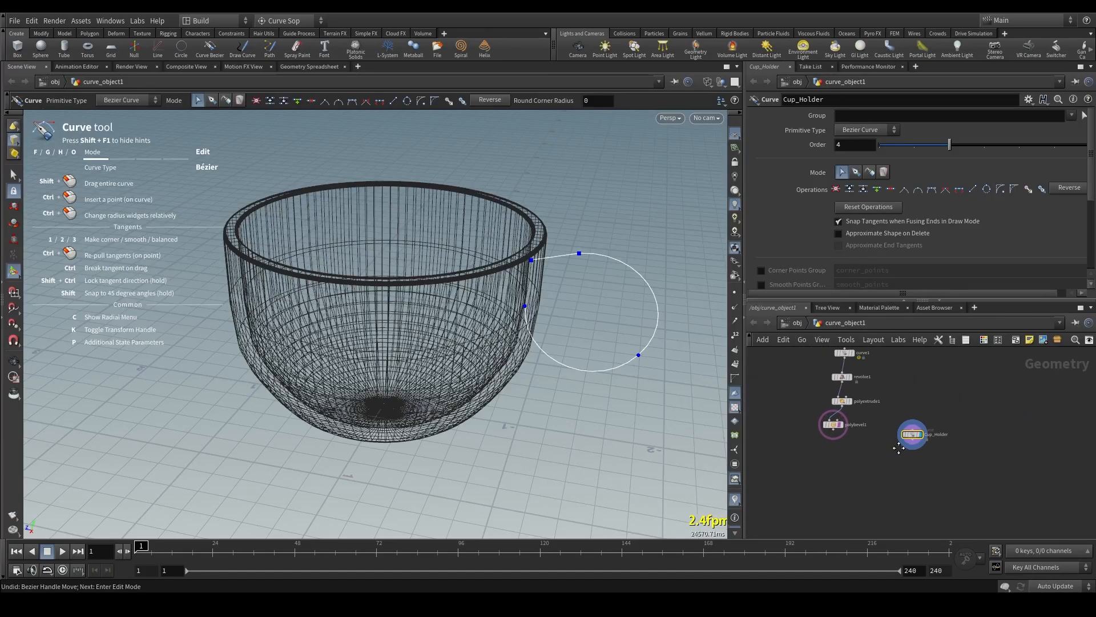
double_click(879, 425)
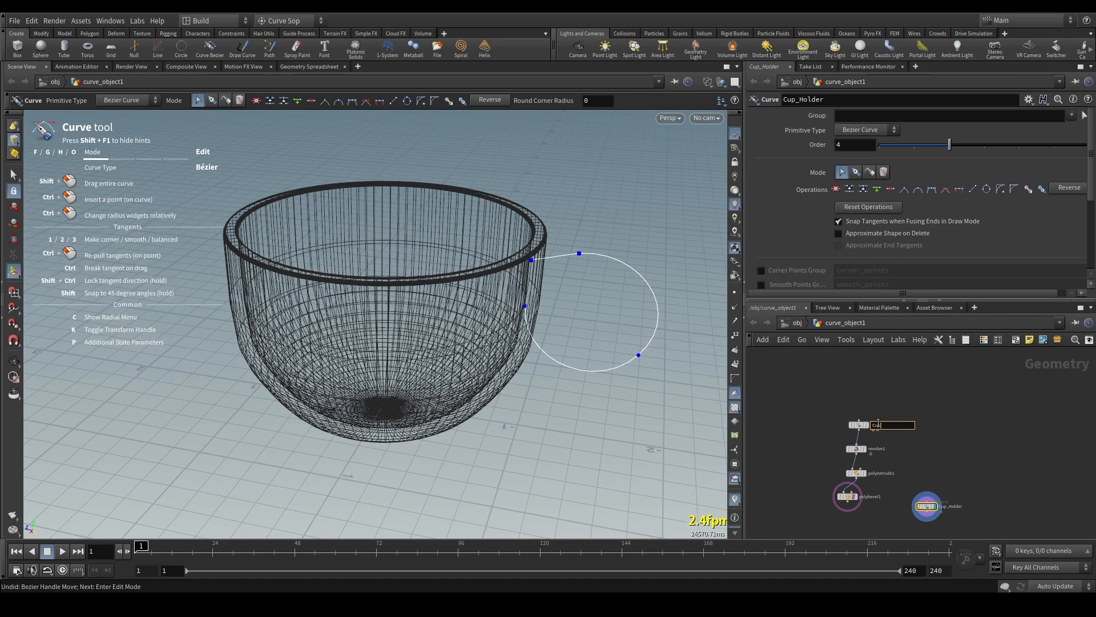
drag(929, 510, 796, 471)
scroll(796, 471, up, 4)
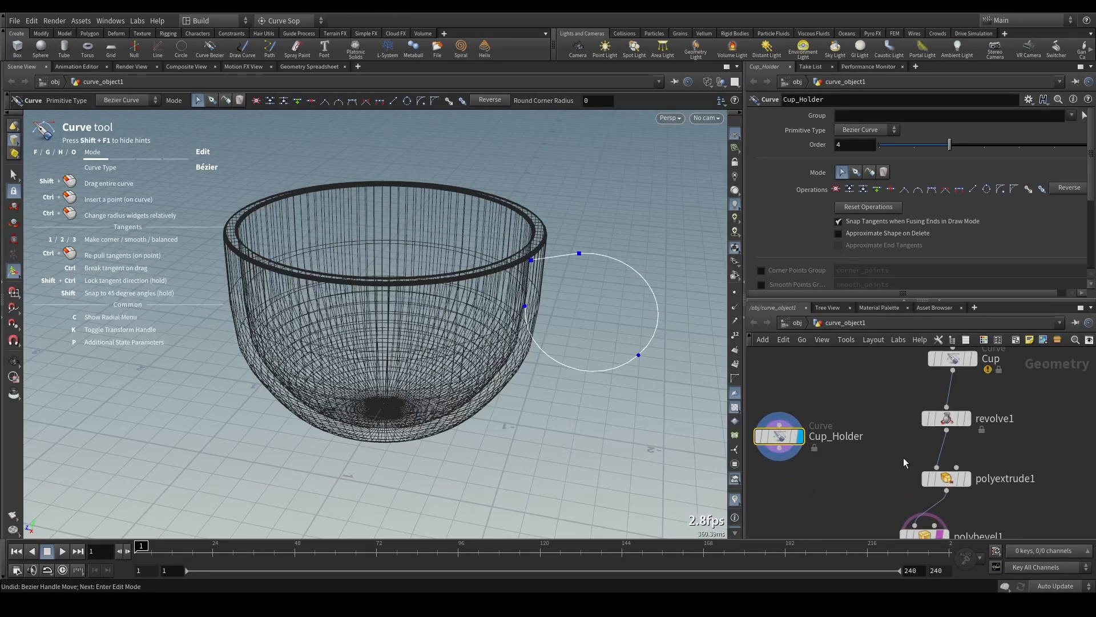
scroll(923, 444, down, 2)
mouse_move(923, 499)
mouse_down()
mouse_move(950, 498)
mouse_move(939, 499)
mouse_up()
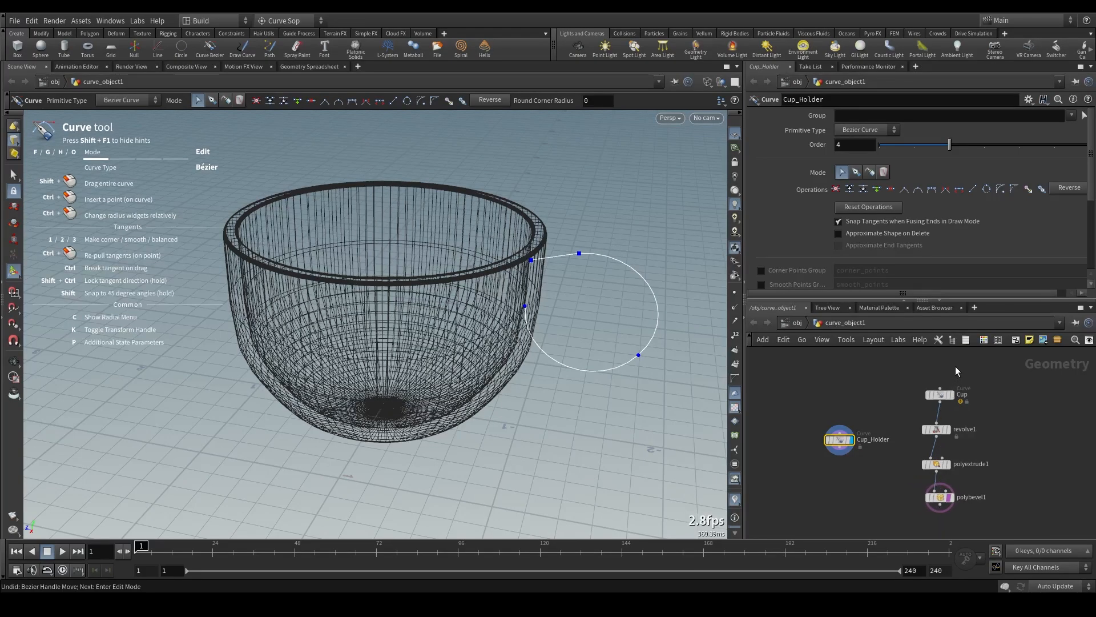
Step: Select the four-node chain from Cup to polybevel1 and move it farther from the Cup_Holder node
drag(1014, 362, 907, 519)
scroll(906, 450, down, 2)
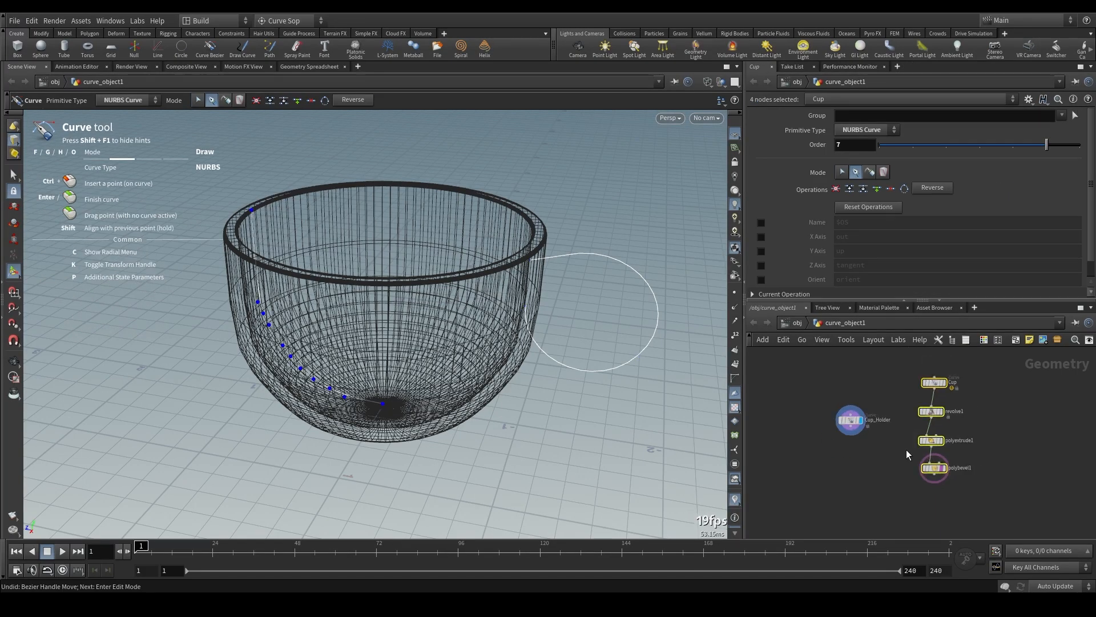
middle_drag(906, 450, 903, 490)
click(1064, 436)
drag(1025, 389, 909, 529)
drag(931, 425, 998, 376)
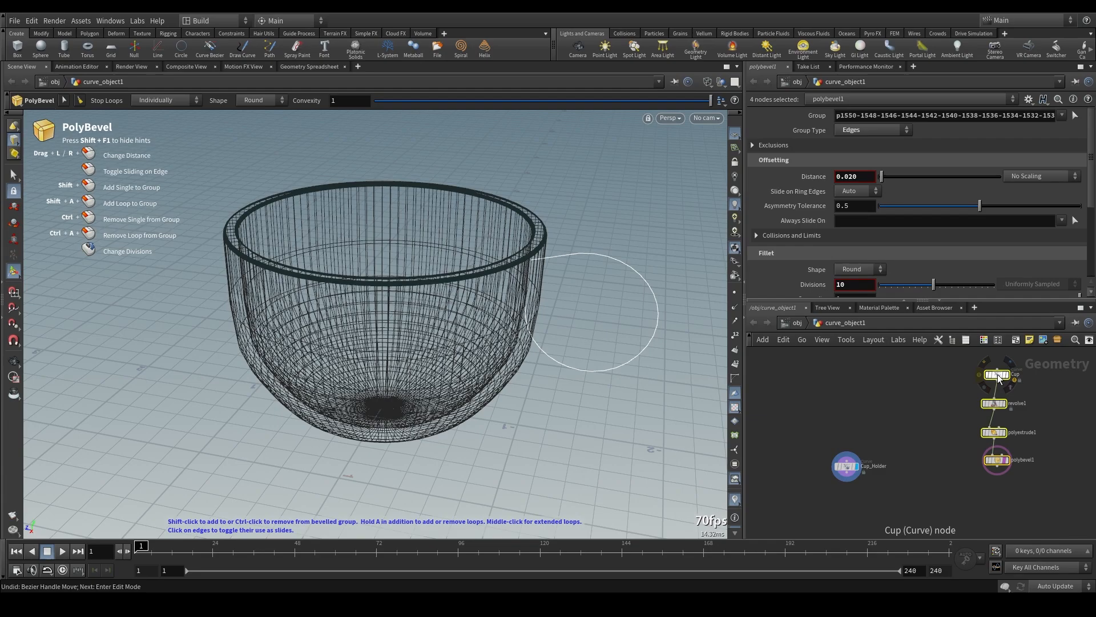
Step: Copy the four-node Cup chain and paste three duplicates around the Cup_Holder node
key(ctrl+c)
key(ctrl+v)
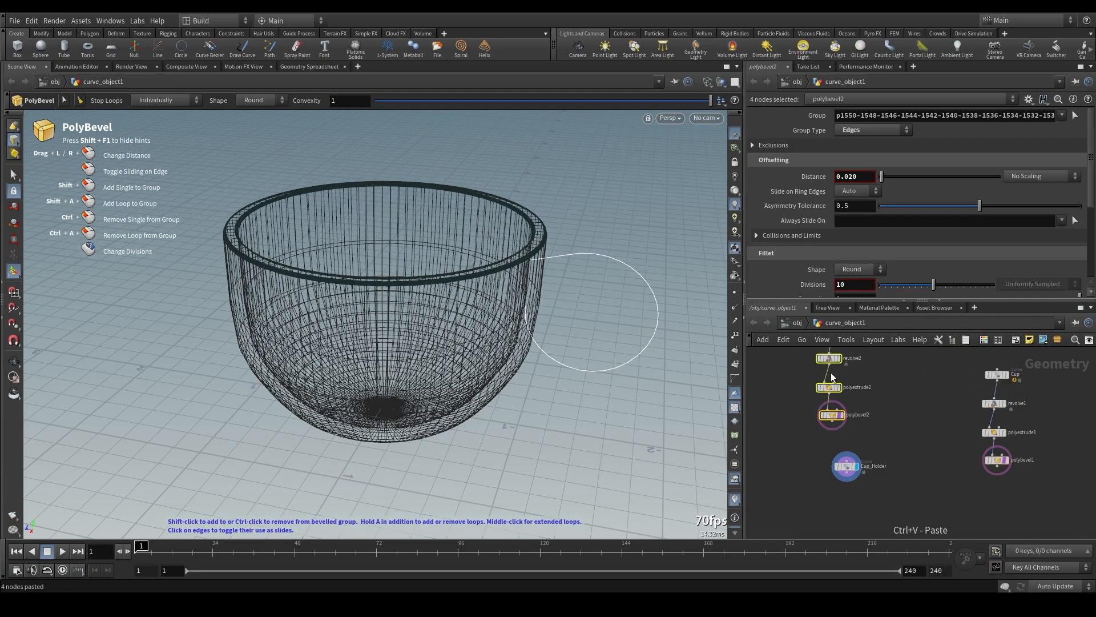
scroll(900, 386, down, 4)
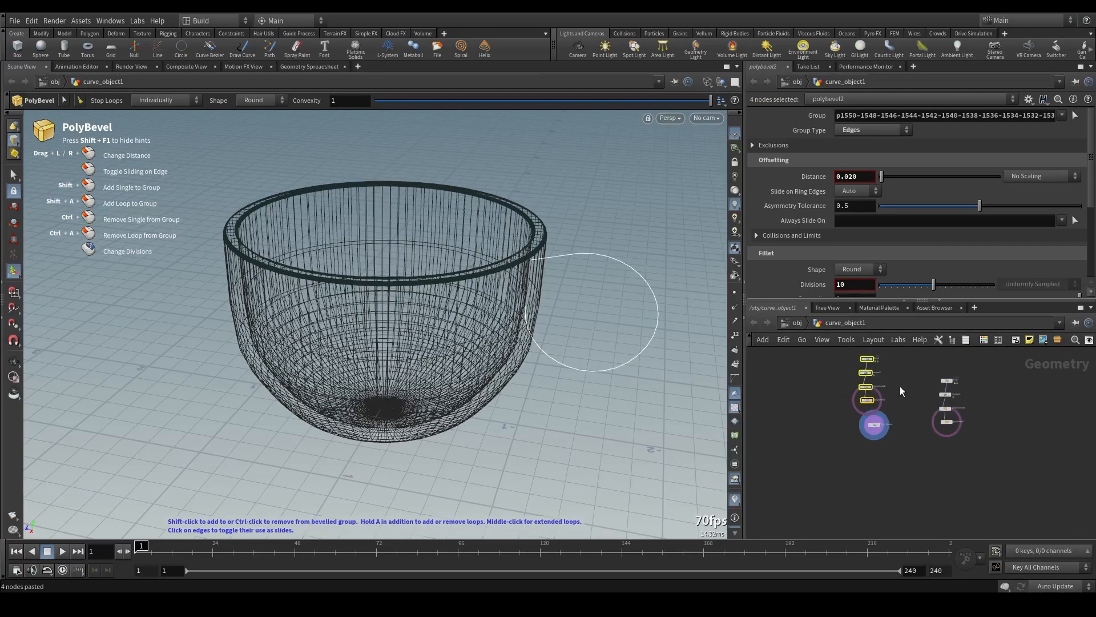
click(852, 399)
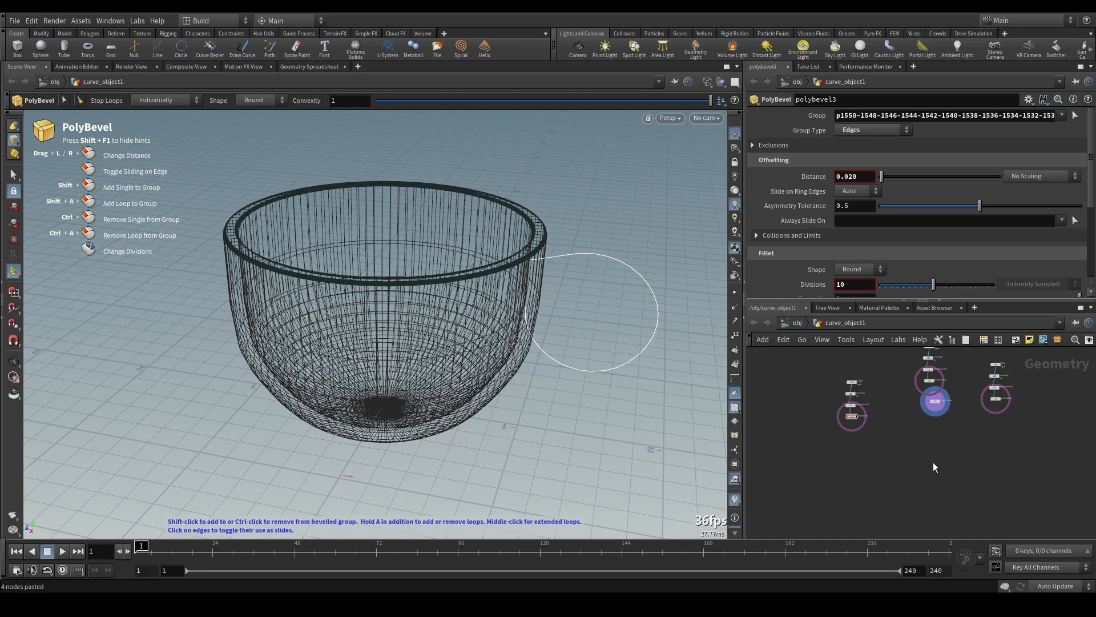
key(ctrl+v)
scroll(966, 450, down, 2)
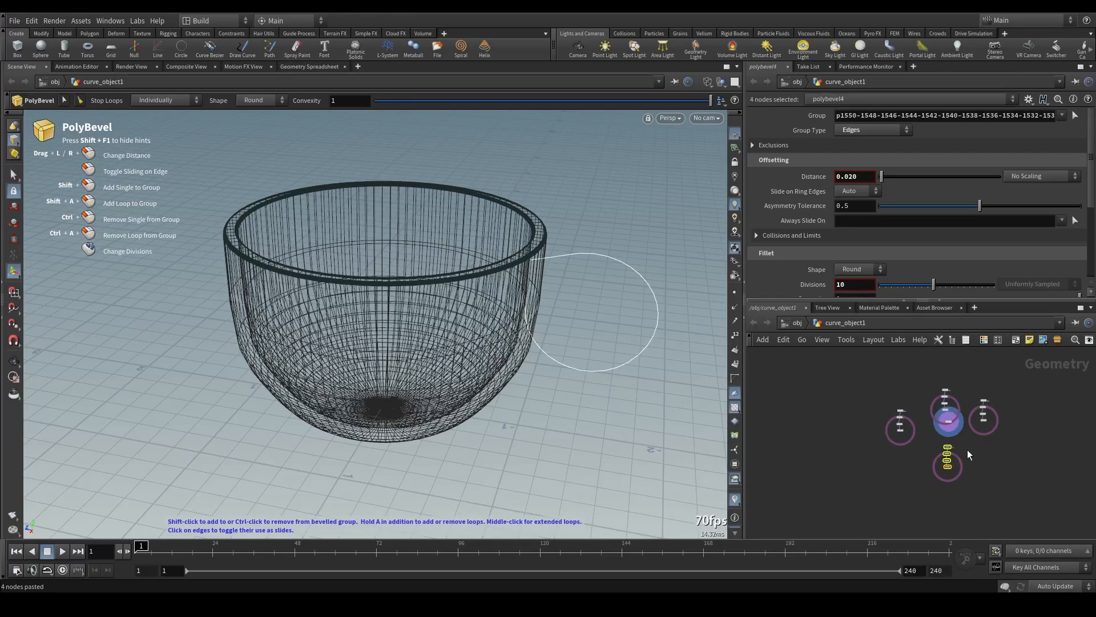
click(1023, 458)
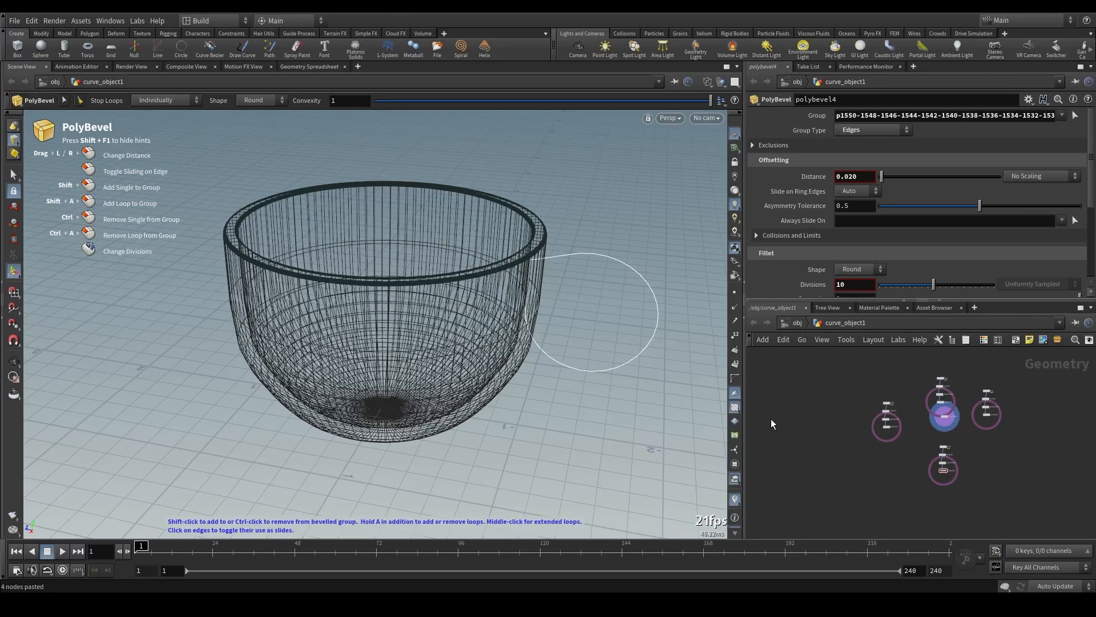
Step: Examine the node network, comparing the names and layout of the original and duplicated Cup chains around Cup_Holder
scroll(883, 441, up, 3)
scroll(972, 443, up, 2)
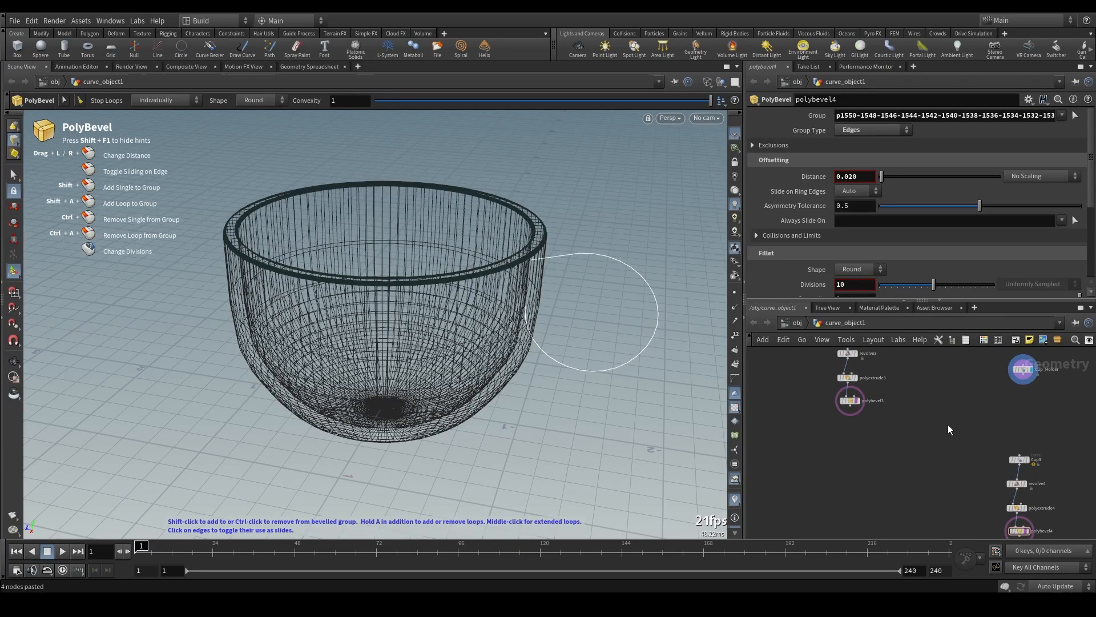
scroll(861, 382, up, 3)
scroll(861, 381, up, 1)
middle_drag(868, 364, 853, 506)
scroll(925, 463, down, 2)
middle_drag(928, 454, 827, 456)
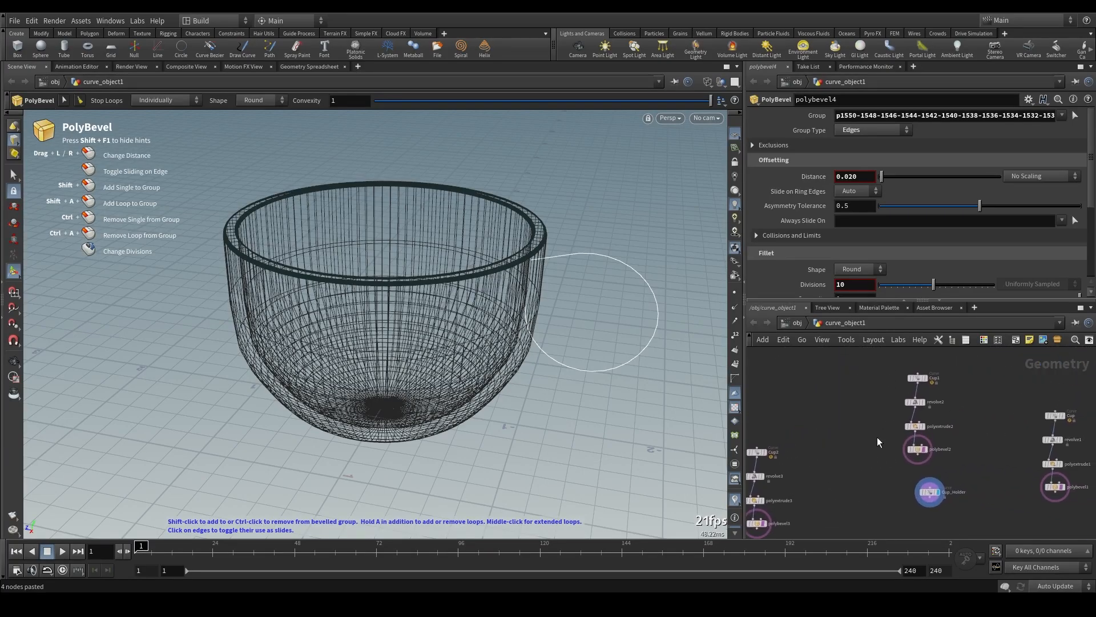
scroll(933, 385, up, 3)
scroll(957, 384, down, 4)
middle_drag(983, 415, 821, 383)
scroll(894, 378, up, 5)
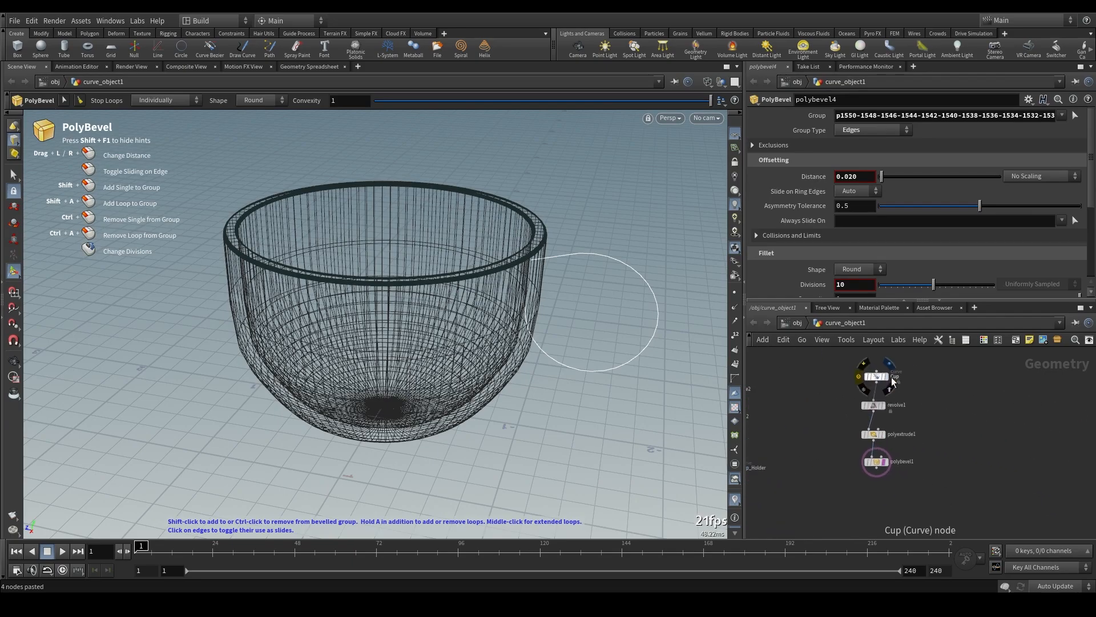
scroll(922, 387, down, 4)
middle_drag(920, 428, 929, 338)
scroll(805, 374, up, 3)
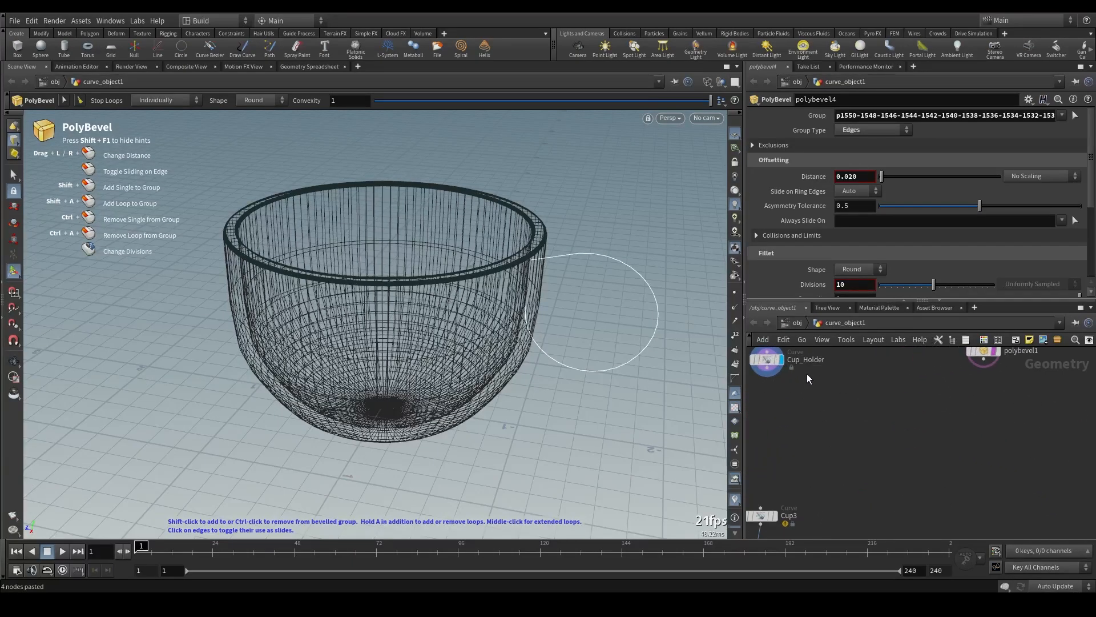
middle_drag(807, 373, 827, 385)
scroll(844, 417, down, 8)
middle_drag(847, 423, 915, 406)
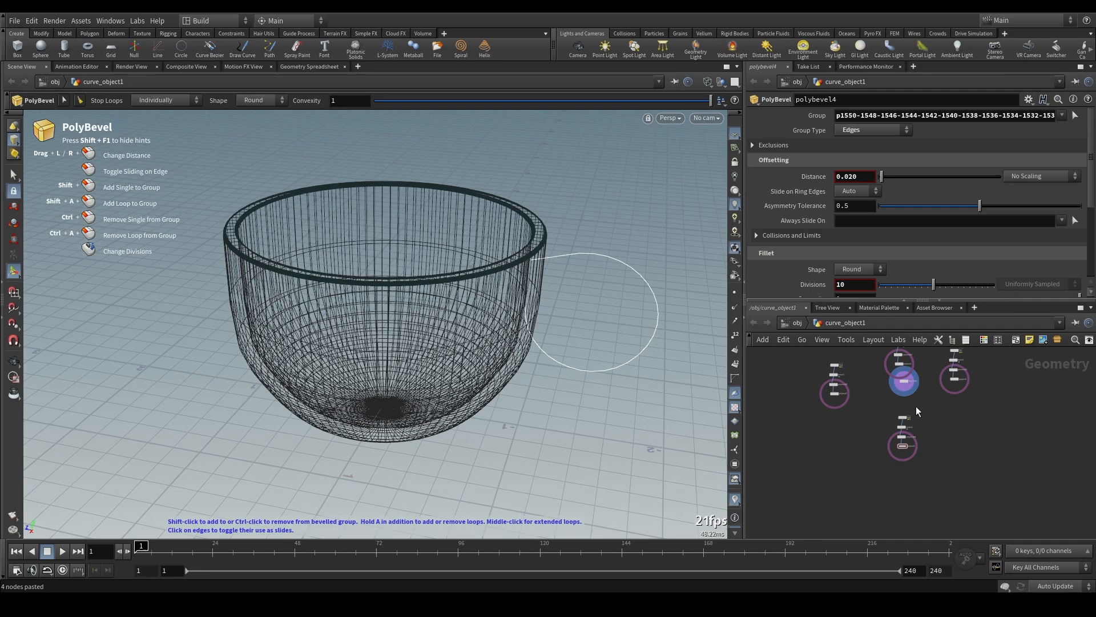
Step: Delete the three duplicated Cup chains, keeping only the original chain and the Cup_Holder node
drag(922, 411, 887, 474)
key(Delete)
drag(863, 431, 795, 351)
key(Delete)
middle_drag(874, 422, 845, 459)
drag(889, 357, 856, 399)
key(Delete)
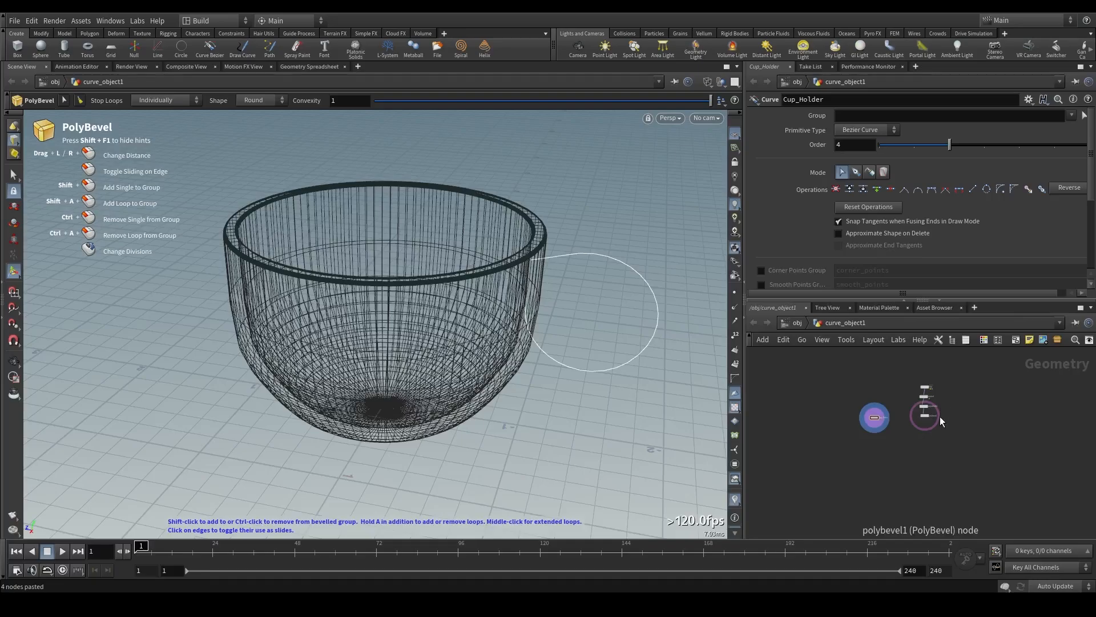
Step: Colour the four nodes of the original chain, from Cup to polybevel1, pink
scroll(939, 416, up, 6)
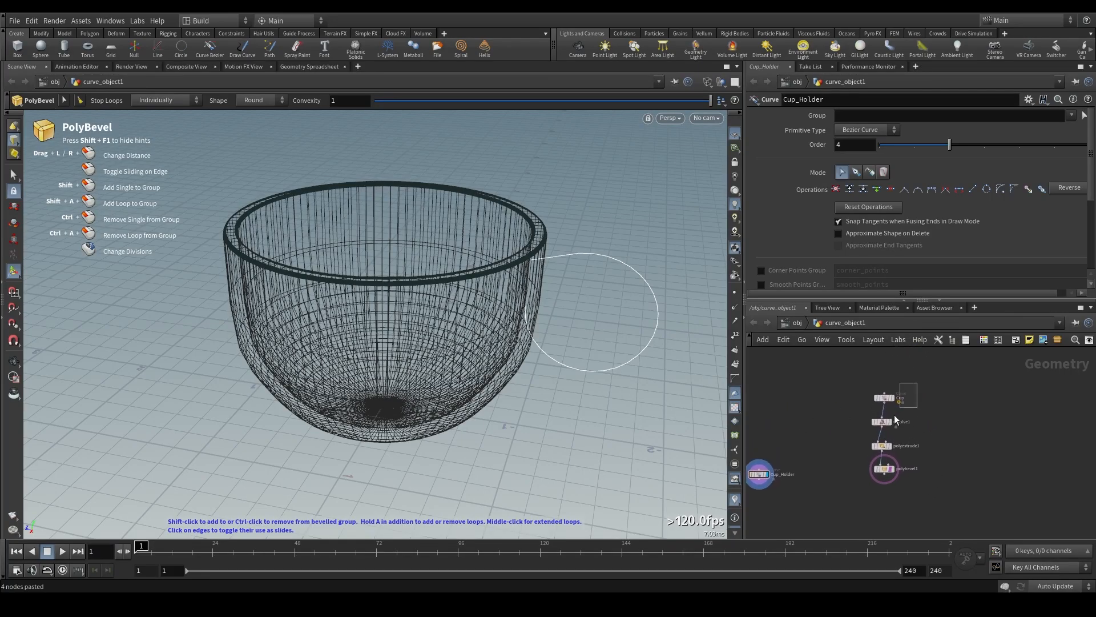
drag(894, 420, 856, 493)
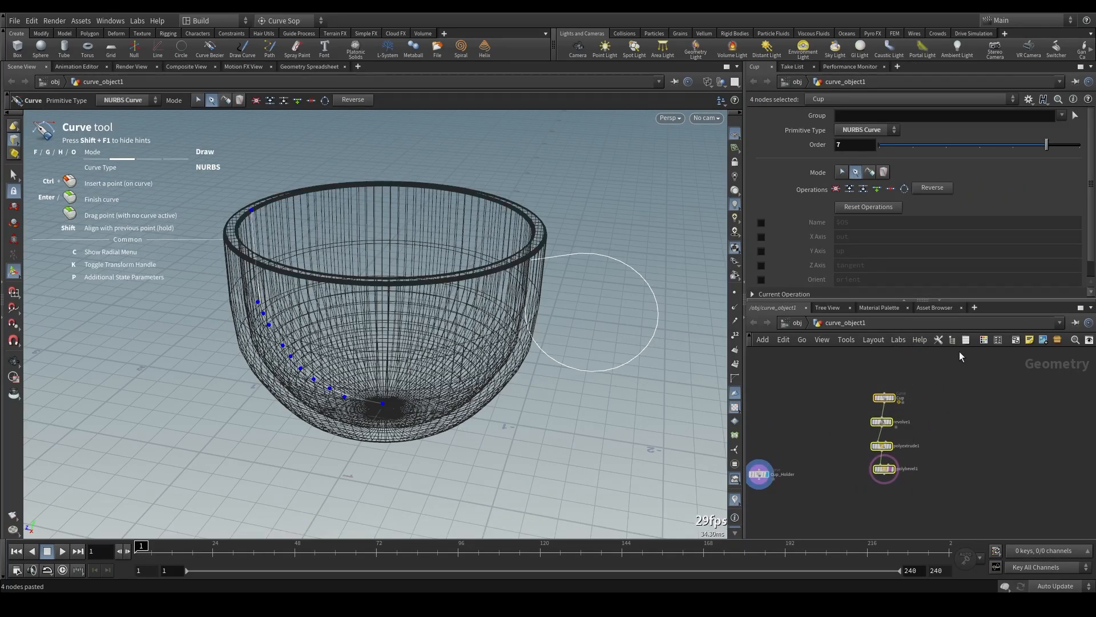
click(984, 340)
click(1049, 460)
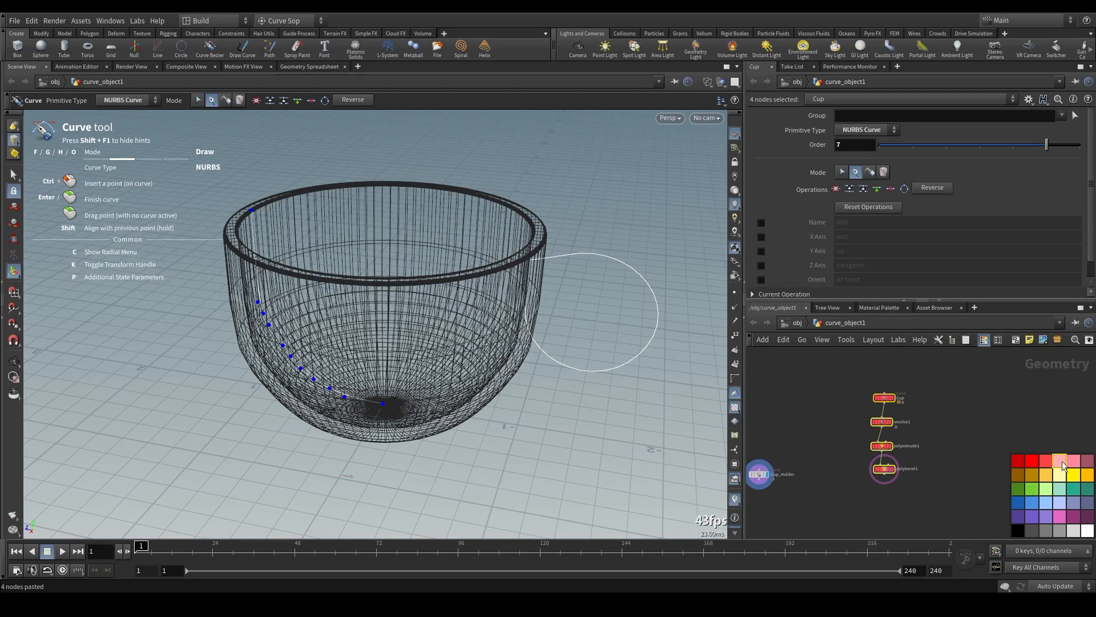
click(1059, 461)
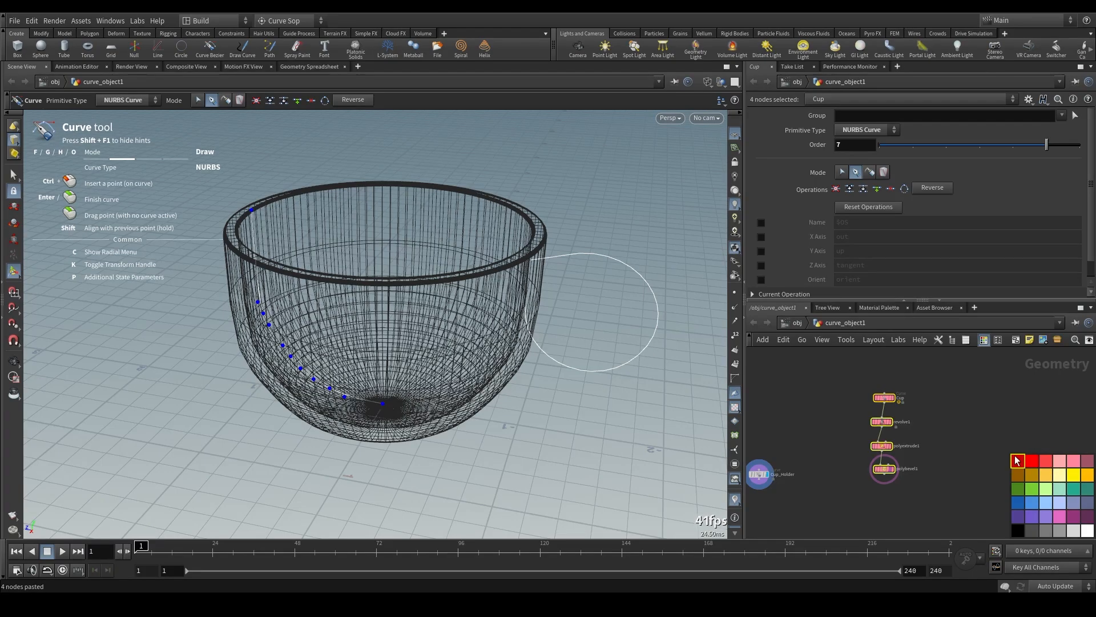
click(989, 375)
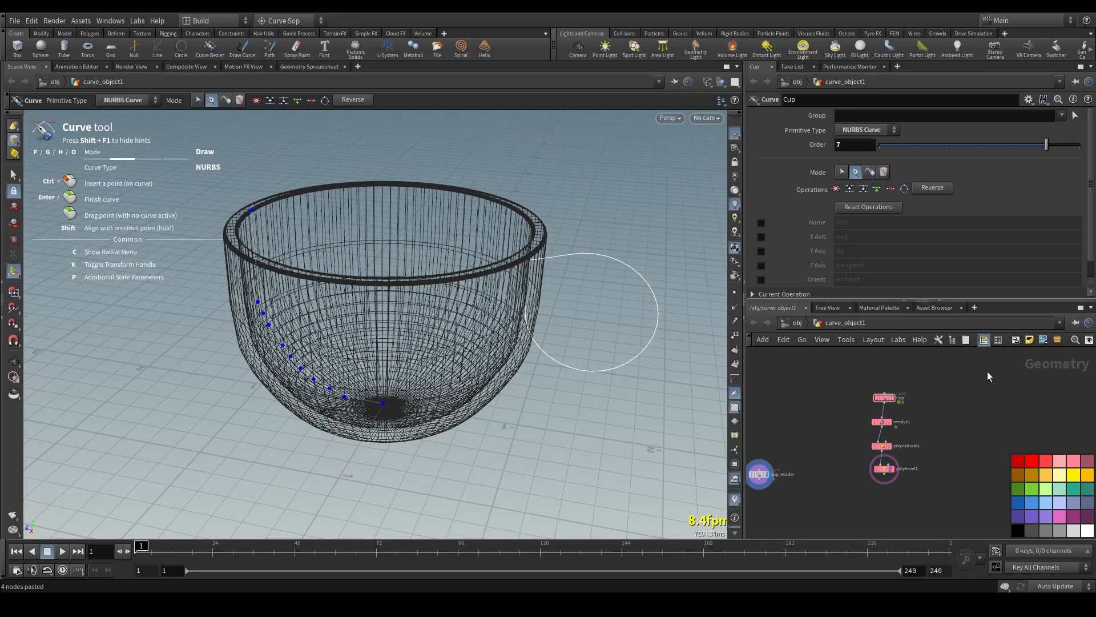
Step: Create a network box around the four-node chain and title it Cup
click(1016, 340)
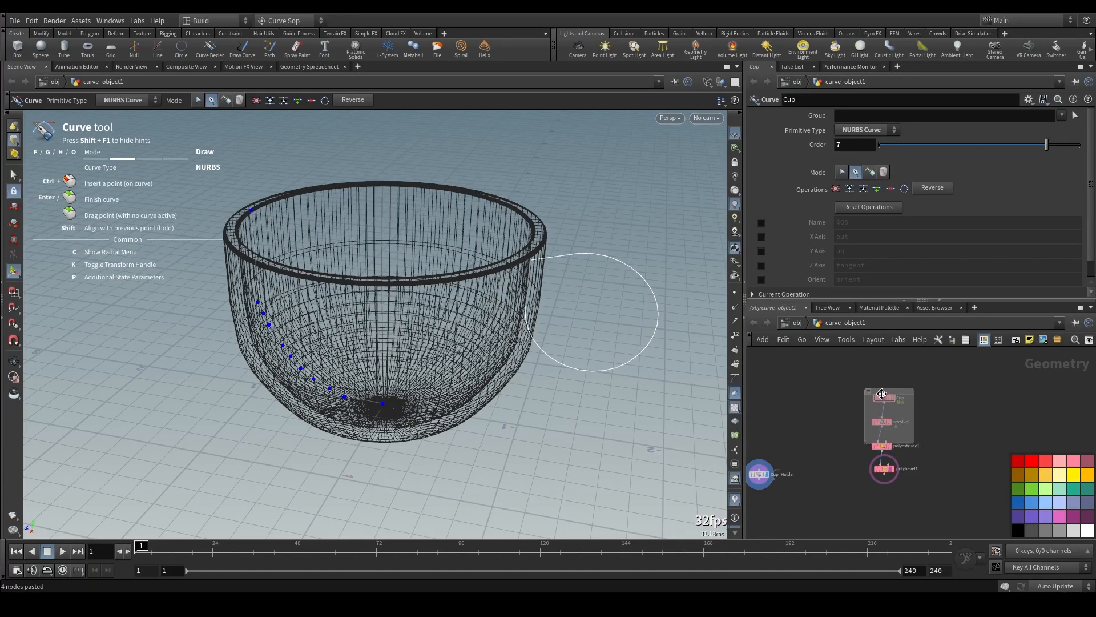
click(880, 390)
drag(914, 440, 928, 496)
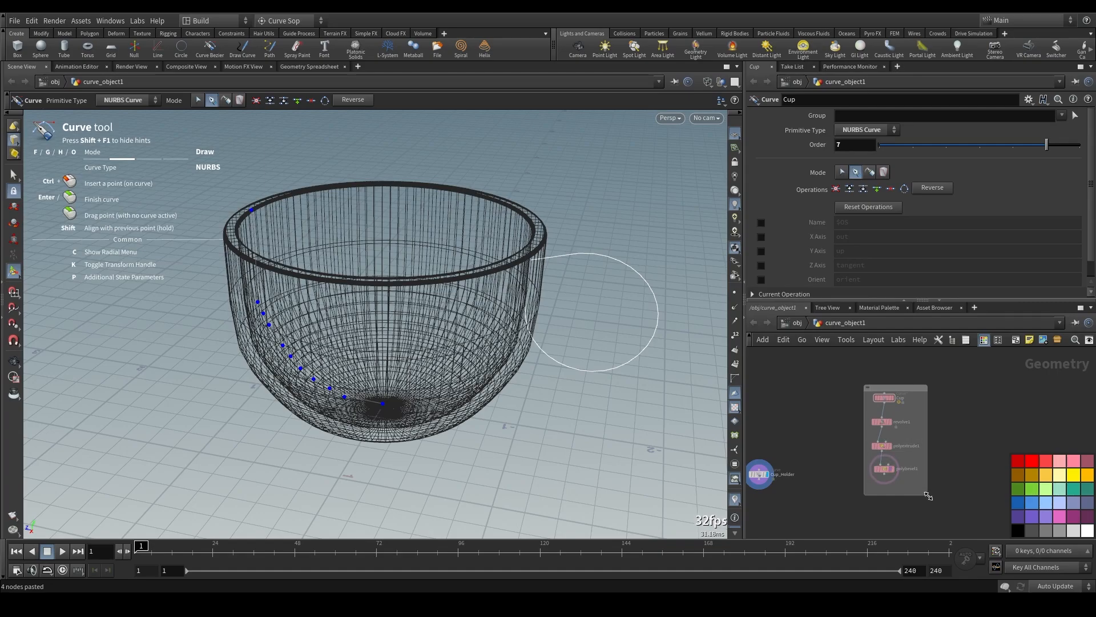
double_click(892, 387)
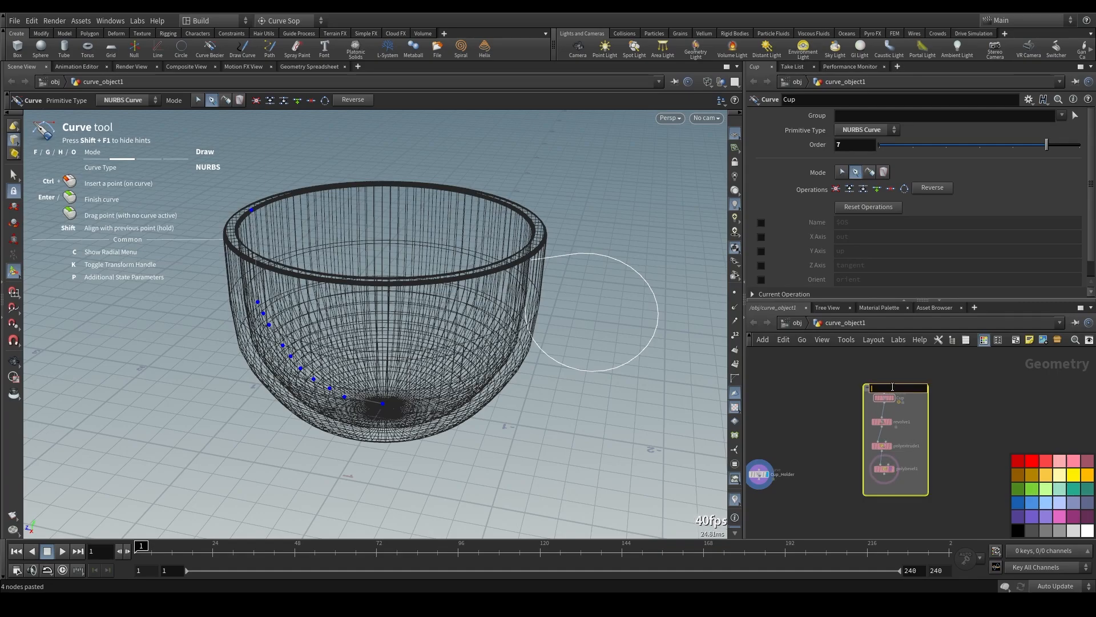
text(Cup)
key(Return)
drag(879, 407, 810, 473)
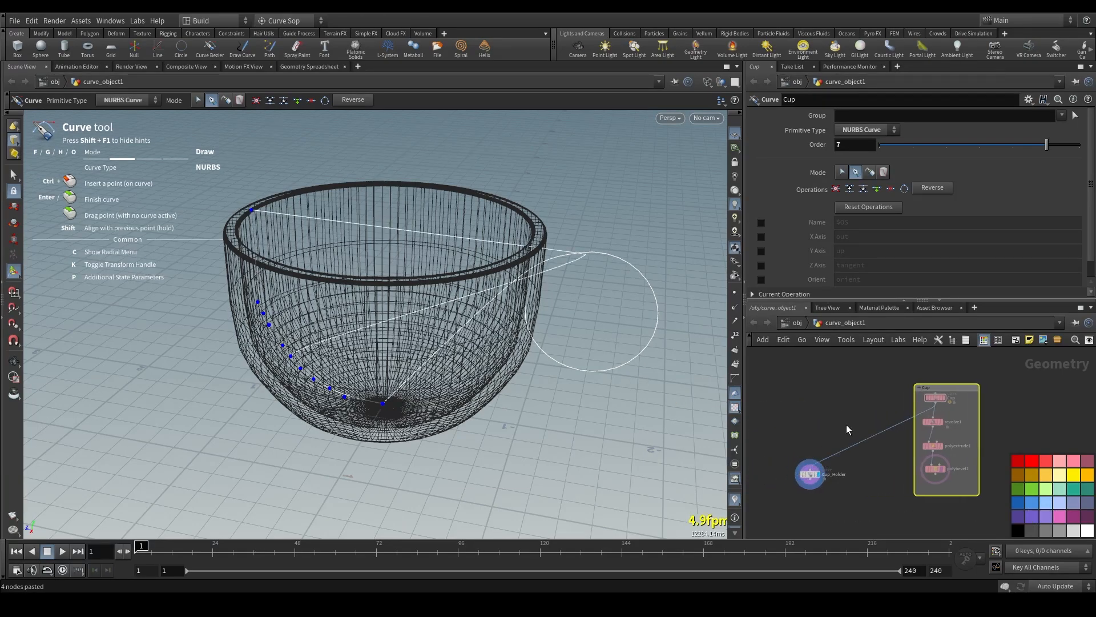
key(ctrl+z)
scroll(982, 407, up, 5)
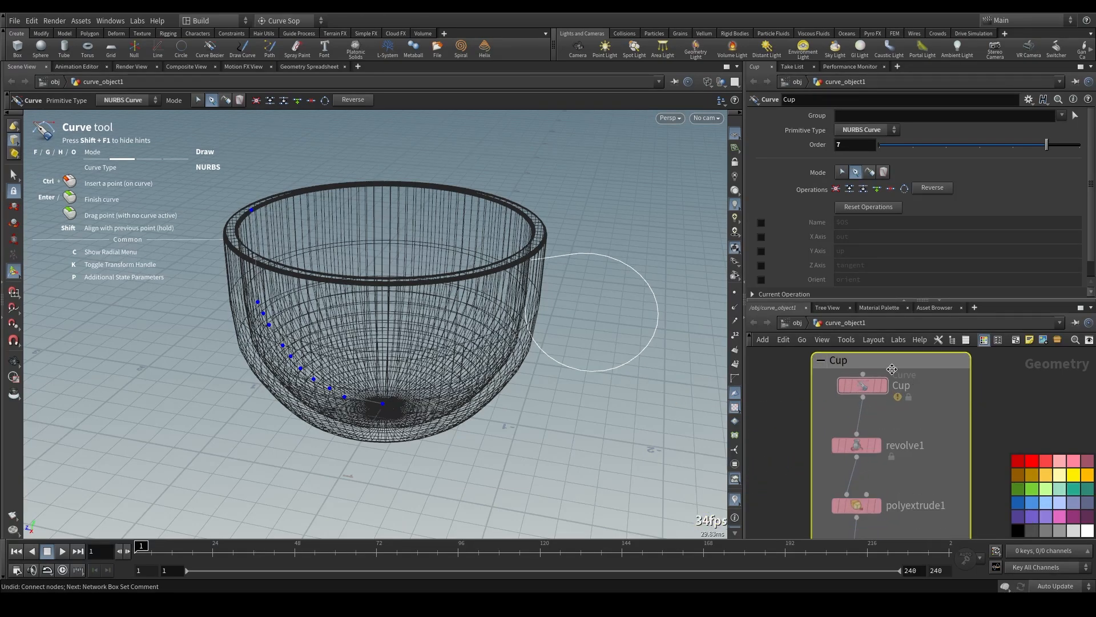
Step: Enlarge the Cup network box so it leaves a wider margin around the node chain
scroll(908, 394, down, 6)
scroll(916, 391, up, 3)
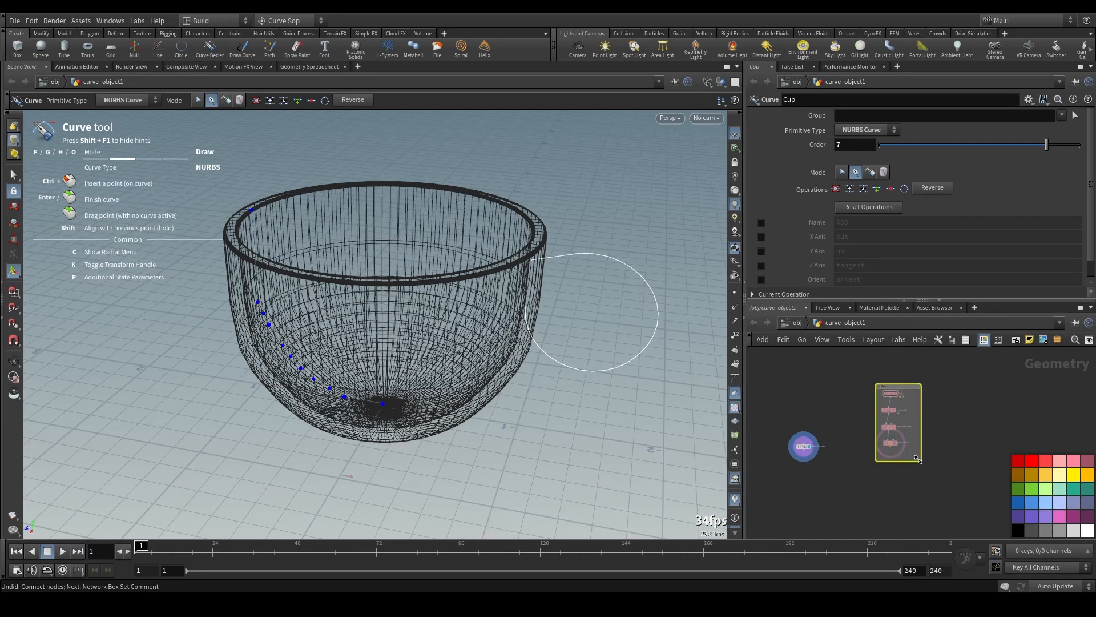
drag(917, 459, 954, 489)
drag(875, 383, 853, 369)
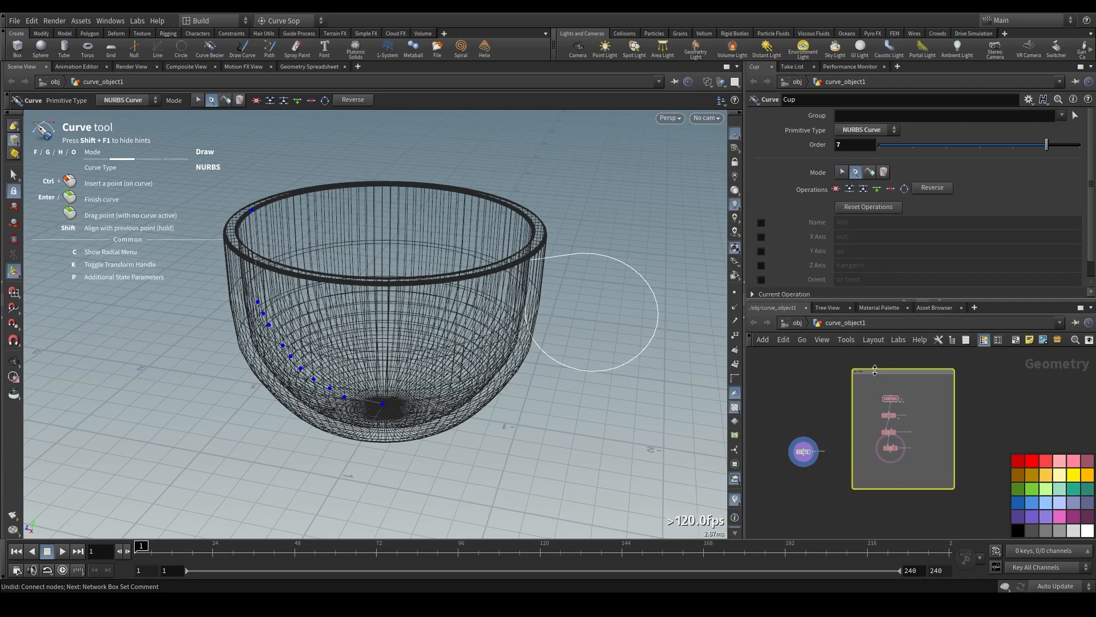
click(982, 384)
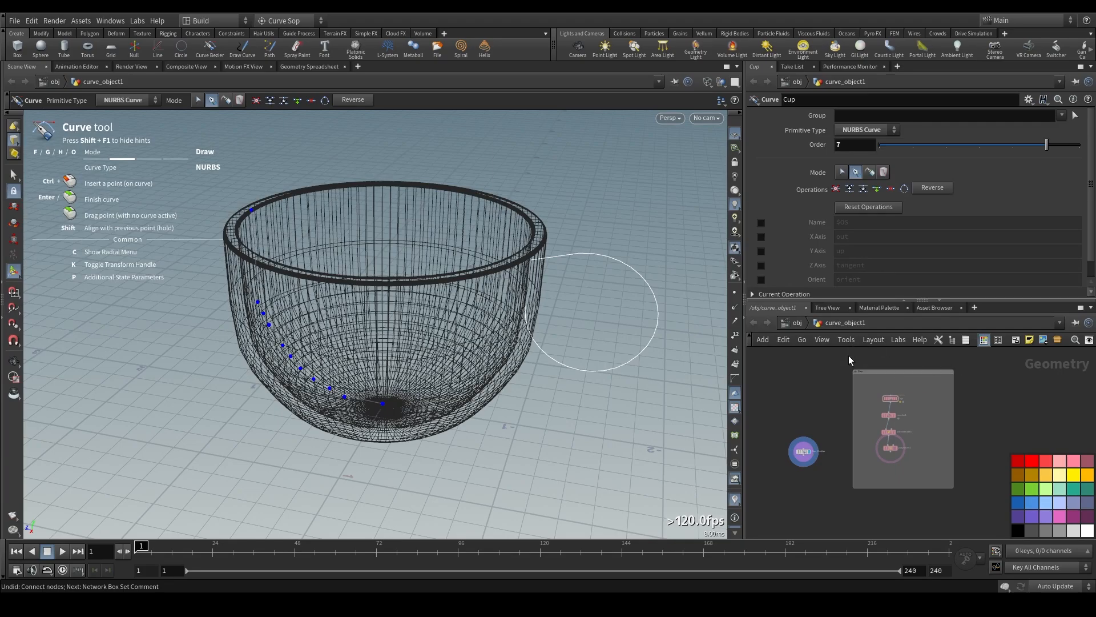
scroll(851, 359, up, 5)
scroll(848, 356, down, 5)
scroll(845, 354, up, 3)
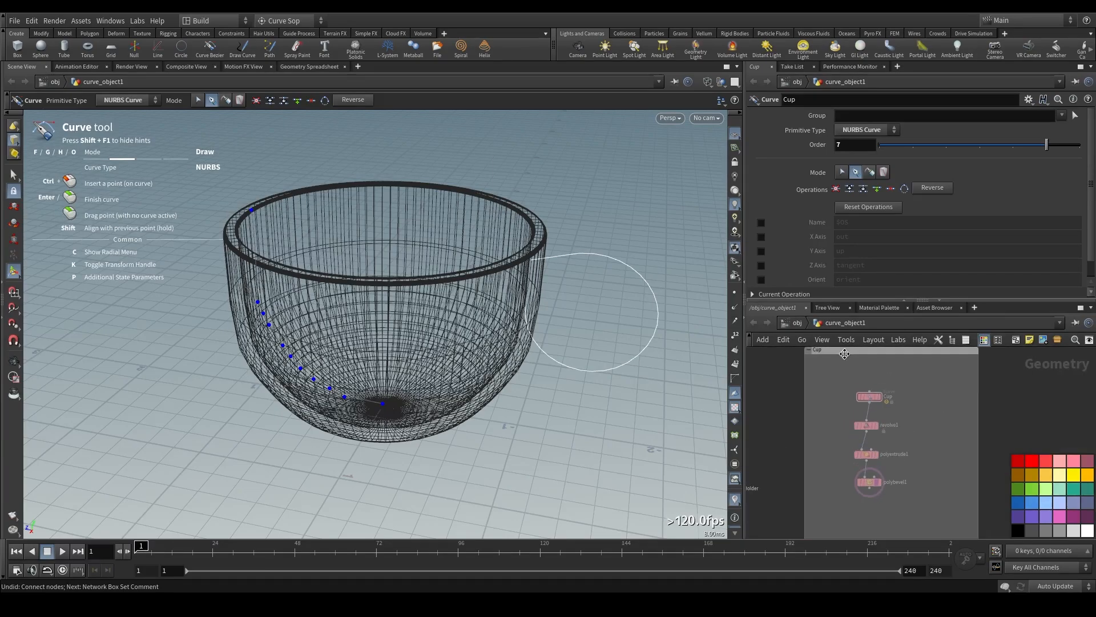
scroll(845, 350, down, 3)
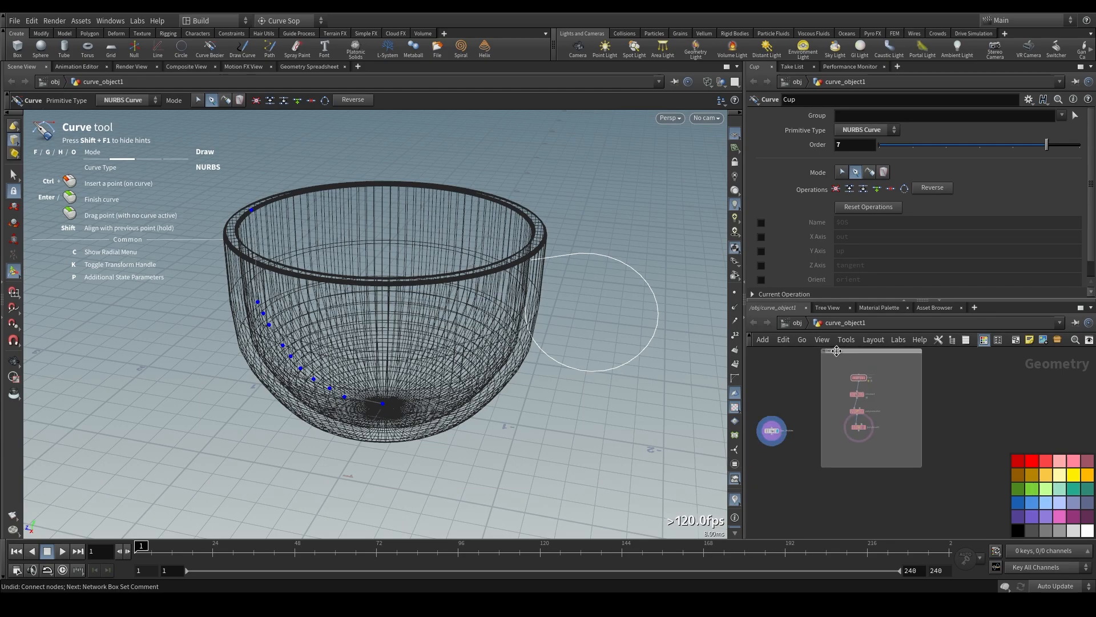
middle_drag(814, 365, 854, 414)
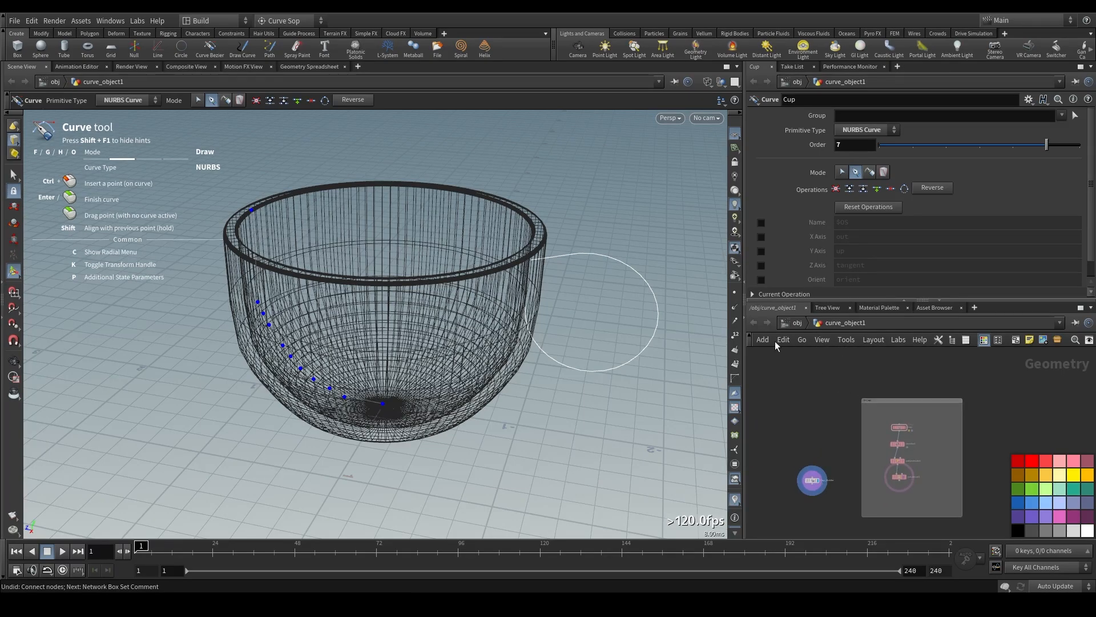
Step: Recolour the Cup network box and its four nodes light green, and shift the box slightly in the network
drag(848, 380, 974, 527)
click(1053, 488)
click(1081, 487)
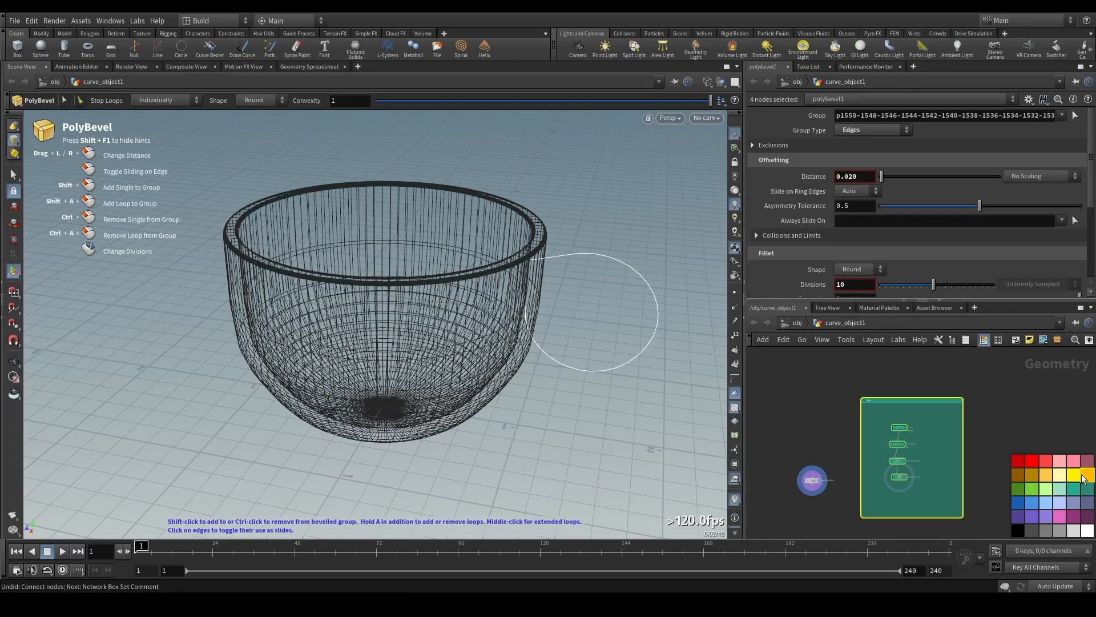
click(1081, 475)
click(1075, 463)
click(1062, 488)
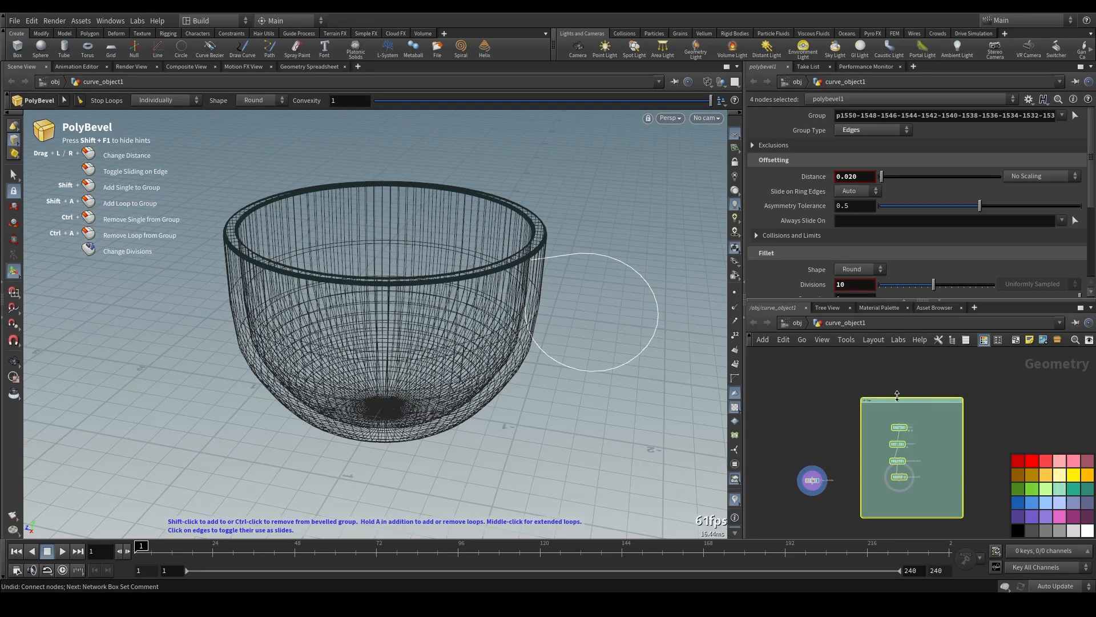
drag(870, 401, 872, 378)
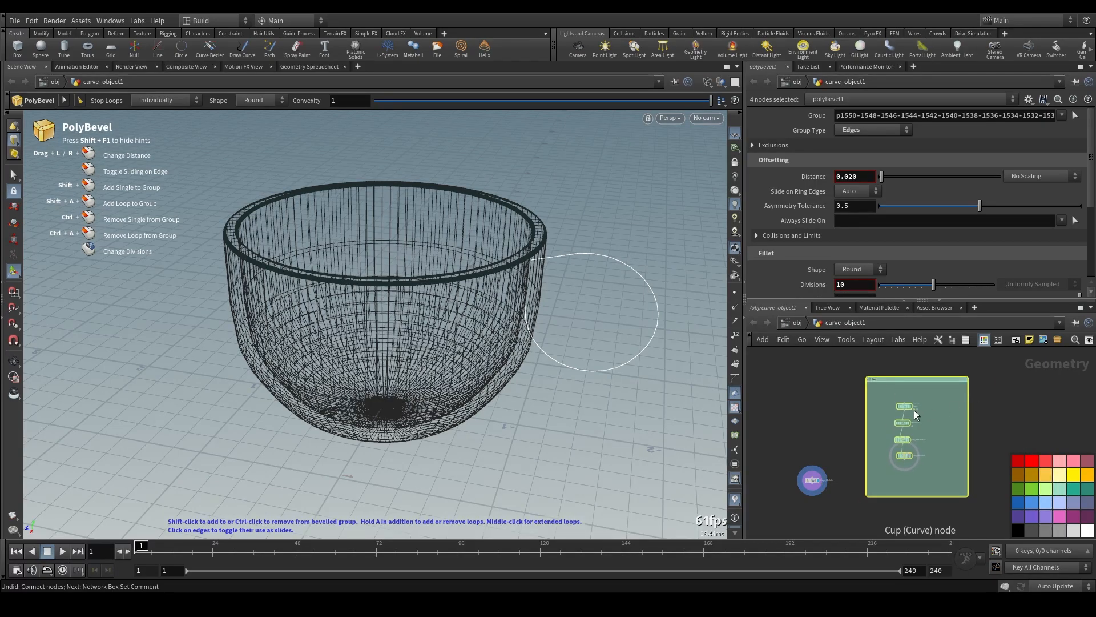
drag(928, 400, 895, 460)
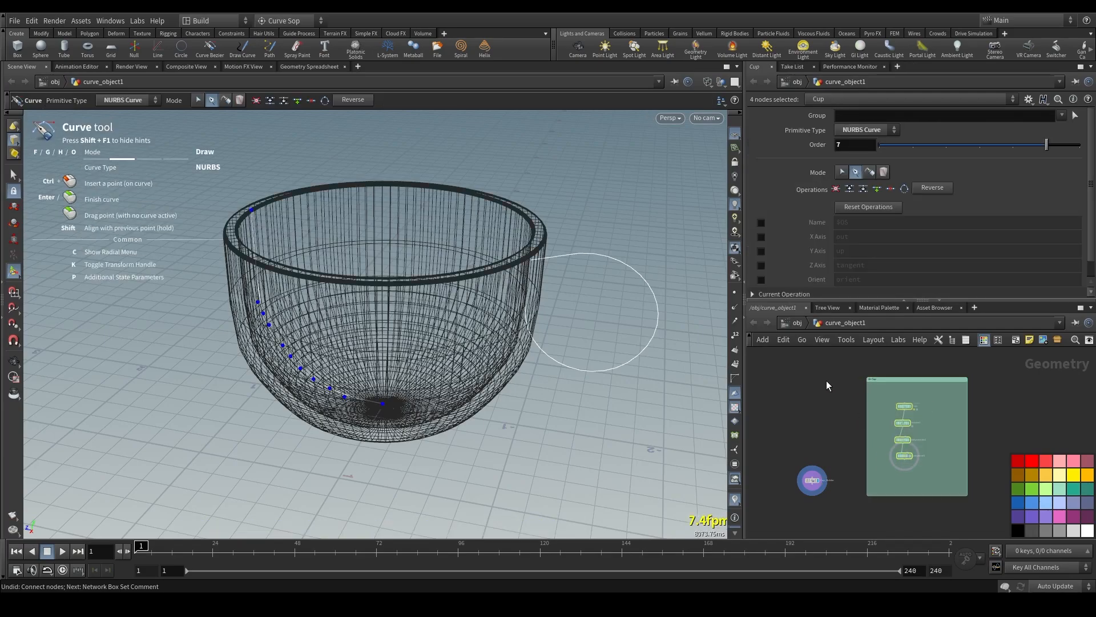
click(827, 381)
Step: Undo the network box's move, colouring, resizing, title and placement, and delete the remaining empty box
key(ctrl+z)
key(ctrl+z)
key(ctrl+z)
key(ctrl+z)
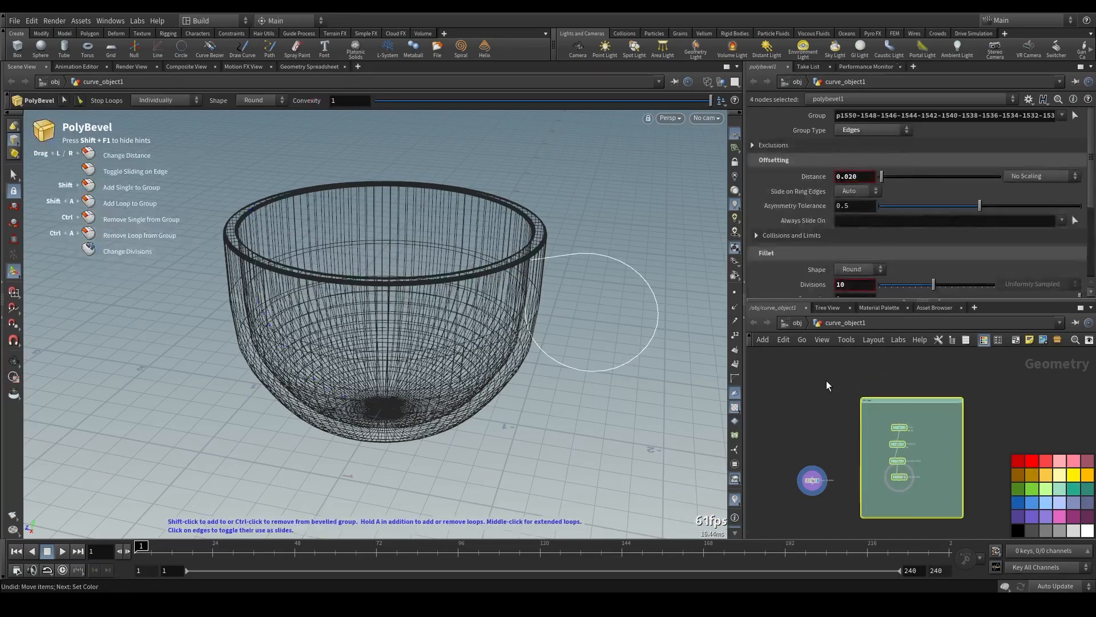
key(ctrl+z)
key(ctrl+z)
key(ctrl+z)
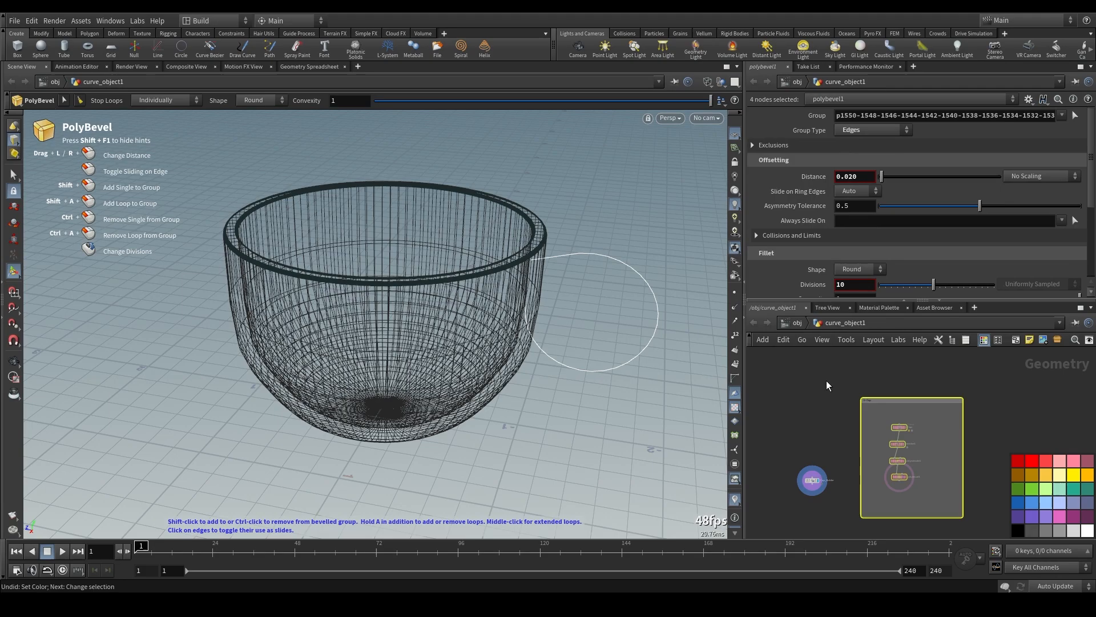
key(ctrl+z)
key(ctrl+z)
key(ctrl+z)
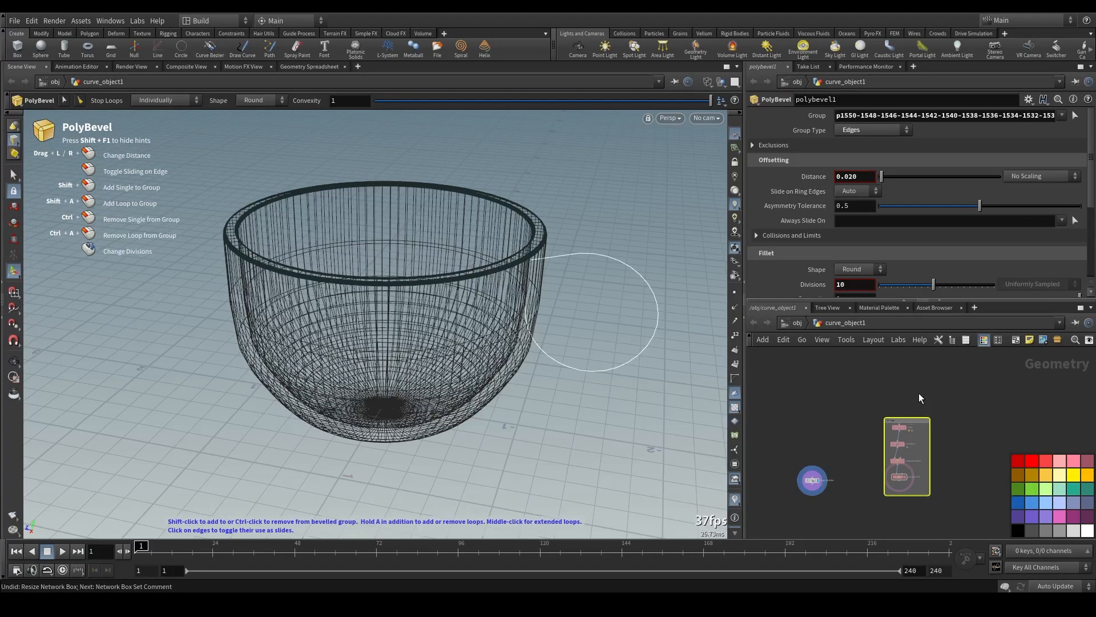
key(ctrl+z)
key(ctrl+z)
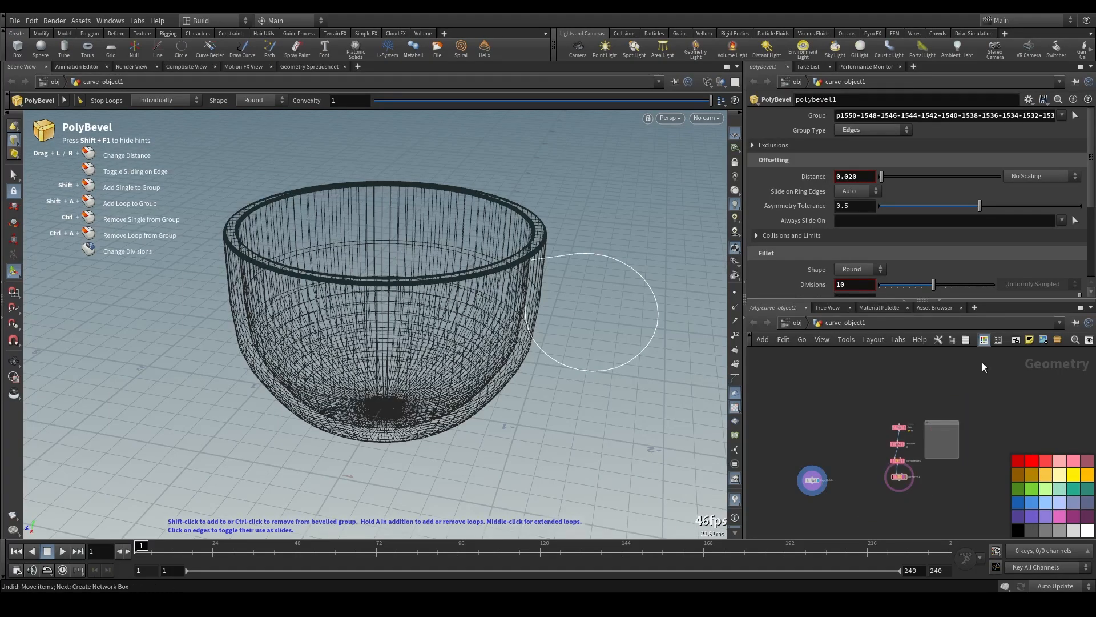
drag(980, 406, 943, 474)
key(Delete)
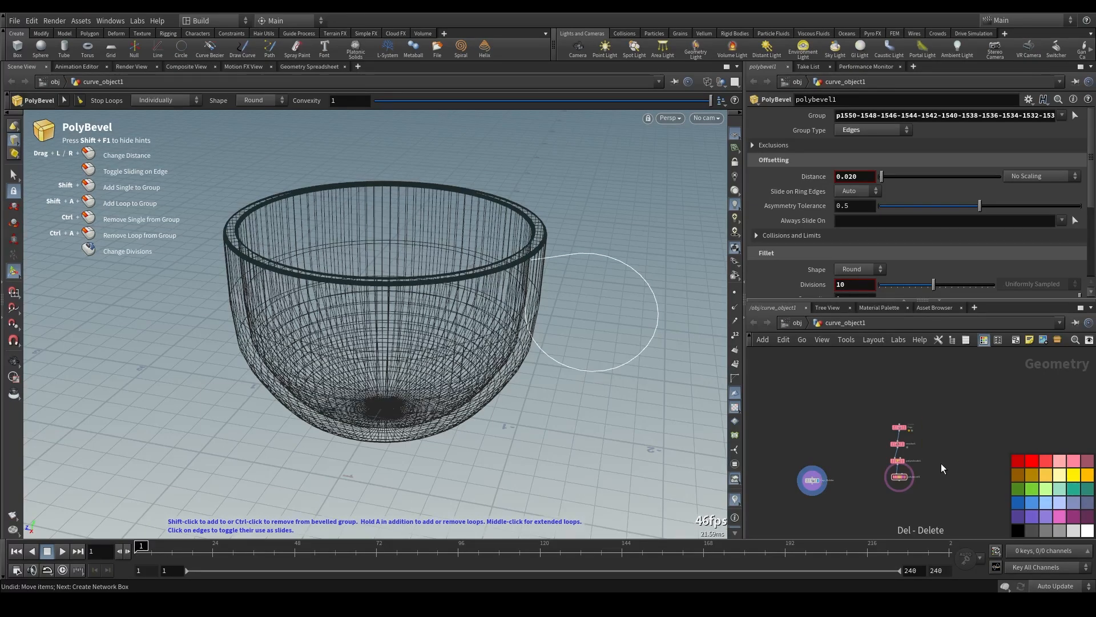
Step: Add a PolyWire node below Cup_Holder, connect Cup_Holder's output to its input, and make it the displayed node
scroll(938, 461, up, 3)
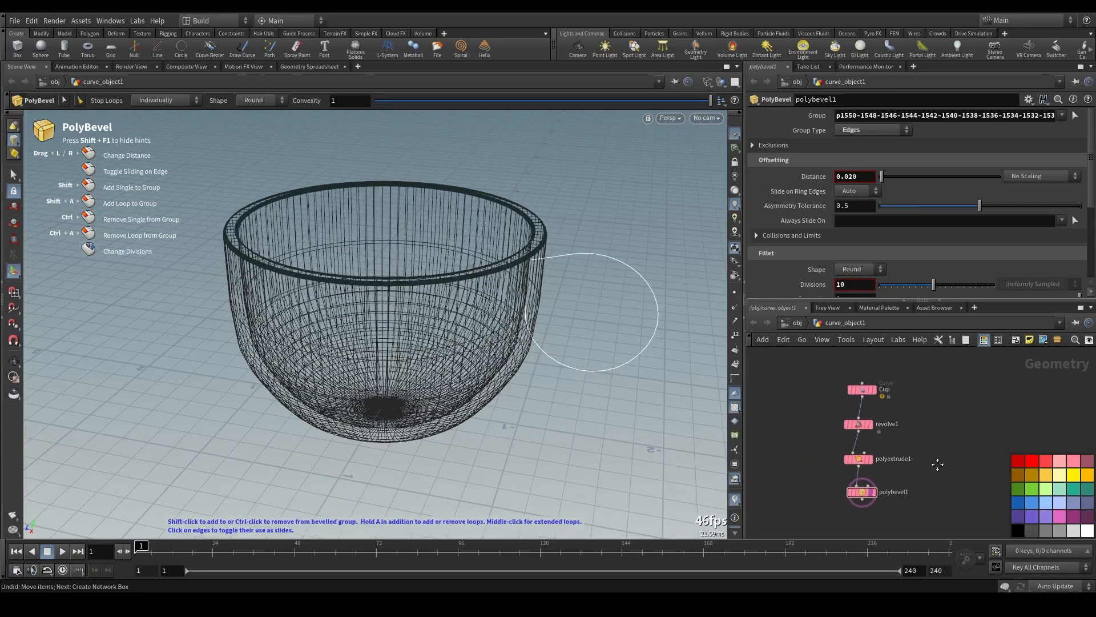
middle_drag(938, 464, 984, 427)
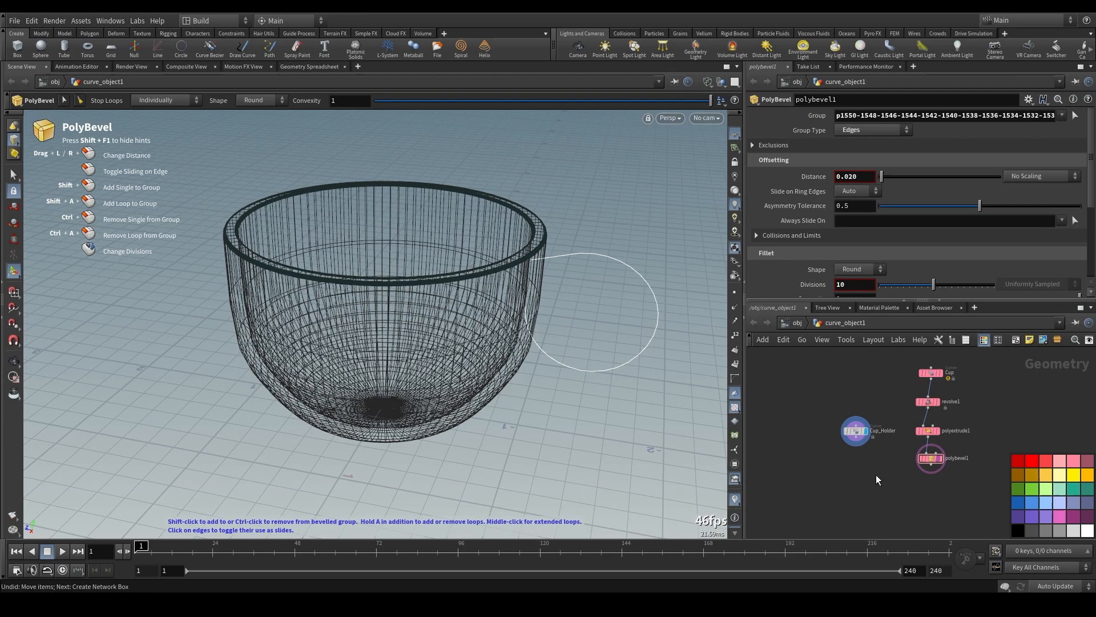
scroll(876, 476, up, 3)
scroll(876, 476, down, 3)
middle_drag(875, 471, 858, 457)
key(Tab)
text(pol)
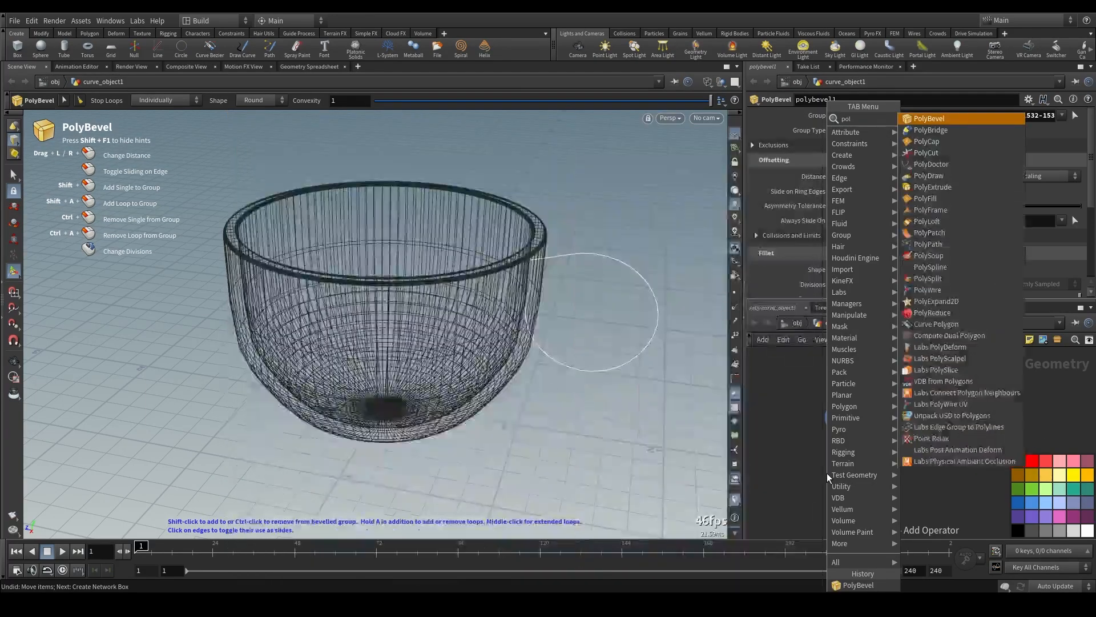
text(ywi)
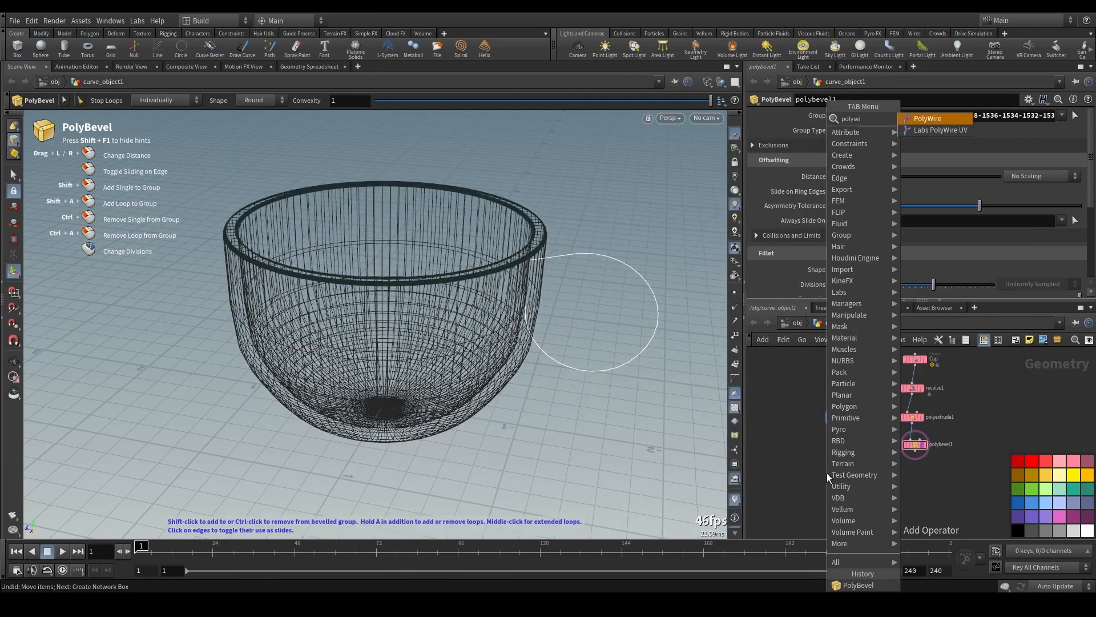
key(Return)
click(827, 473)
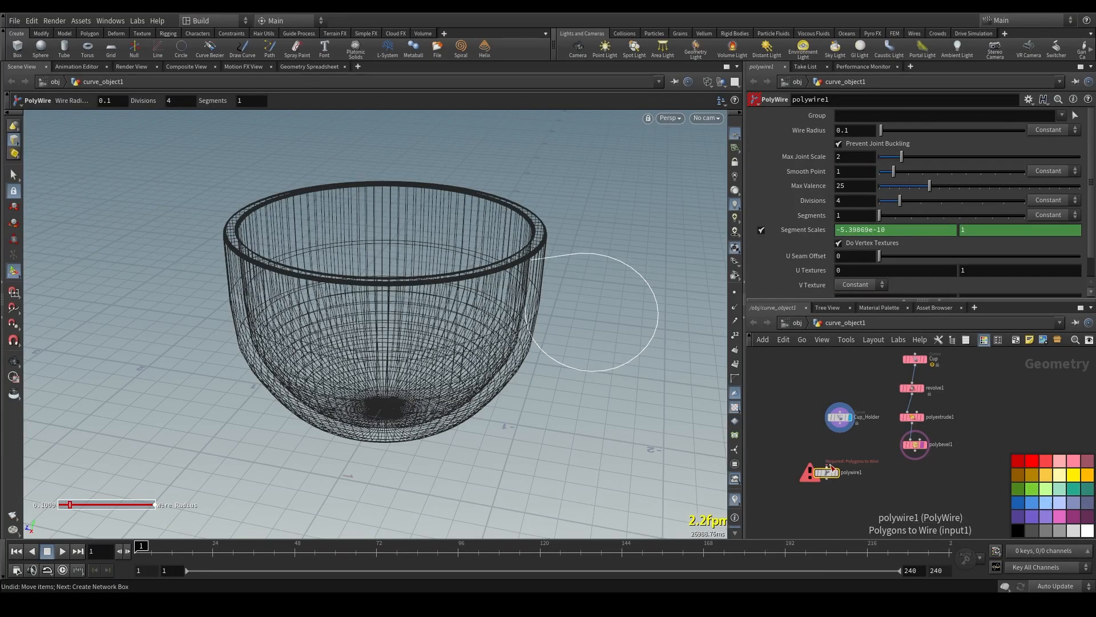
drag(827, 466, 842, 420)
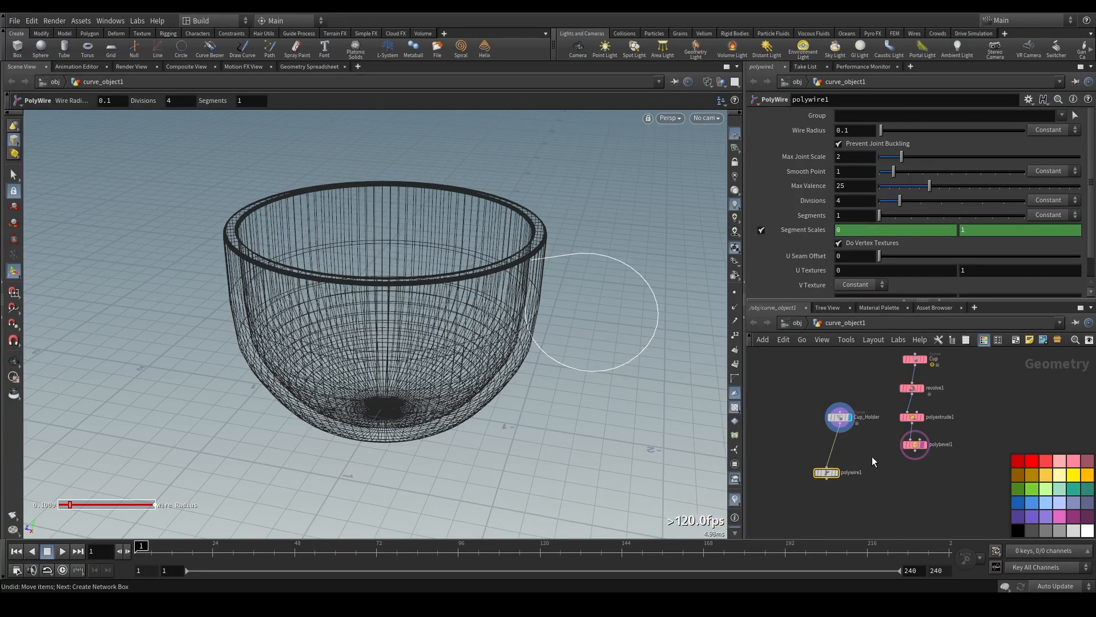
click(837, 473)
Step: Switch the viewport shading mode to Smooth Shaded and inspect the handle curve beside the cup
click(706, 83)
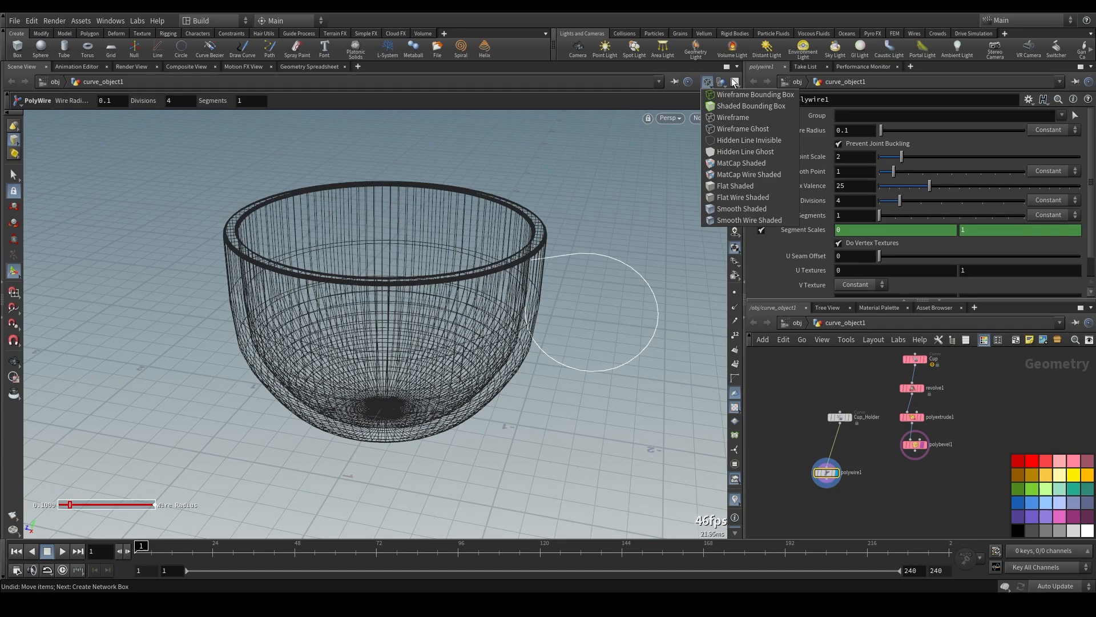
click(751, 215)
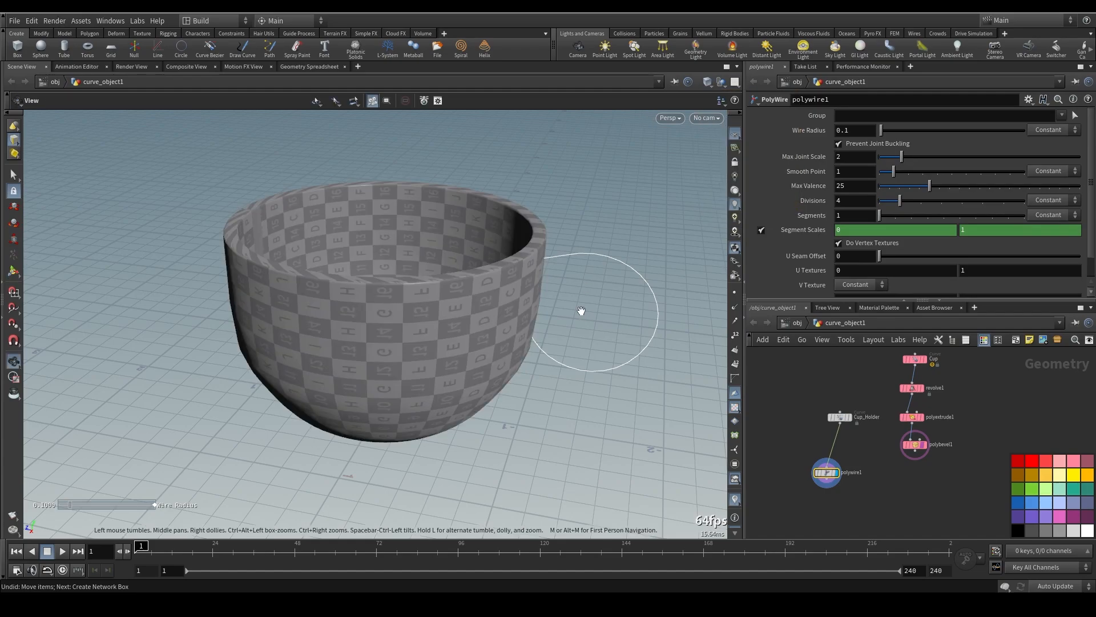
alt+scroll(580, 310, up, 3)
alt+middle_drag(603, 303, 545, 311)
alt+drag(545, 311, 571, 301)
middle_drag(571, 301, 560, 280)
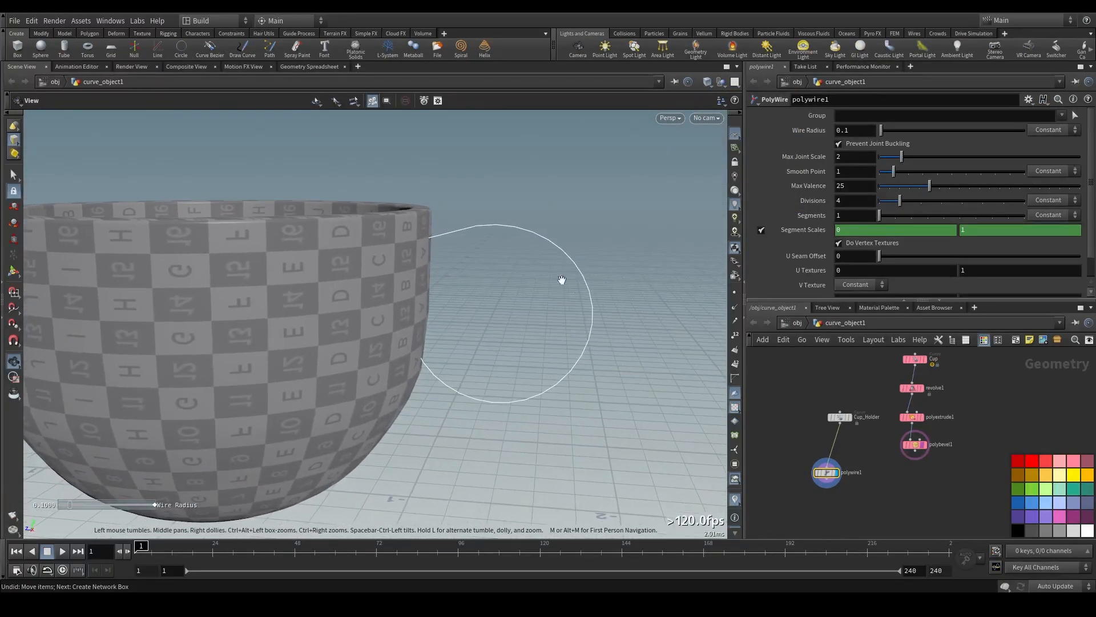
Step: Make room above polywire1 and insert a Resample node on the wire between Cup_Holder and polywire1
key(Return)
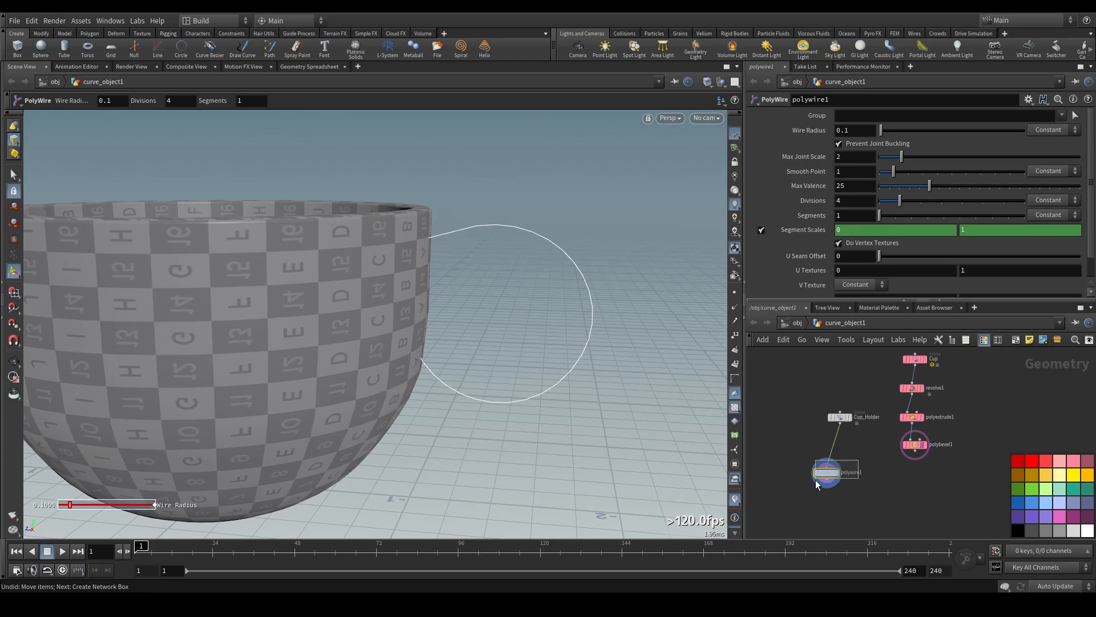
drag(822, 473, 822, 501)
key(Tab)
text(rese)
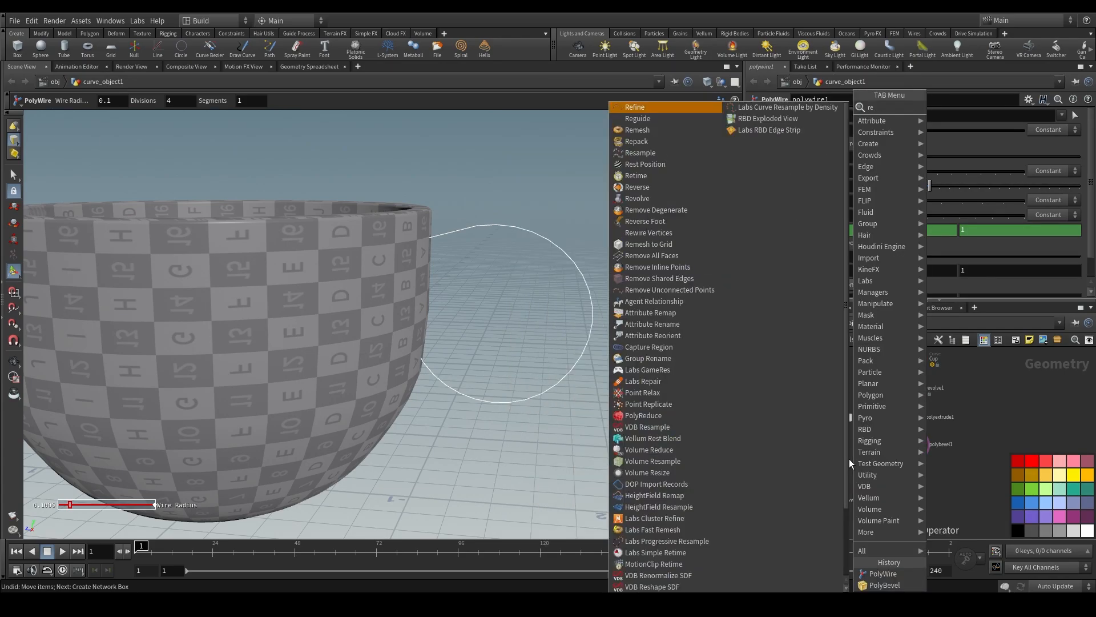
key(BackSpace)
key(BackSpace)
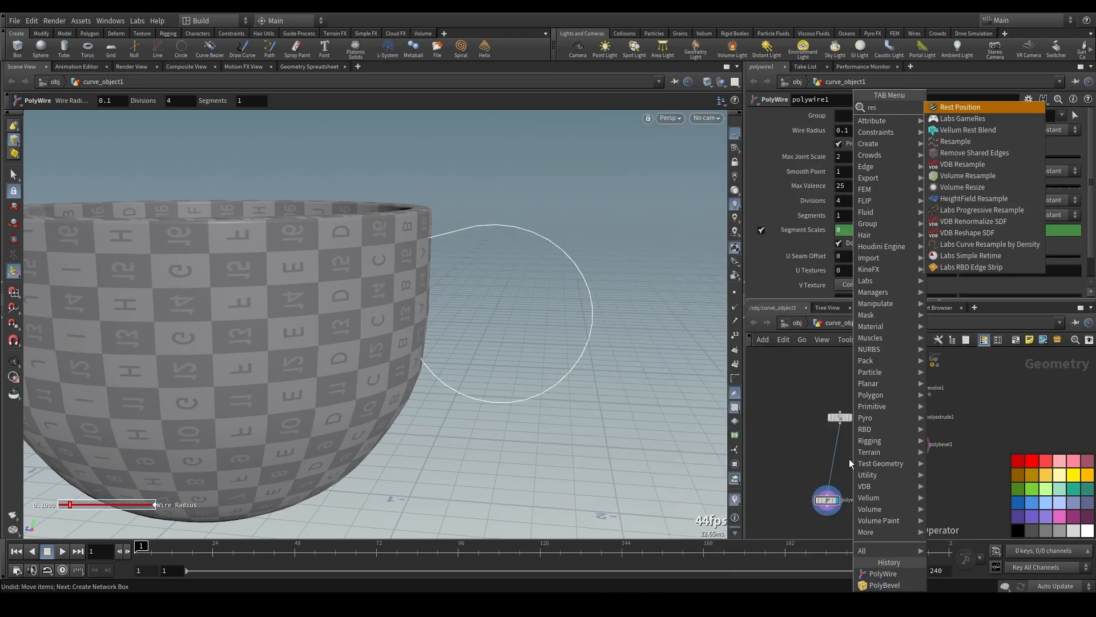
key(Down)
key(Down)
key(Down)
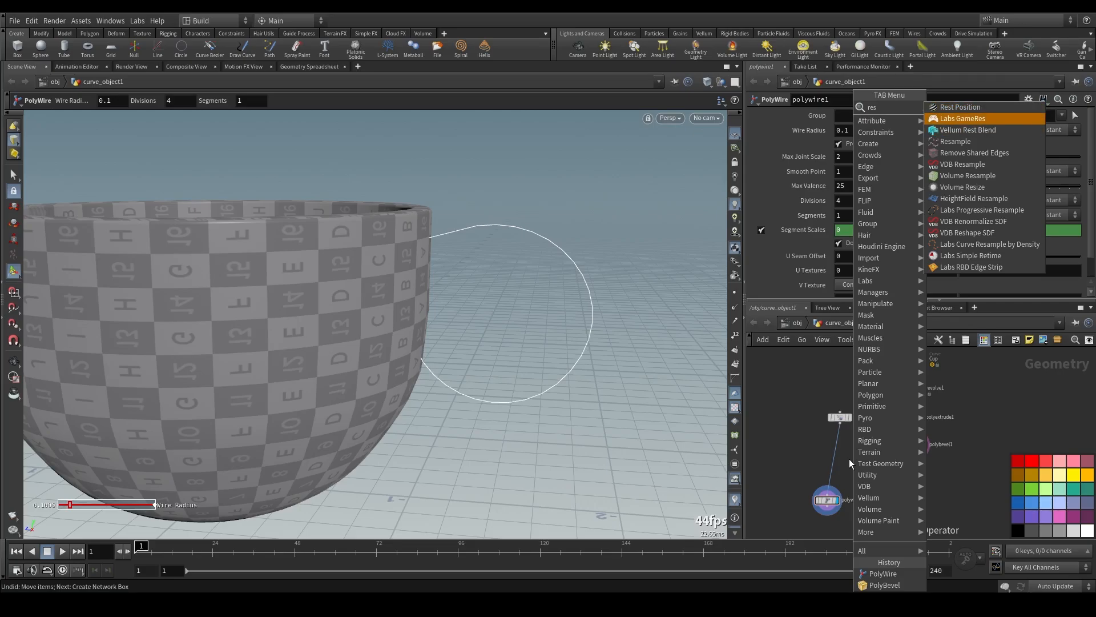
key(Return)
click(848, 458)
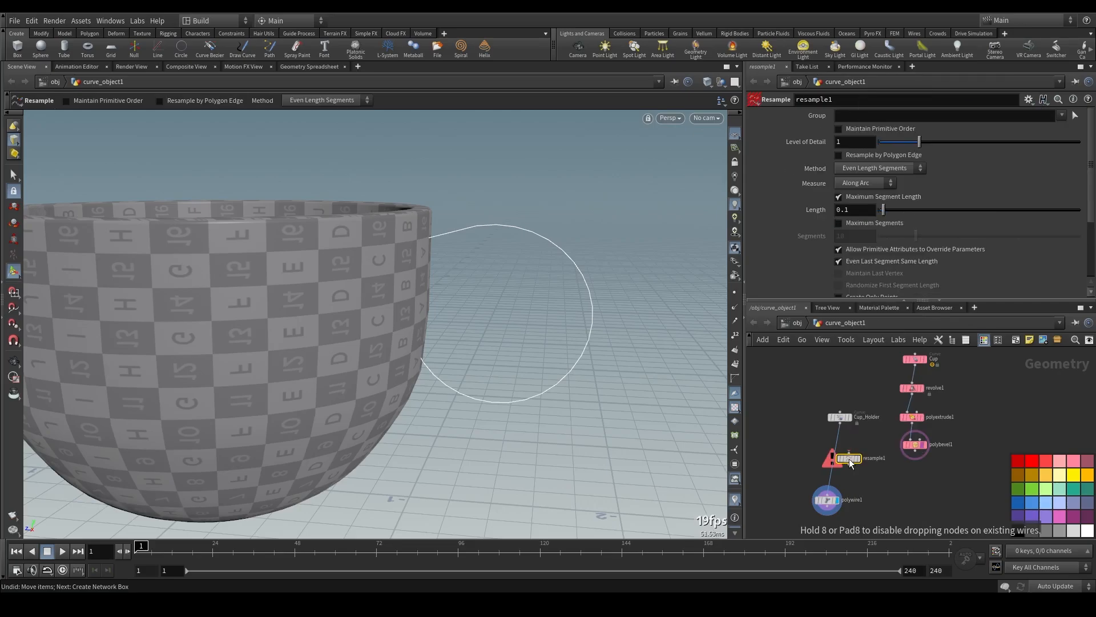
drag(837, 458, 836, 457)
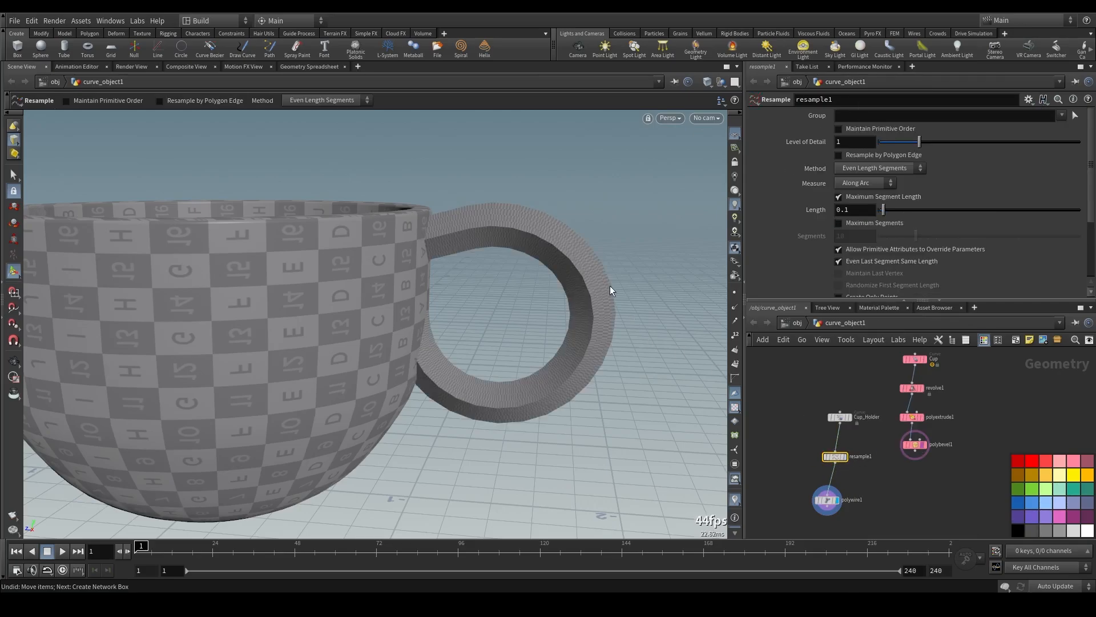
Step: Set the Resample node's Level of Detail to 1.1
scroll(610, 281, up, 4)
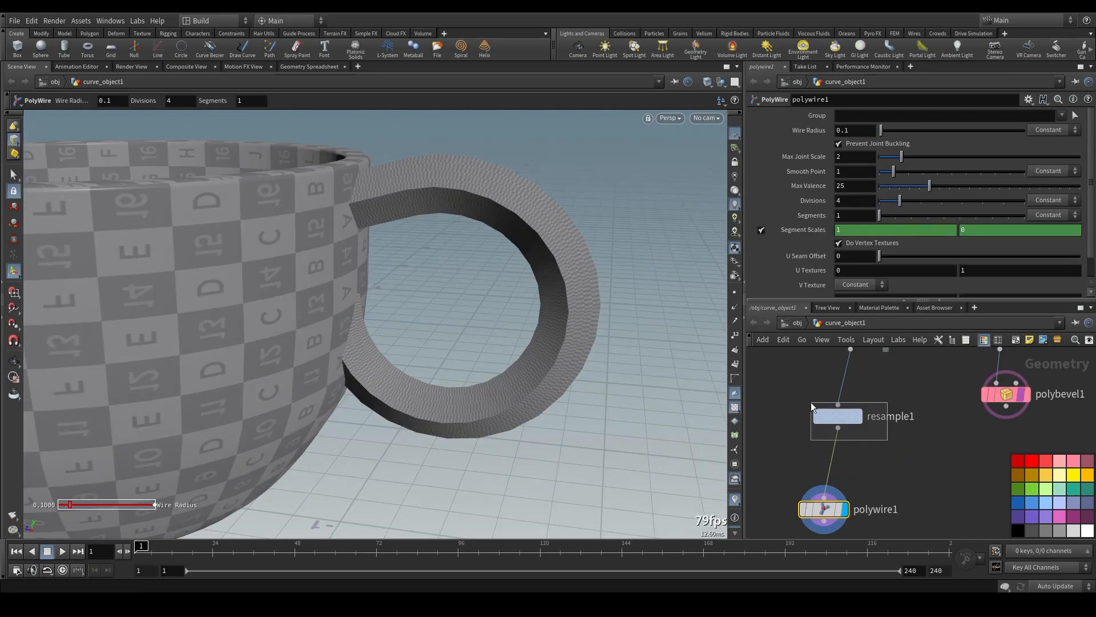
click(837, 416)
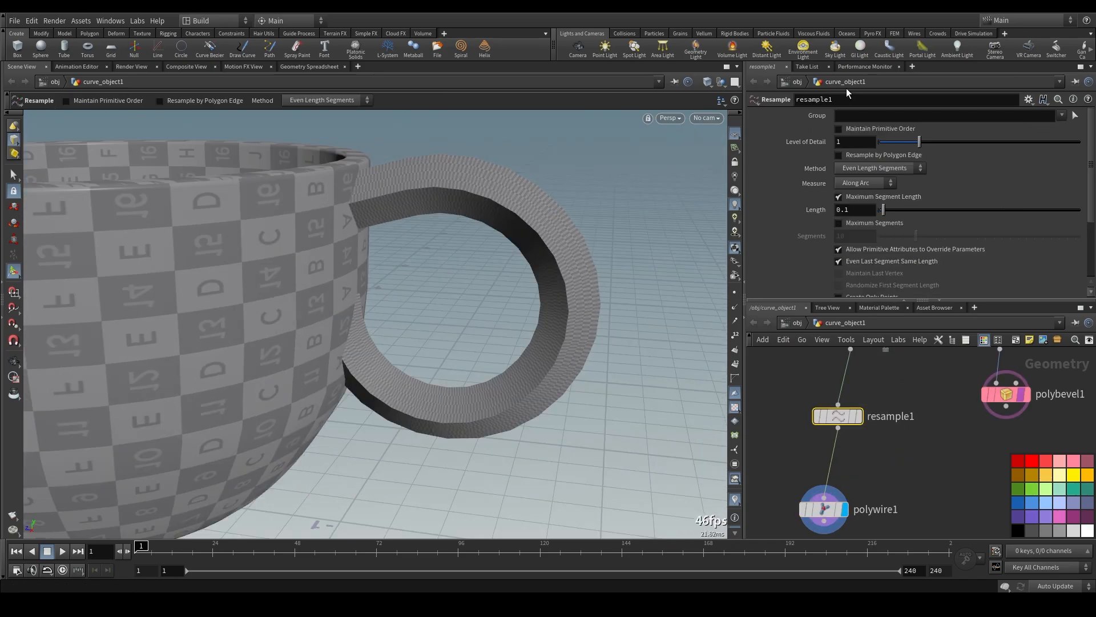
mouse_move(924, 147)
mouse_down()
mouse_move(1038, 144)
mouse_move(923, 147)
mouse_up()
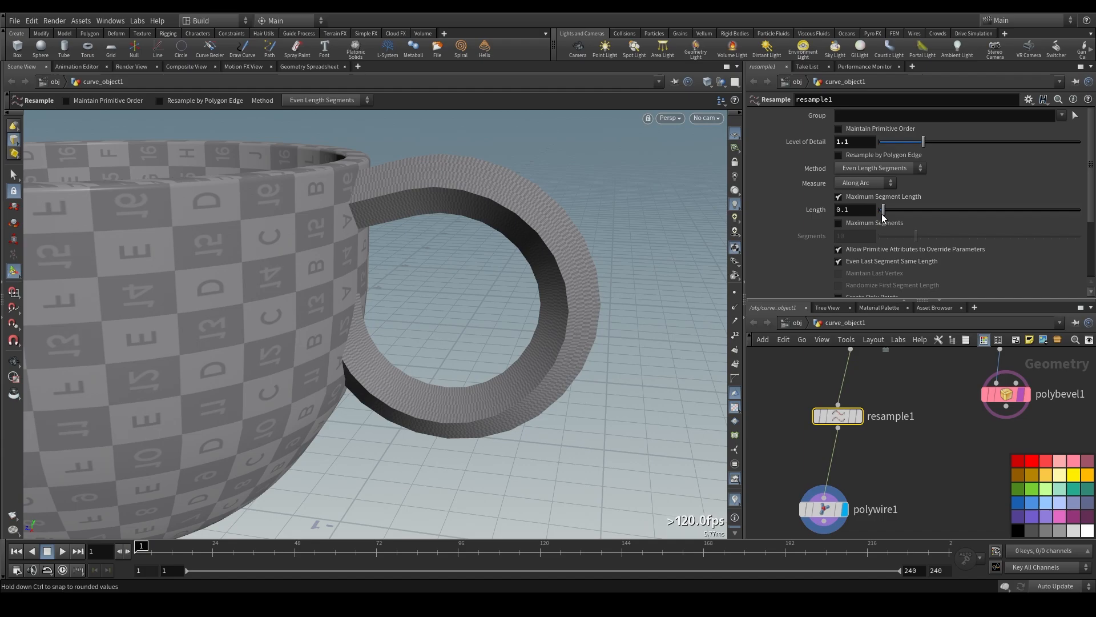
Step: Try a longer segment length on the Resample node, return it to 0.1, and inspect the handle
drag(884, 210, 893, 210)
drag(514, 229, 451, 259)
mouse_move(892, 210)
mouse_down()
mouse_move(1049, 209)
mouse_move(839, 211)
mouse_move(883, 212)
mouse_up()
key(Escape)
drag(610, 210, 588, 126)
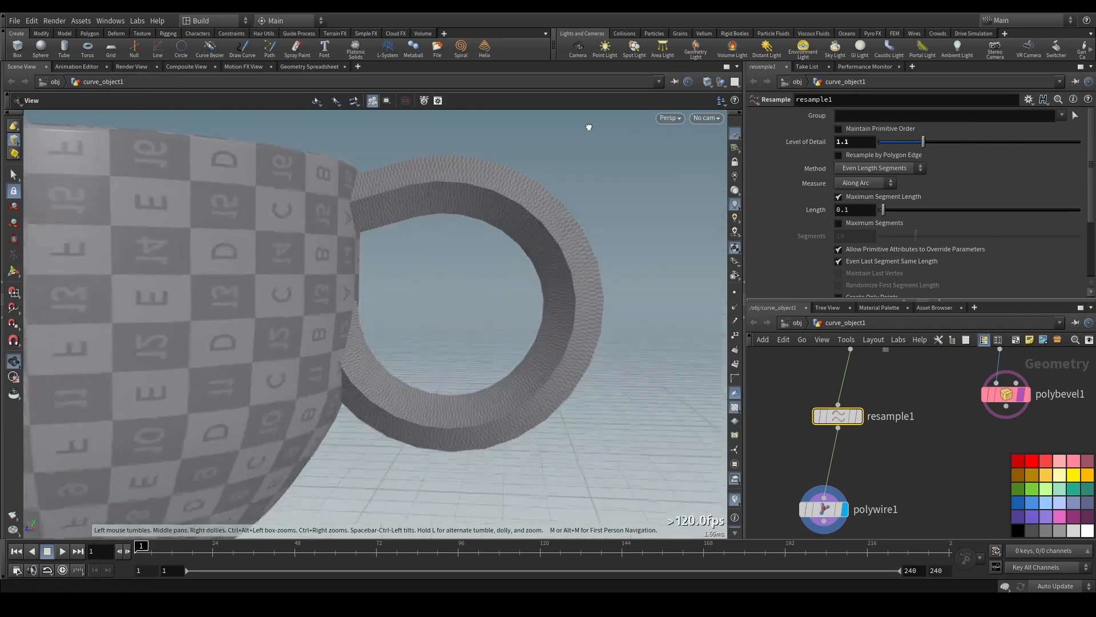
key(Return)
scroll(862, 257, down, 3)
scroll(862, 257, up, 3)
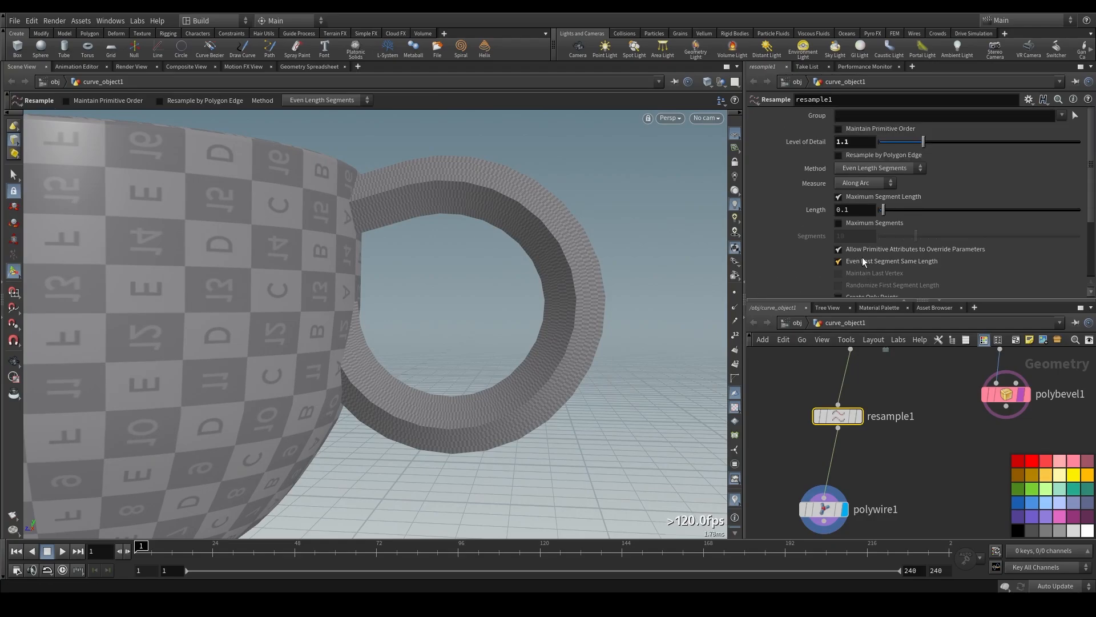
Step: Set polywire1's Wire Radius to 0.08 to thin the cup handle
click(824, 508)
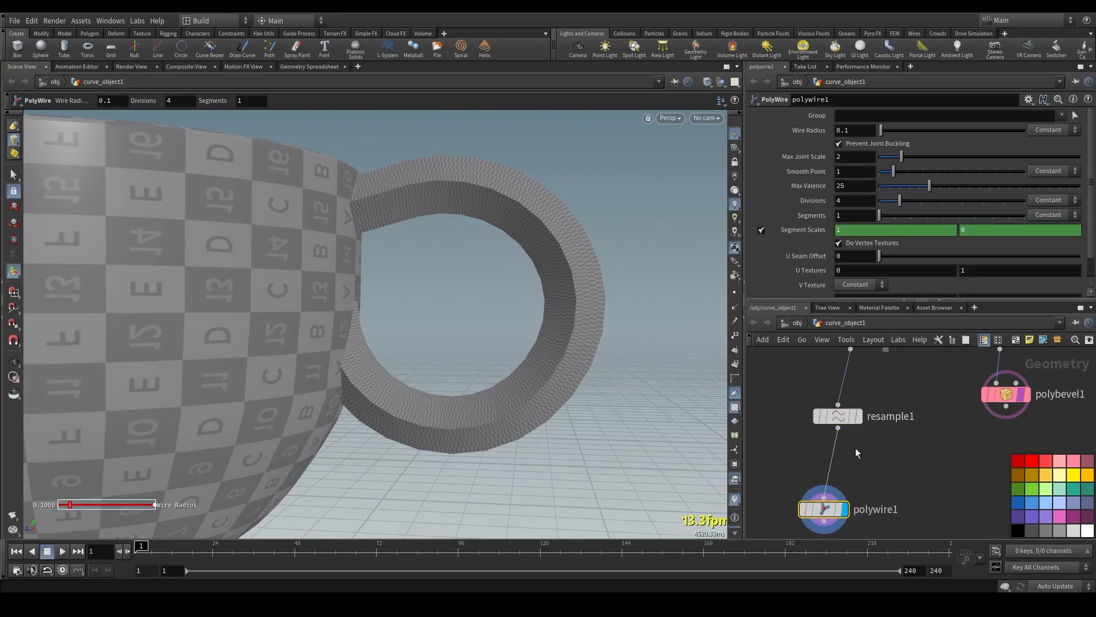
drag(881, 134, 880, 135)
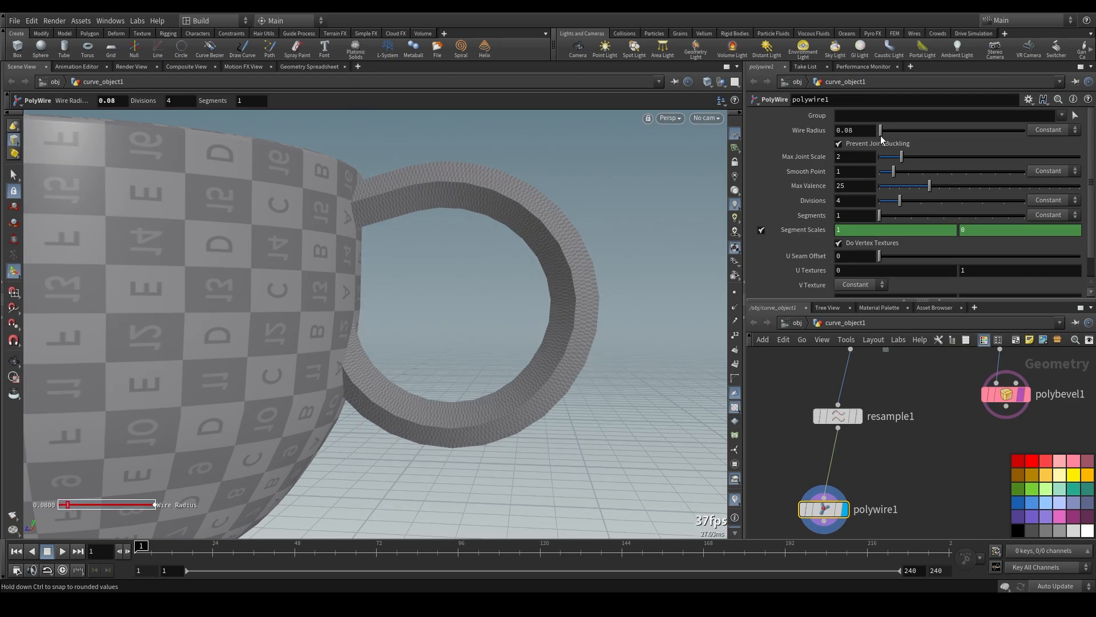
key(Escape)
drag(406, 161, 576, 181)
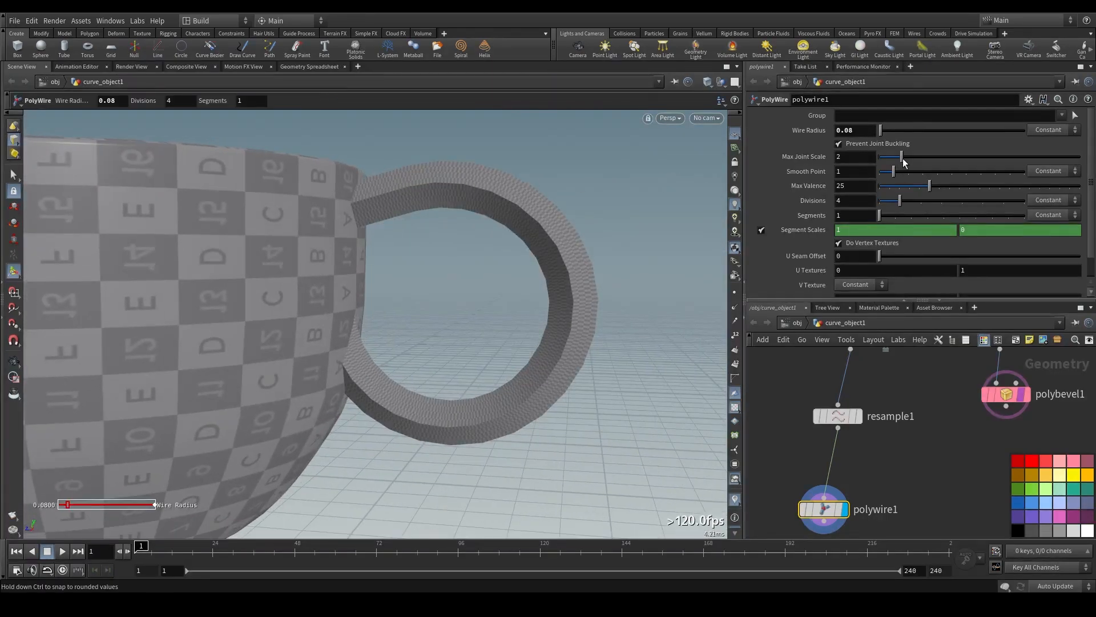
Step: Set polywire1's Max Joint Scale to 2.31, Smooth Point to 4, Max Valence to 42, and both Divisions and Segments to 10
drag(902, 158, 908, 157)
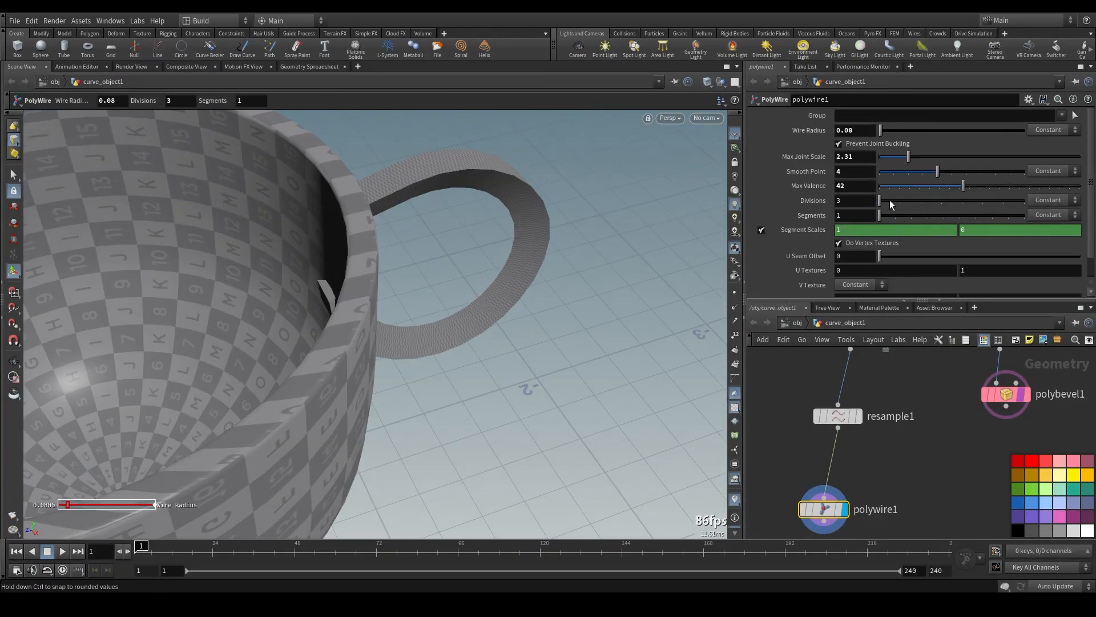
drag(894, 205, 1026, 206)
key(Escape)
drag(571, 223, 521, 224)
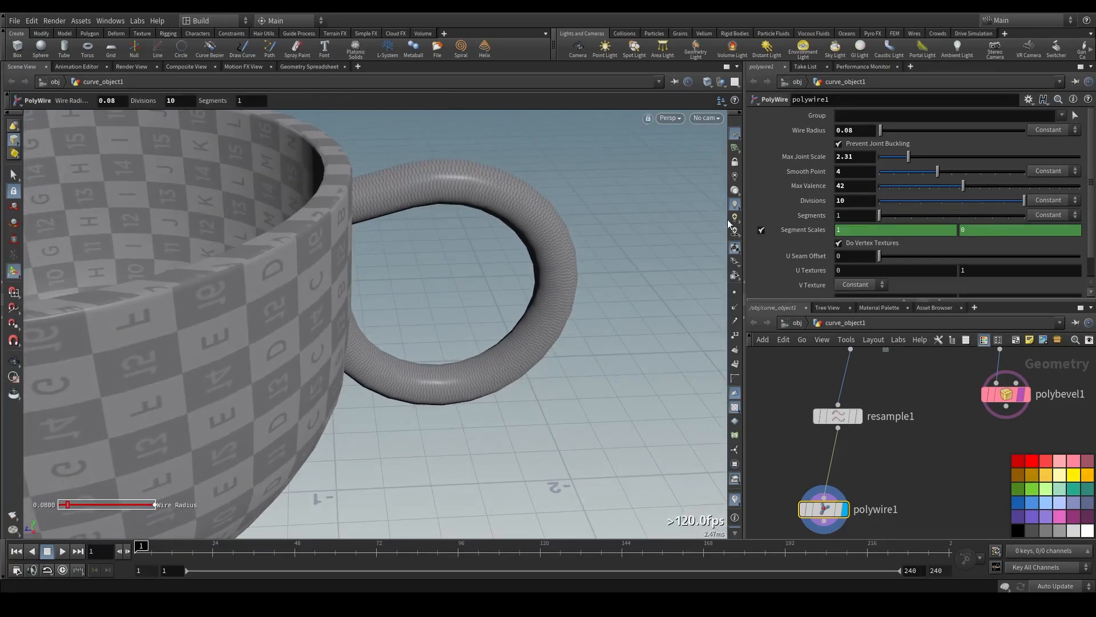
drag(881, 217, 972, 219)
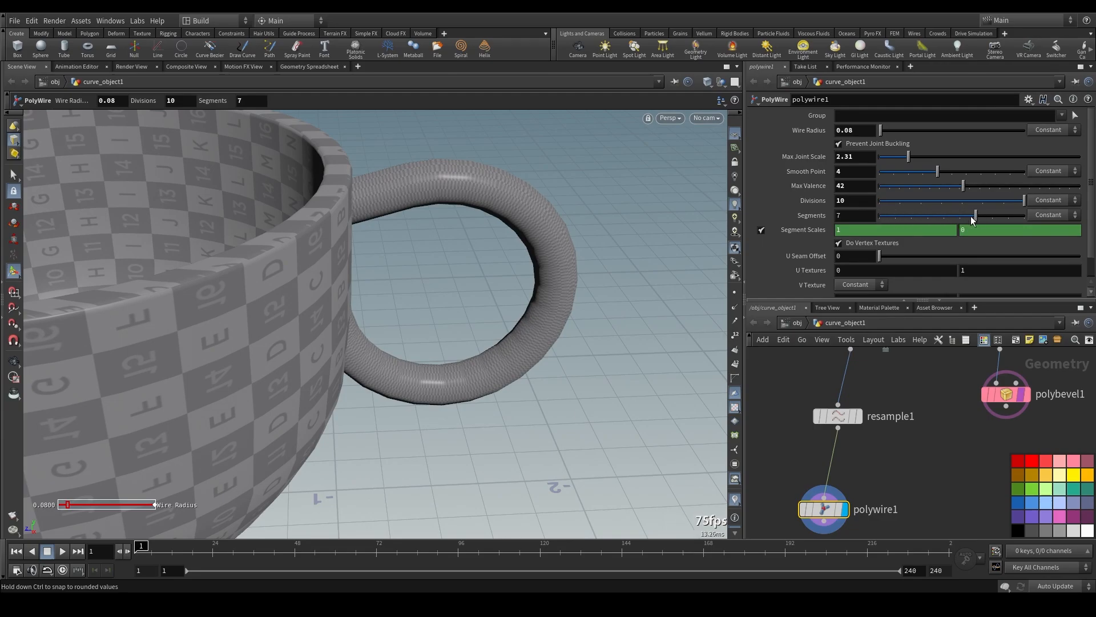
scroll(811, 246, down, 2)
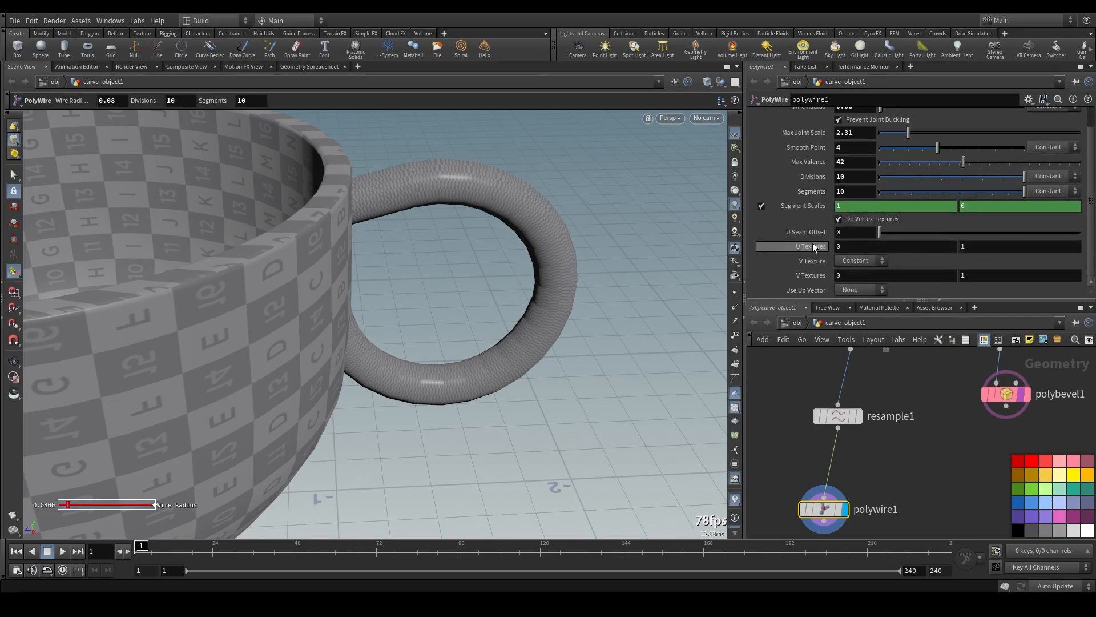
Step: Examine the handle from several angles, including where its ends meet the inside wall of the cup
key(Escape)
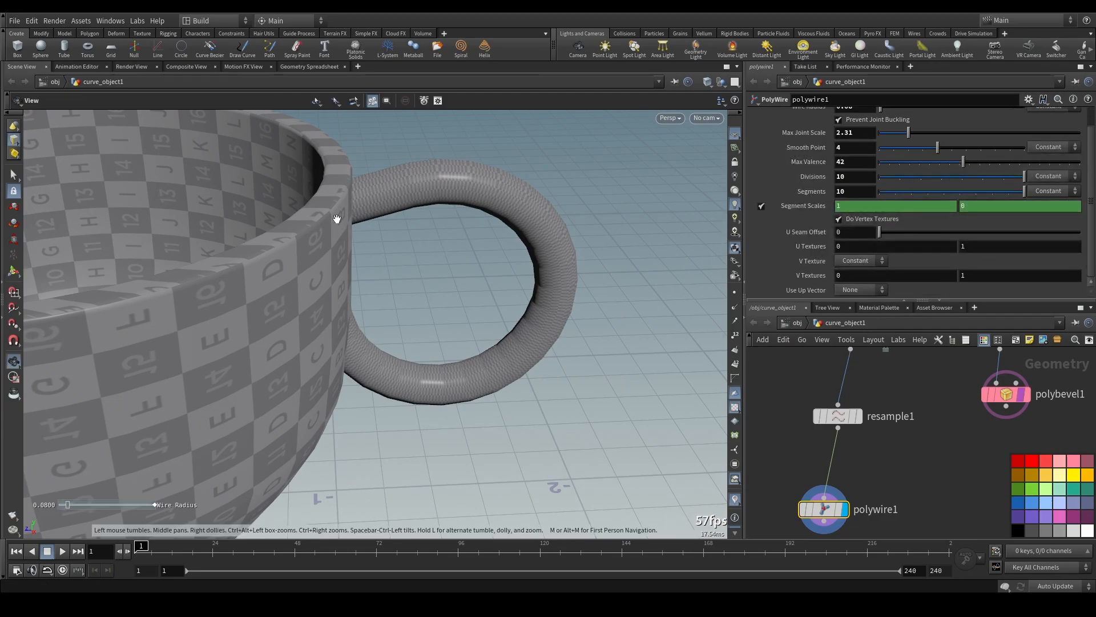
drag(443, 243, 262, 172)
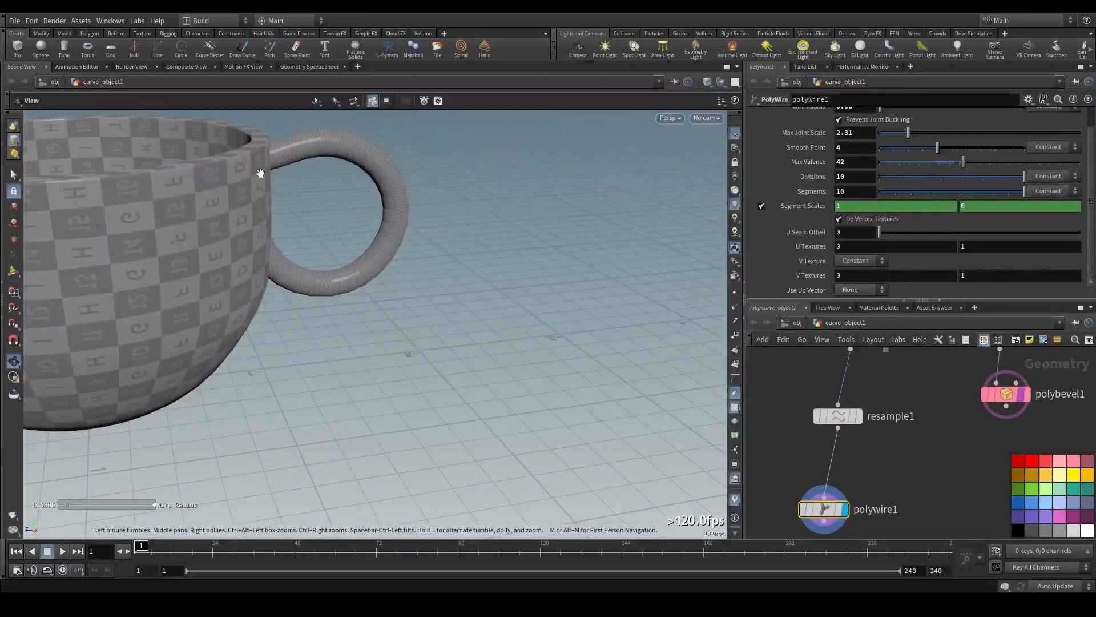
middle_drag(262, 172, 507, 240)
drag(507, 240, 437, 247)
scroll(438, 247, down, 2)
middle_drag(437, 247, 482, 320)
drag(482, 320, 534, 396)
scroll(529, 386, up, 3)
scroll(393, 314, up, 2)
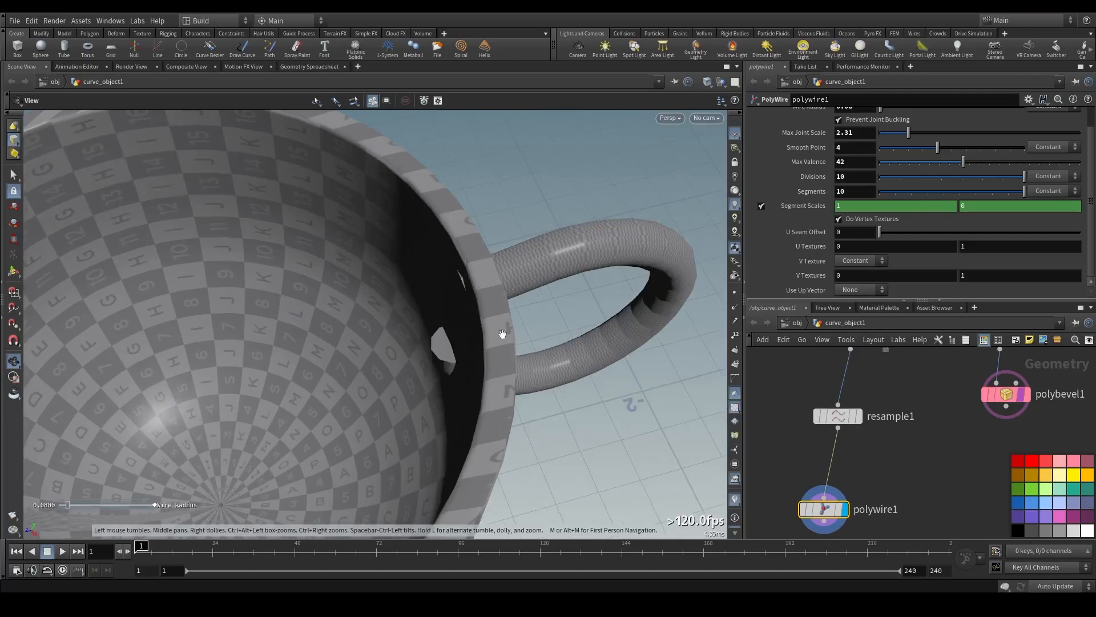
drag(502, 336, 461, 303)
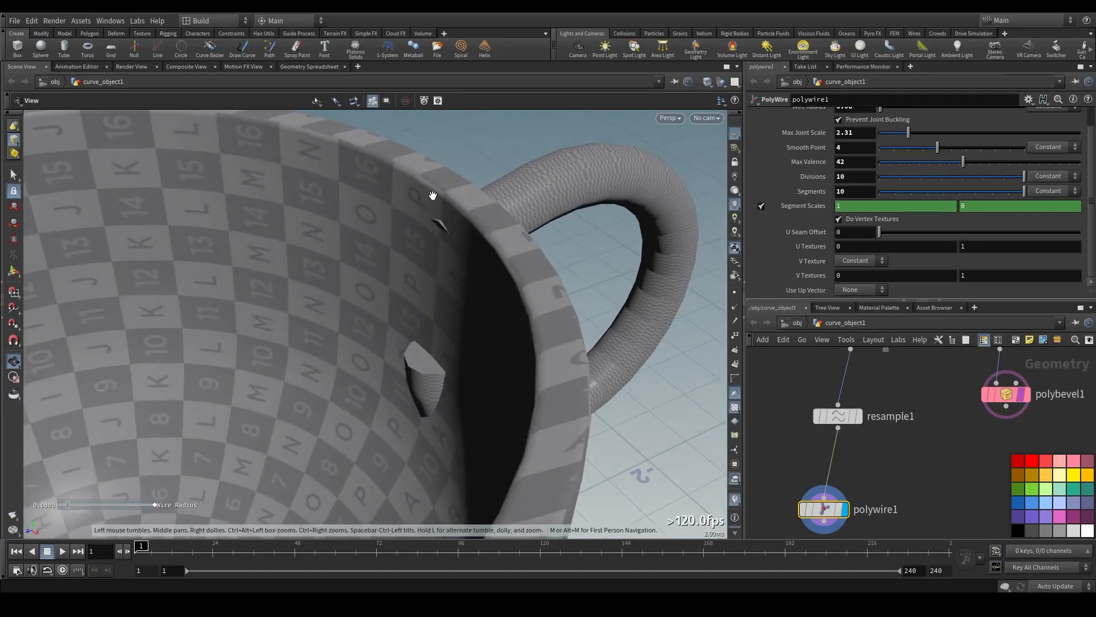
drag(434, 229, 434, 299)
middle_drag(433, 299, 477, 282)
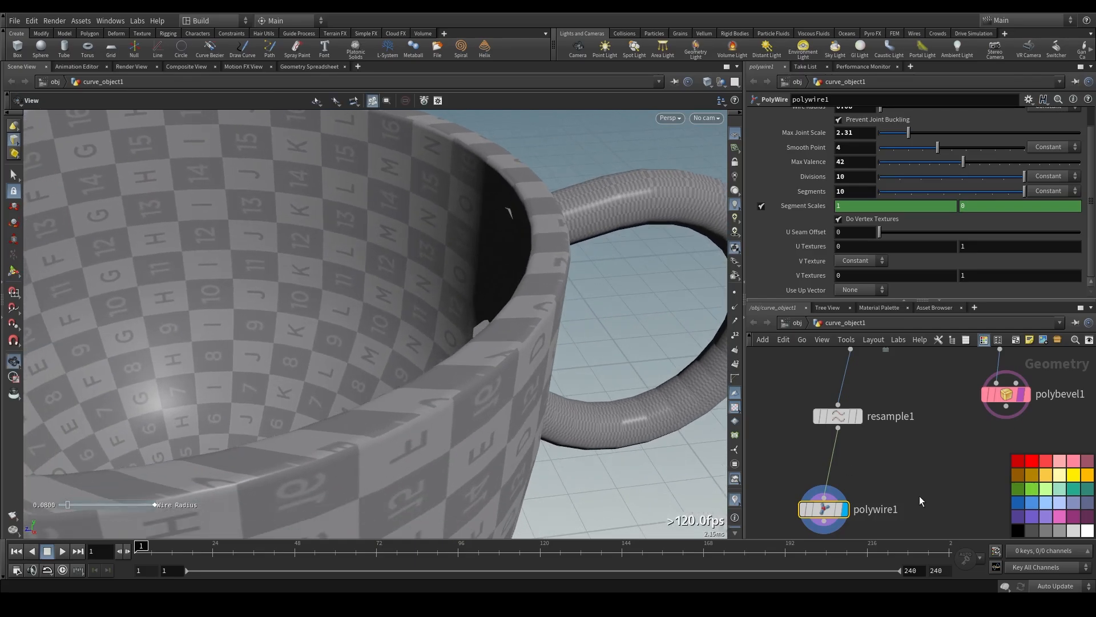
Step: Add a Carve node and insert it on the wire between resample1 and polywire1
scroll(919, 496, down, 3)
middle_drag(900, 487, 934, 397)
key(Tab)
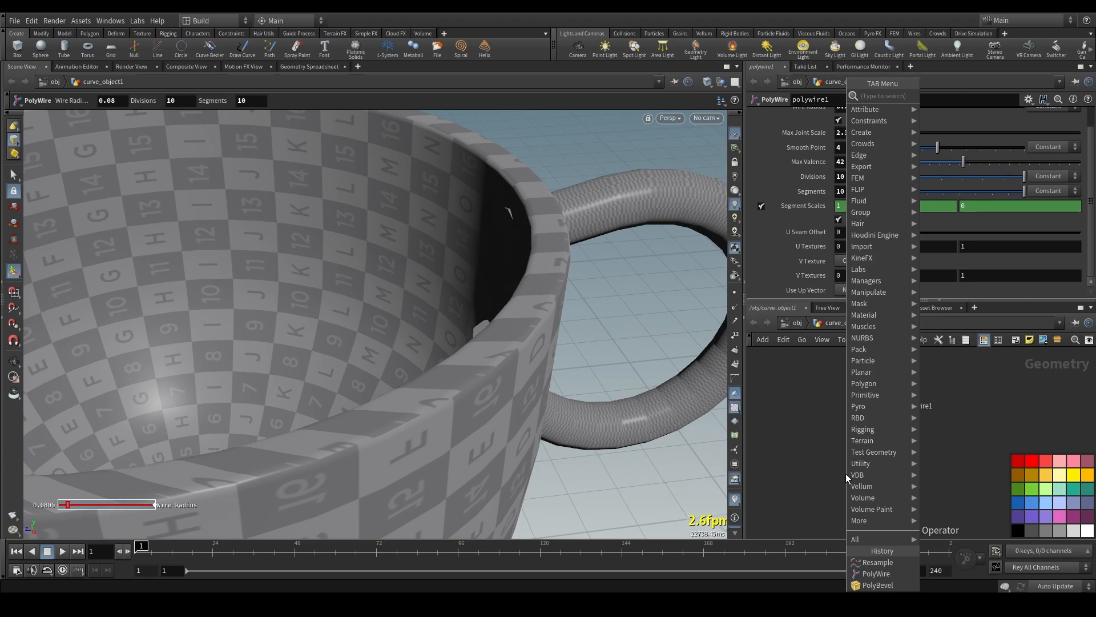
text(carve)
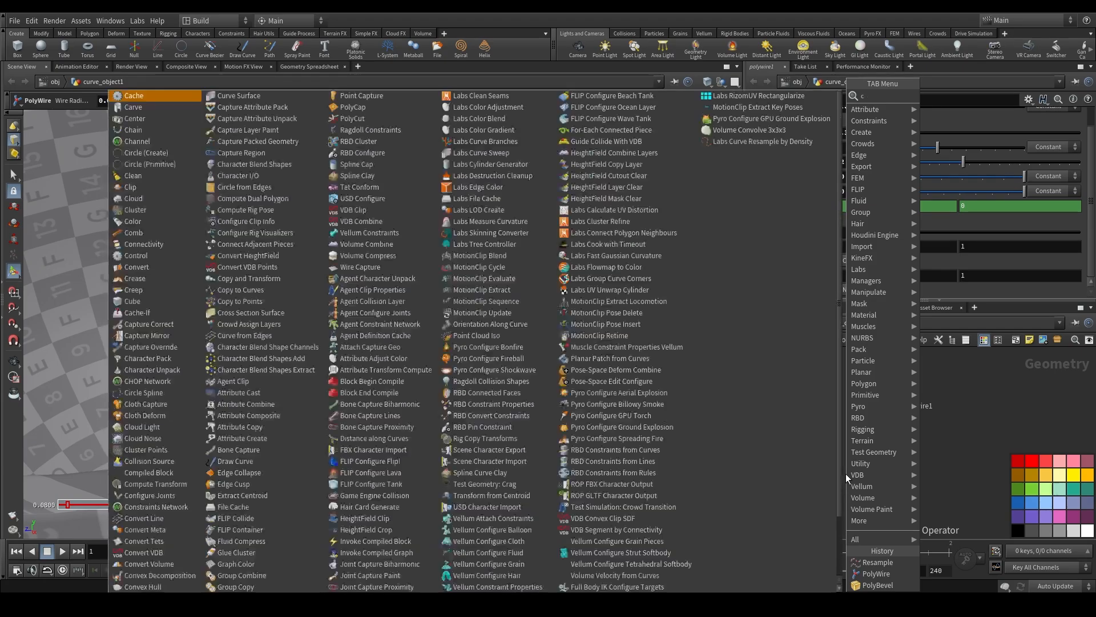
key(Return)
click(846, 475)
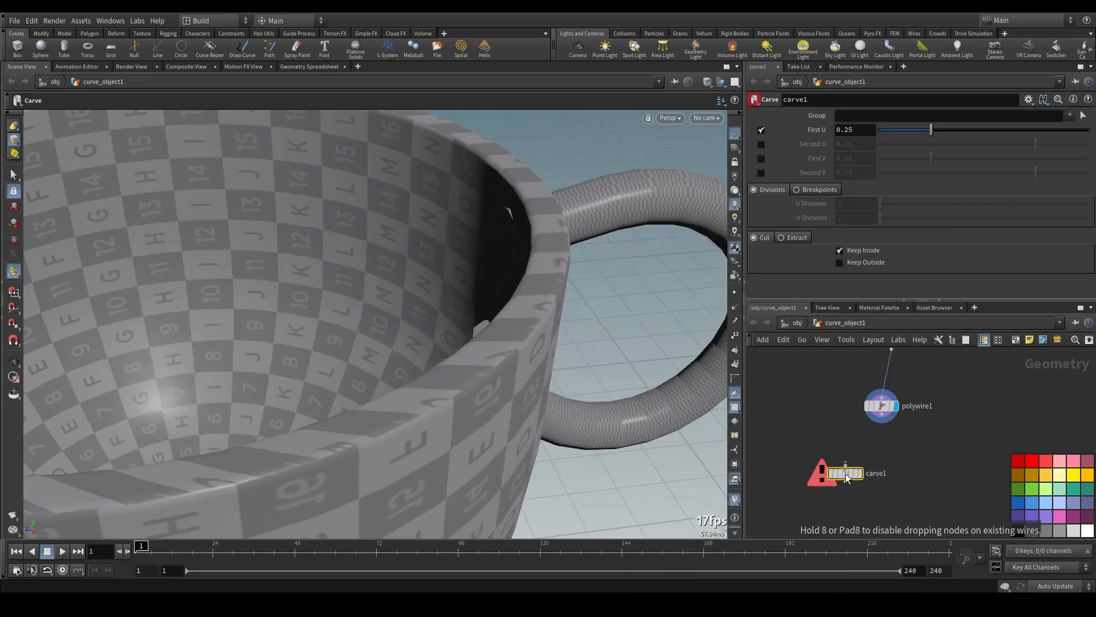
drag(846, 466, 882, 414)
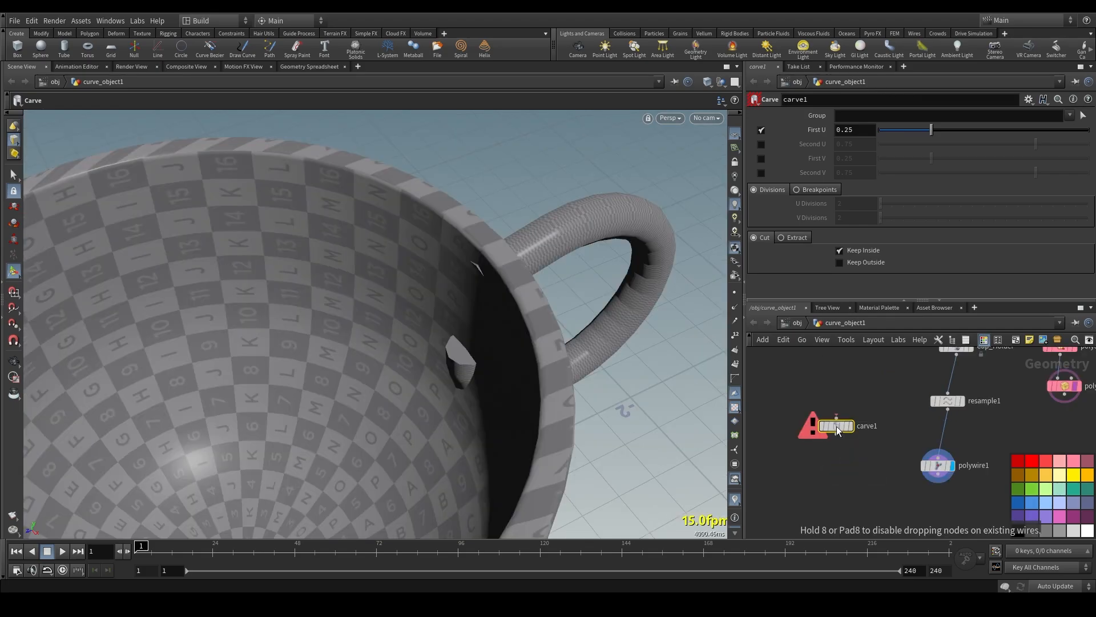
drag(839, 430, 944, 436)
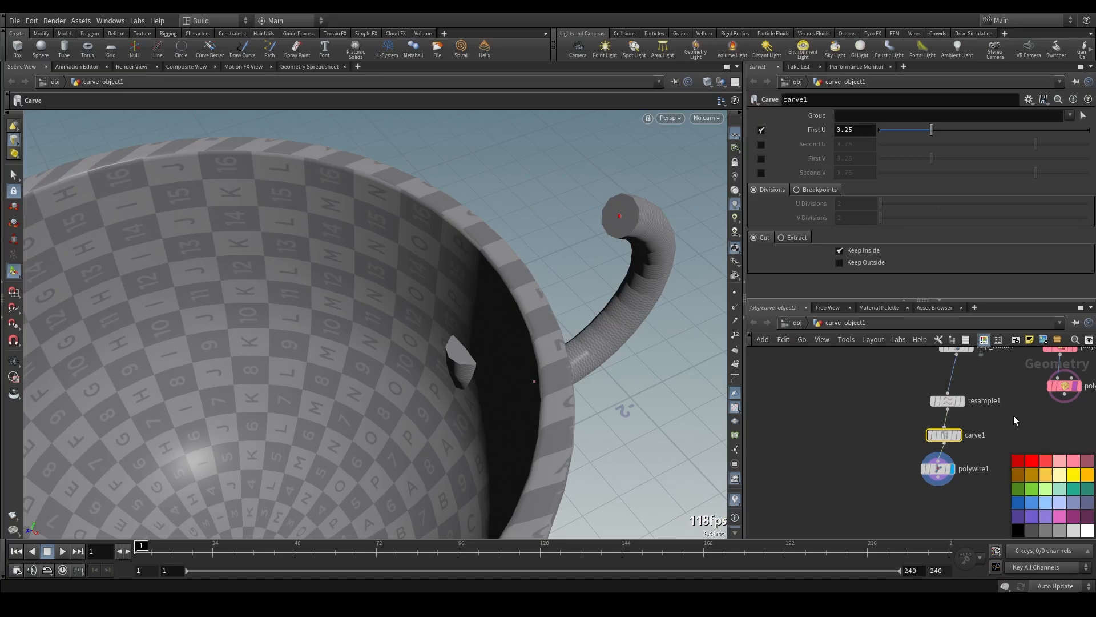
Step: Set the Carve node's First U to 0.003 to trim the handle's upper end inside the cup wall
alt+drag(699, 314, 650, 314)
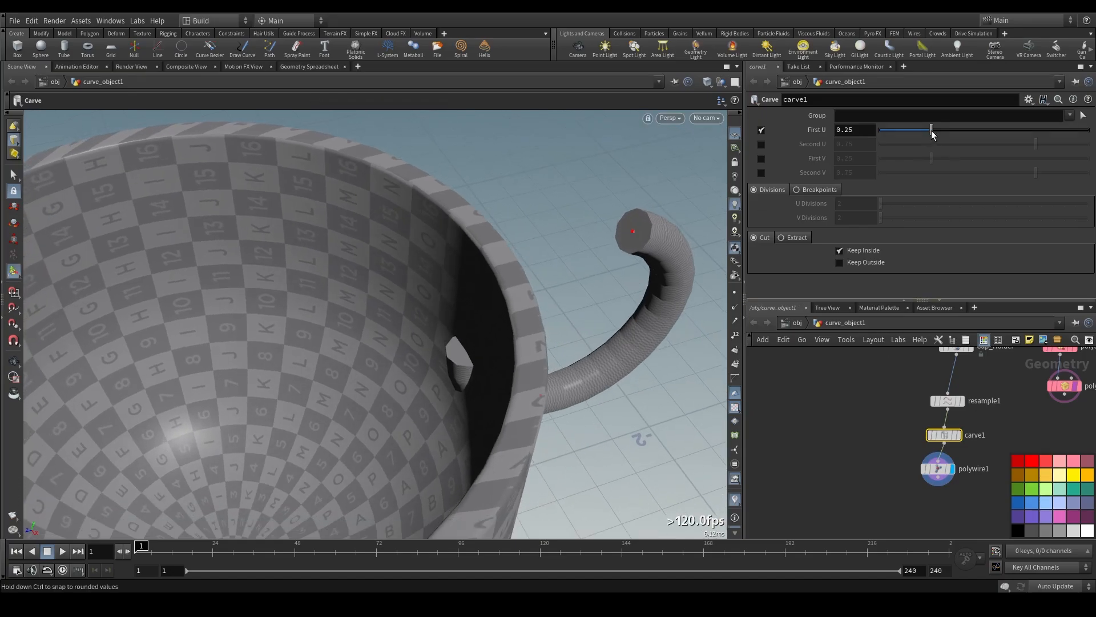
drag(933, 133, 883, 137)
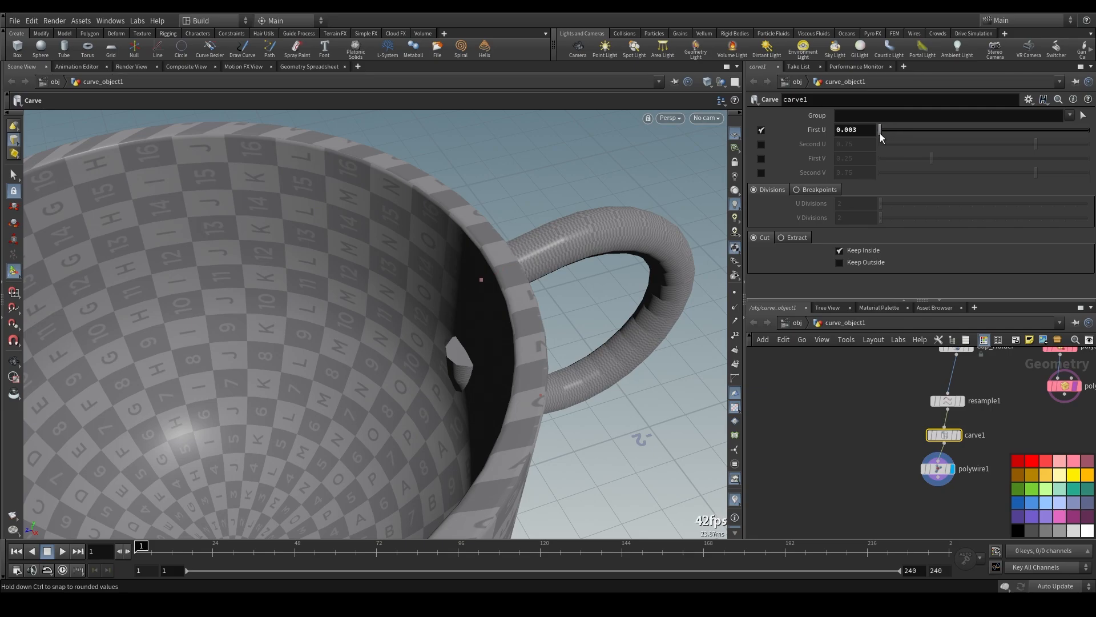
alt+drag(615, 250, 485, 265)
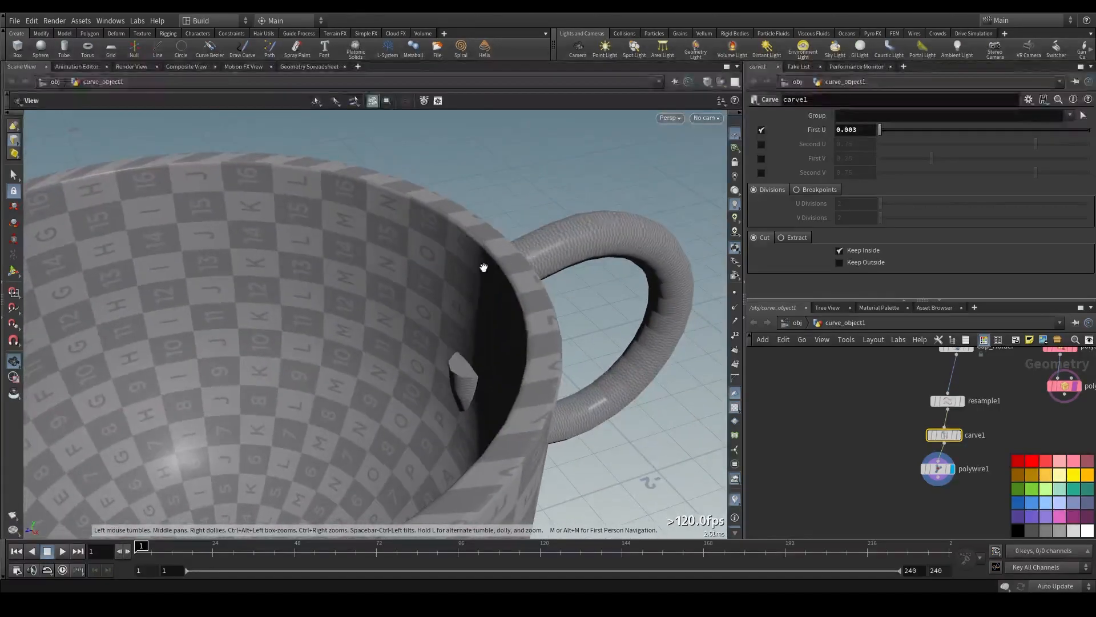
Step: Enable Second U on the Carve node and set it to 0.879 to trim the handle's lower end
click(762, 144)
drag(668, 271, 662, 228)
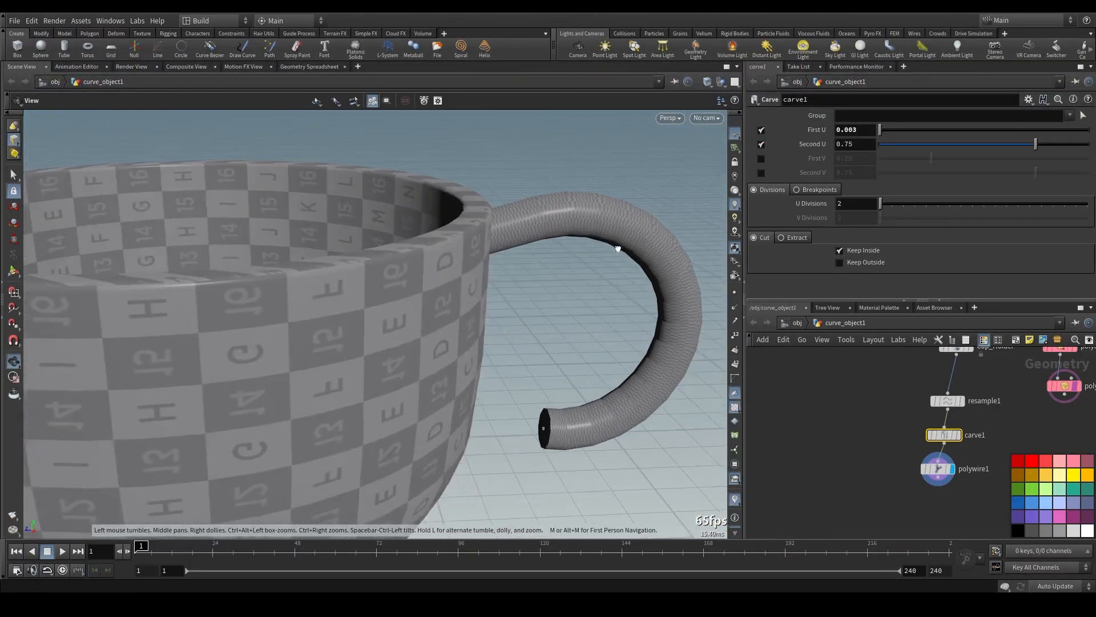
drag(1036, 142, 1064, 144)
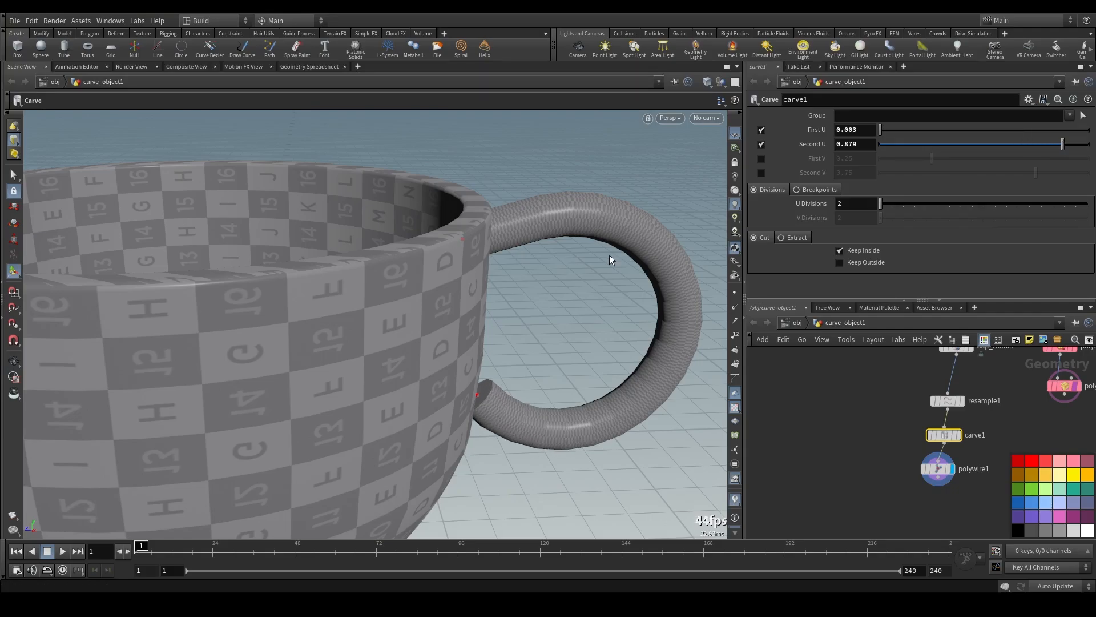
drag(652, 336, 557, 318)
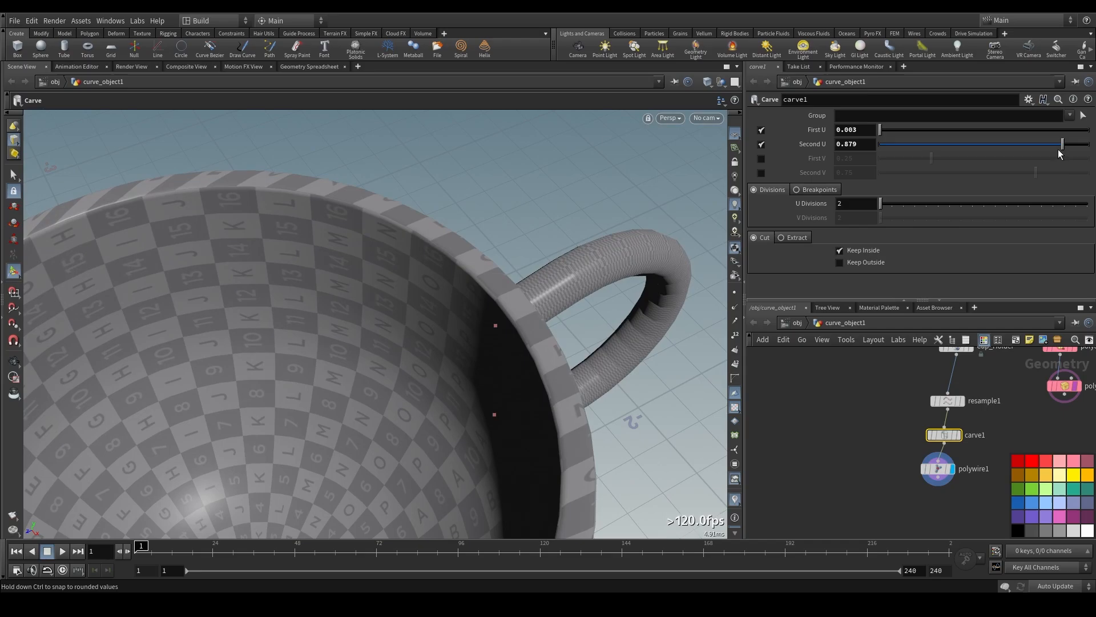
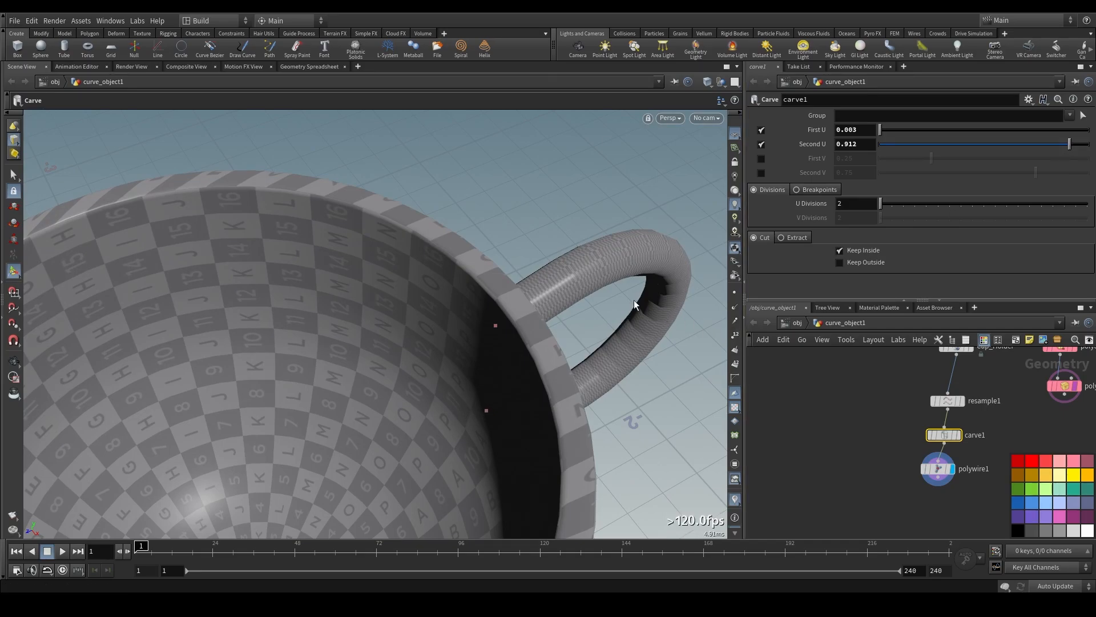
Step: Display the polybevel1 node's output so the bevelled bowl is shown shaded beside the handle curve
drag(634, 300, 491, 275)
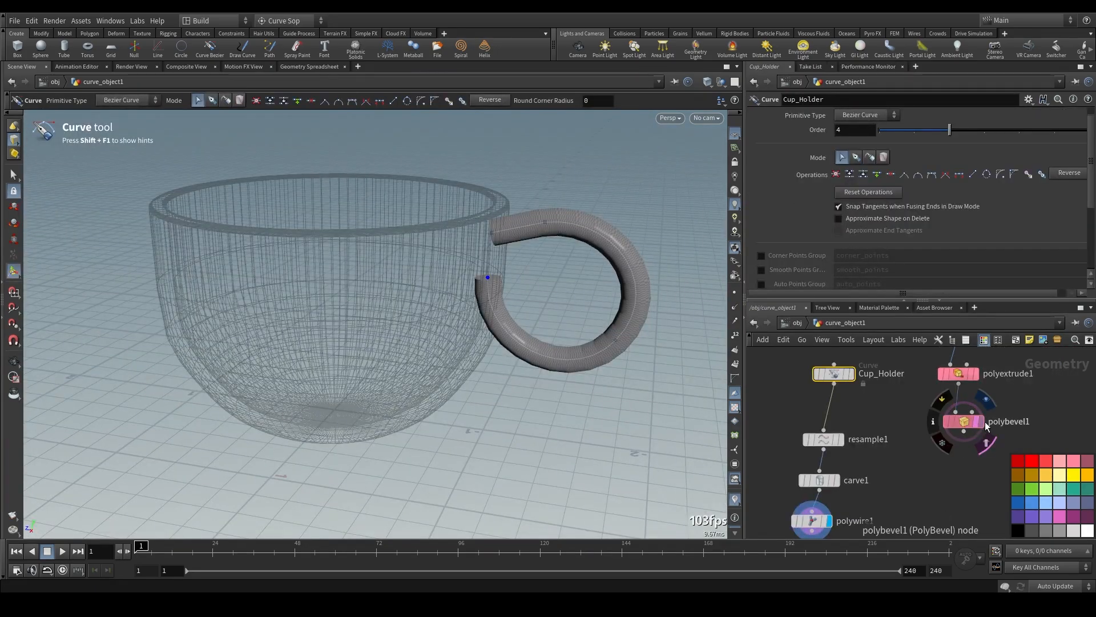
click(980, 421)
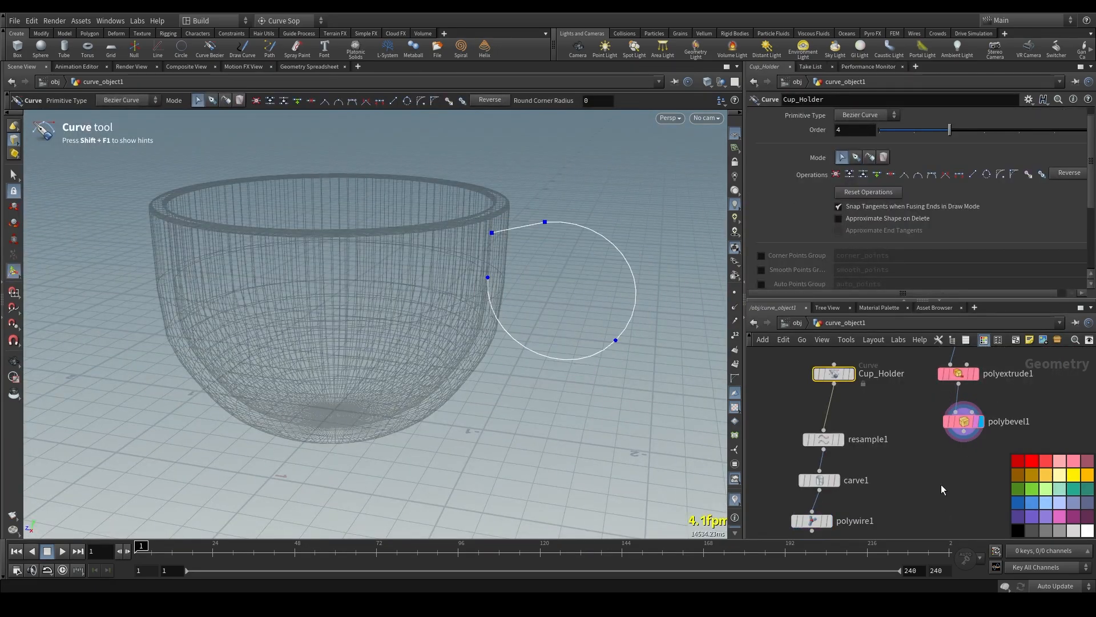
scroll(920, 406, down, 3)
drag(426, 207, 462, 294)
scroll(912, 404, down, 5)
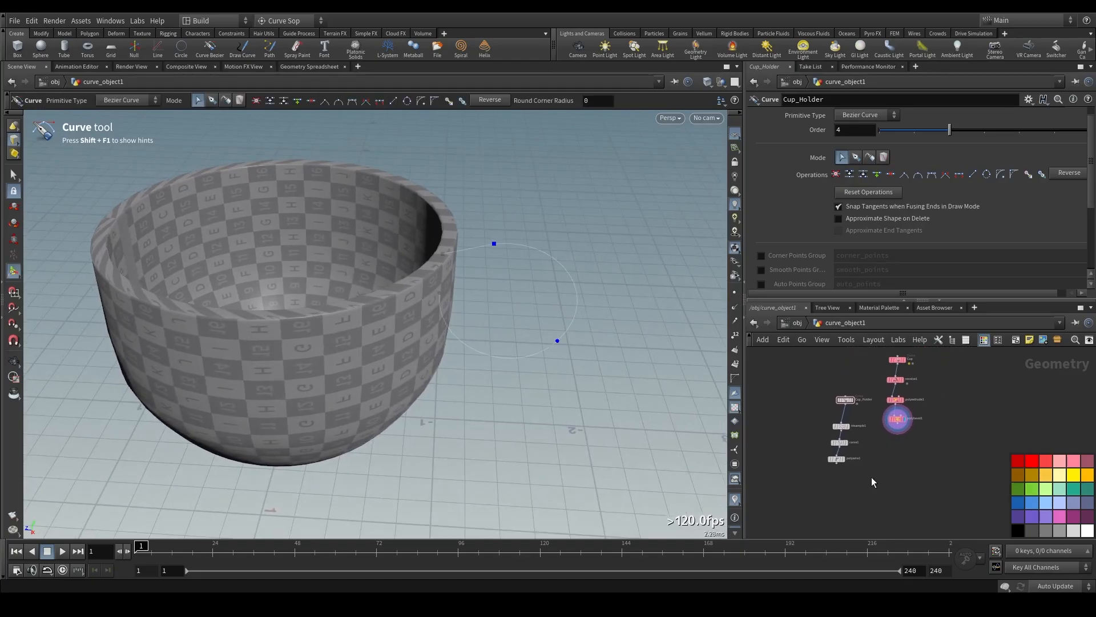
Step: Add a Merge node, wire polywire1 and polybevel1 into it, and display the merged cup and handle
key(Tab)
text(me)
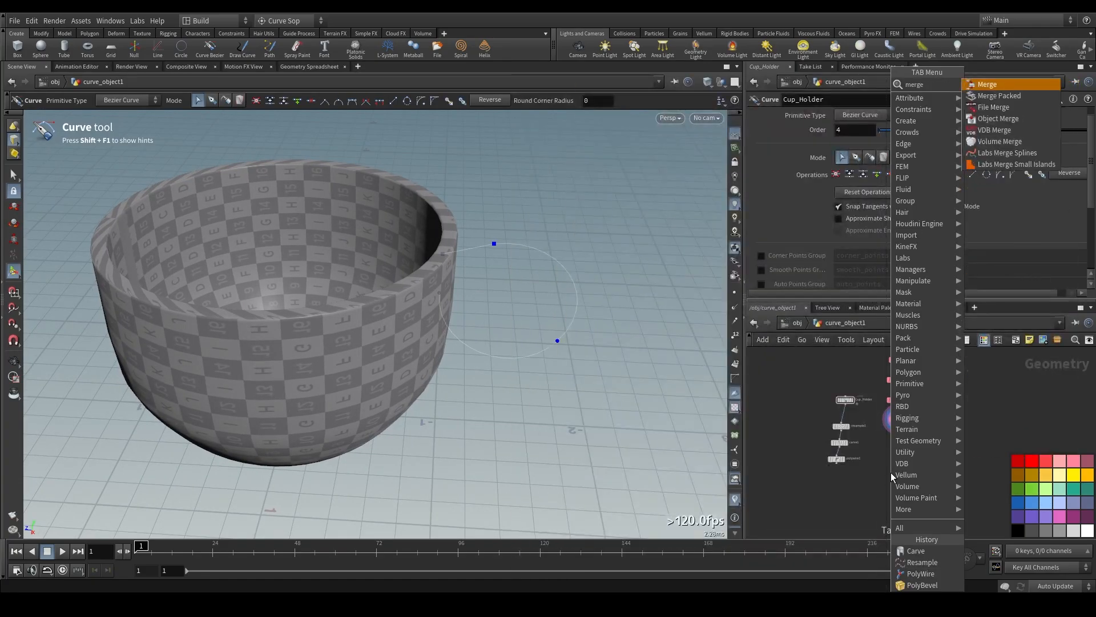
key(Return)
click(891, 472)
click(837, 463)
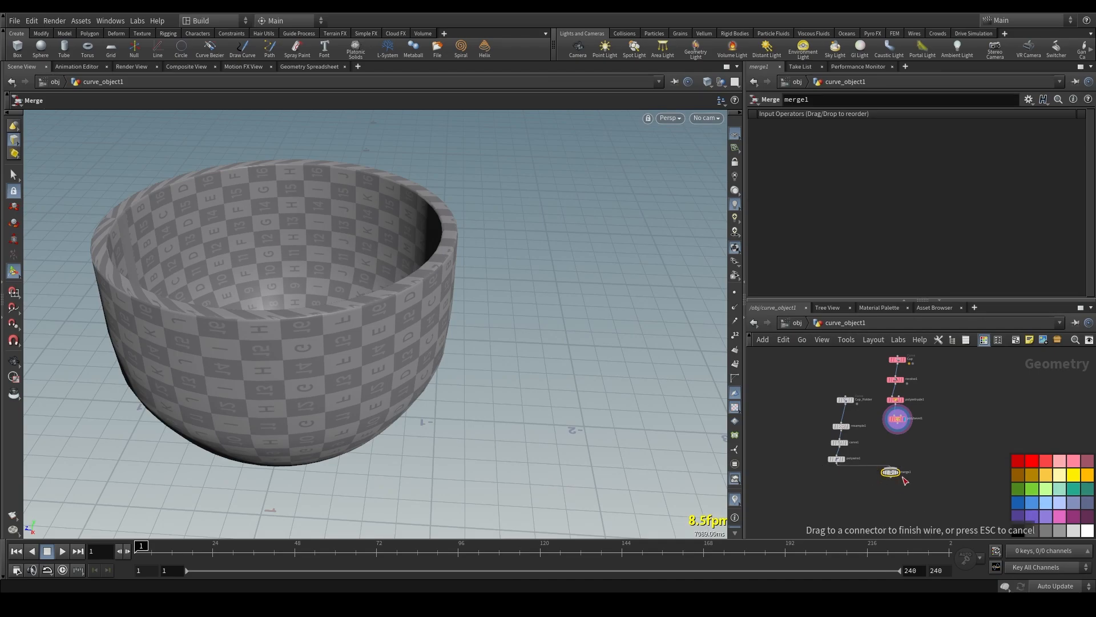
click(890, 467)
click(897, 435)
click(893, 472)
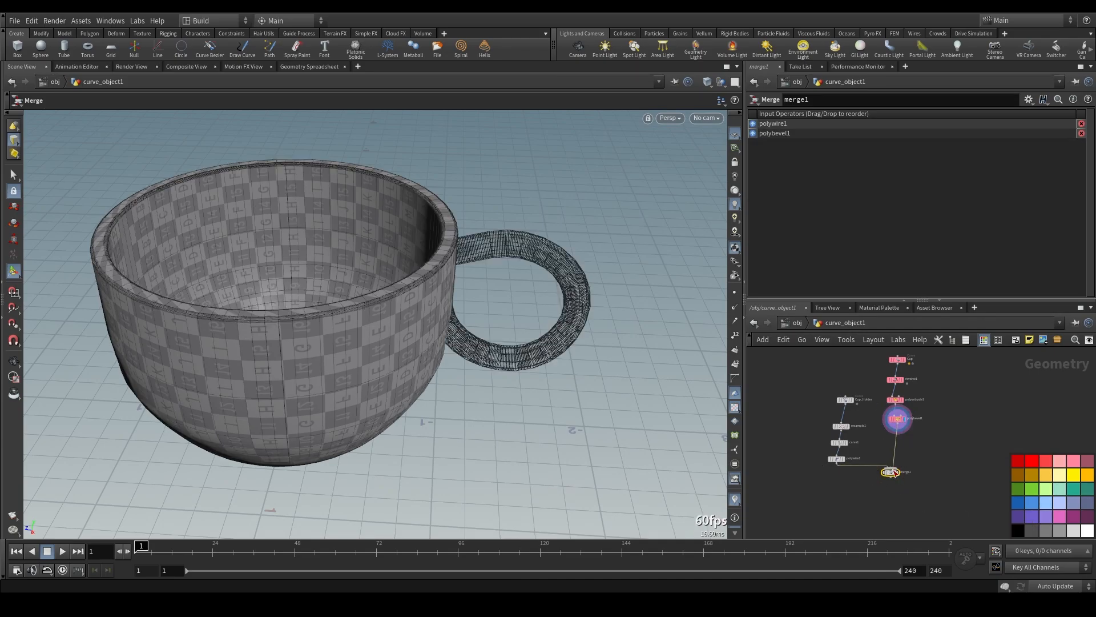
key(Escape)
Step: Check where the handle meets the inside of the cup, and return to the object level
drag(558, 366, 583, 379)
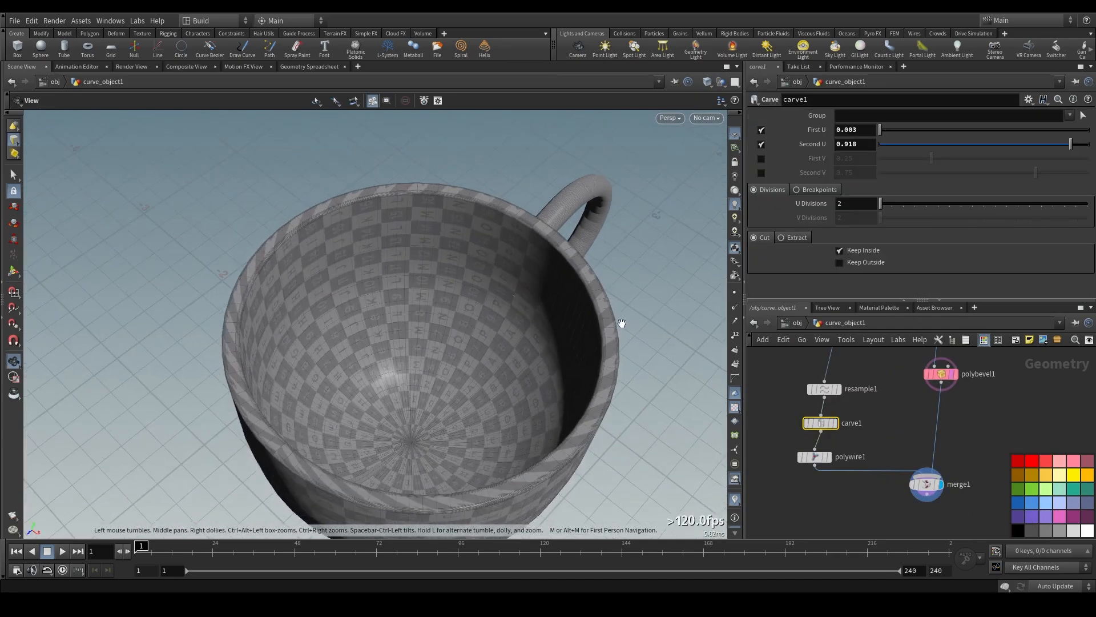
drag(571, 297, 329, 308)
key(Return)
key(u)
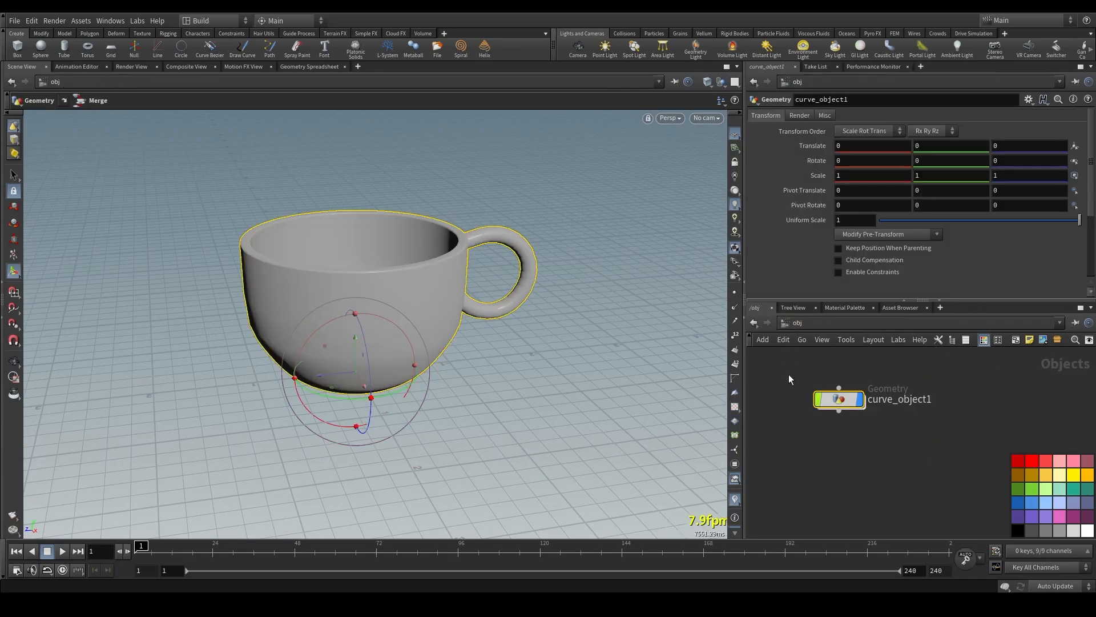
Step: Examine the complete cup with its handle from several angles at the object level
alt+drag(519, 271, 567, 277)
alt+scroll(507, 257, up, 1)
alt+scroll(507, 257, up, 2)
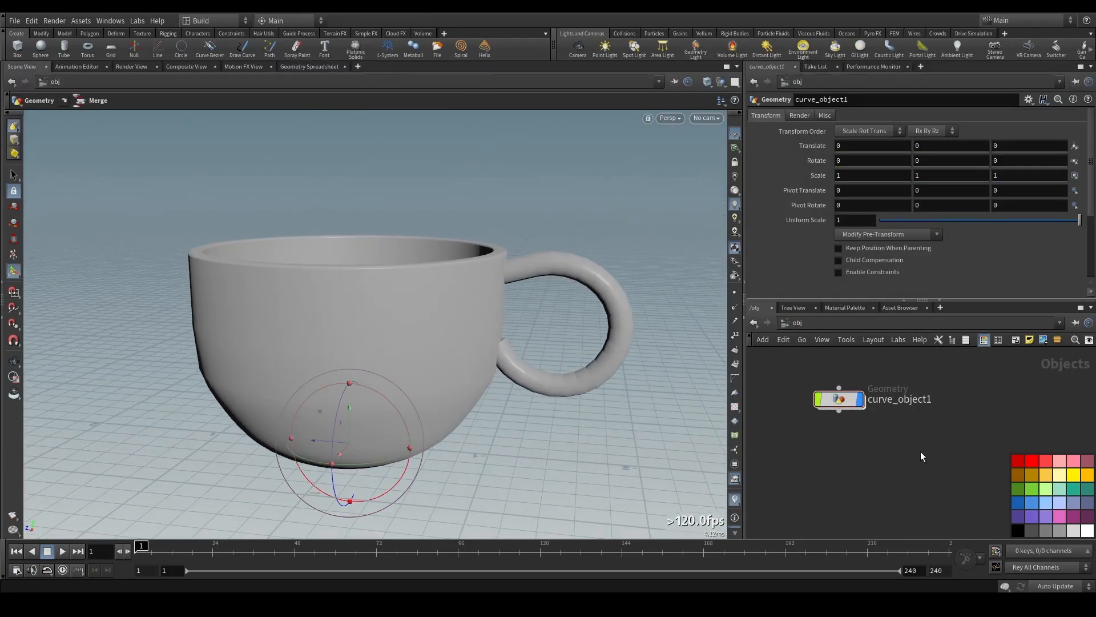
alt+scroll(540, 206, up, 2)
mouse_move(539, 206)
alt+mouse_down()
mouse_move(560, 246)
mouse_move(531, 187)
alt+mouse_up()
scroll(612, 191, down, 3)
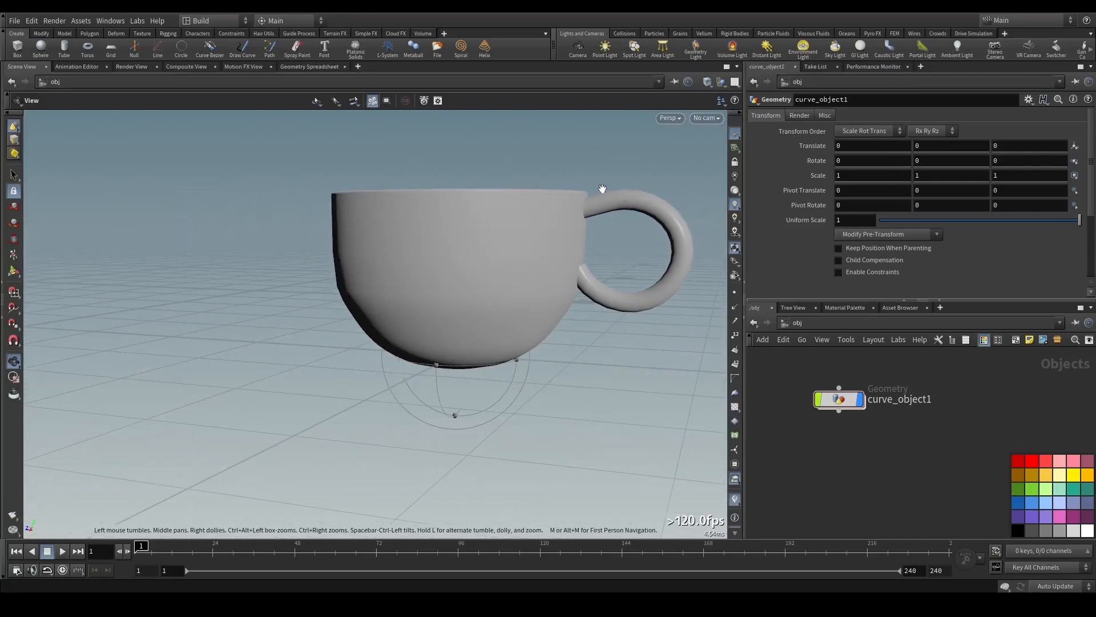
mouse_move(600, 188)
mouse_down()
mouse_move(631, 235)
mouse_move(470, 239)
mouse_move(491, 217)
mouse_up()
key(r)
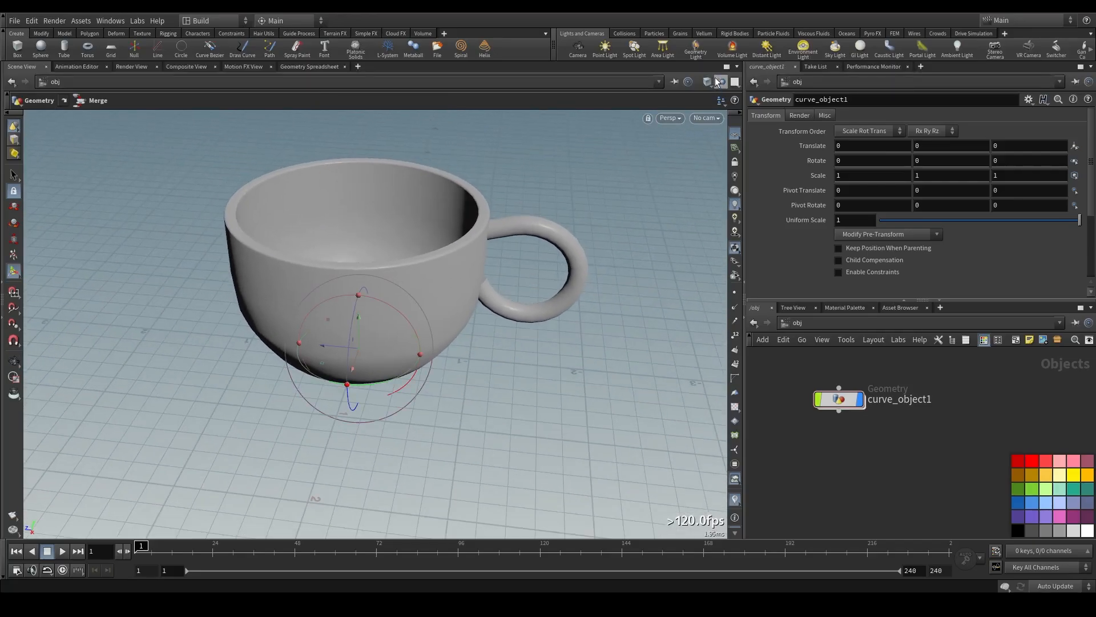
click(707, 83)
click(730, 209)
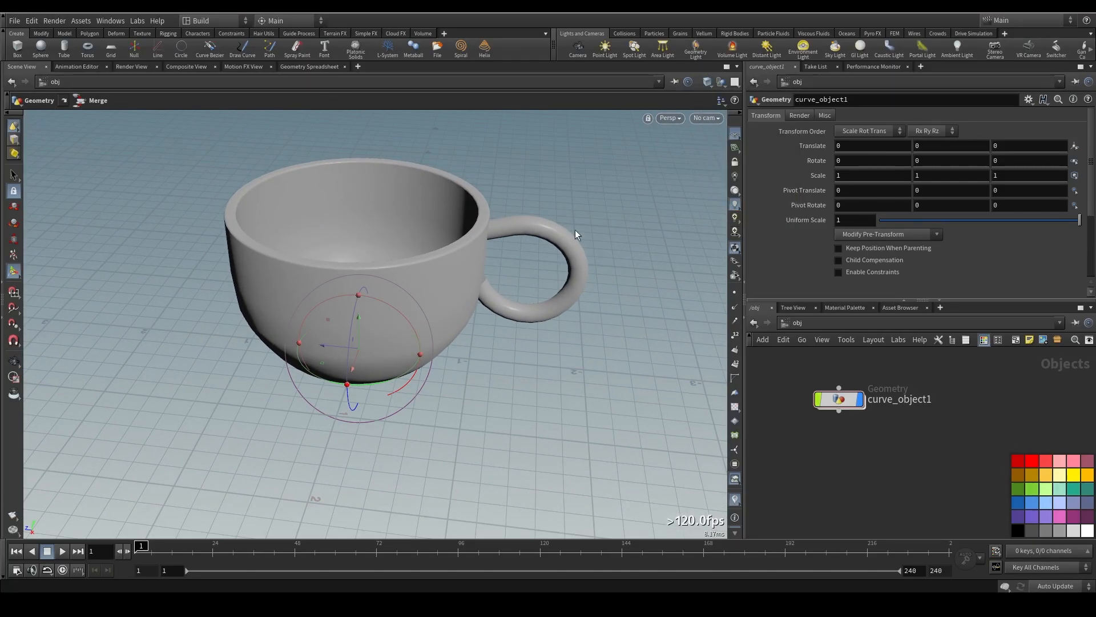
key(Escape)
drag(584, 302, 592, 210)
key(r)
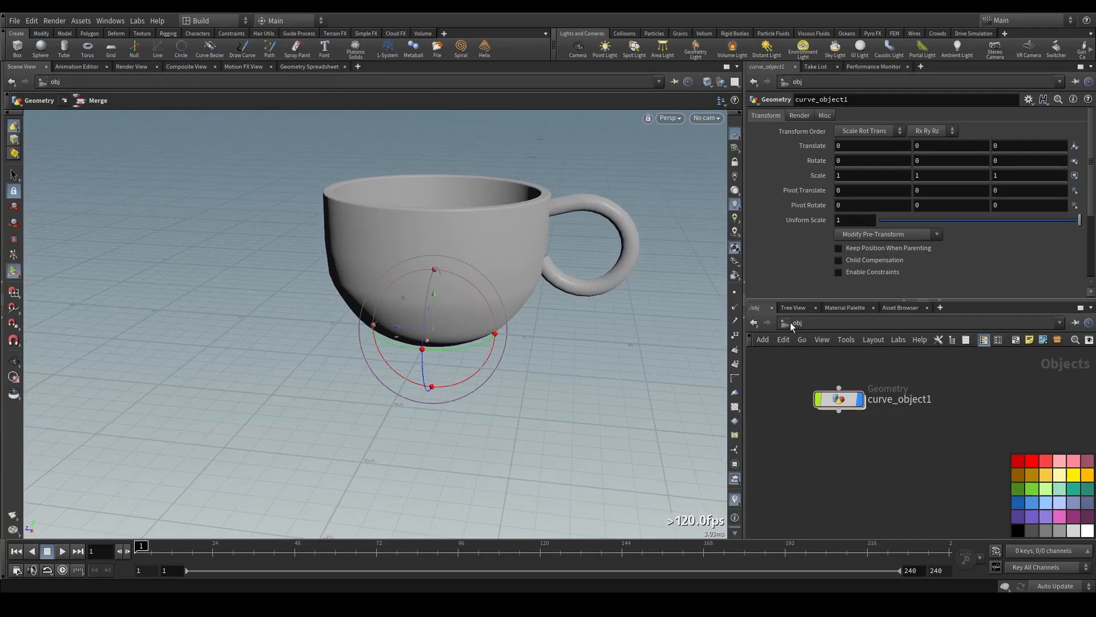
Step: Create a Principled Shader in the mat network and assign it to the cup
click(790, 322)
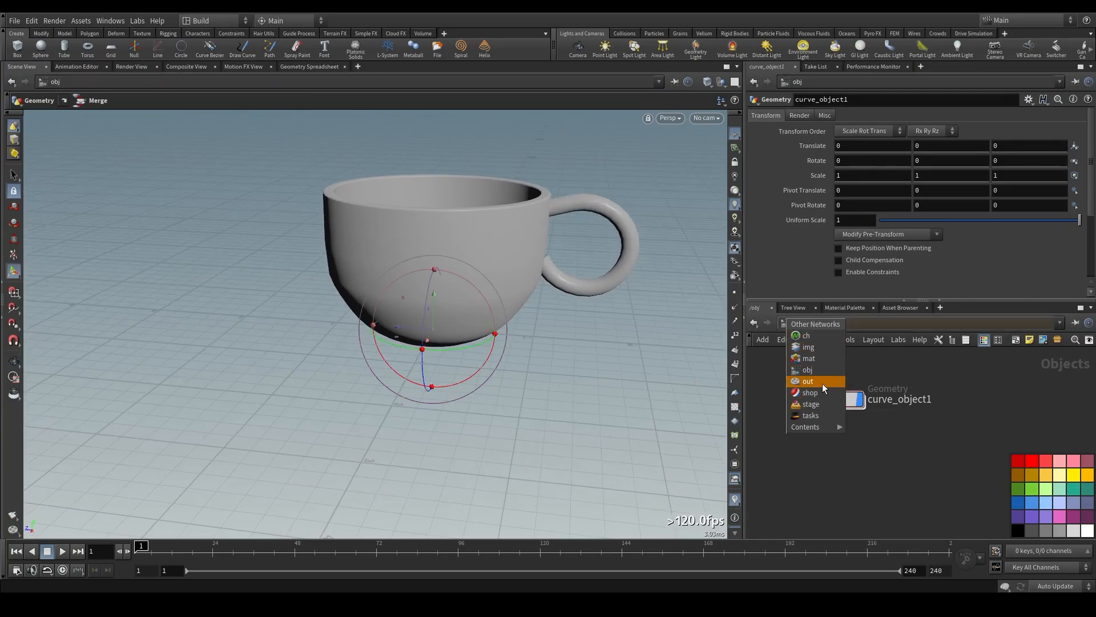
click(814, 358)
key(Tab)
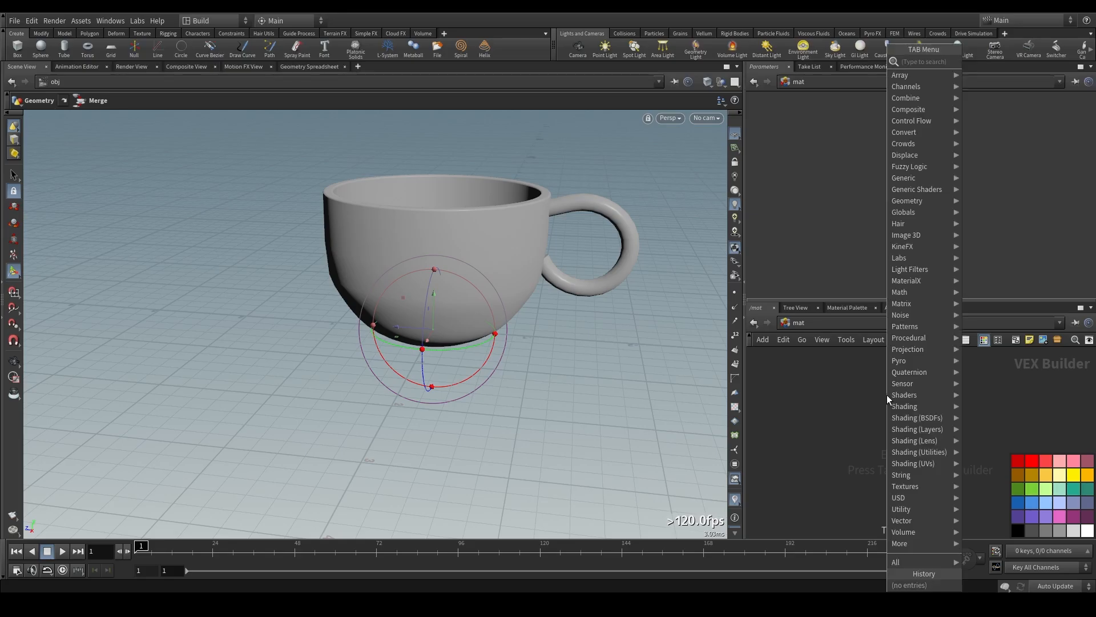
text(prins)
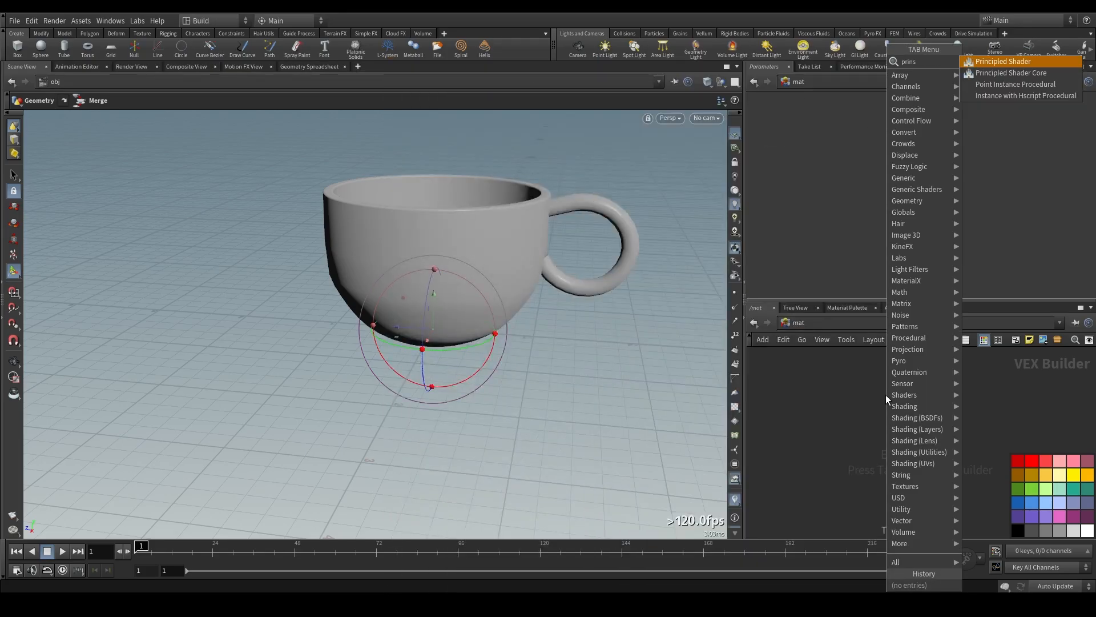
key(Return)
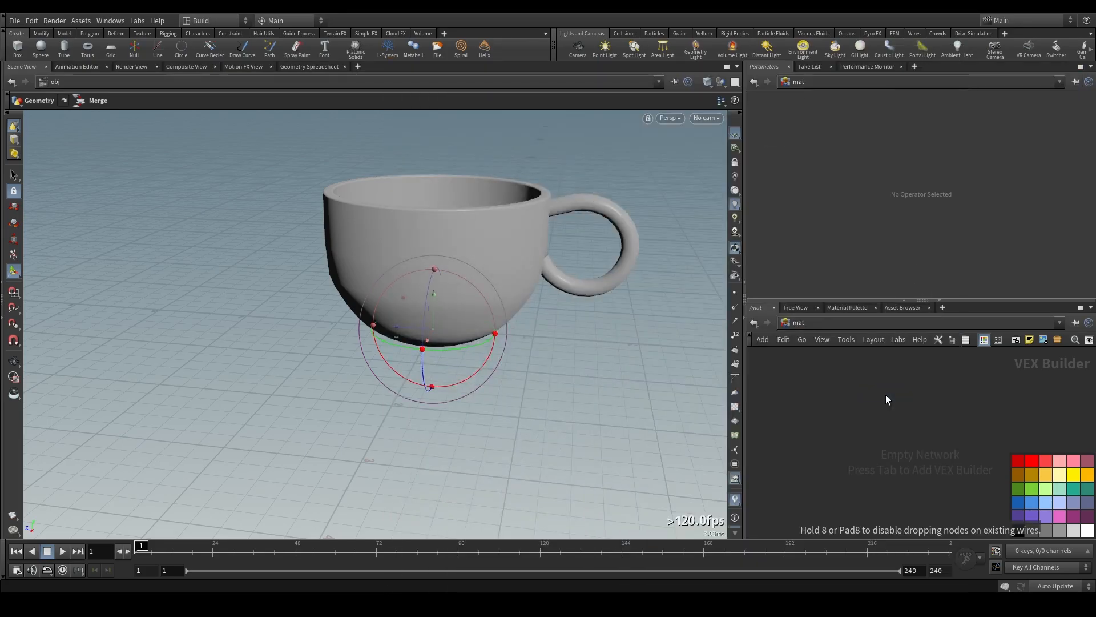
click(885, 395)
drag(865, 392, 476, 260)
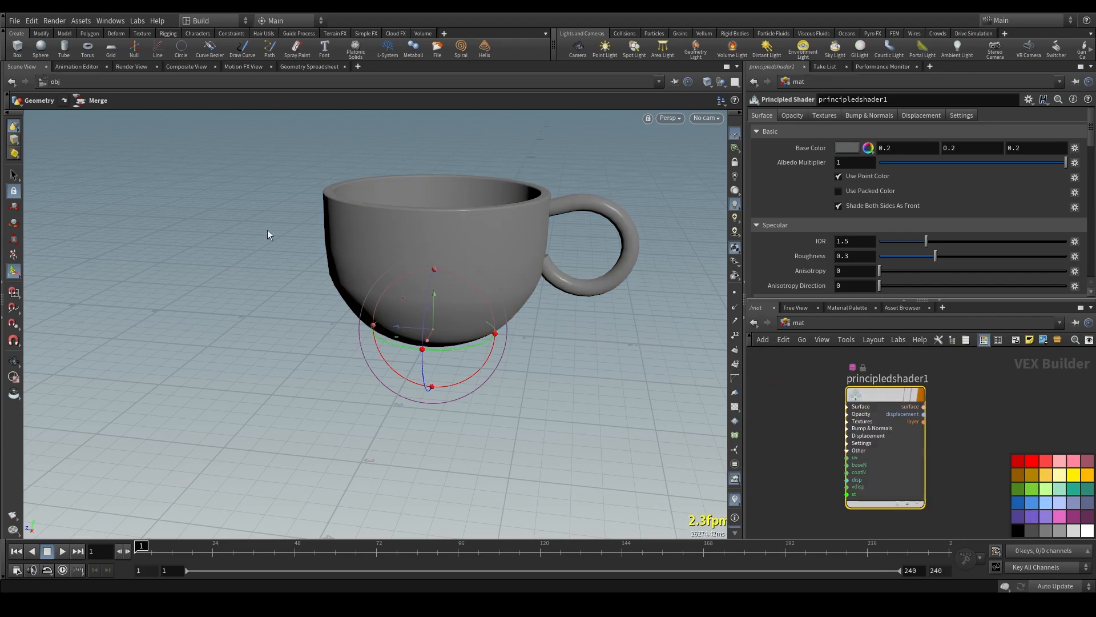
Step: Try blue, purple, magenta, grey and white swatches as the Principled Shader's Base Color
click(847, 148)
click(925, 72)
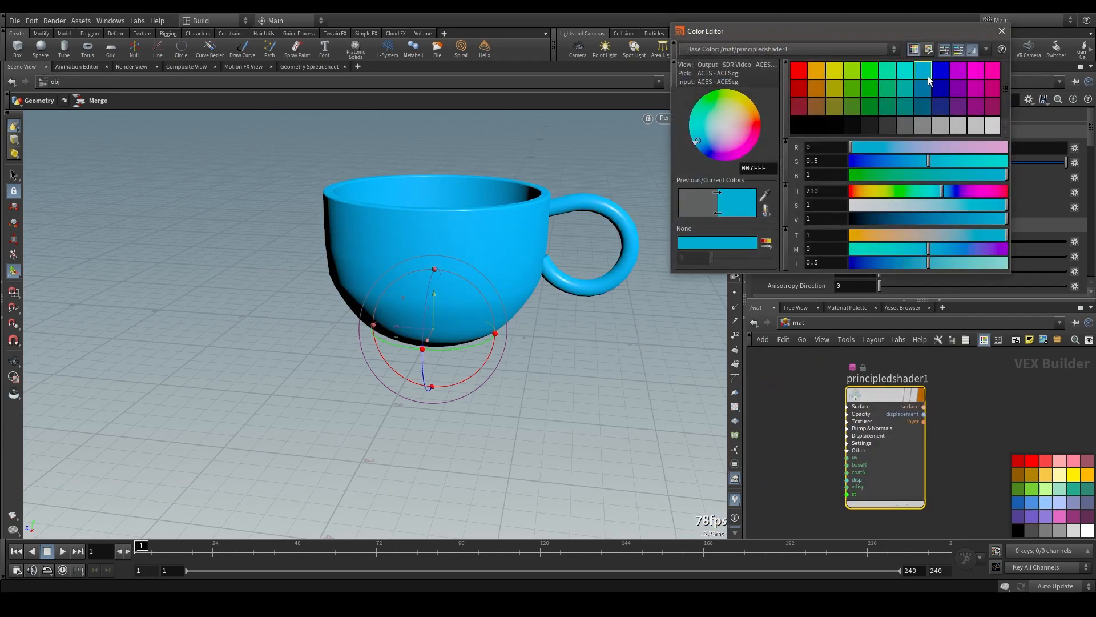
click(977, 74)
click(981, 81)
click(942, 125)
click(947, 112)
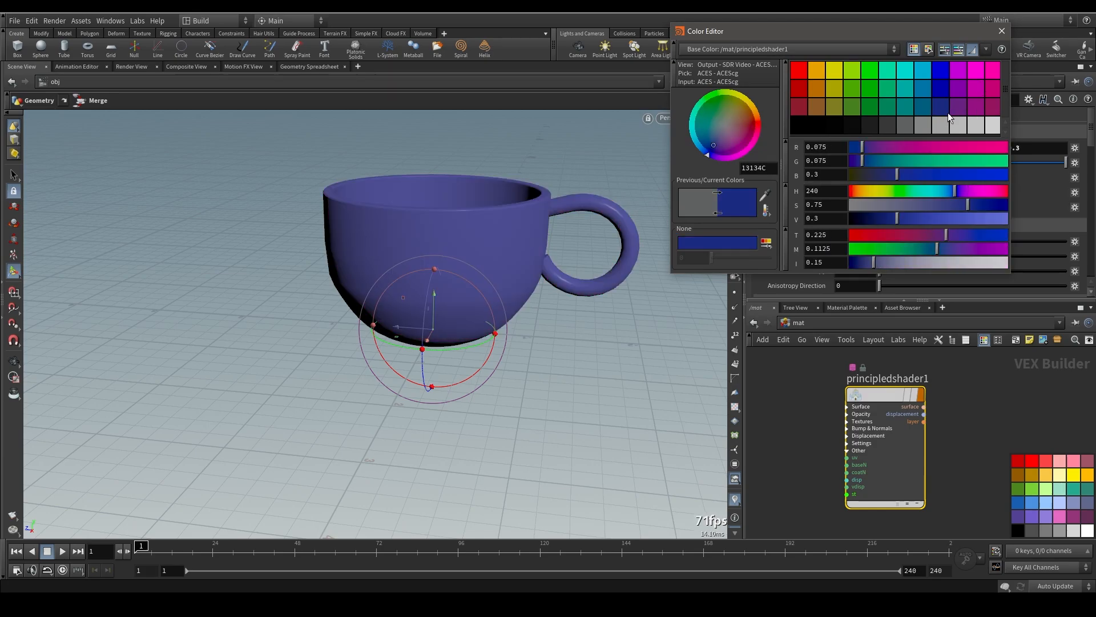
click(944, 125)
click(962, 125)
click(911, 123)
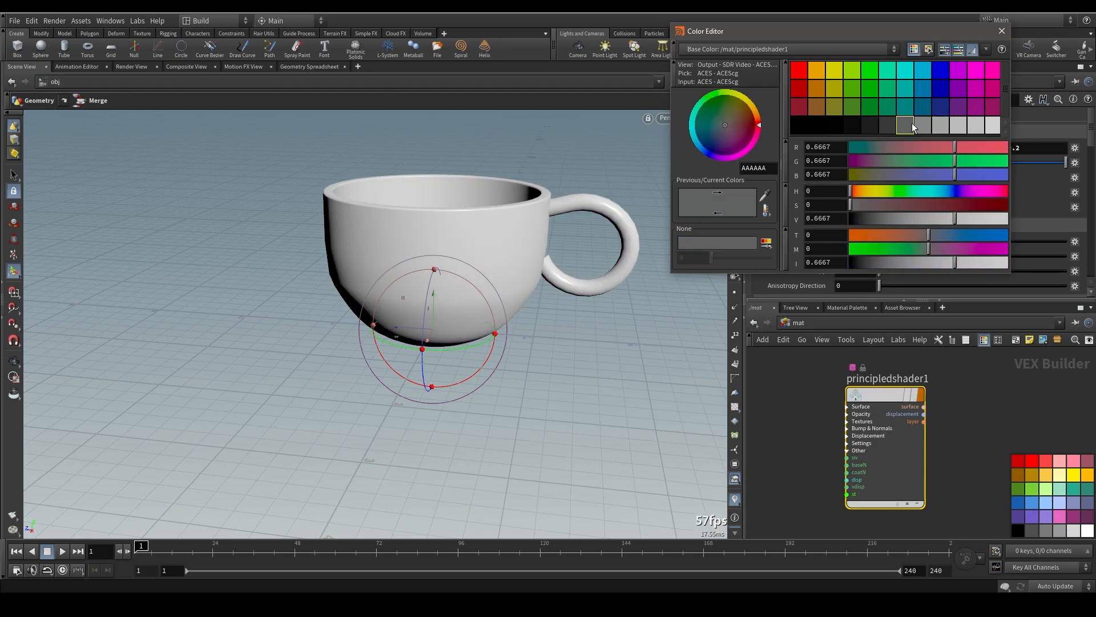
click(880, 122)
click(944, 125)
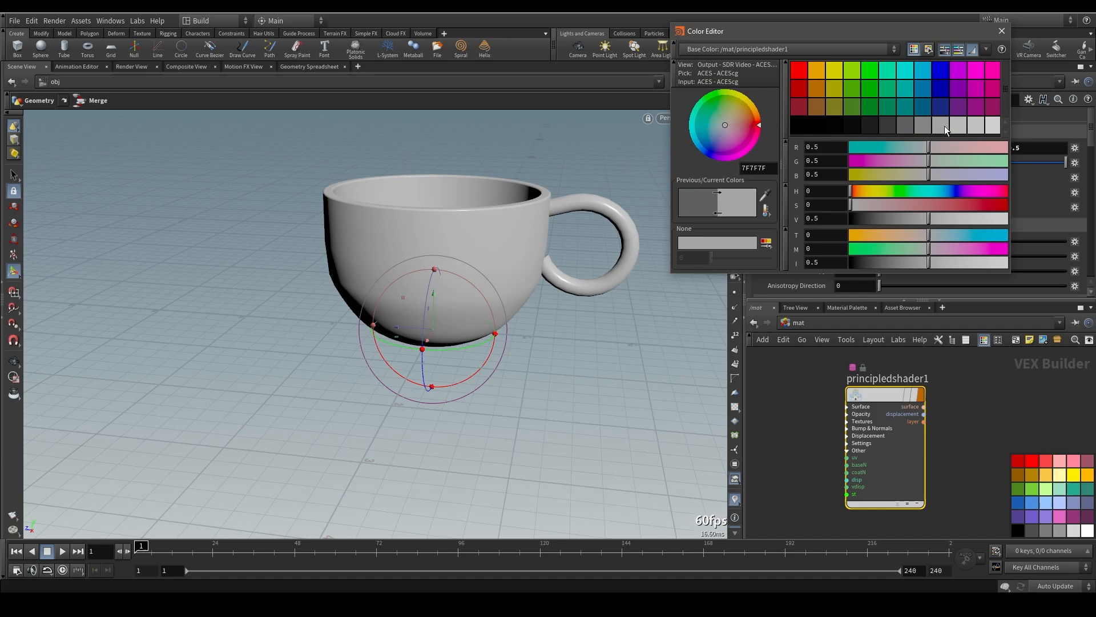
click(969, 127)
click(968, 85)
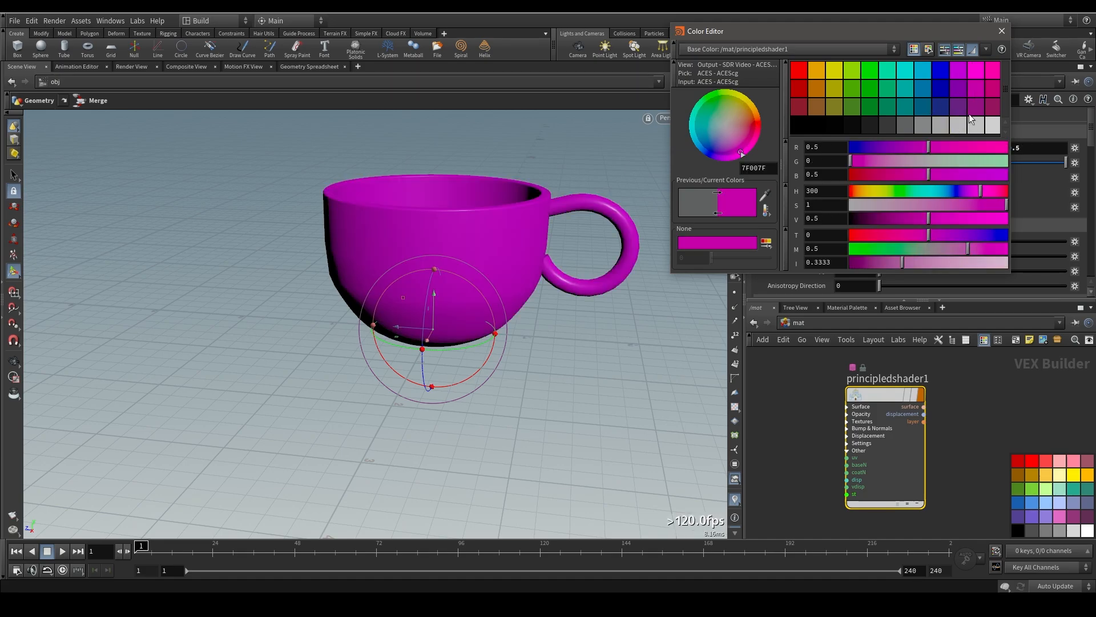
click(969, 111)
click(976, 126)
click(985, 129)
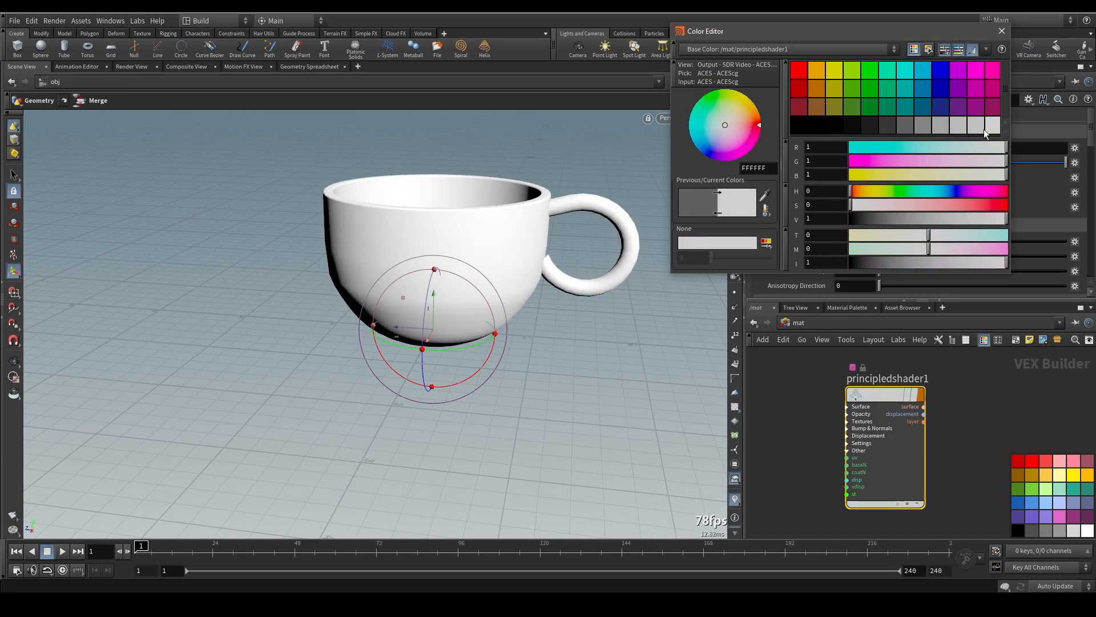
Step: Set the Principled Shader's Base Color to a neutral light grey of 0.584 with zero saturation, and close the color editor
click(971, 129)
mouse_move(952, 150)
mouse_down()
mouse_move(962, 150)
mouse_move(950, 150)
mouse_up()
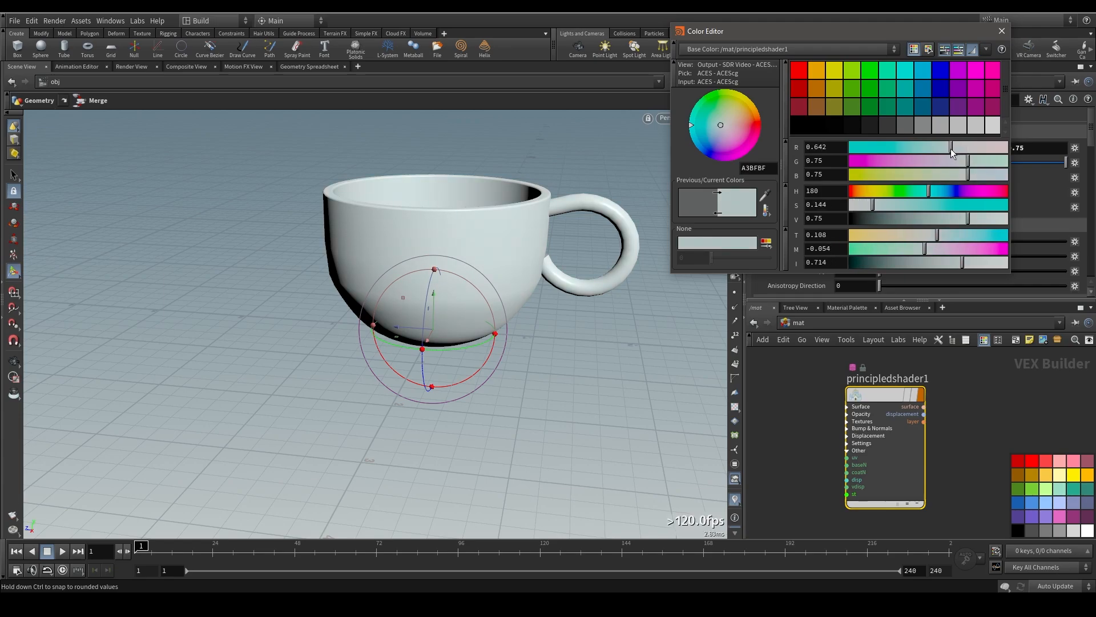
drag(871, 208, 850, 209)
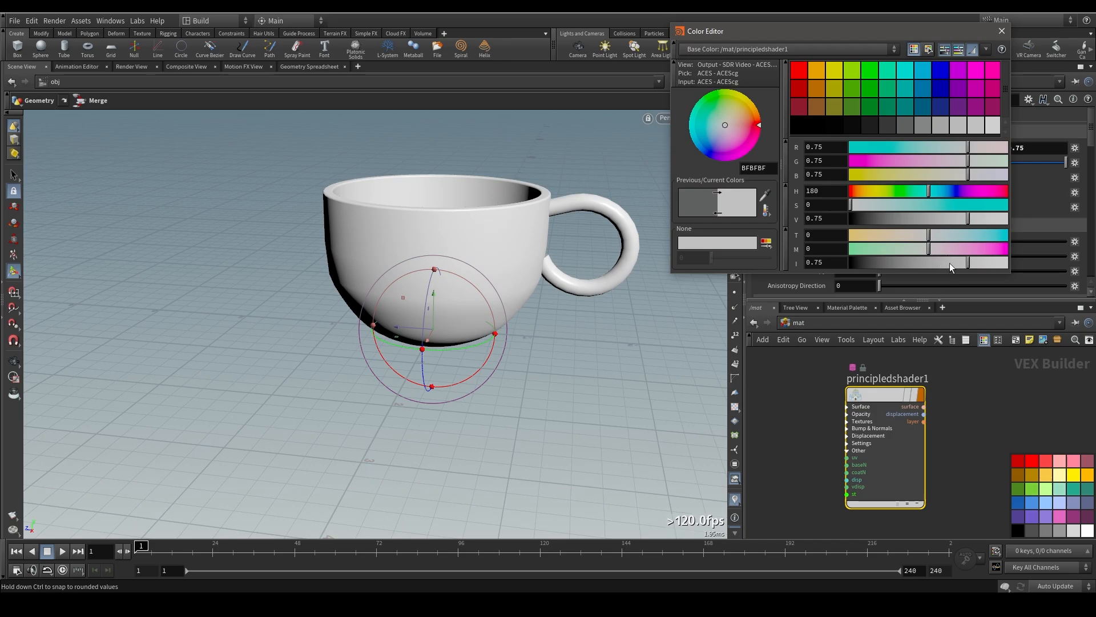
drag(971, 265, 942, 263)
click(1002, 31)
key(Escape)
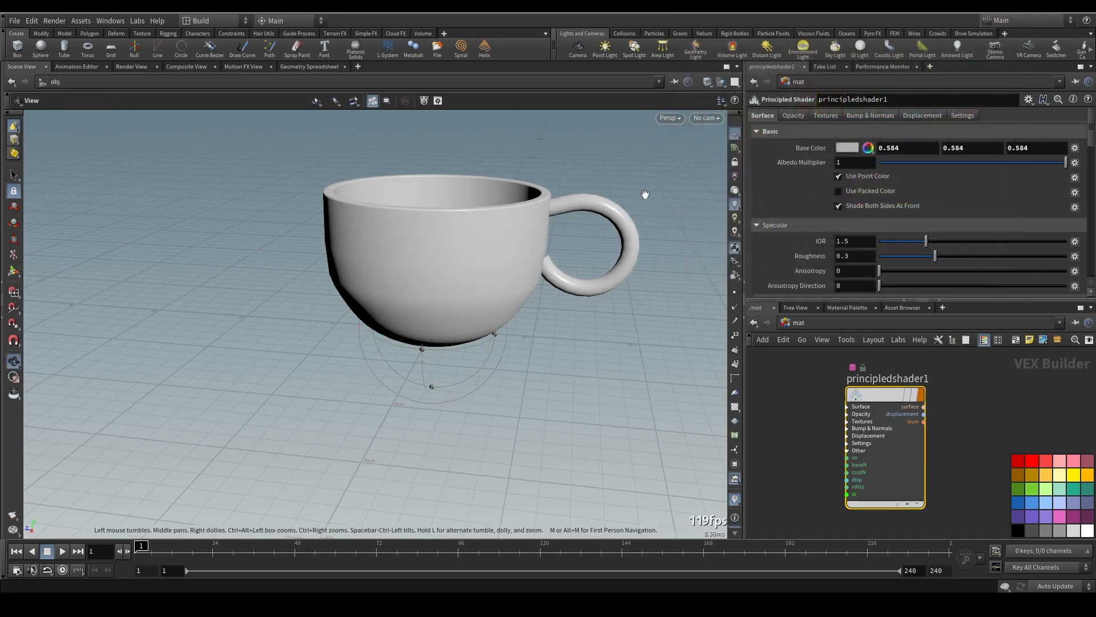
Step: Examine the shaded cup up close and from a distance, checking its rim, interior and handle
drag(646, 195, 535, 384)
right_drag(535, 385, 442, 345)
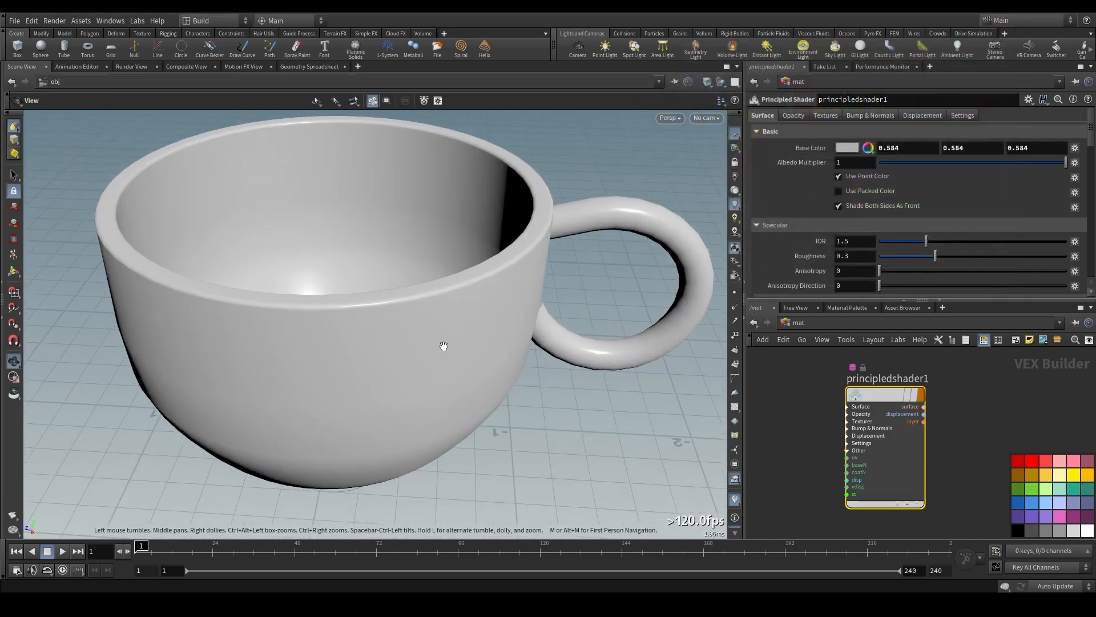
middle_drag(470, 350, 521, 362)
key(ctrl+z)
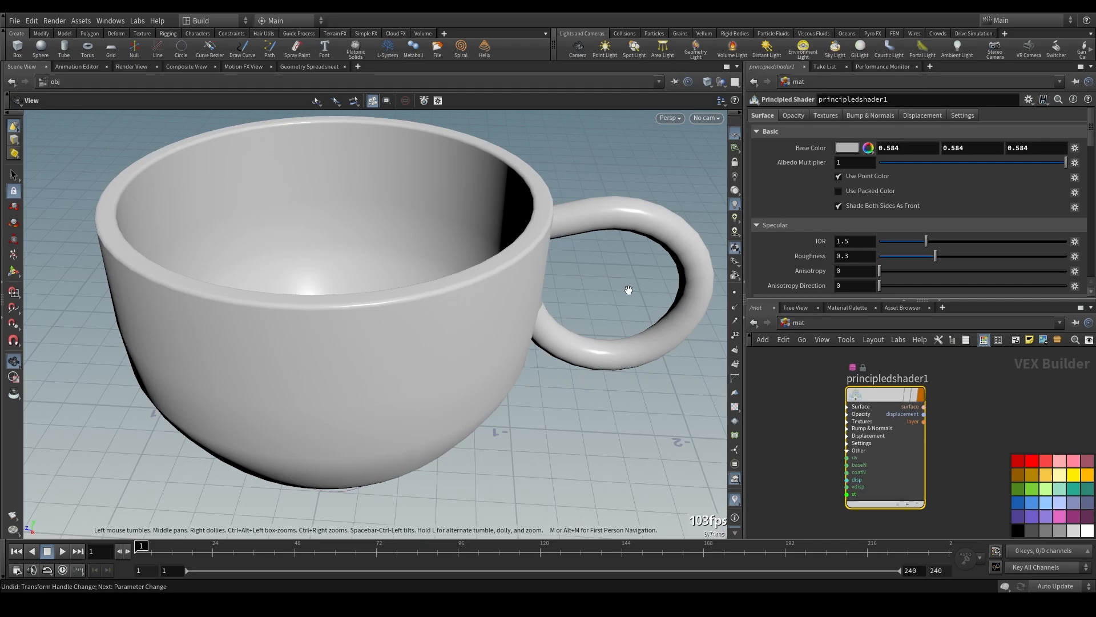
alt+scroll(628, 287, down, 6)
alt+middle_drag(708, 355, 515, 343)
alt+drag(546, 339, 464, 299)
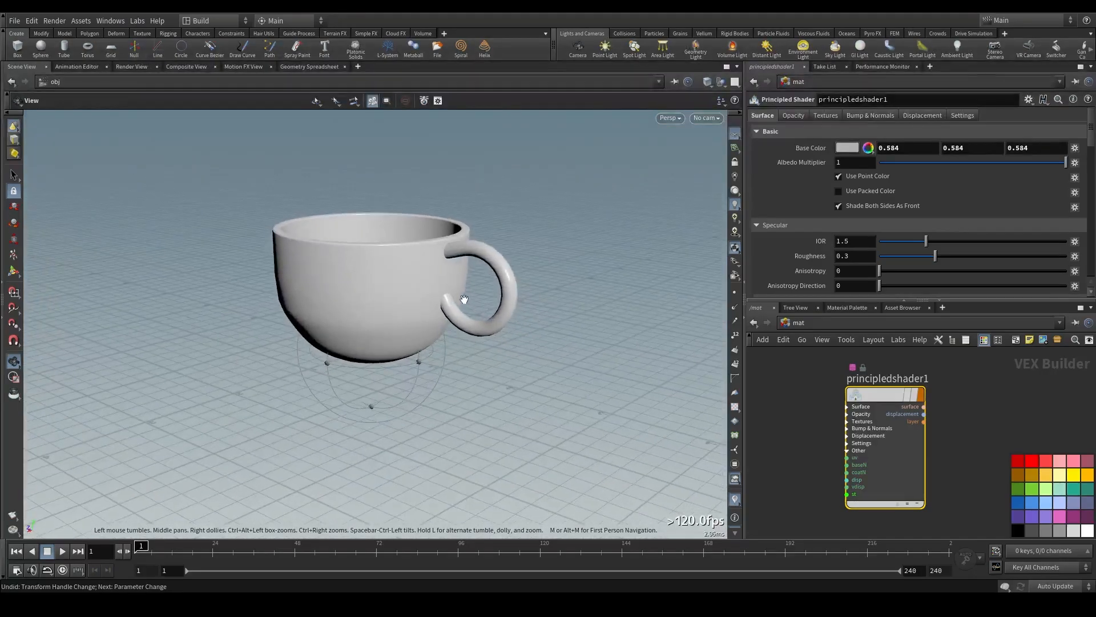
alt+scroll(462, 300, down, 2)
alt+middle_drag(462, 303, 545, 327)
alt+drag(507, 318, 567, 311)
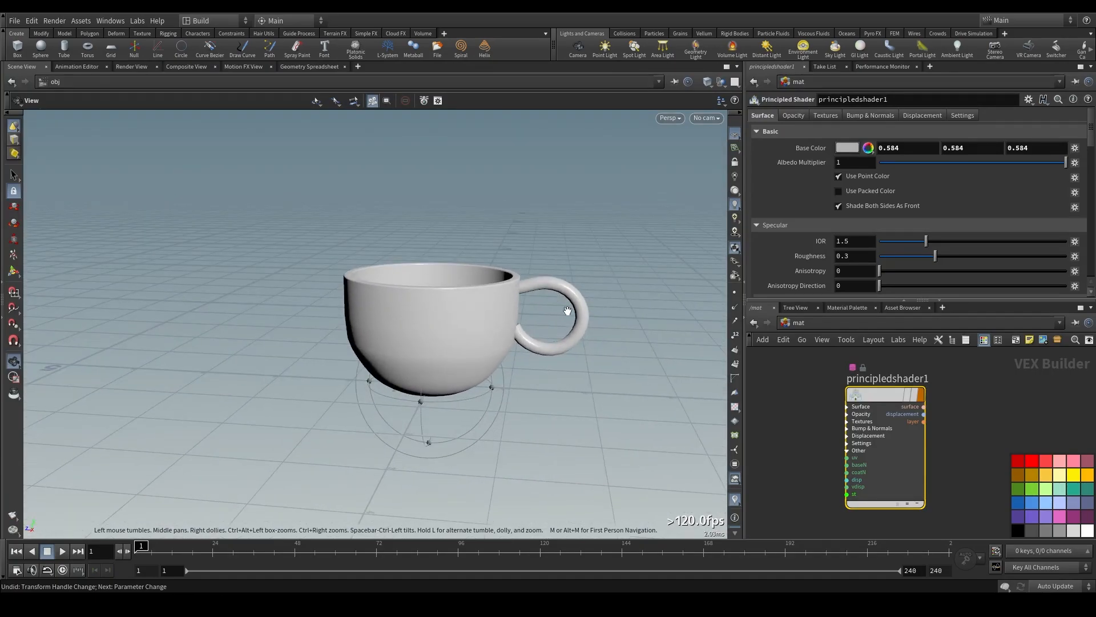